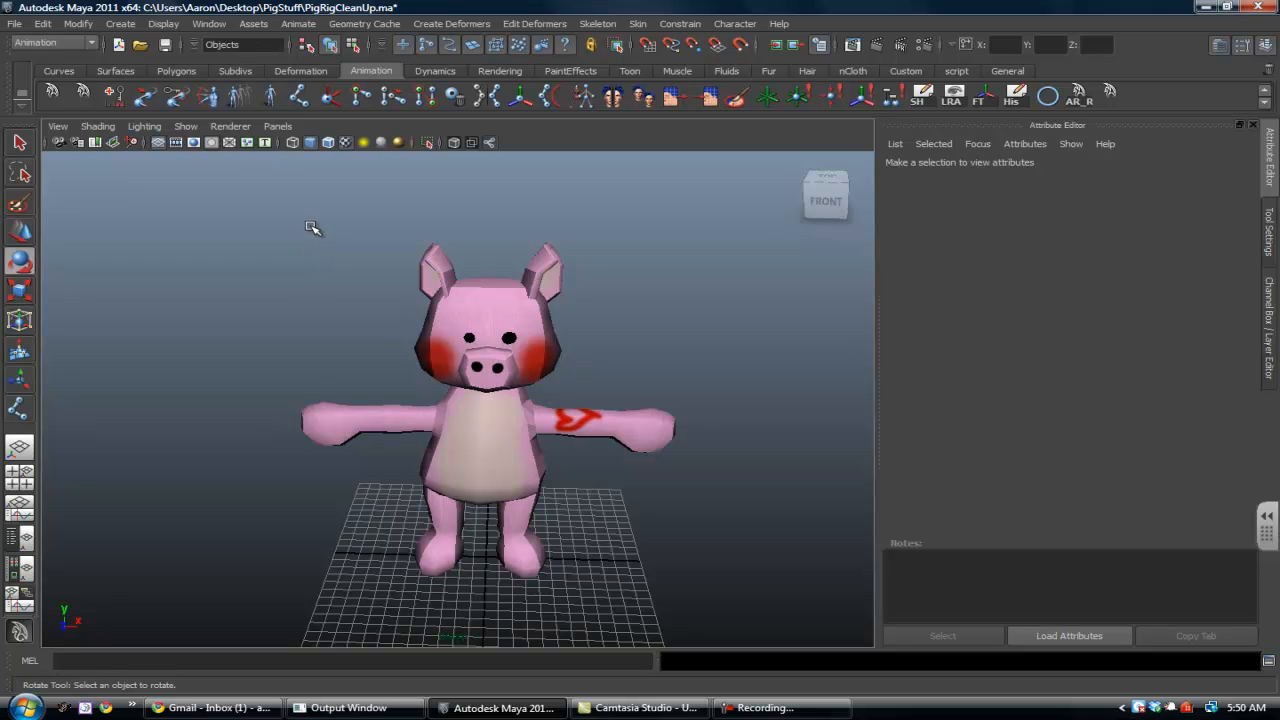
In the top view, draw a three-joint chain along the heart-marked arm, placing joints at the shoulder, elbow and wrist
left_click(299, 95)
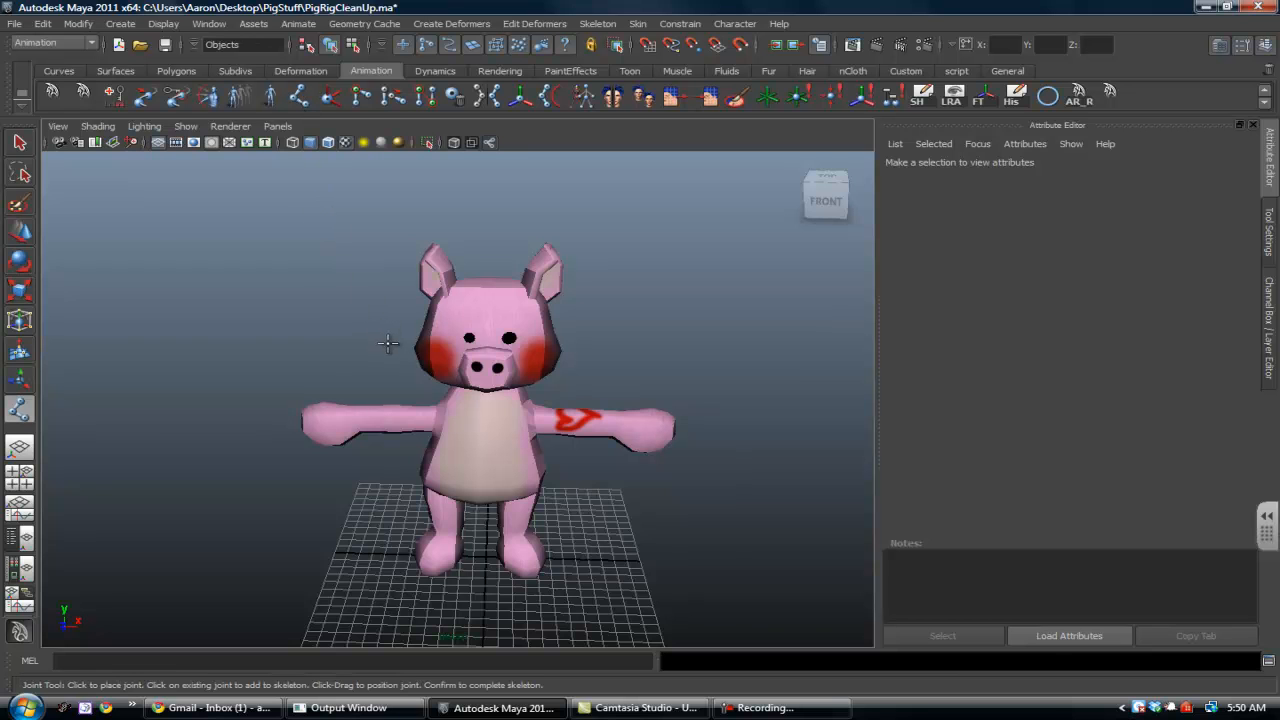
left_click_drag(399, 482, 341, 469, "alt")
left_click_drag(413, 425, 437, 424, "alt")
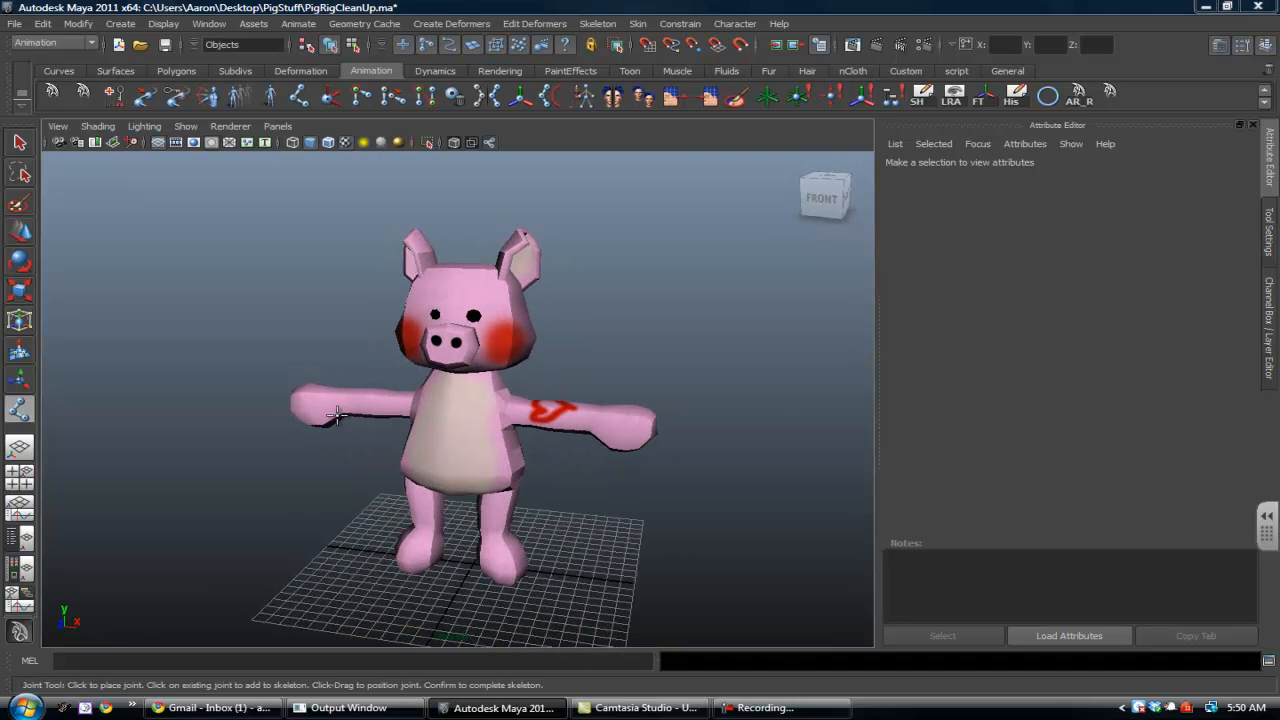
key("space")
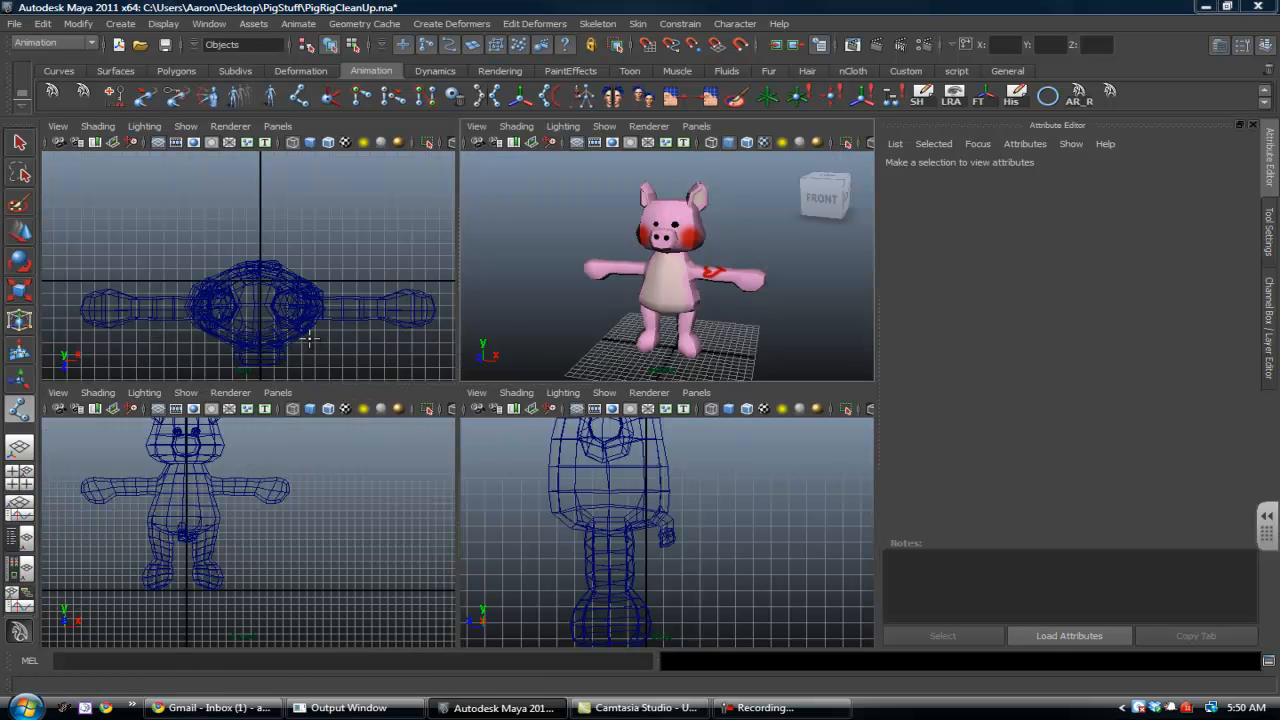
key("space")
right_click_drag(400, 329, 505, 470, "alt")
middle_click_drag(505, 470, 329, 337, "alt")
right_click_drag(322, 348, 458, 415, "alt")
middle_click_drag(458, 415, 408, 413, "alt")
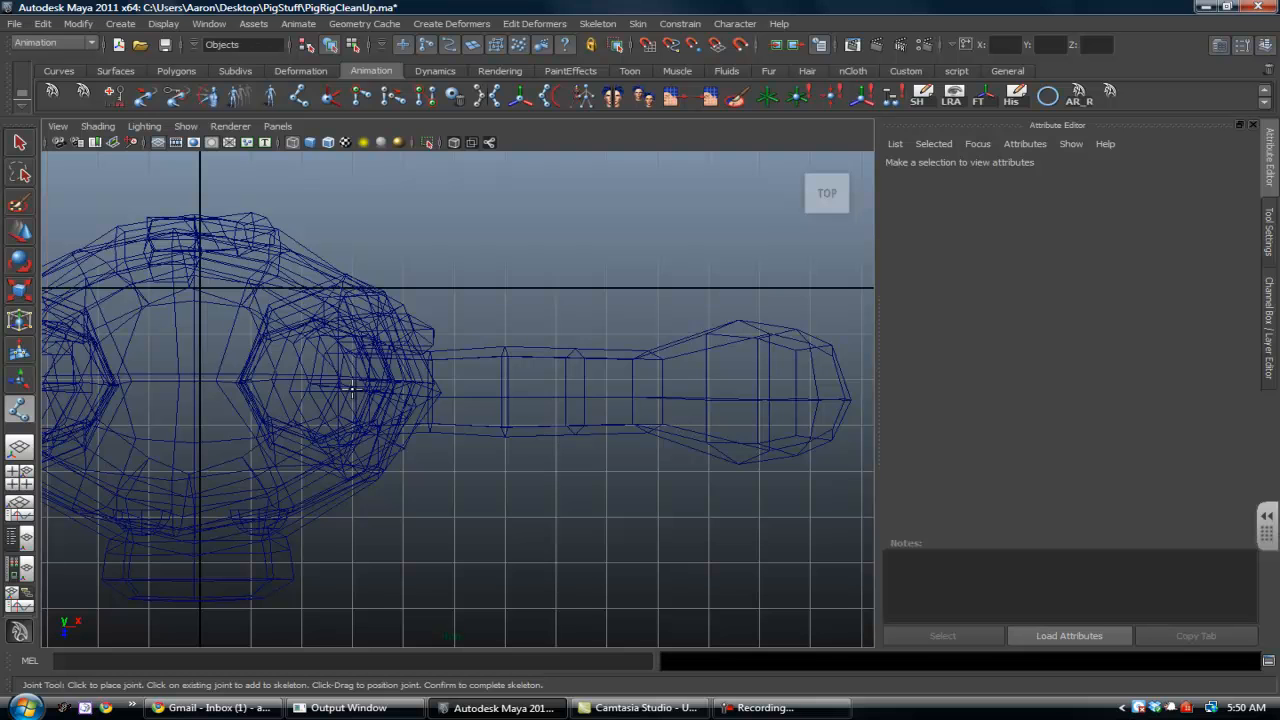
left_click(352, 389)
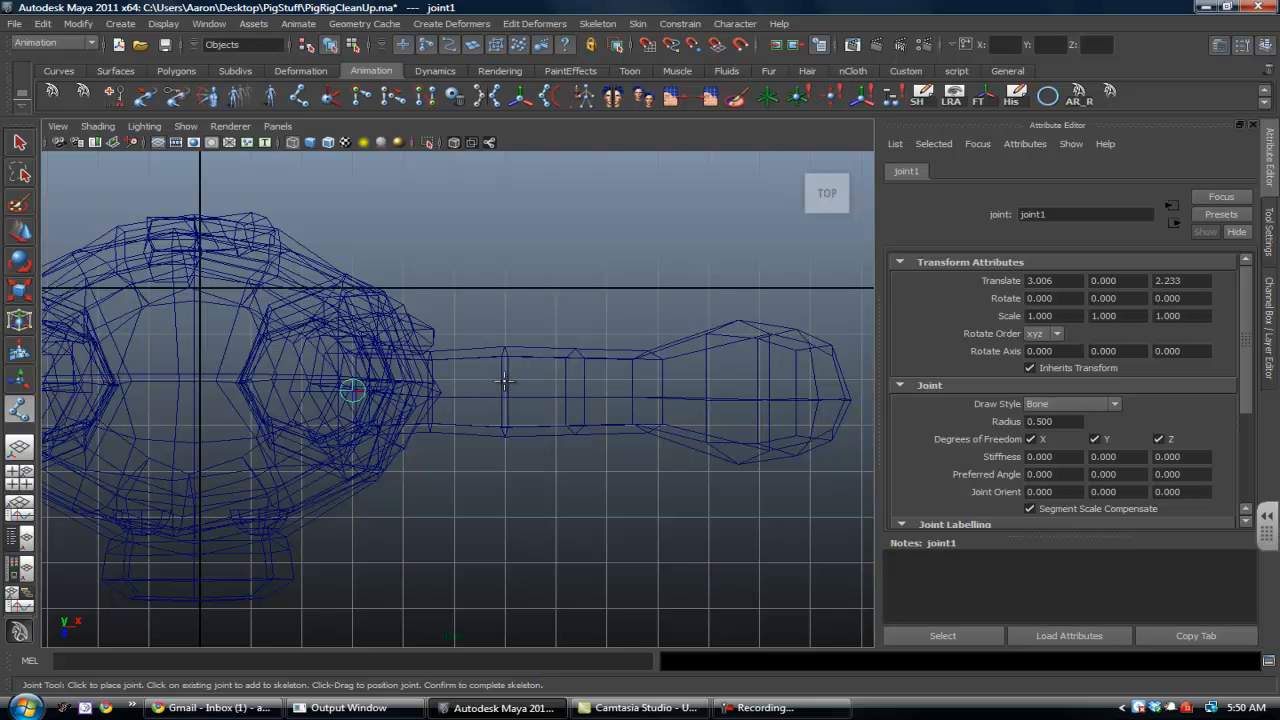
left_click(505, 382)
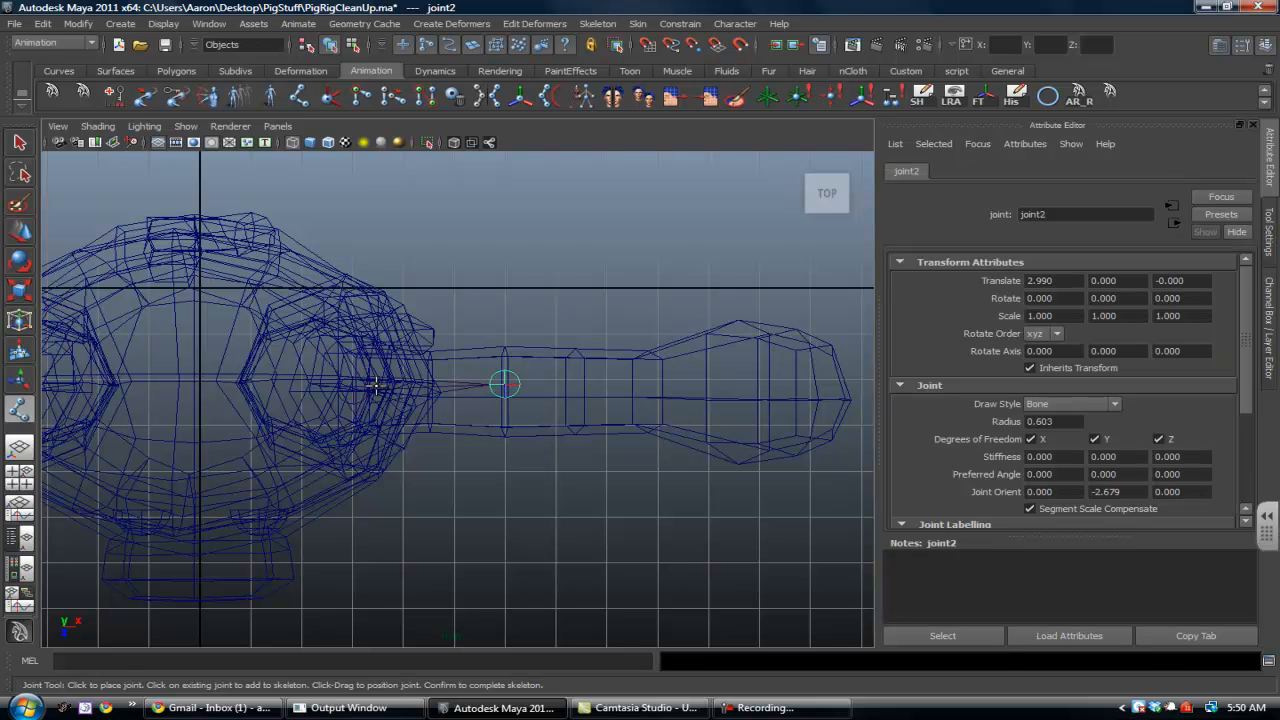
left_click(643, 391)
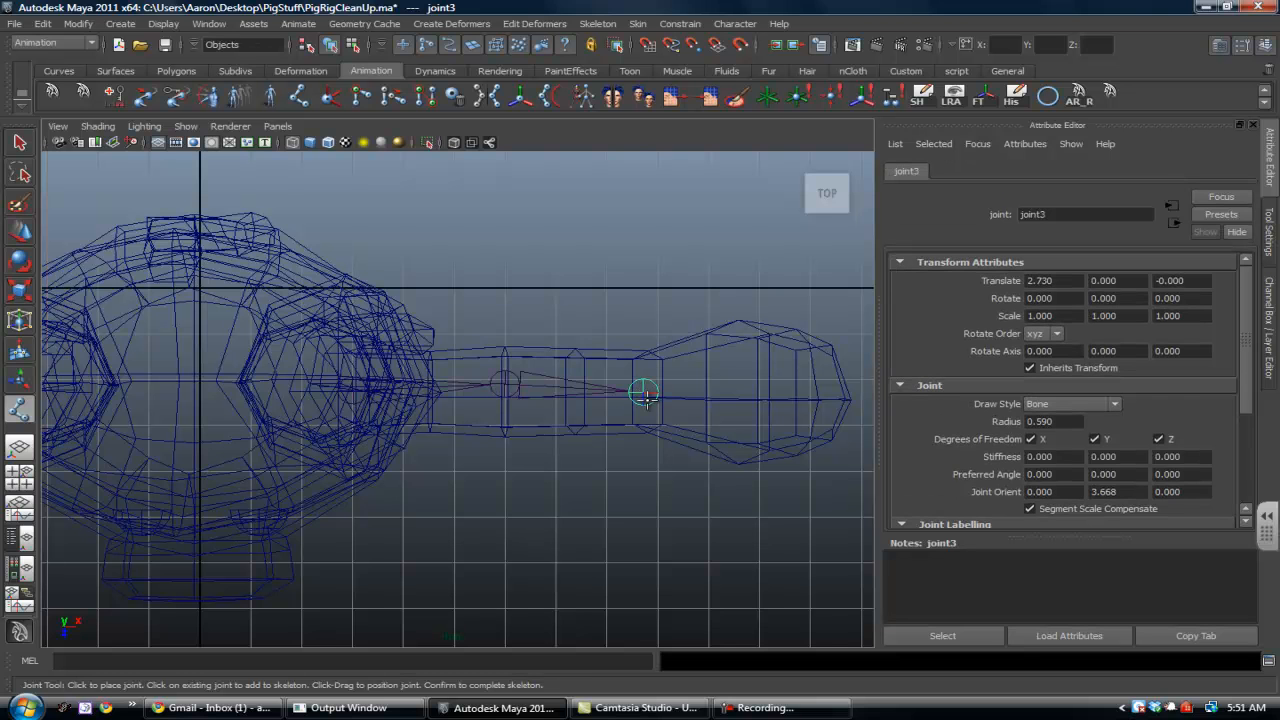
key("Return")
Draw a second three-joint chain along the opposite arm in the top view, from shoulder through elbow to wrist
middle_click_drag(283, 396, 719, 396, "alt")
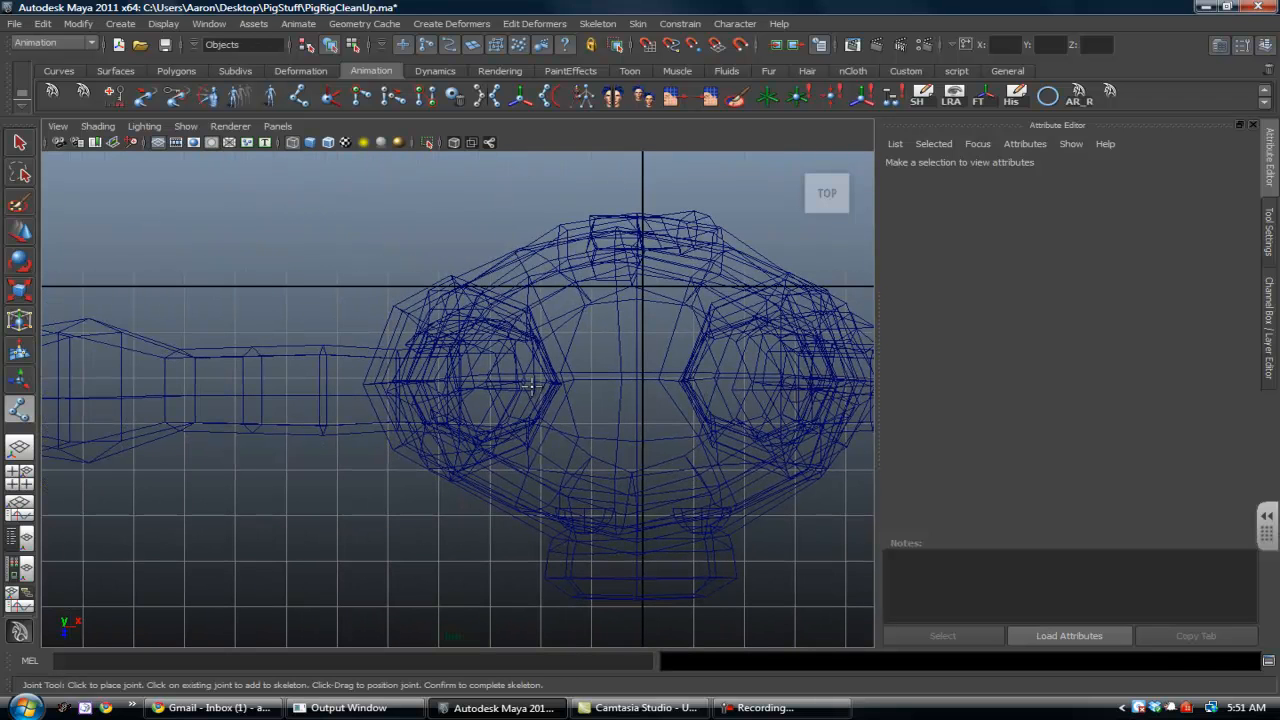
left_click(484, 390)
left_click(314, 379)
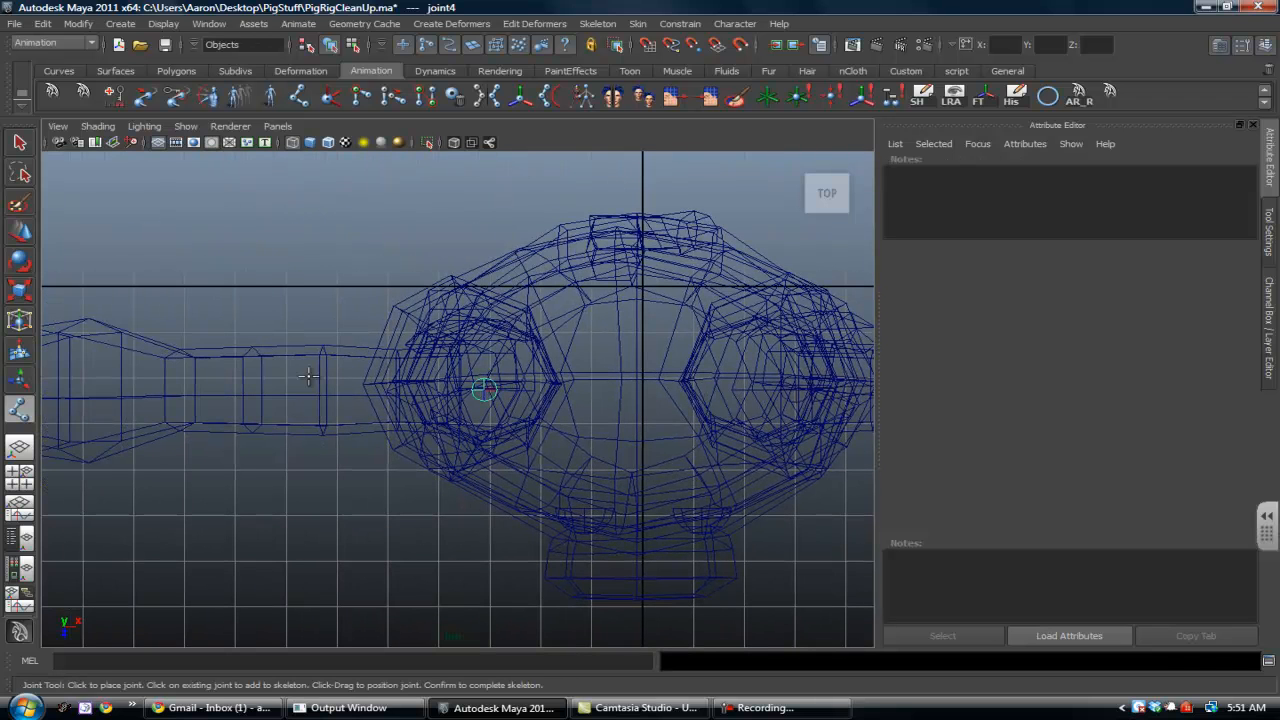
left_click(174, 389)
key("Return")
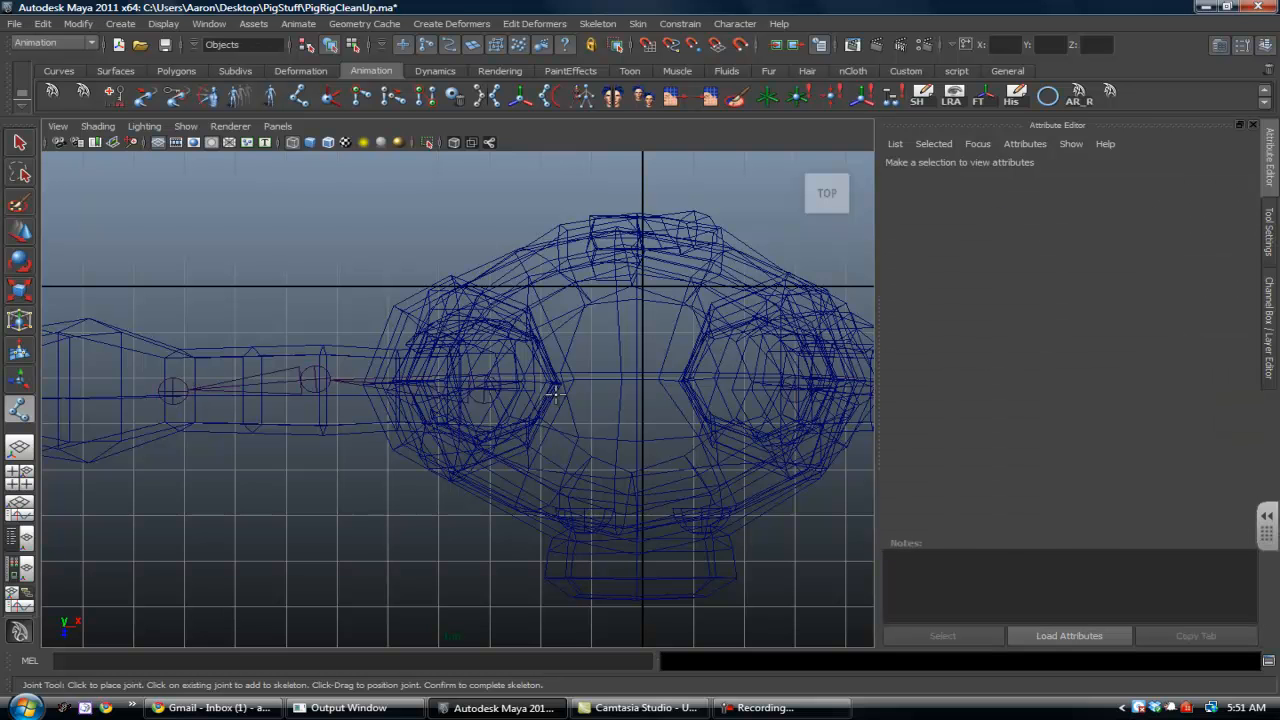
Select both arm joint chains and raise them from the ground into the arms, to a Translate Y of 14.490
key("space")
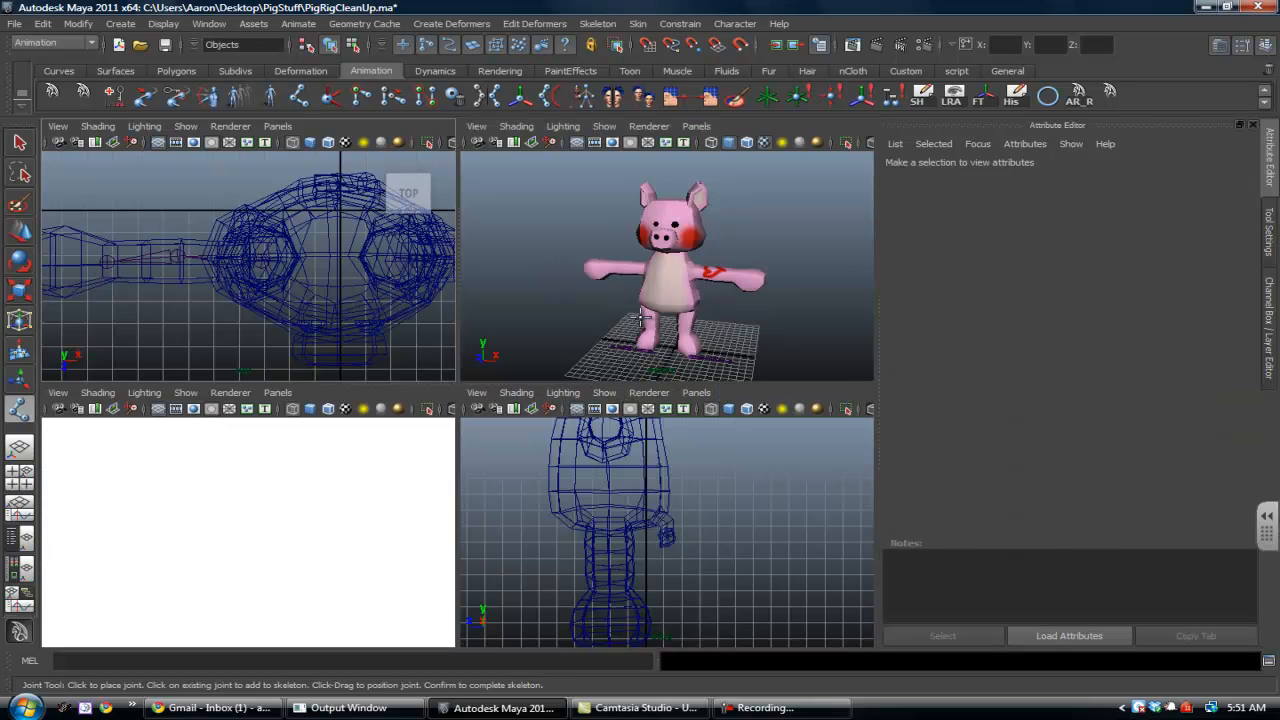
key("space")
scroll(597, 366, "up", 5)
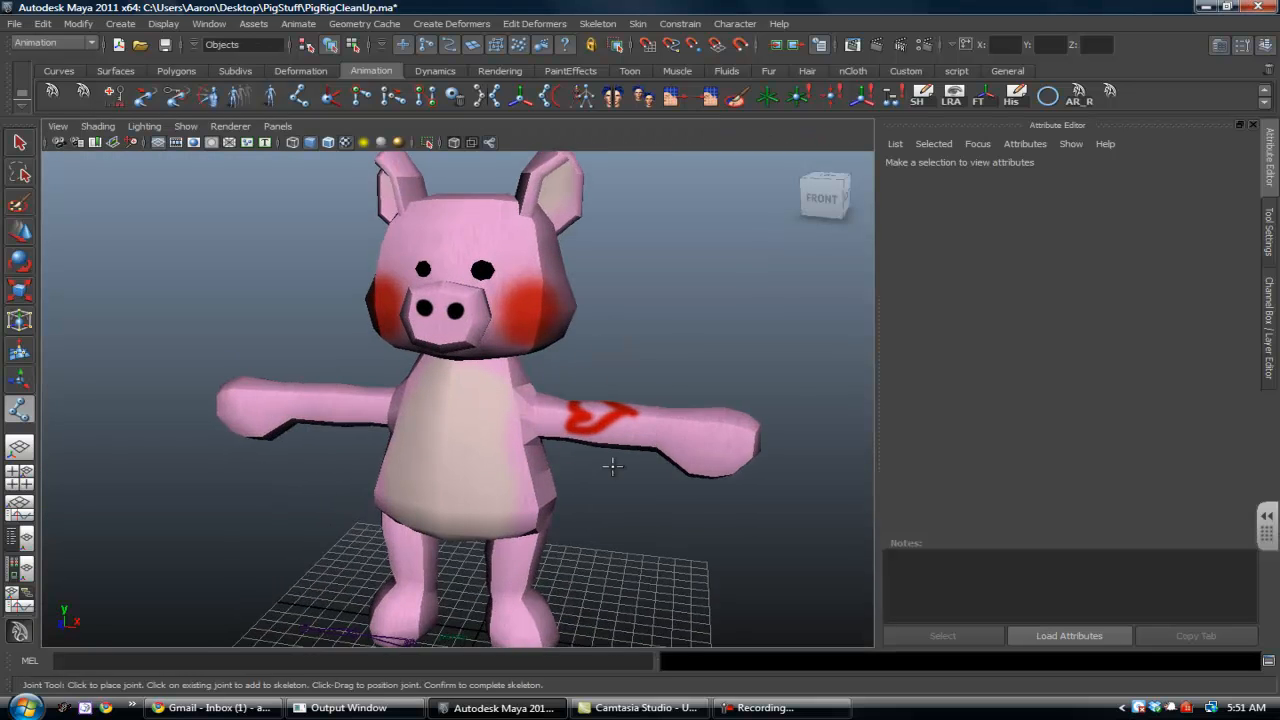
key("w")
middle_click_drag(606, 410, 600, 305, "alt")
scroll(551, 522, "up", 3)
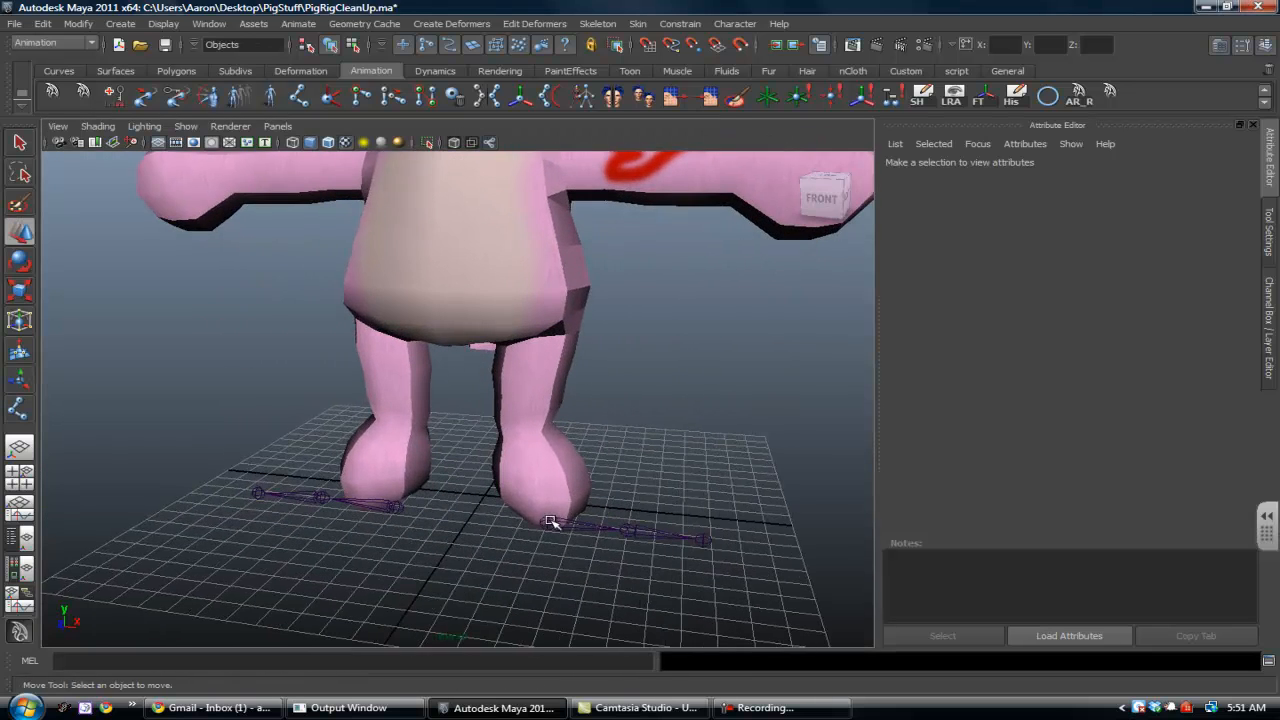
scroll(550, 527, "down", 2)
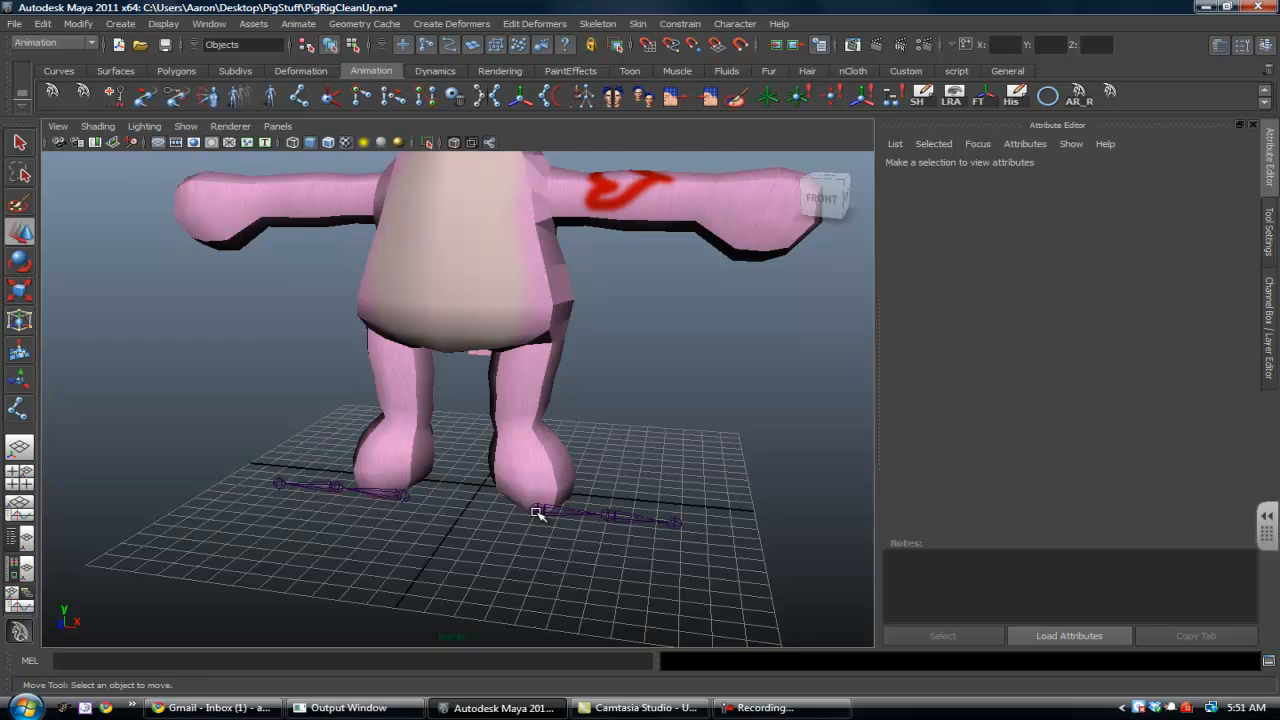
left_click(537, 513)
left_click(404, 496, "shift")
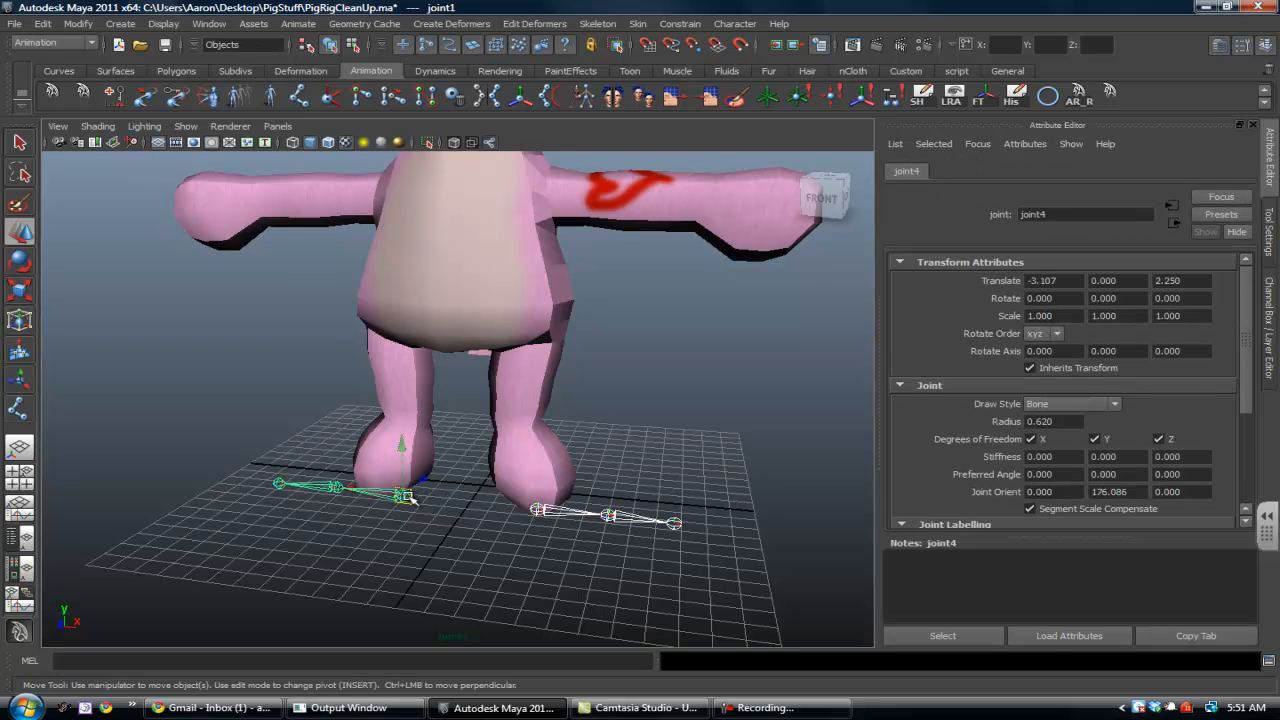
left_click_drag(466, 480, 407, 223, "alt")
scroll(420, 520, "up", 2)
left_click_drag(515, 320, 443, 455, "alt")
scroll(443, 455, "up", 5)
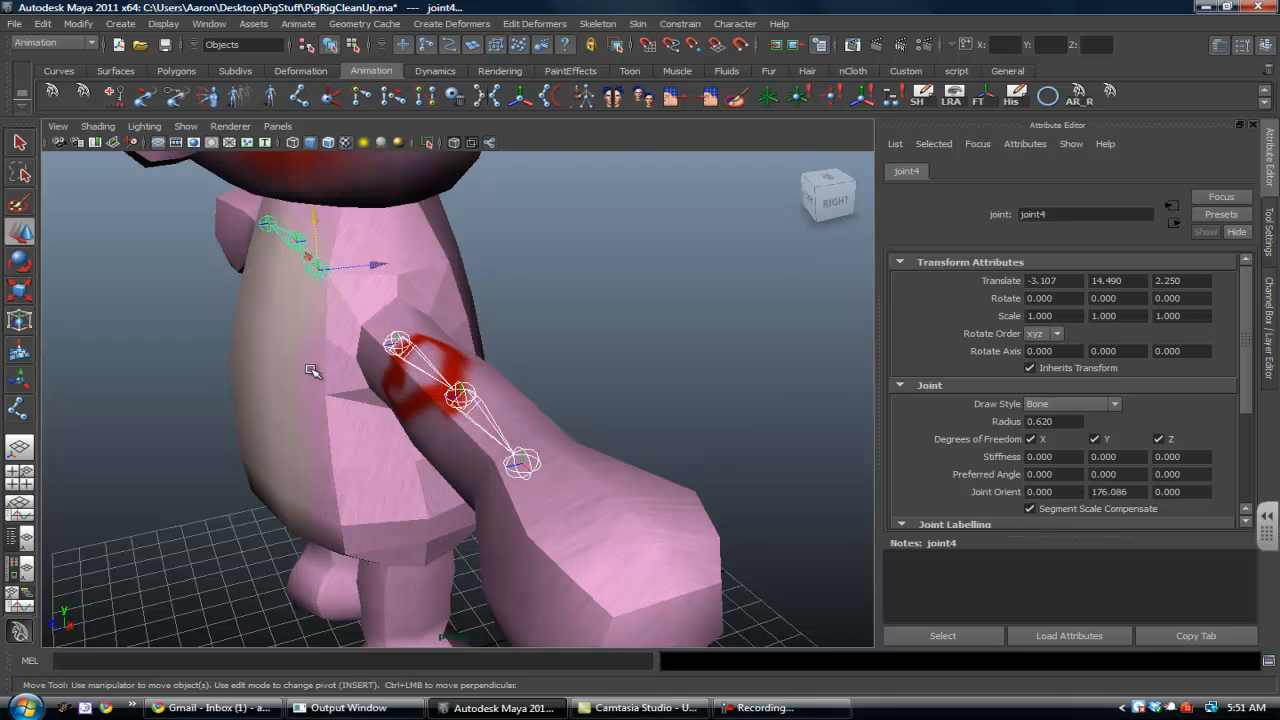
mouse_move(428, 373)
left_mouse_down("alt")
mouse_move(405, 367)
mouse_move(417, 369)
left_mouse_up("alt")
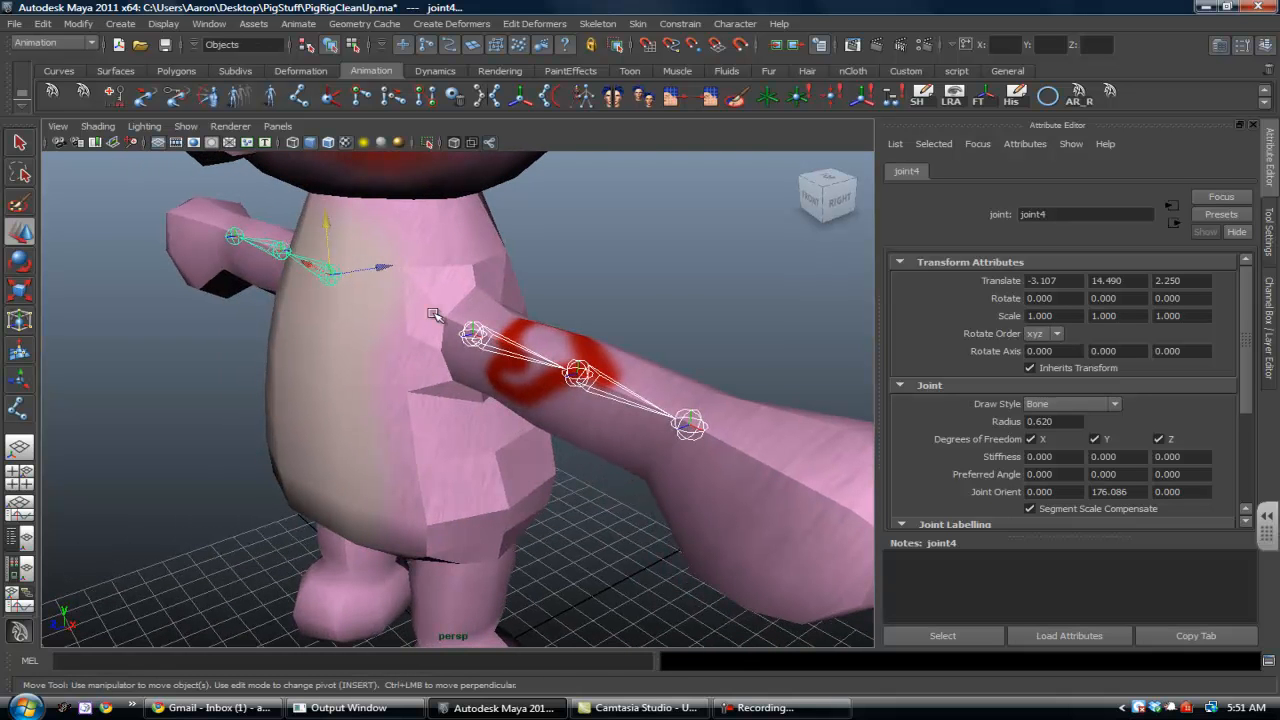
Toggle the X-ray joints display in the perspective view to compare how the arm joints show through the mesh
left_click(490, 143)
left_click(490, 143)
left_click(491, 144)
left_click(492, 145)
left_click_drag(502, 236, 474, 215, "alt")
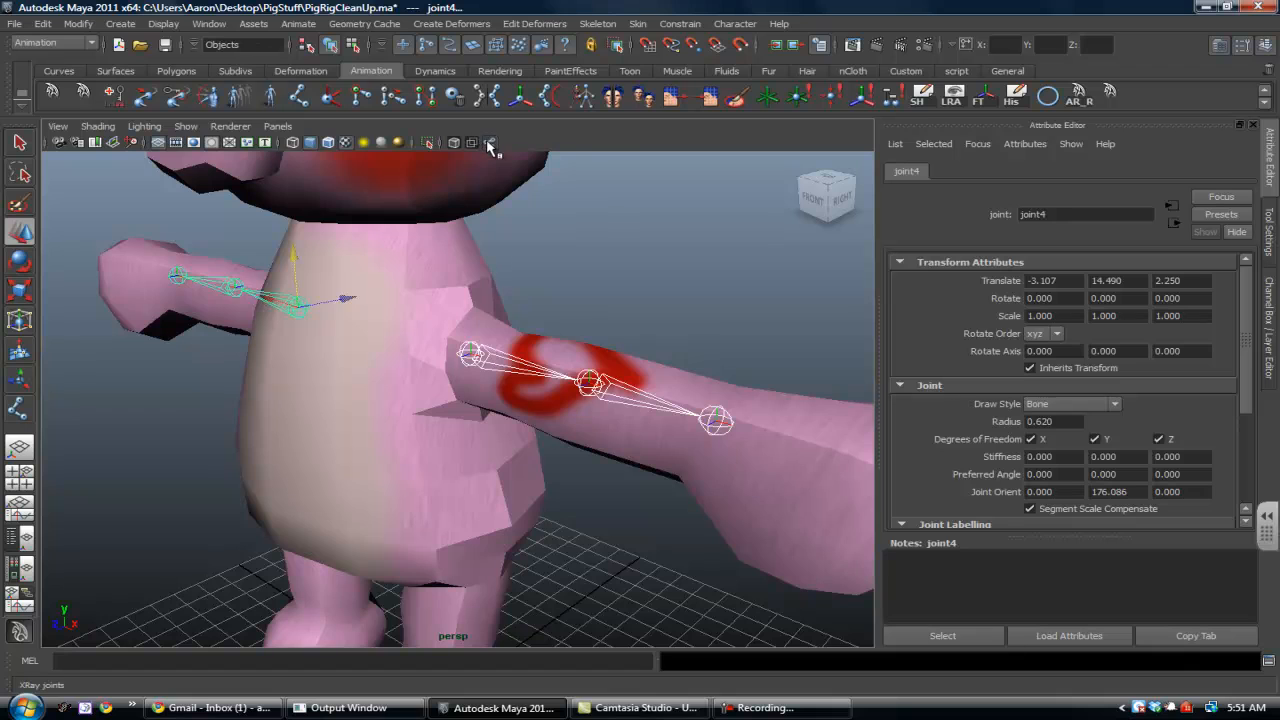
left_click(490, 143)
Cycle the perspective view through wireframe, shaded and textured display, ending in shaded mode without textures
key("4")
left_click_drag(441, 291, 330, 280, "alt")
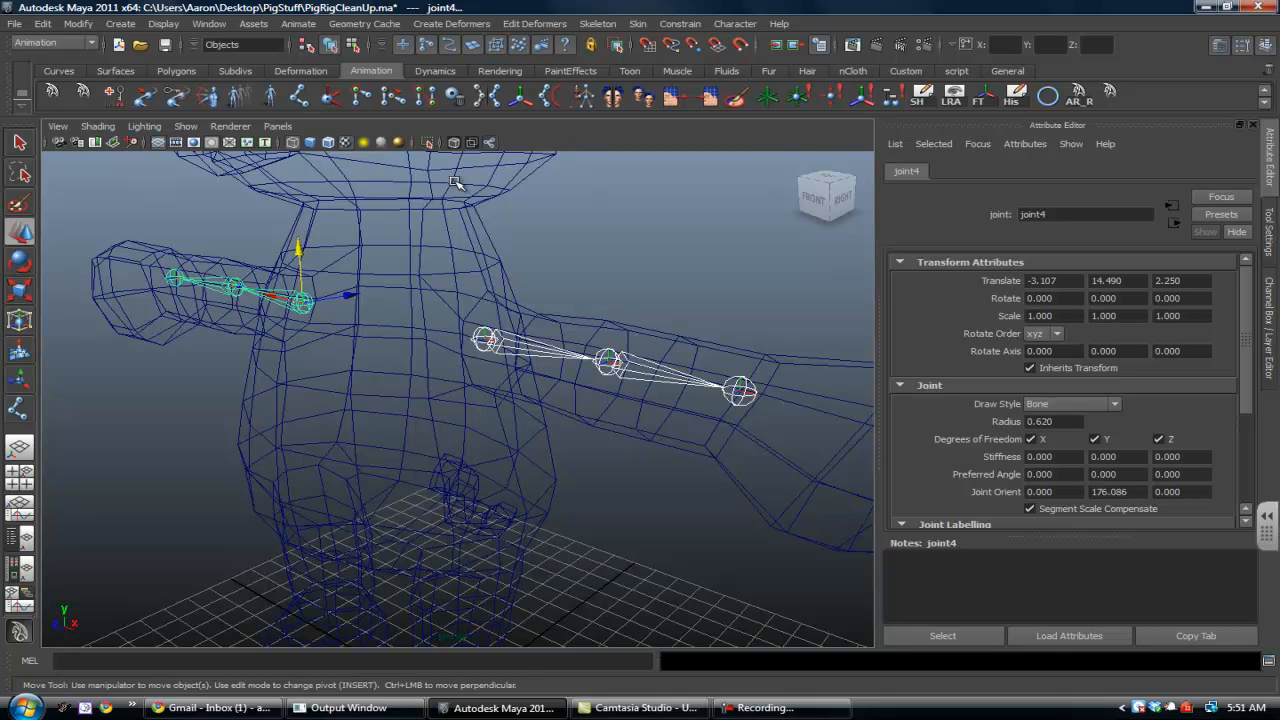
key("5")
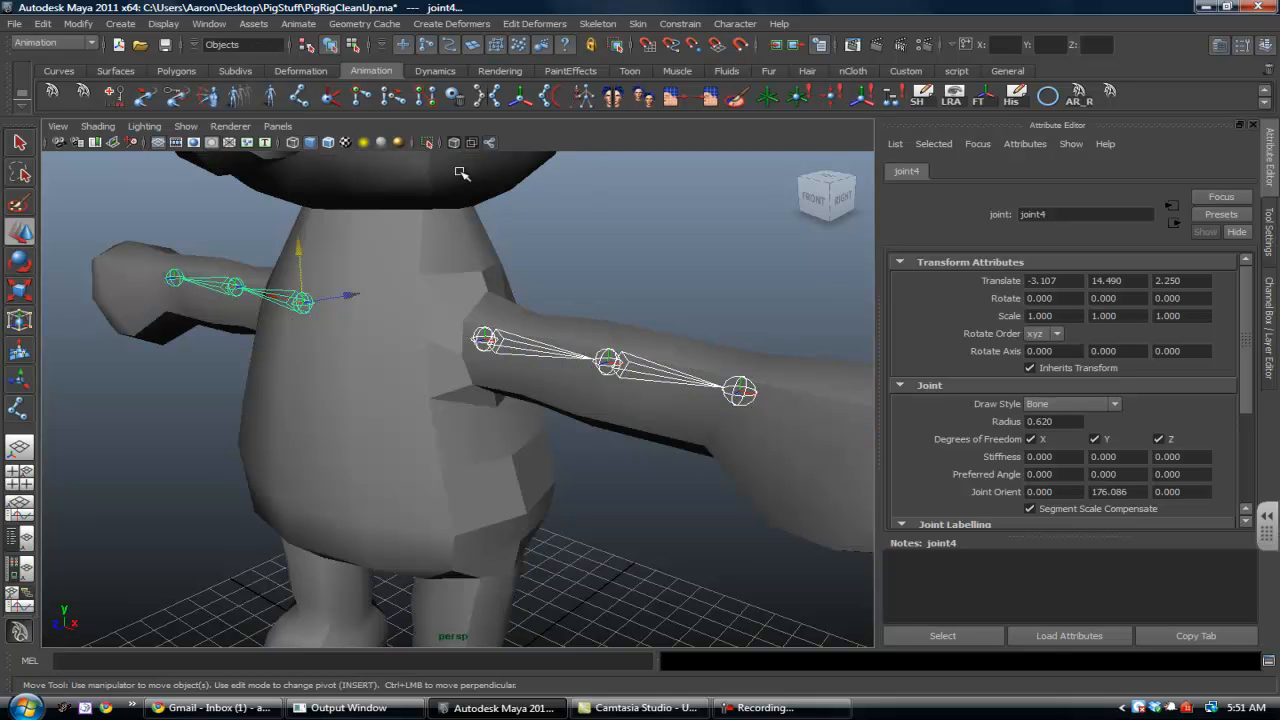
key("6")
mouse_move(439, 359)
left_mouse_down("alt")
mouse_move(455, 510)
mouse_move(441, 444)
mouse_move(443, 409)
mouse_move(457, 409)
mouse_move(363, 354)
mouse_move(386, 423)
mouse_move(357, 429)
mouse_move(409, 440)
mouse_move(314, 309)
mouse_move(363, 363)
mouse_move(390, 427)
mouse_move(408, 428)
mouse_move(389, 408)
left_mouse_up("alt")
key("5")
Select the heart-marked arm's shoulder joint, turn on wireframe over shading and examine the joints against the arm's edge loops
left_click(362, 396)
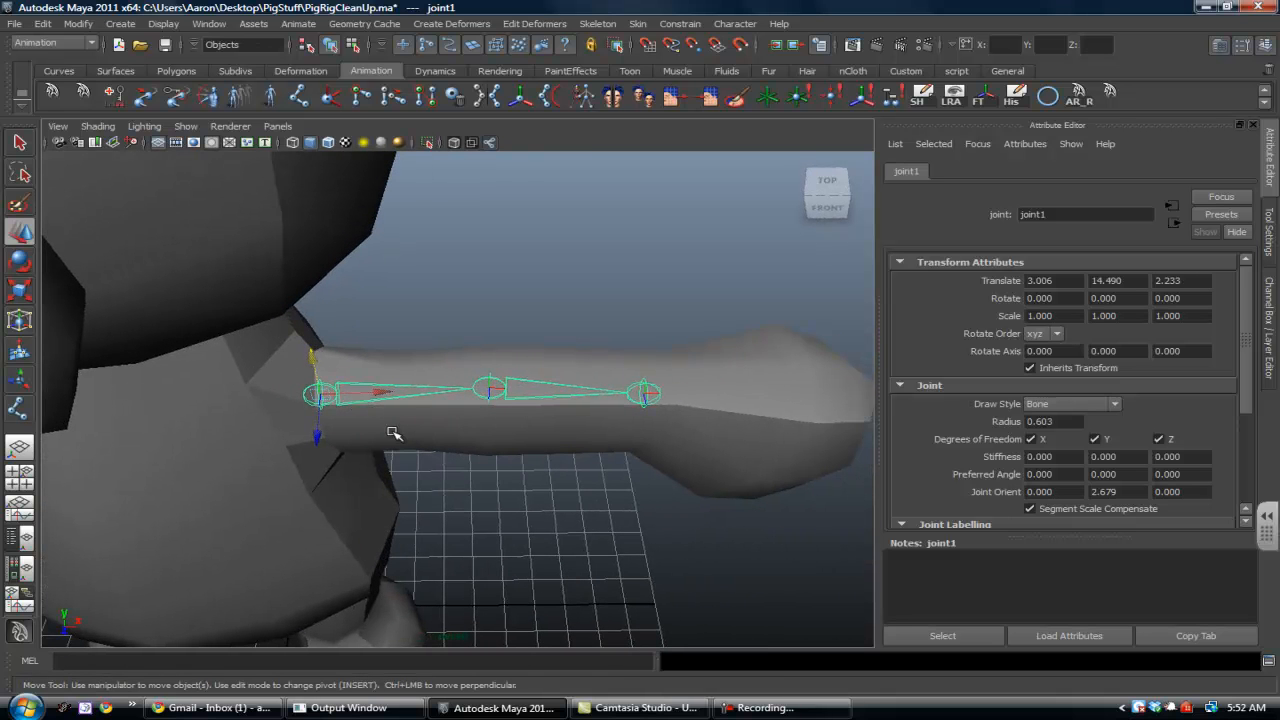
left_click(330, 143)
mouse_move(431, 426)
left_mouse_down("alt")
mouse_move(437, 374)
mouse_move(431, 412)
mouse_move(400, 440)
mouse_move(329, 429)
mouse_move(430, 421)
left_mouse_up("alt")
right_click_drag(430, 421, 480, 456, "alt")
left_click_drag(400, 434, 429, 423, "alt")
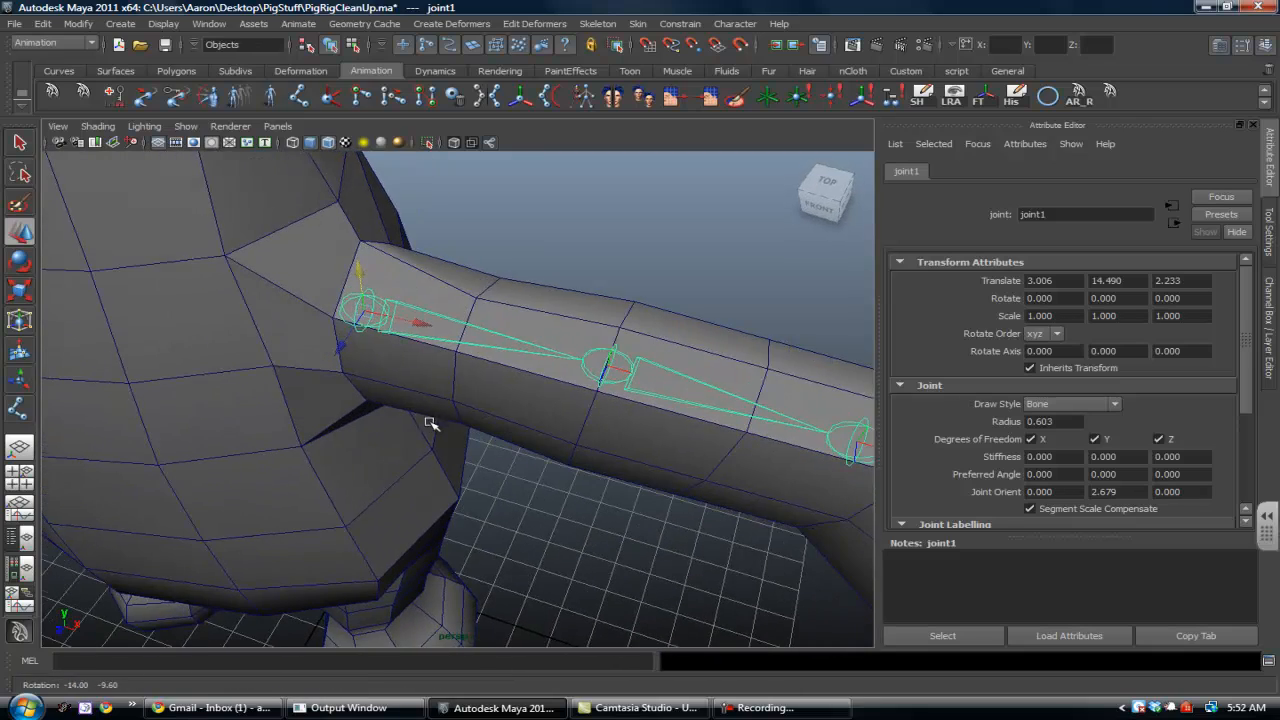
left_click_drag(405, 333, 440, 289, "alt")
middle_click_drag(440, 289, 465, 466, "alt")
left_click_drag(465, 466, 475, 489, "alt")
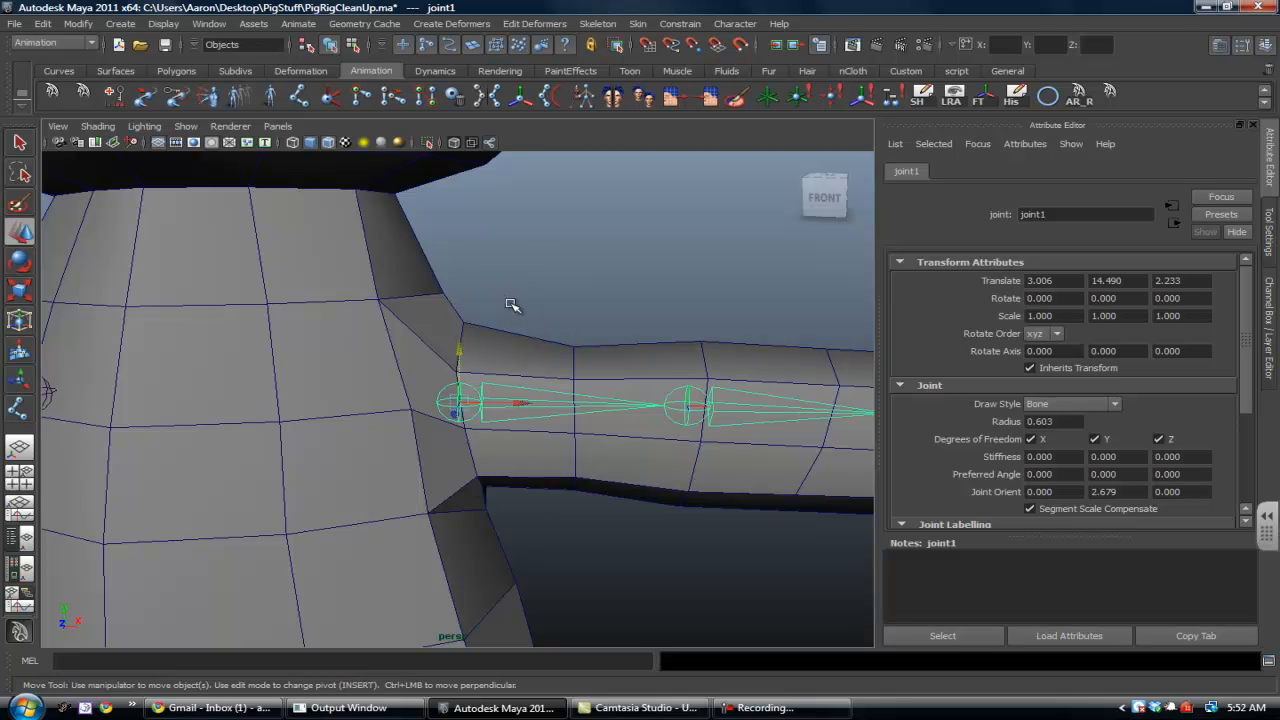
In the front view, move the shoulder joint outward along X to a Translate X of 3.147
left_click(521, 405)
left_click_drag(520, 405, 491, 414, "alt")
key("space")
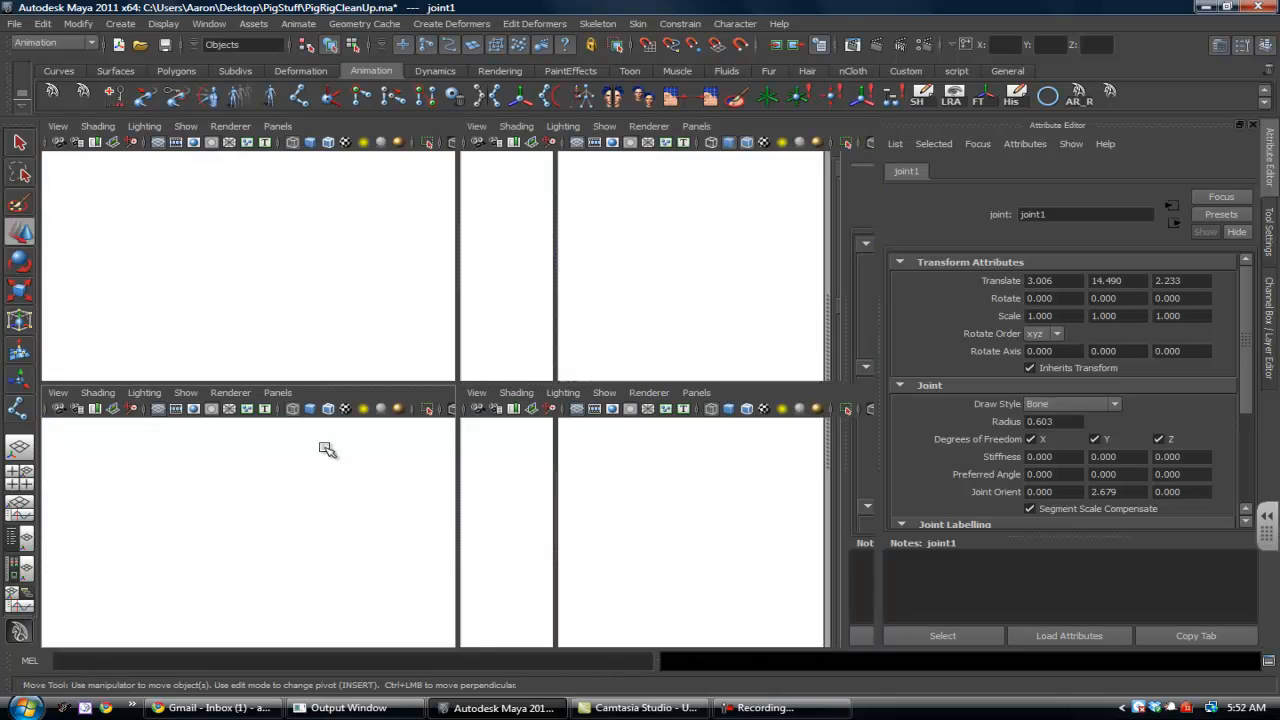
key("space")
right_click_drag(336, 401, 710, 505, "alt")
middle_click_drag(470, 350, 514, 557, "alt")
right_click_drag(514, 557, 775, 560, "alt")
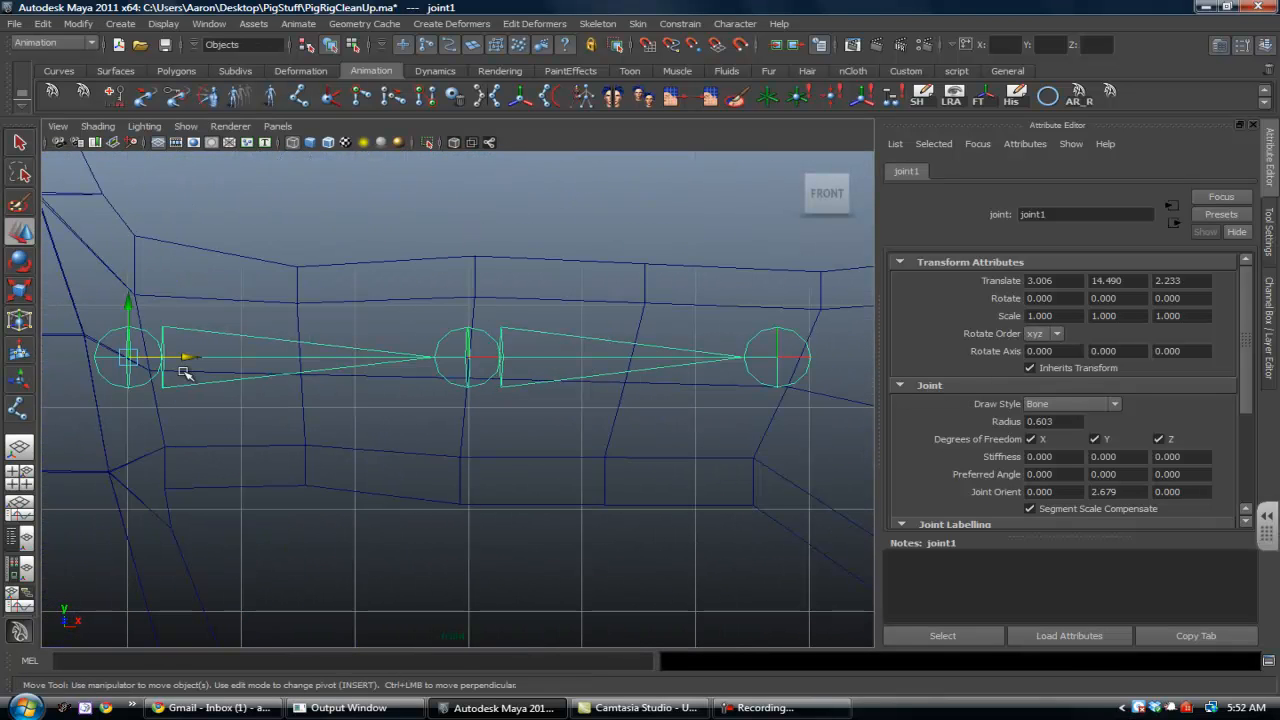
left_click_drag(193, 357, 206, 357)
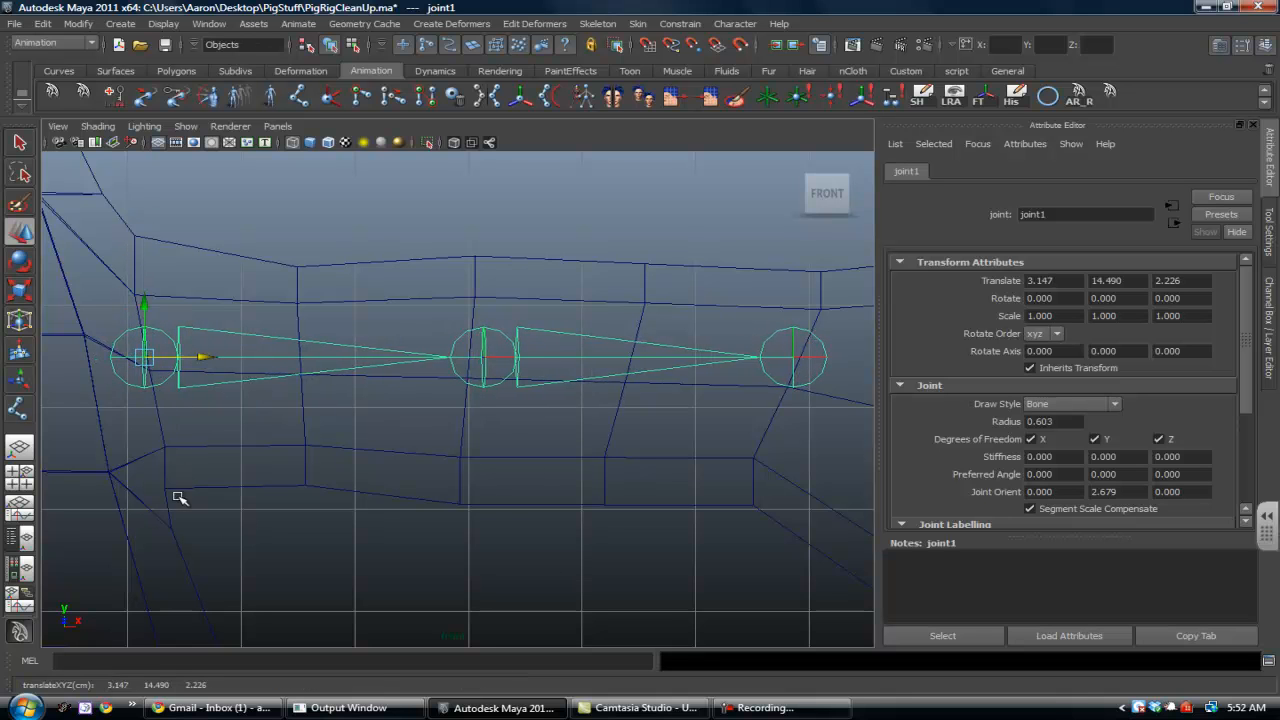
Move the elbow joint inward along X onto the elbow edge loop, to a Translate X of 2.873
left_click(503, 380)
left_click(514, 364)
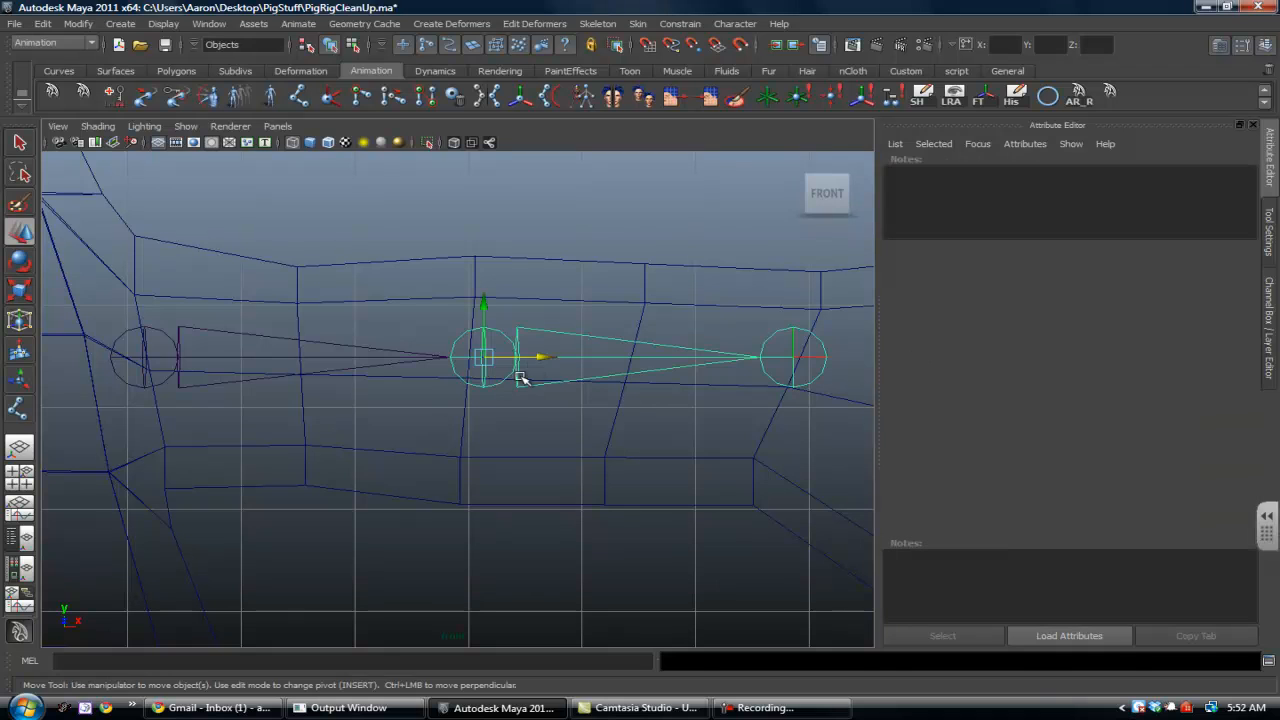
left_click_drag(541, 362, 529, 360)
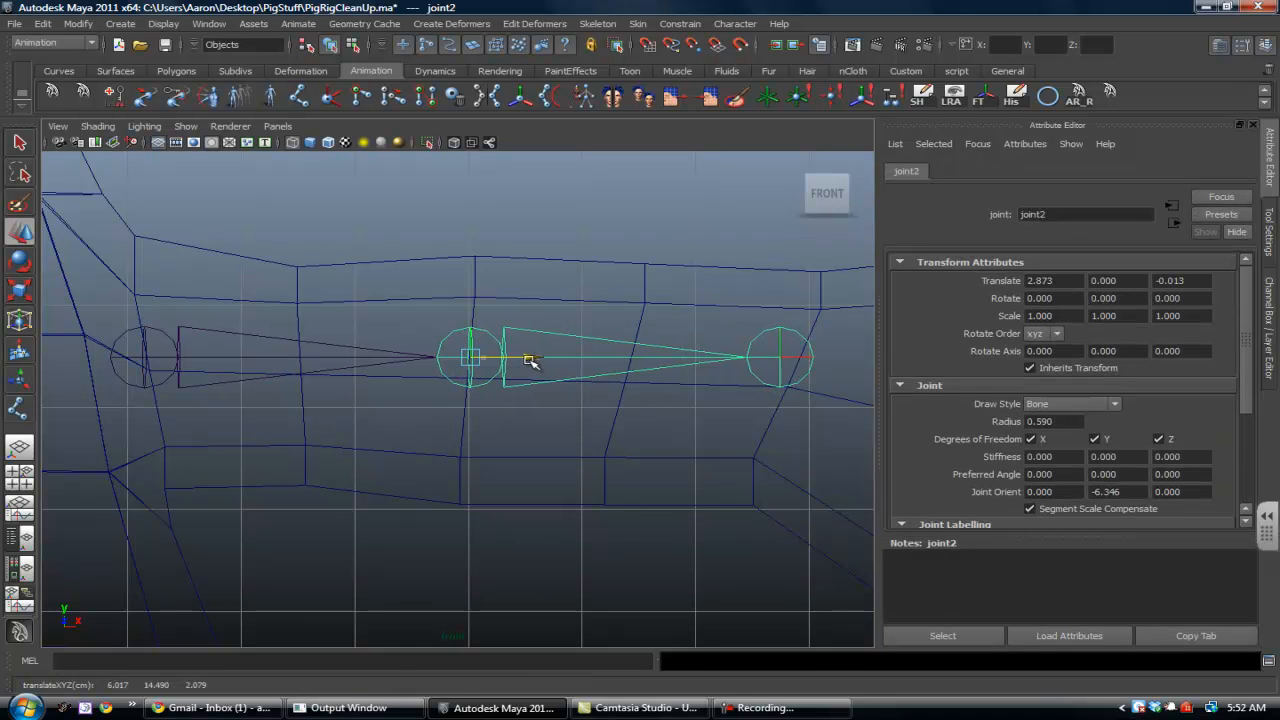
Move the wrist joint outward along X toward the wrist edge loop, to a Translate X of 2.879
middle_click_drag(543, 363, 327, 366, "alt")
left_click(577, 370)
middle_click_drag(586, 360, 513, 374, "alt")
left_click_drag(513, 374, 536, 372)
right_click_drag(552, 399, 305, 391, "alt")
middle_click_drag(276, 382, 390, 387, "alt")
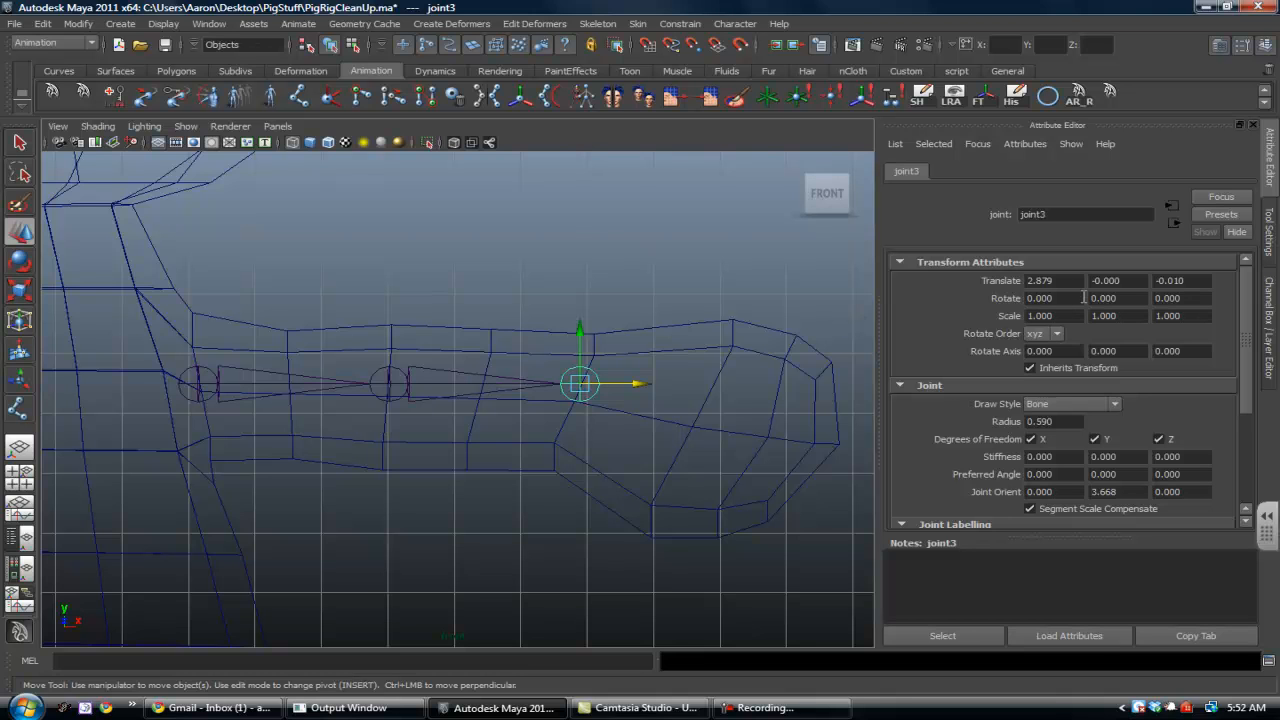
Try rotating the shoulder joint to -2.781 in Z to tilt the chain down the arm, and undo the rotation
left_click(399, 370)
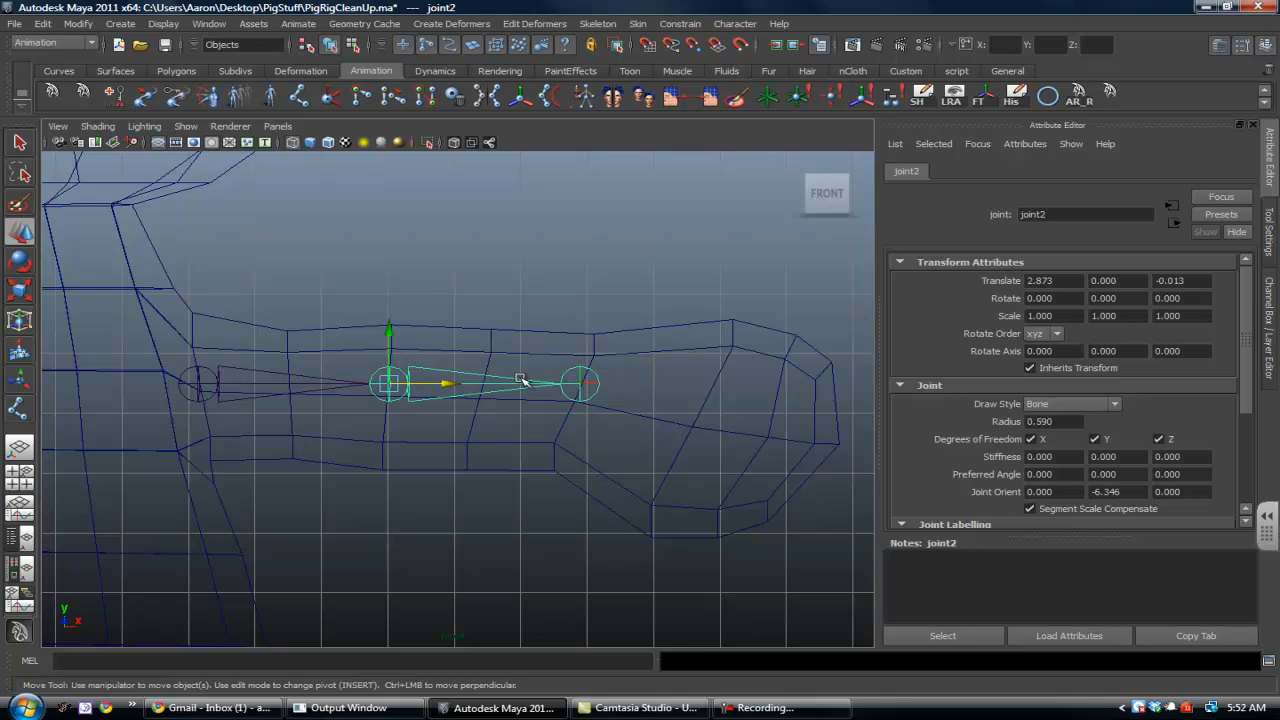
left_click(196, 372)
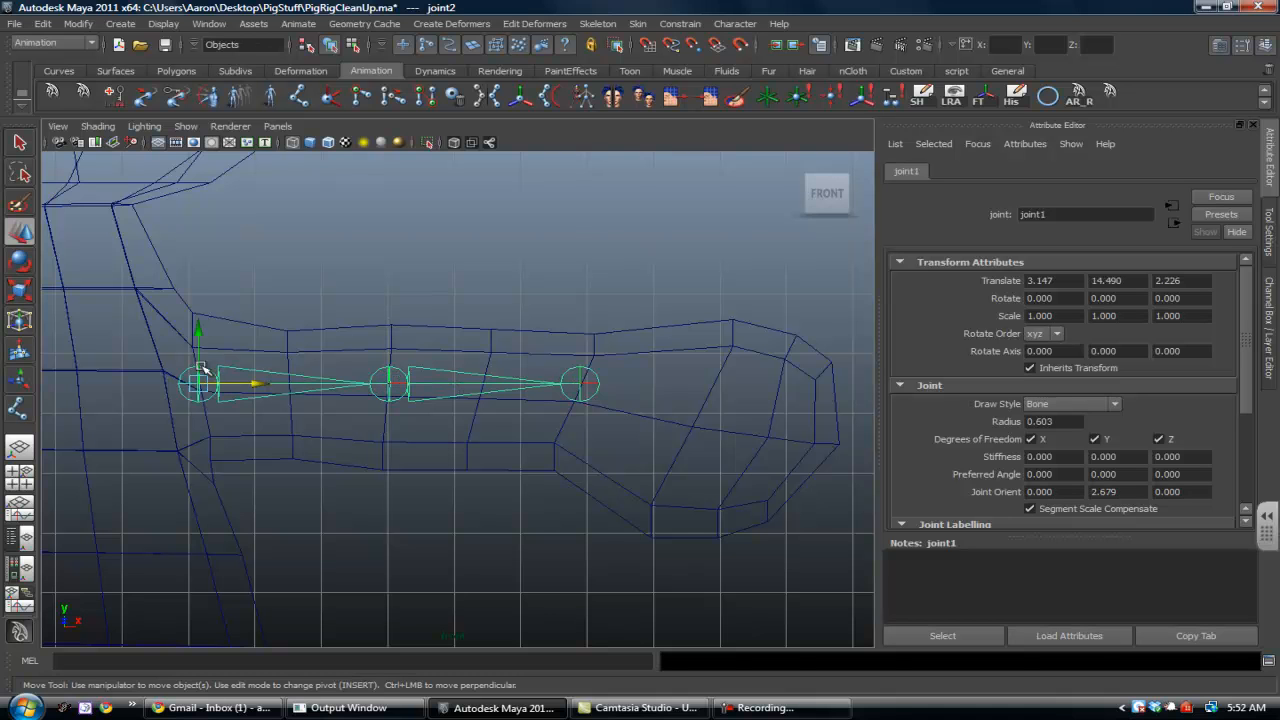
key("e")
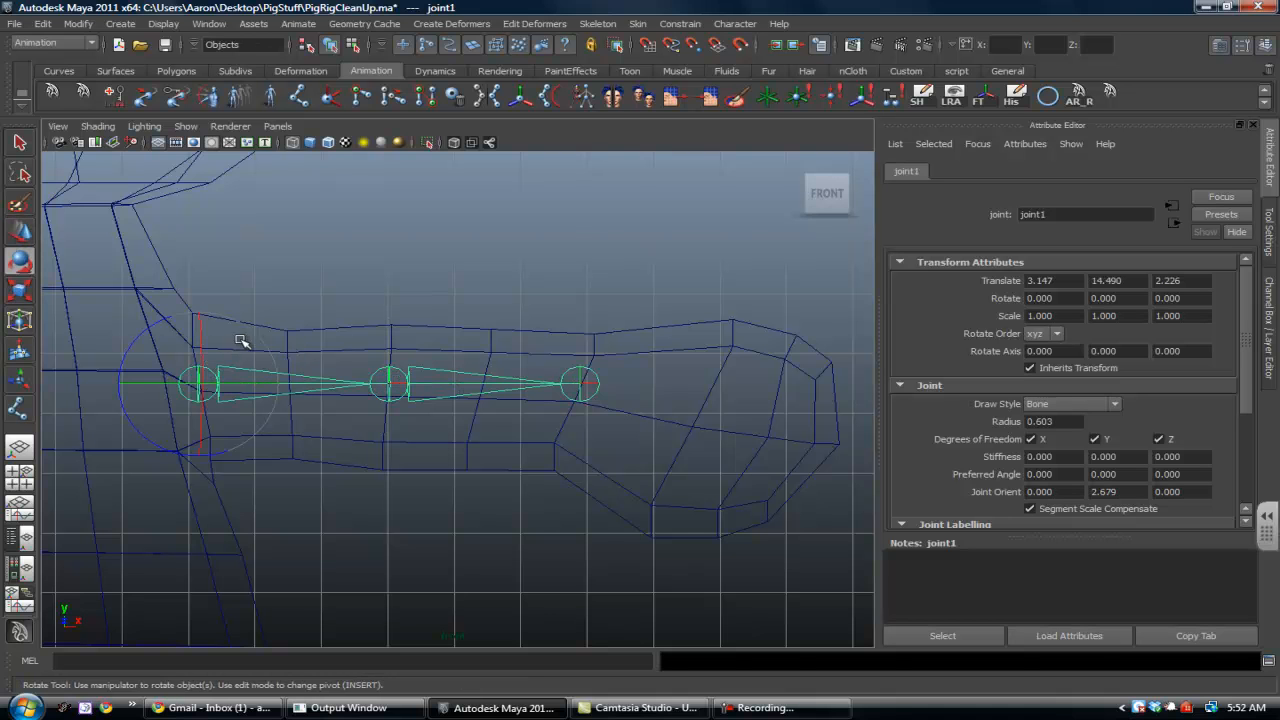
left_click_drag(155, 328, 157, 333)
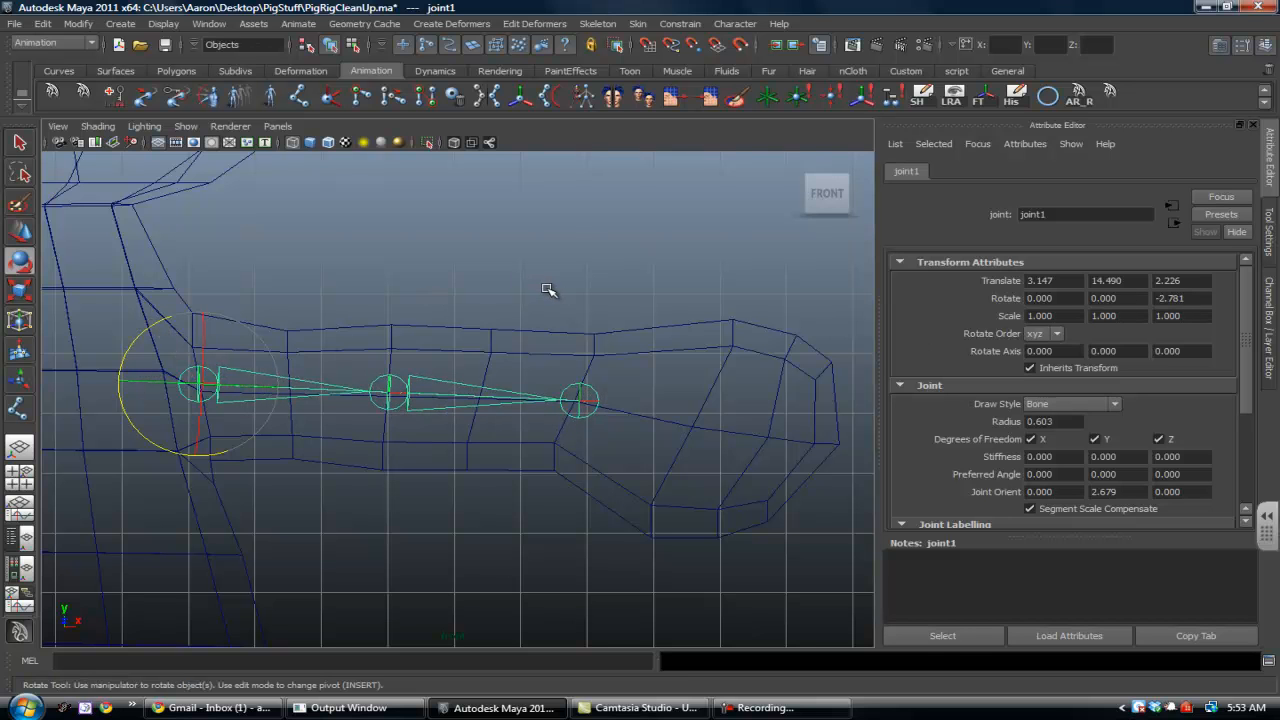
key("ctrl+z")
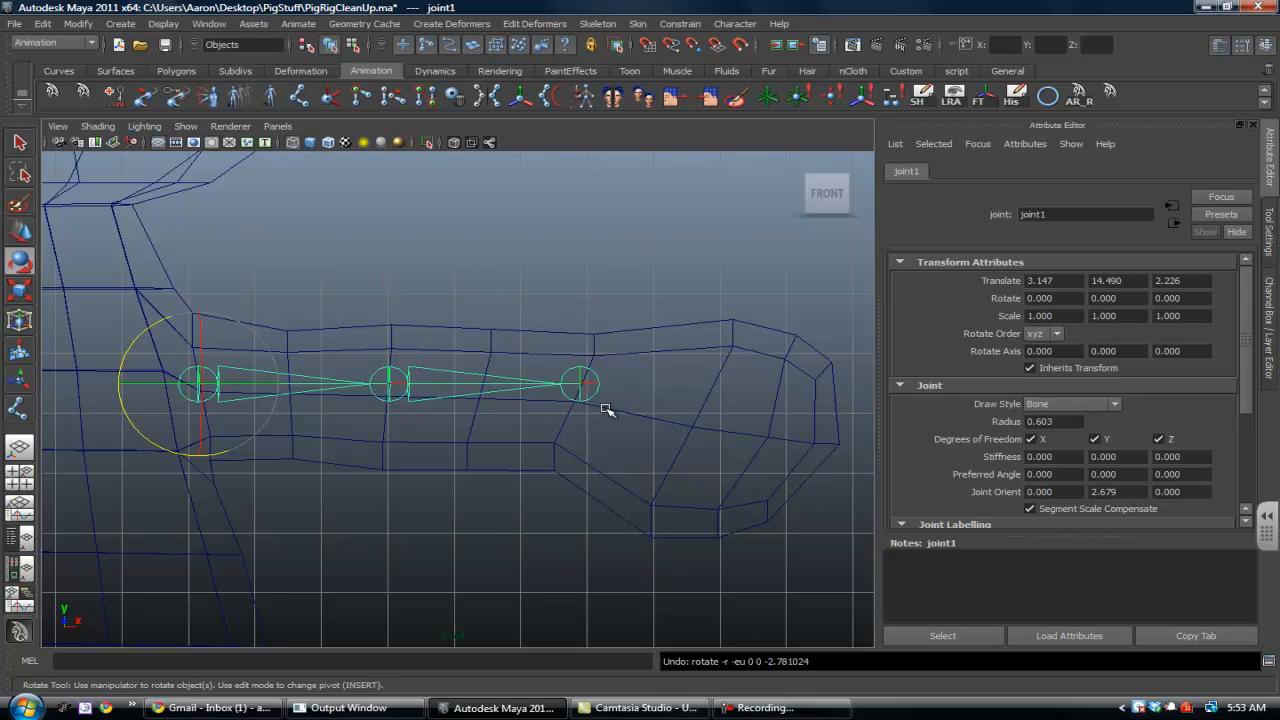
Lower the elbow joint to a Translate Y of -0.214 and the wrist joint to -0.080 so the chain follows the arm
left_click(396, 366)
key("w")
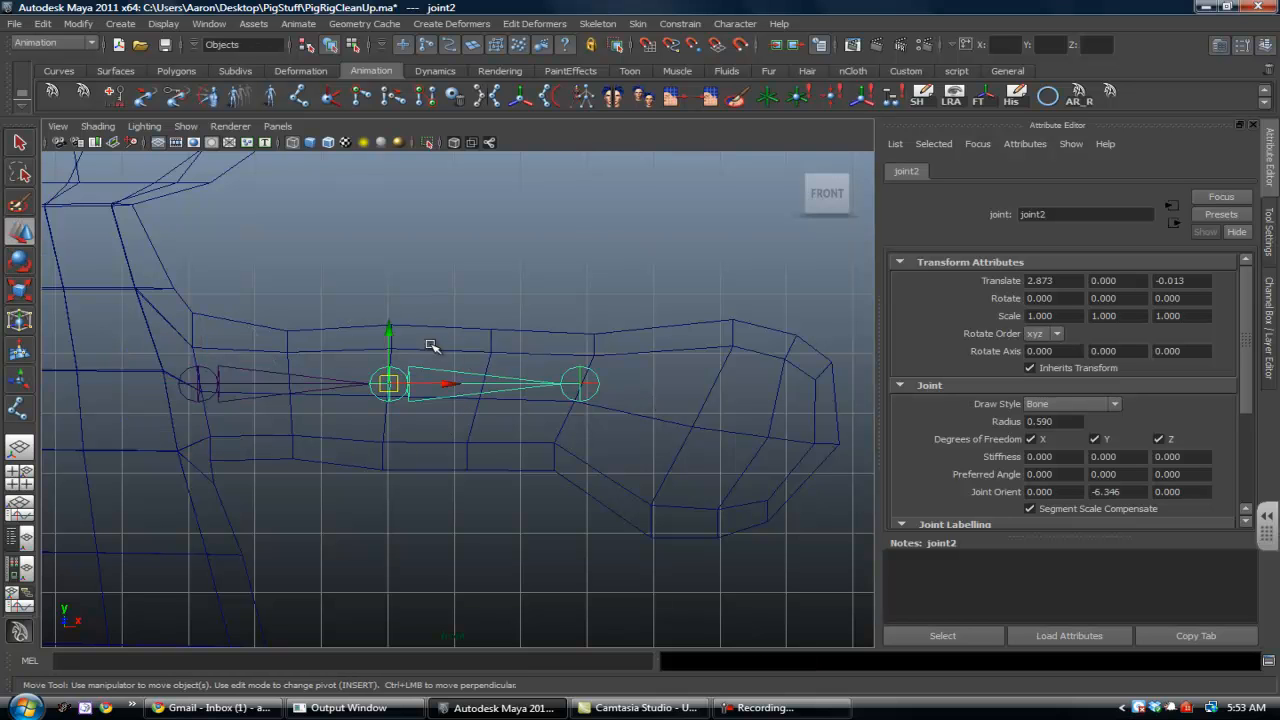
left_click_drag(392, 331, 394, 345)
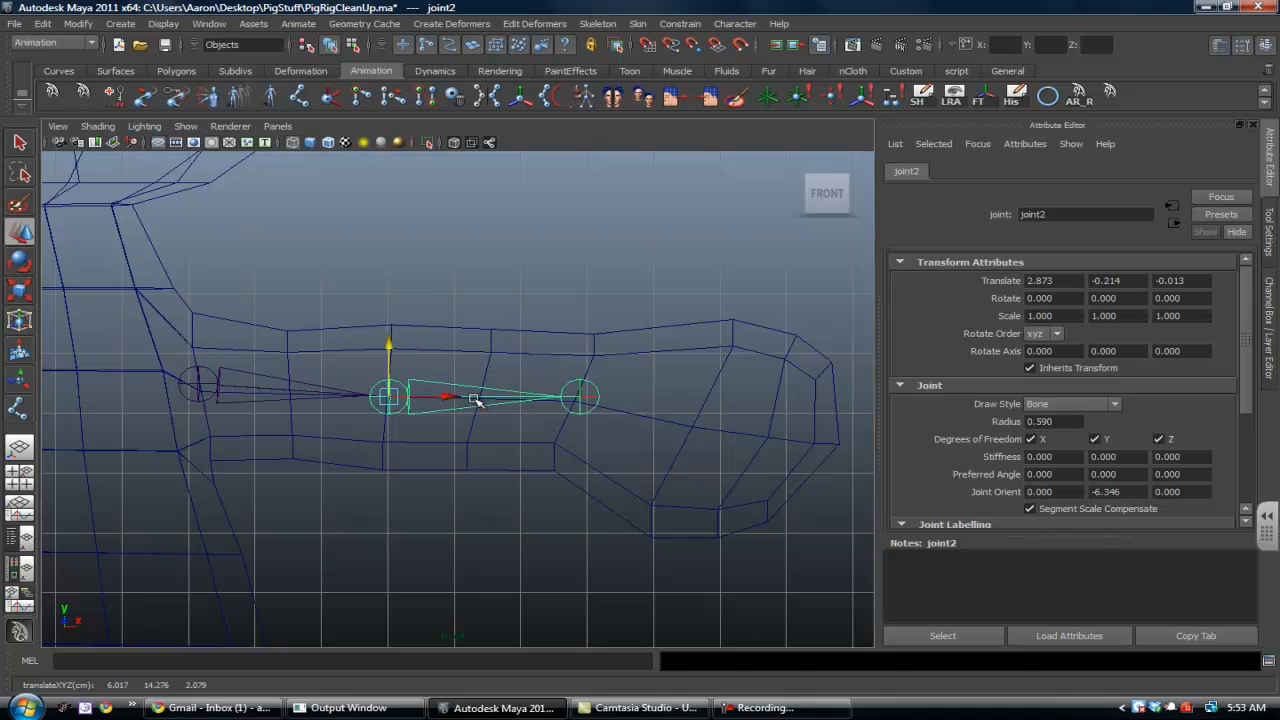
left_click(591, 397)
left_click_drag(578, 352, 580, 358)
middle_click_drag(214, 376, 320, 376, "alt")
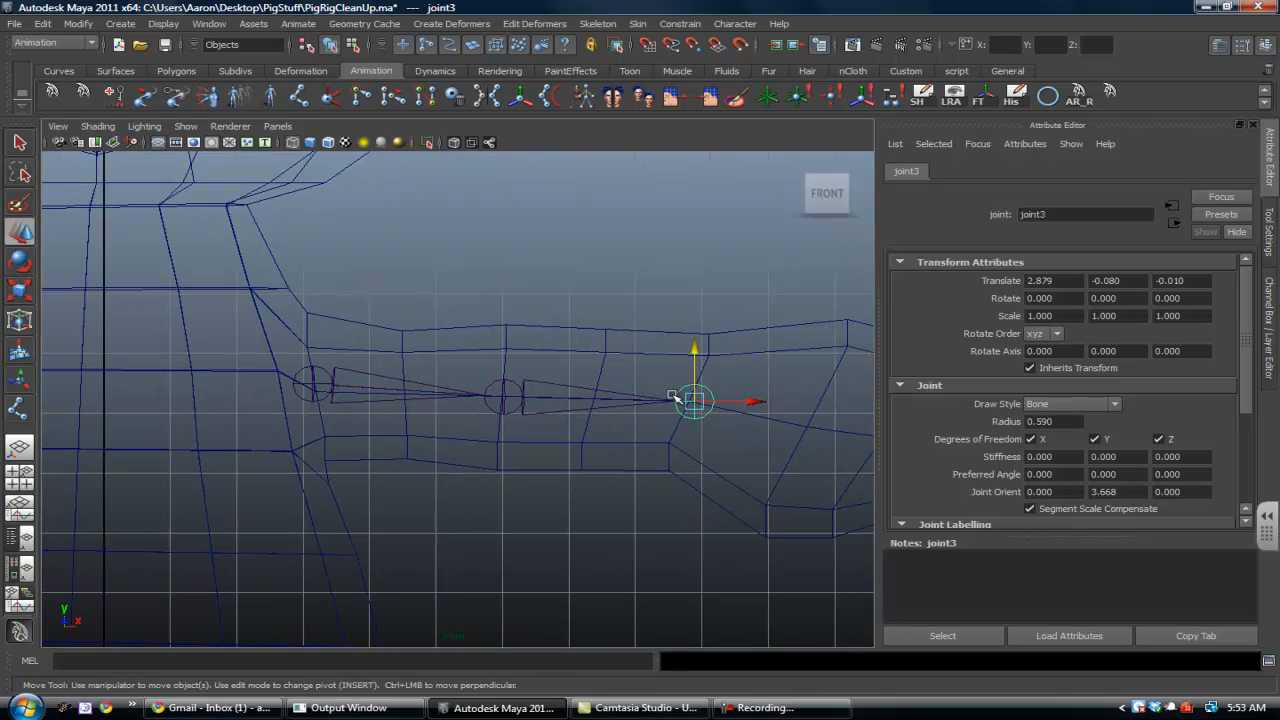
Reorient the positive-X arm's joint chain from the shoulder joint down with Orient Joint
left_click(533, 385)
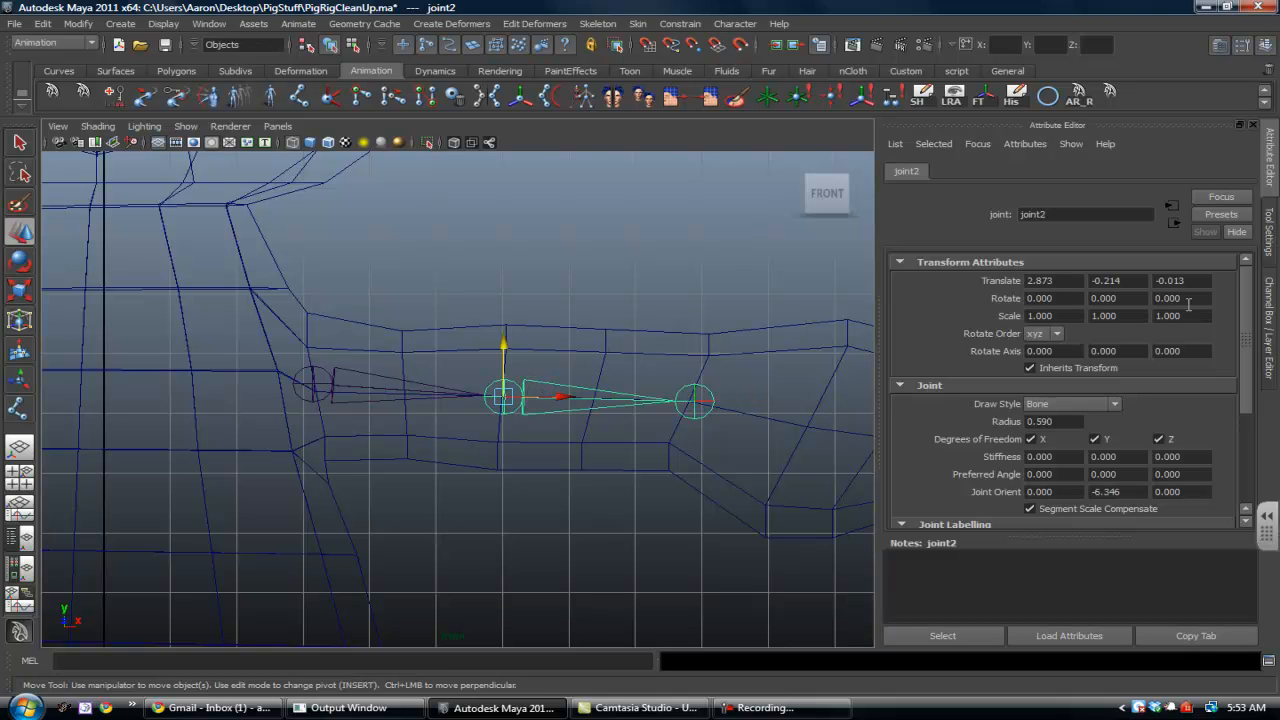
left_click(316, 366)
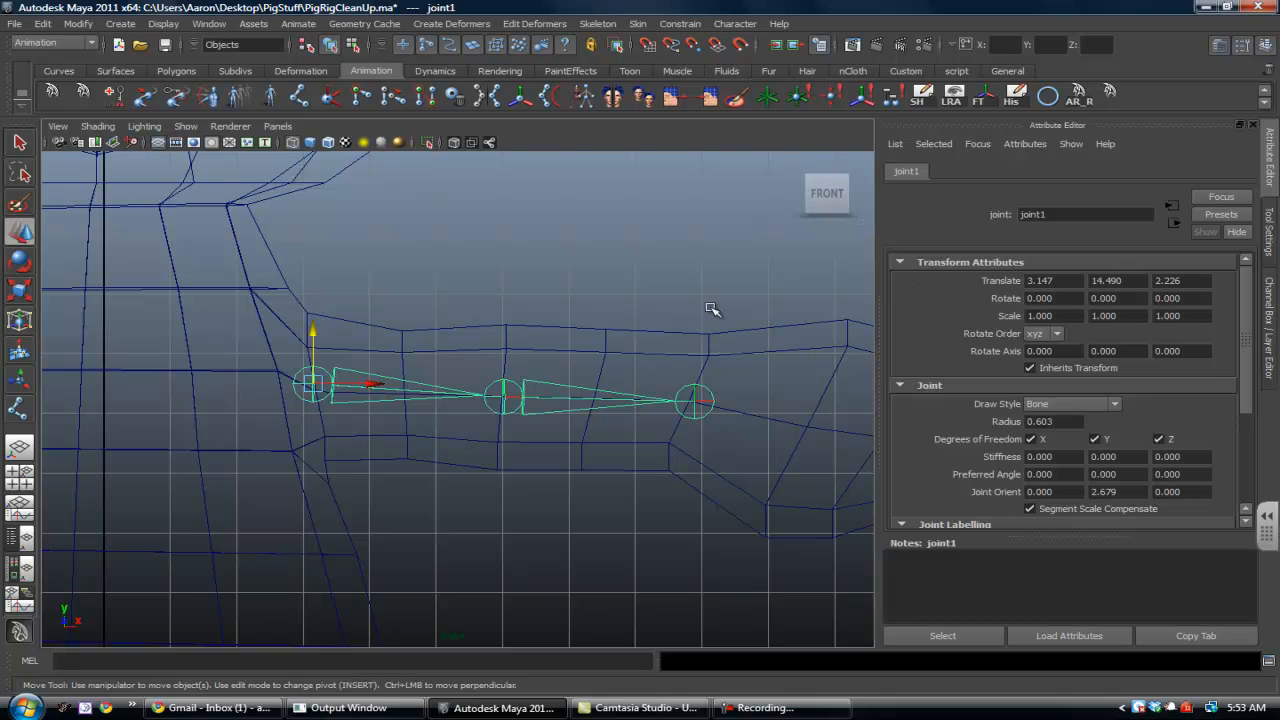
left_click(600, 24)
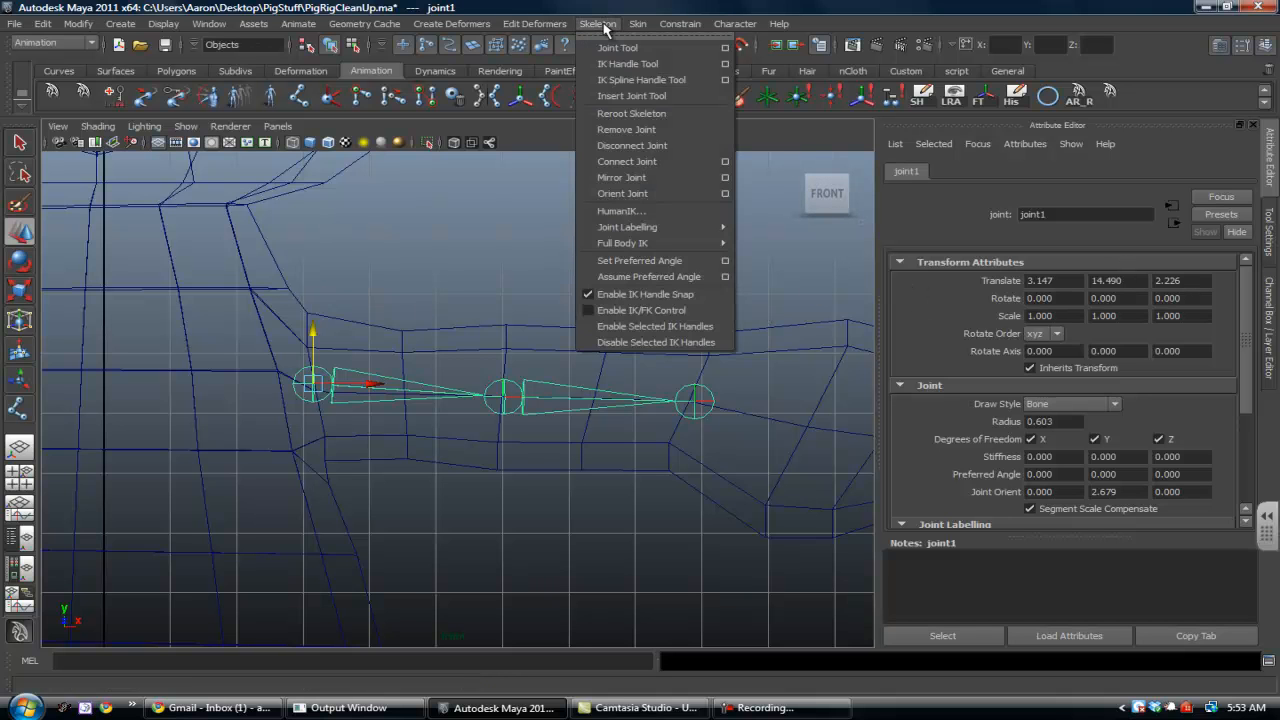
left_click(623, 189)
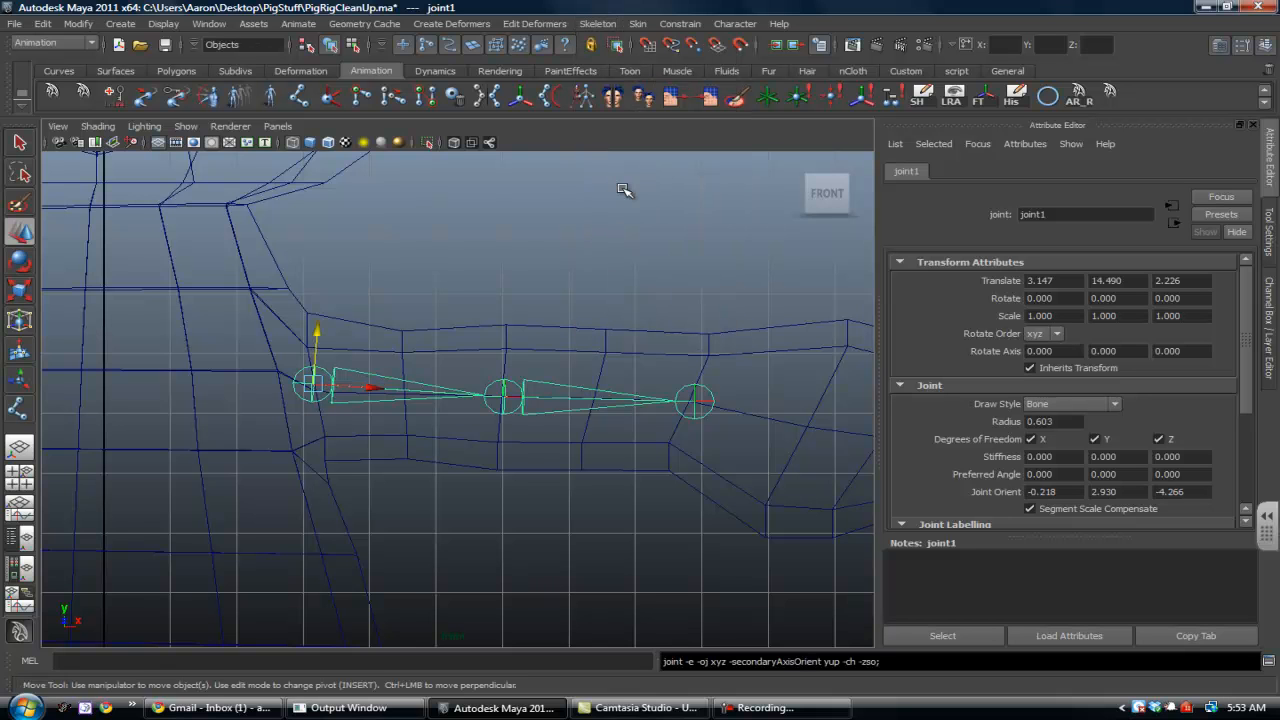
Test the elbow joint's bend by rotating it about -25.98 degrees in Y, and undo the rotation
left_click(518, 394)
key("e")
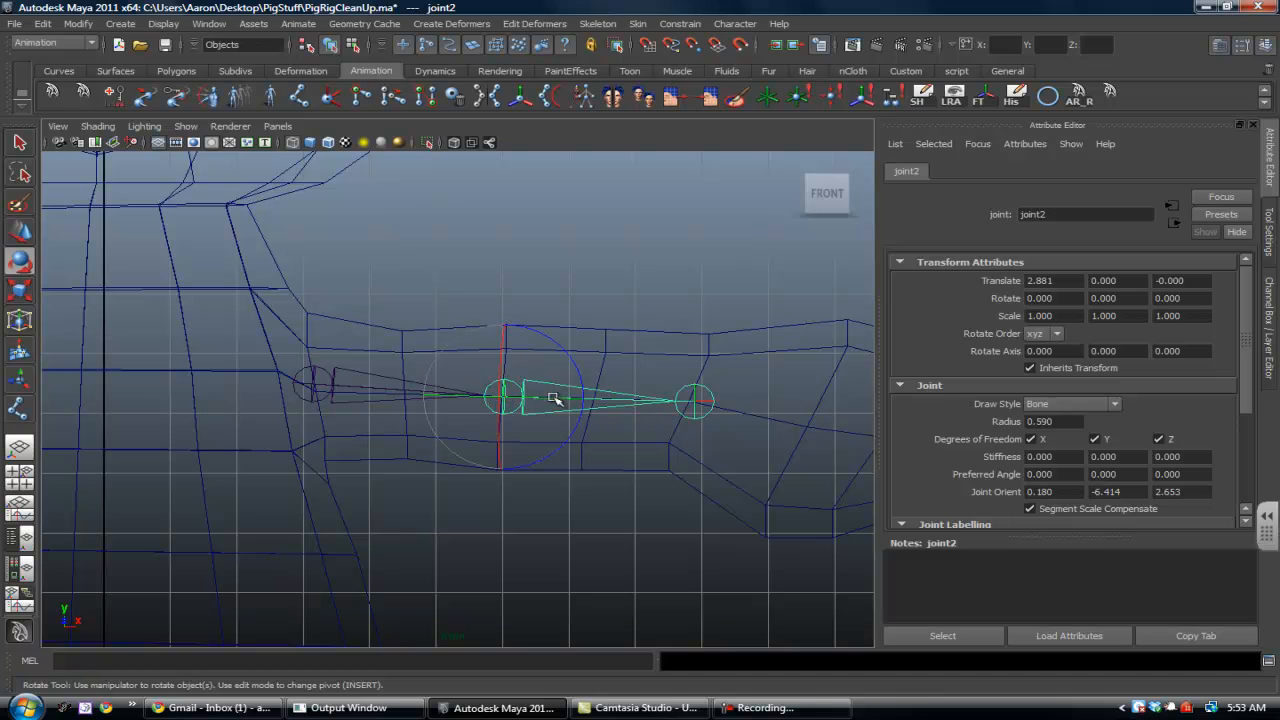
left_click_drag(499, 350, 526, 394)
key("ctrl+z")
key("ctrl+z")
In the front view, move the opposite arm's shoulder joint outward and slightly down, to Translate X -3.709 and Y 14.356
key("space")
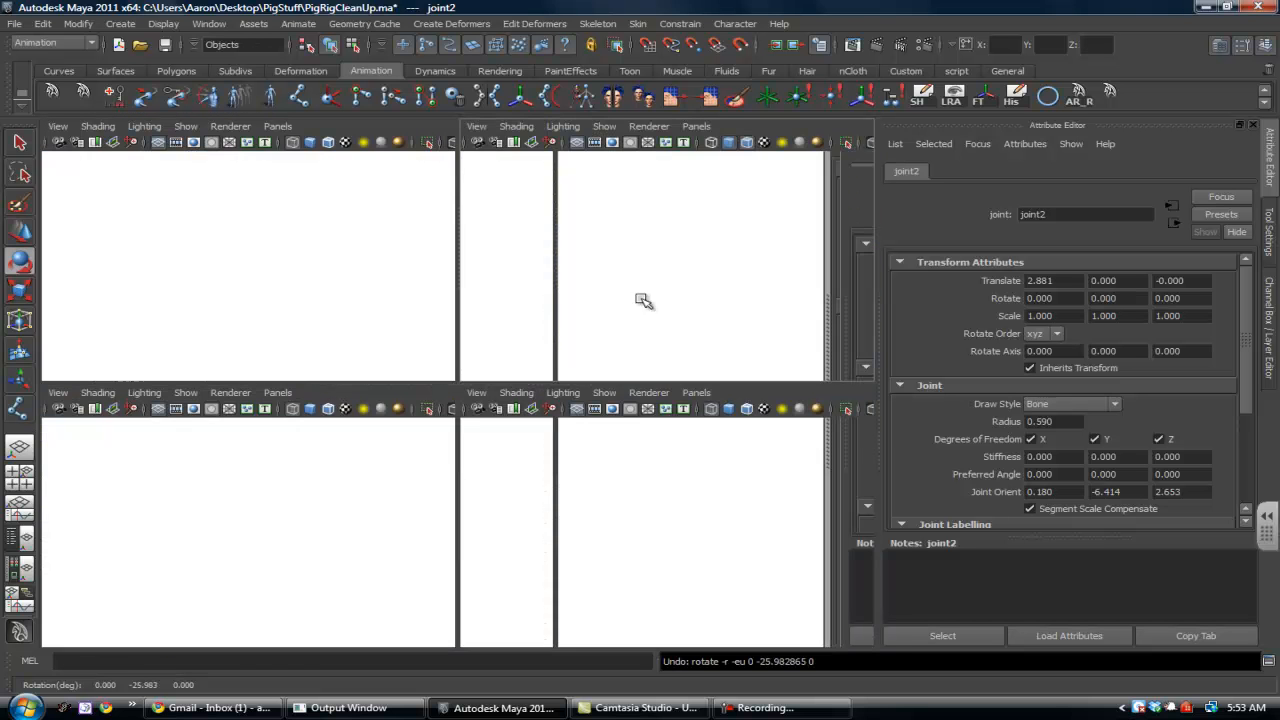
key("space")
scroll(665, 365, "down", 4)
left_click_drag(665, 365, 518, 542, "alt")
key("ctrl+z")
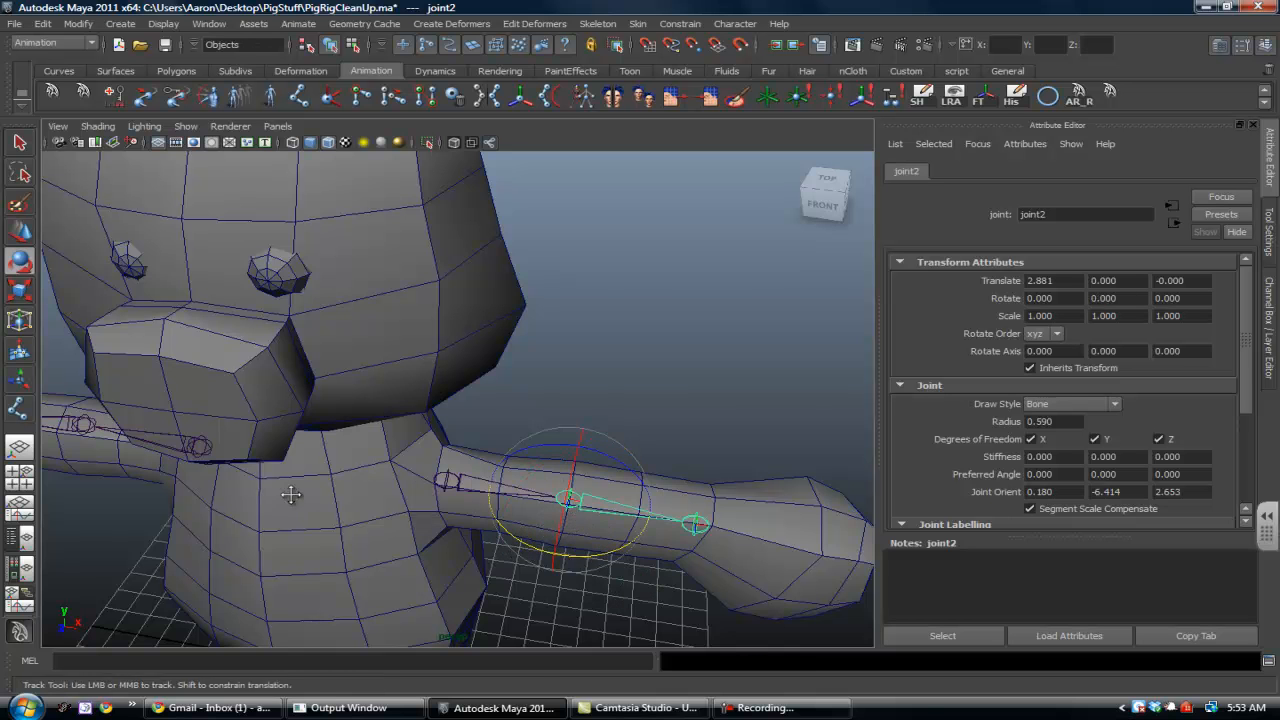
middle_click_drag(291, 495, 457, 474, "alt")
left_click_drag(457, 474, 494, 446, "alt")
left_click(511, 378)
key("space")
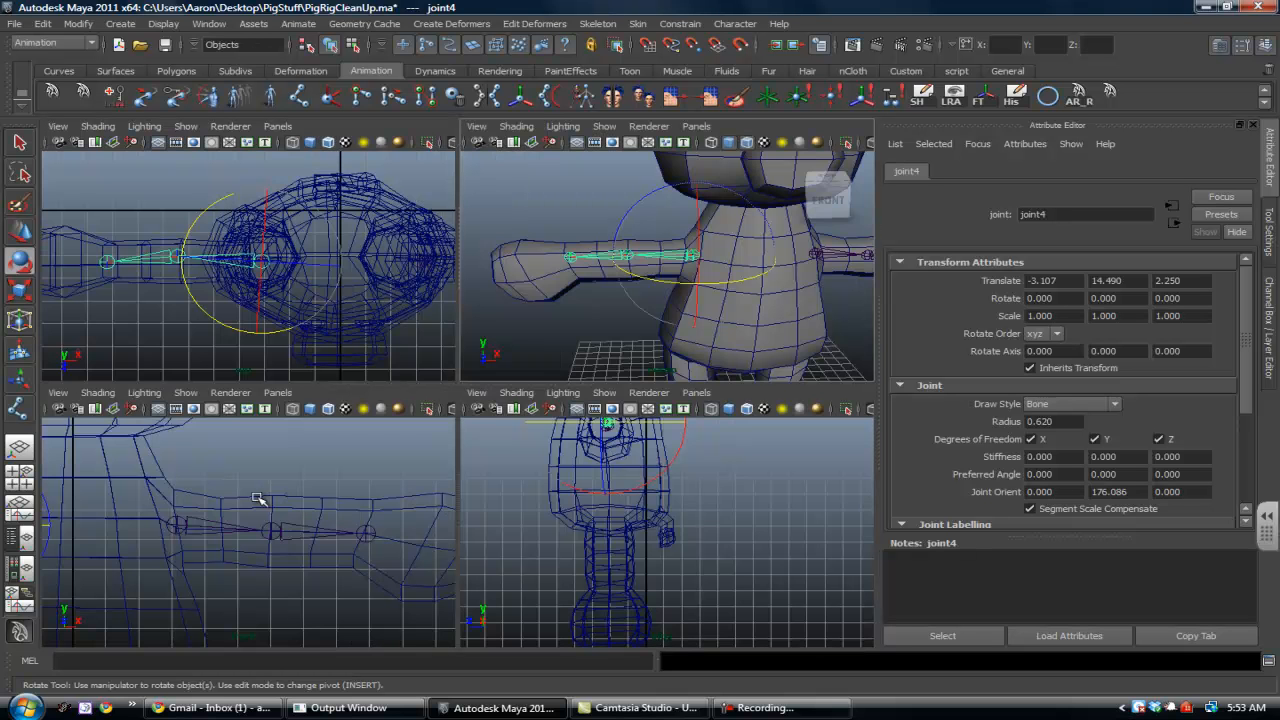
key("space")
right_click_drag(266, 486, 783, 485, "alt")
middle_click_drag(545, 448, 672, 428, "alt")
key("w")
left_click_drag(477, 410, 439, 414)
left_click_drag(496, 362, 498, 367)
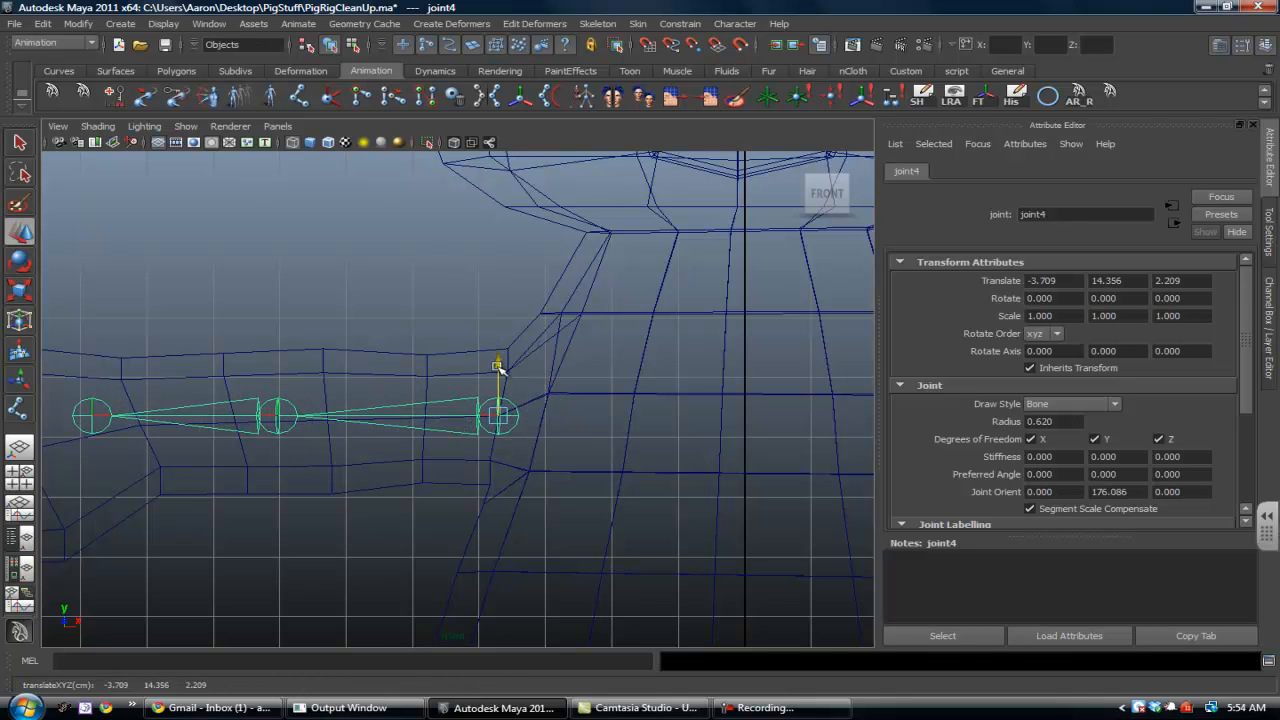
Move the negative-X arm's elbow joint inward along X onto the elbow edge loop, to a Translate X of 2.614
middle_click_drag(433, 399, 659, 334, "alt")
scroll(510, 353, "up", 1)
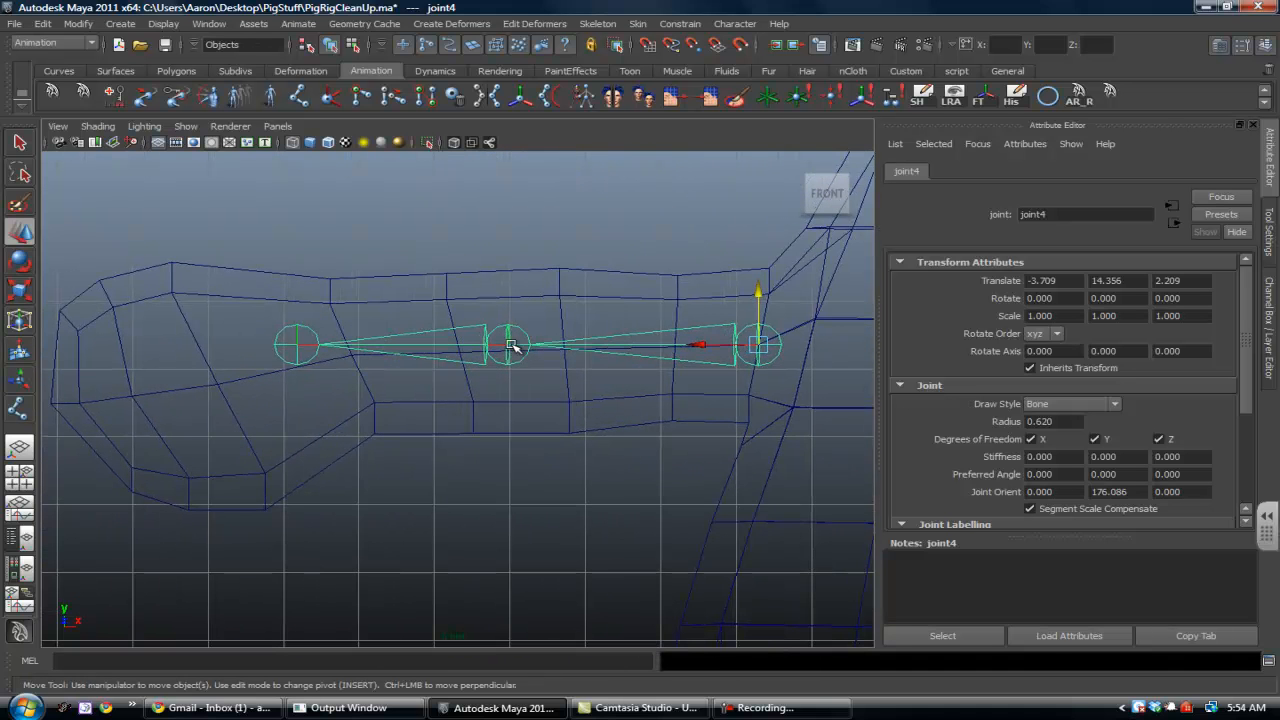
left_click(510, 345)
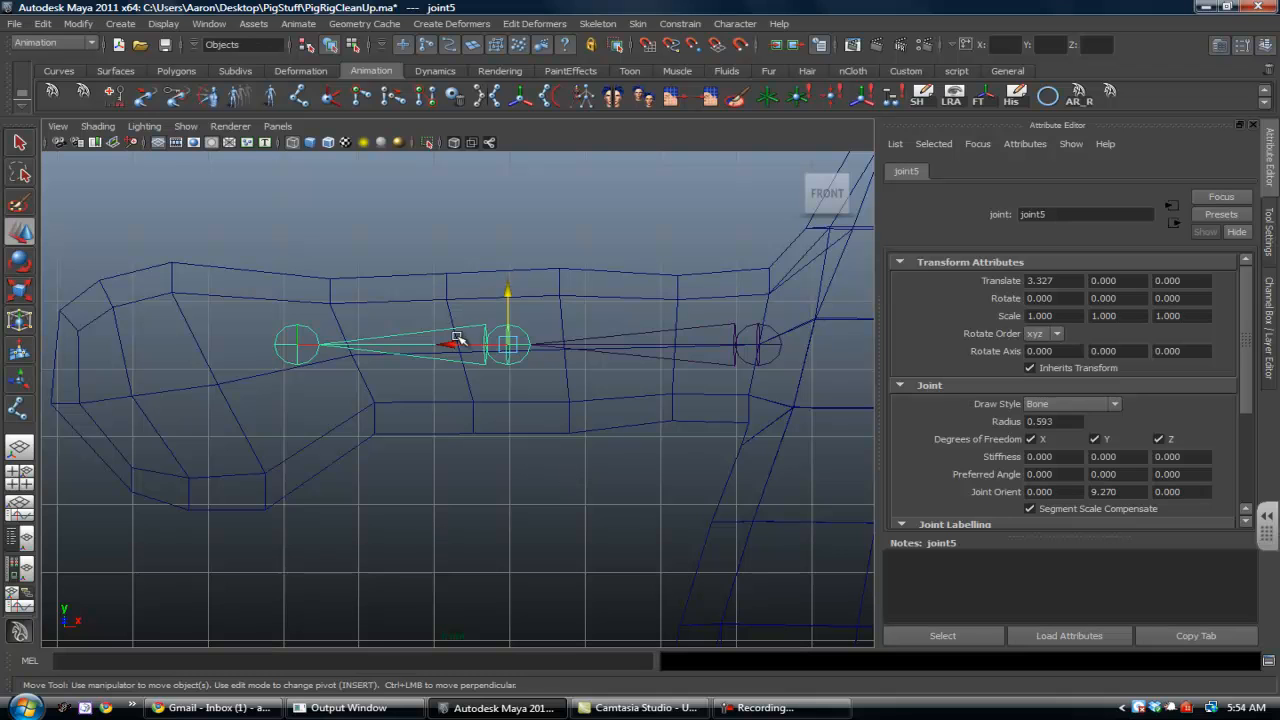
left_click_drag(452, 345, 516, 347)
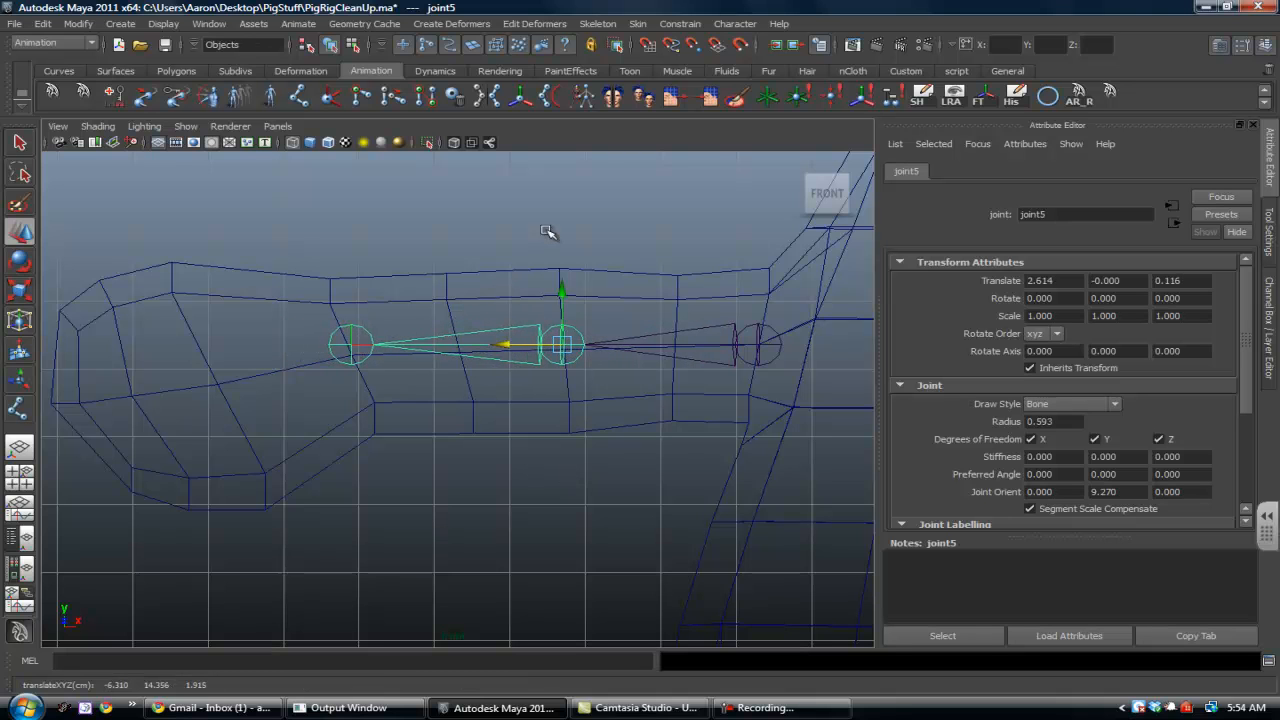
Nudge the negative-X arm's wrist joint along X, and lower the elbow joint to Translate Y -0.094 and the wrist joint to -0.047
left_click(340, 345)
left_click_drag(391, 344, 404, 341)
left_click(572, 346)
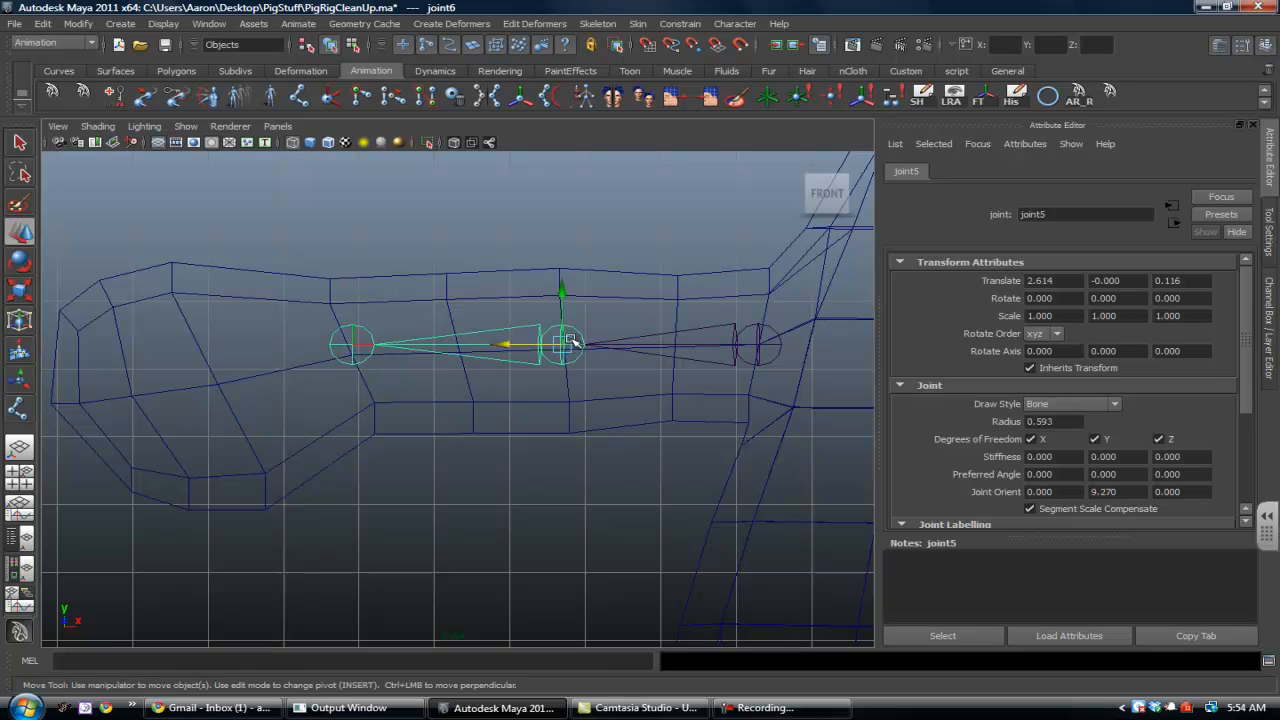
left_click_drag(563, 288, 566, 302)
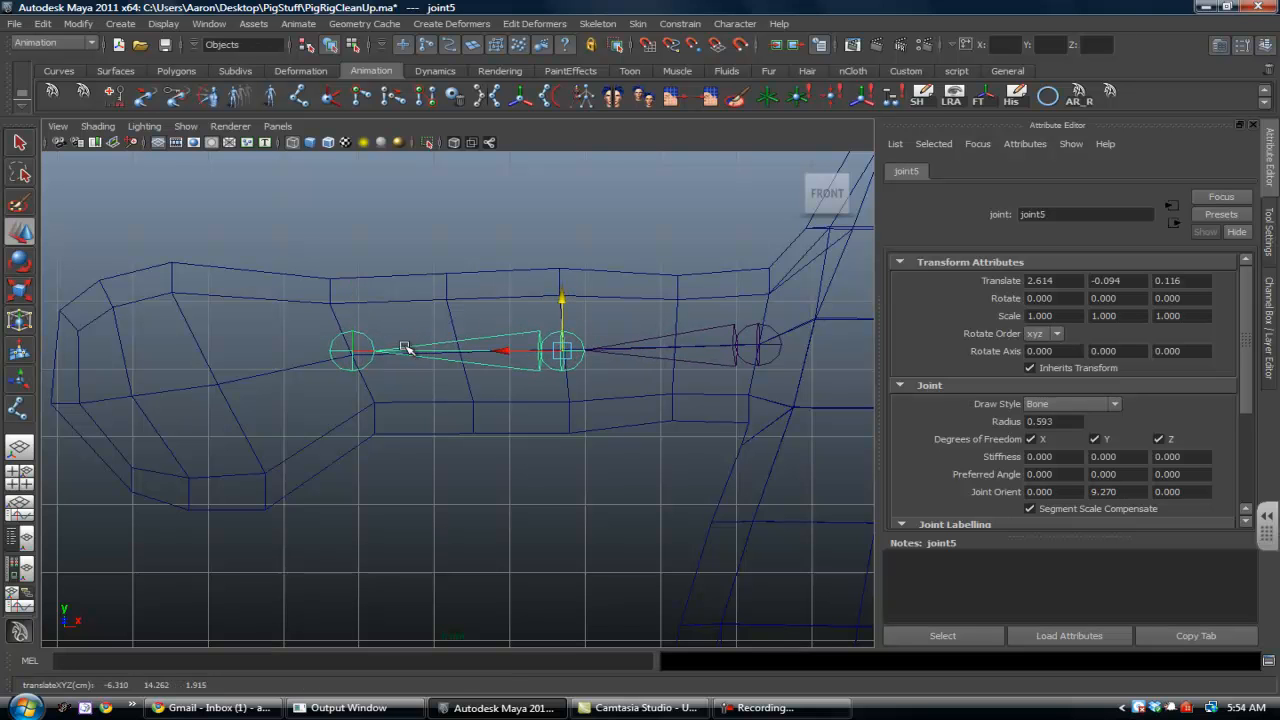
left_click(355, 349)
middle_click_drag(407, 349, 309, 360, "alt")
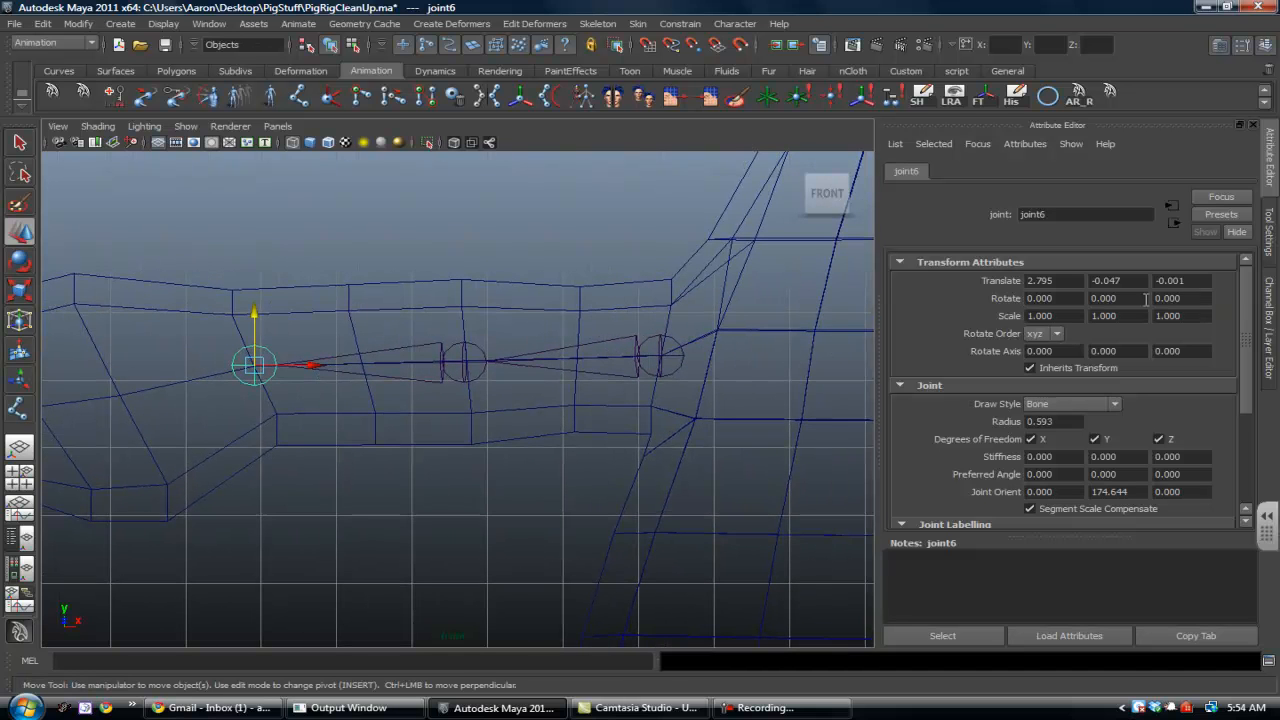
Reorient the negative-X arm's joint chain from its shoulder joint down with Orient Joint
left_click(465, 352)
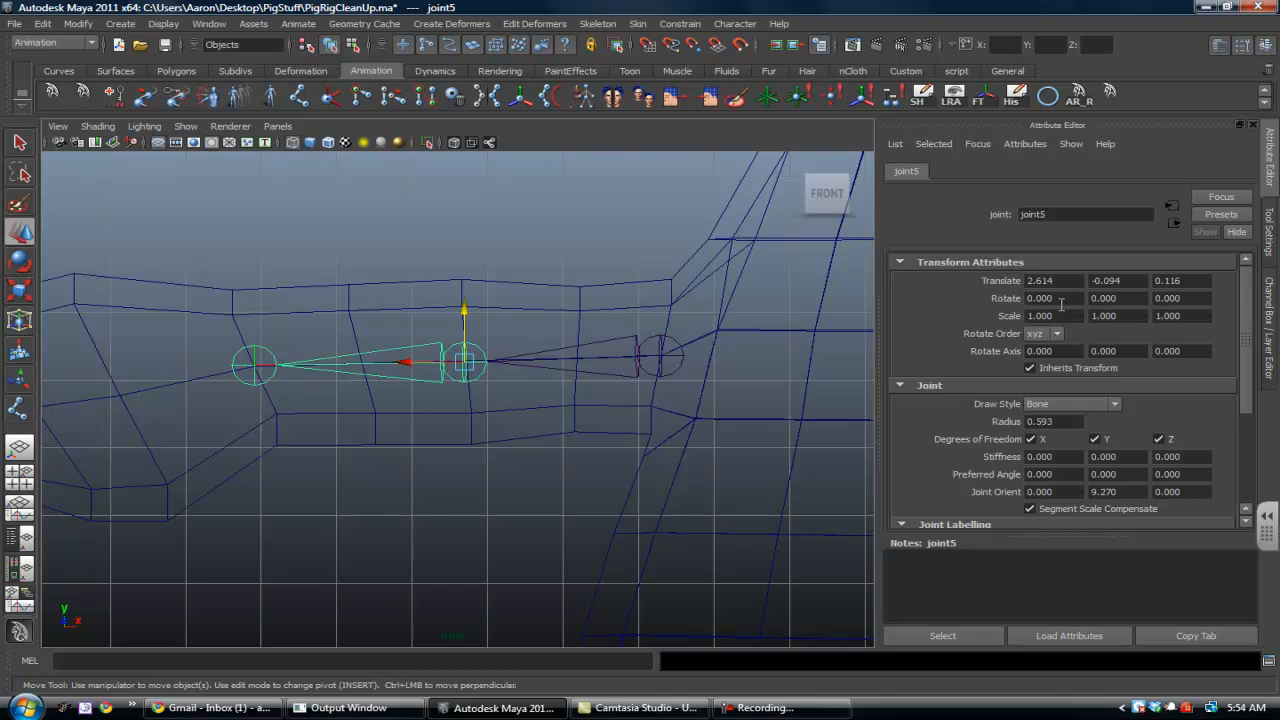
left_click(679, 341)
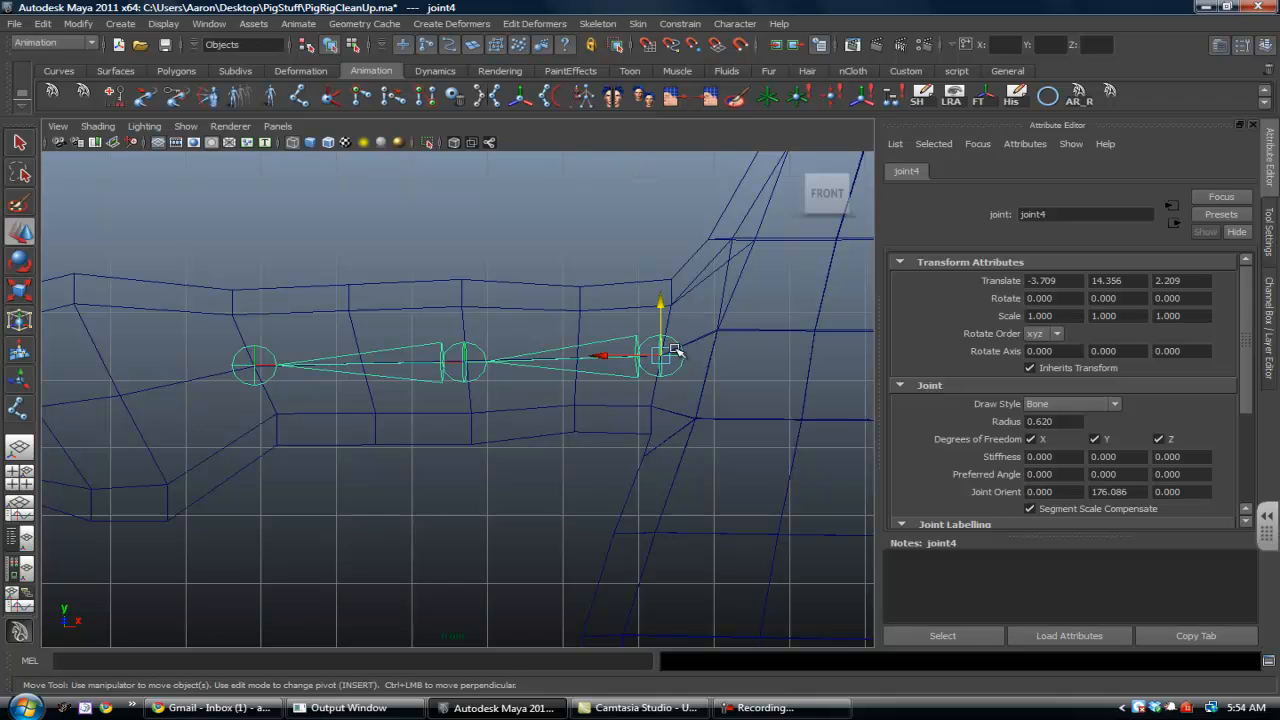
left_click(680, 206)
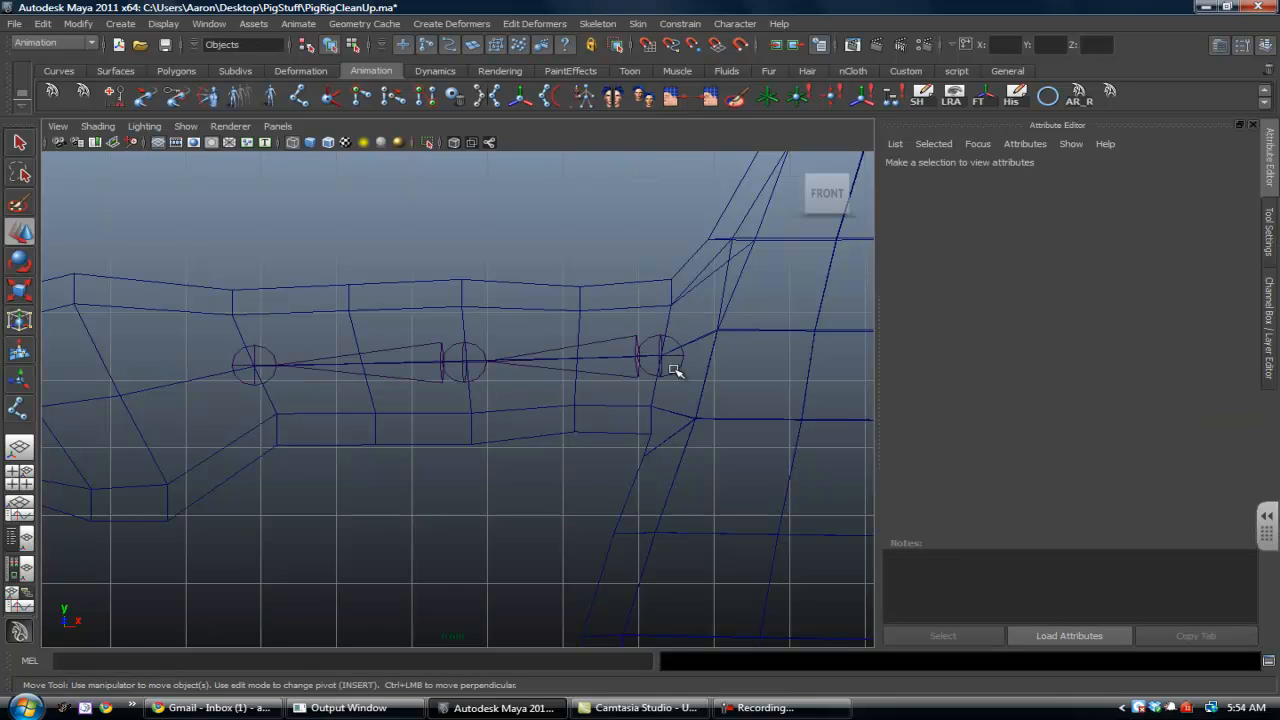
key("ctrl+z")
left_click(598, 24)
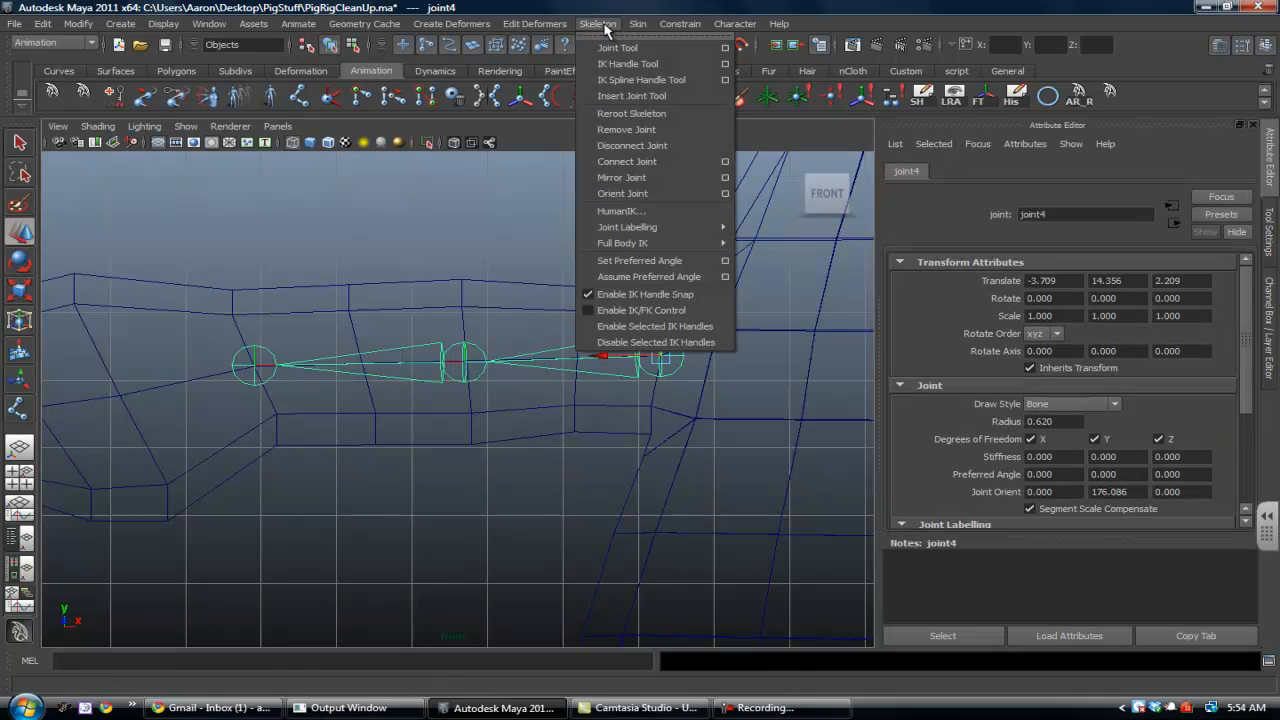
left_click(622, 193)
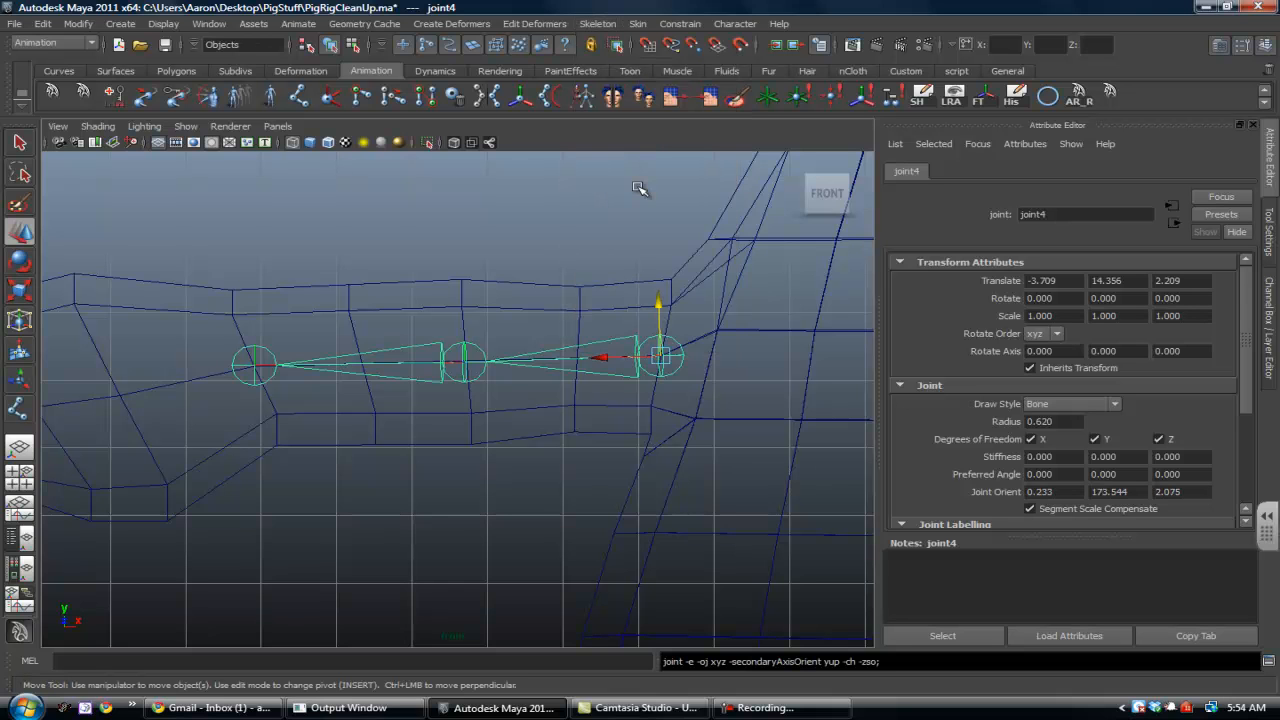
Test the negative-X elbow joint by rotating it about -25.84 degrees in X and 49.24 in Y, undoing each rotation
left_click(470, 372)
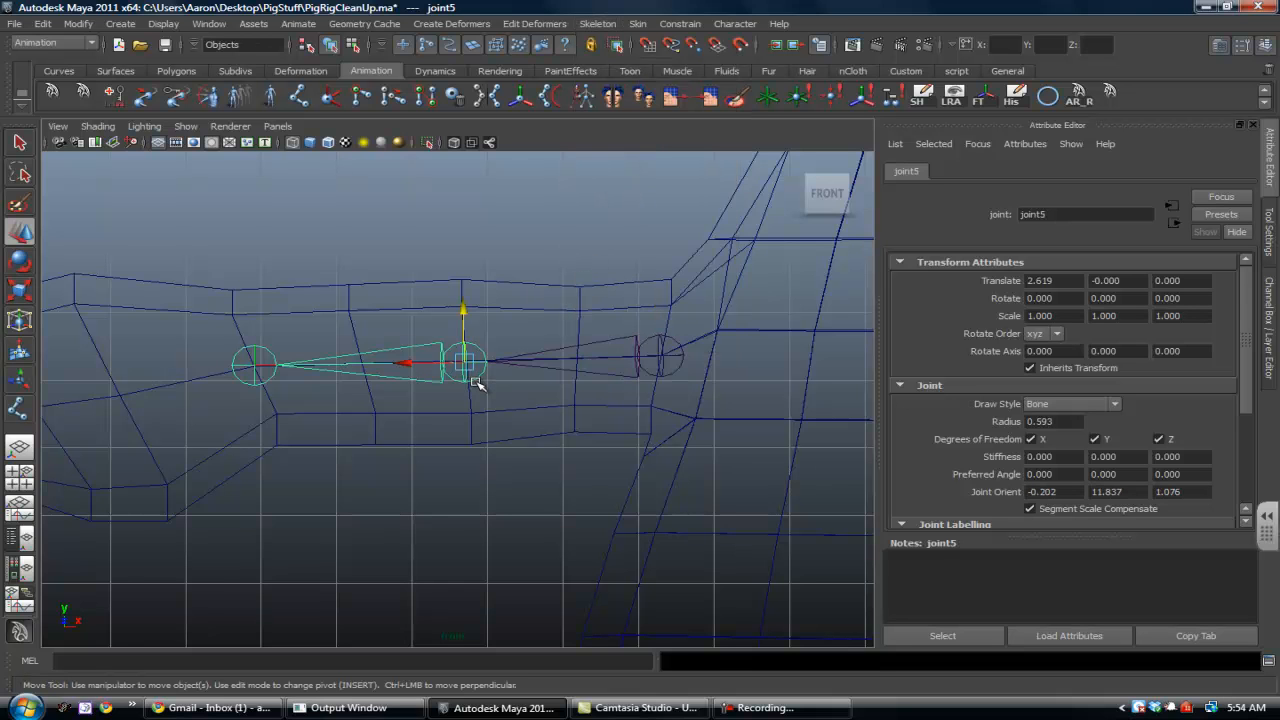
key("e")
left_click_drag(470, 313, 469, 363)
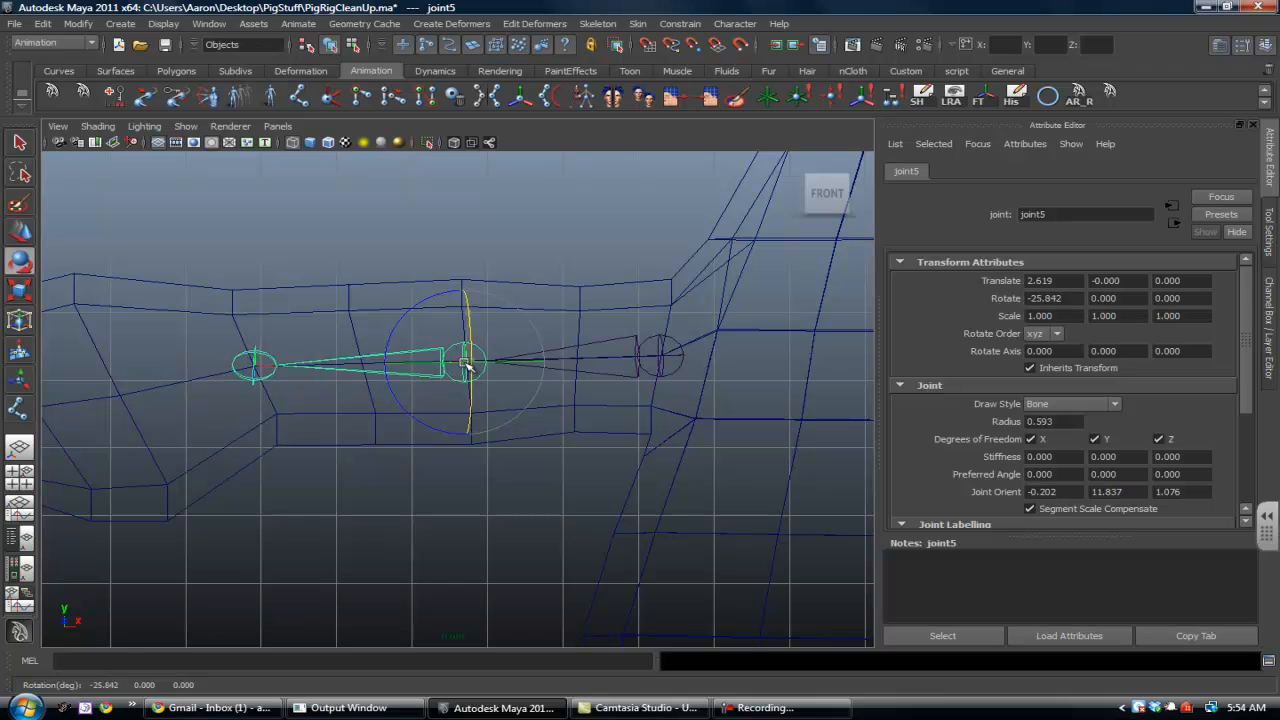
key("ctrl+z")
left_click(437, 277)
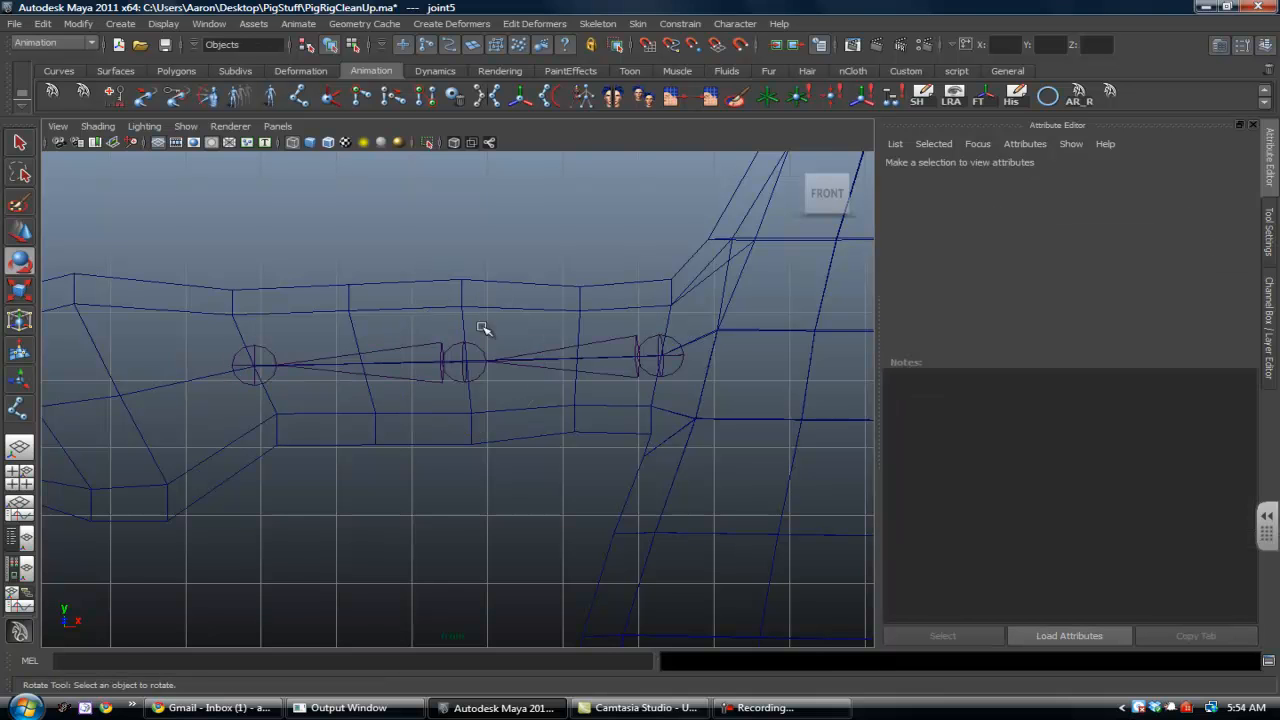
left_click(443, 365)
left_click_drag(434, 360, 509, 363)
key("ctrl+z")
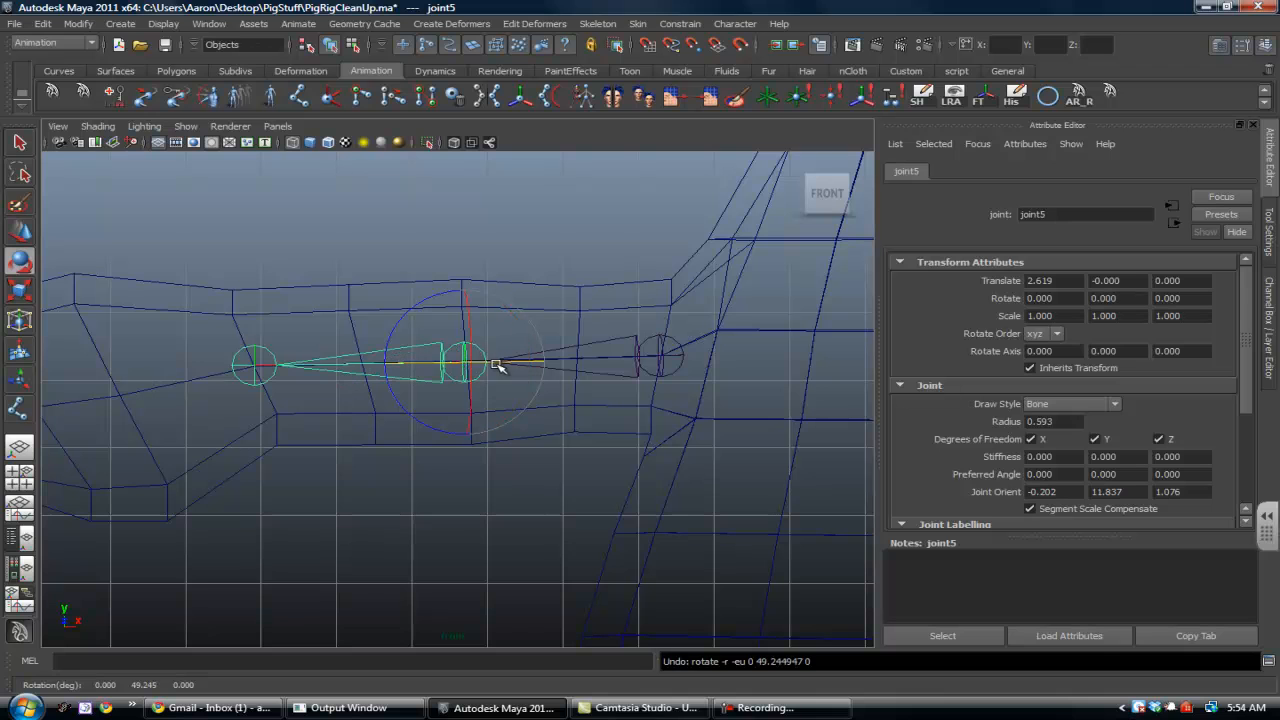
Set the Joint Orient of the negative-X arm's wrist joint to 0 in Y and Z, and deselect it
left_click(253, 376)
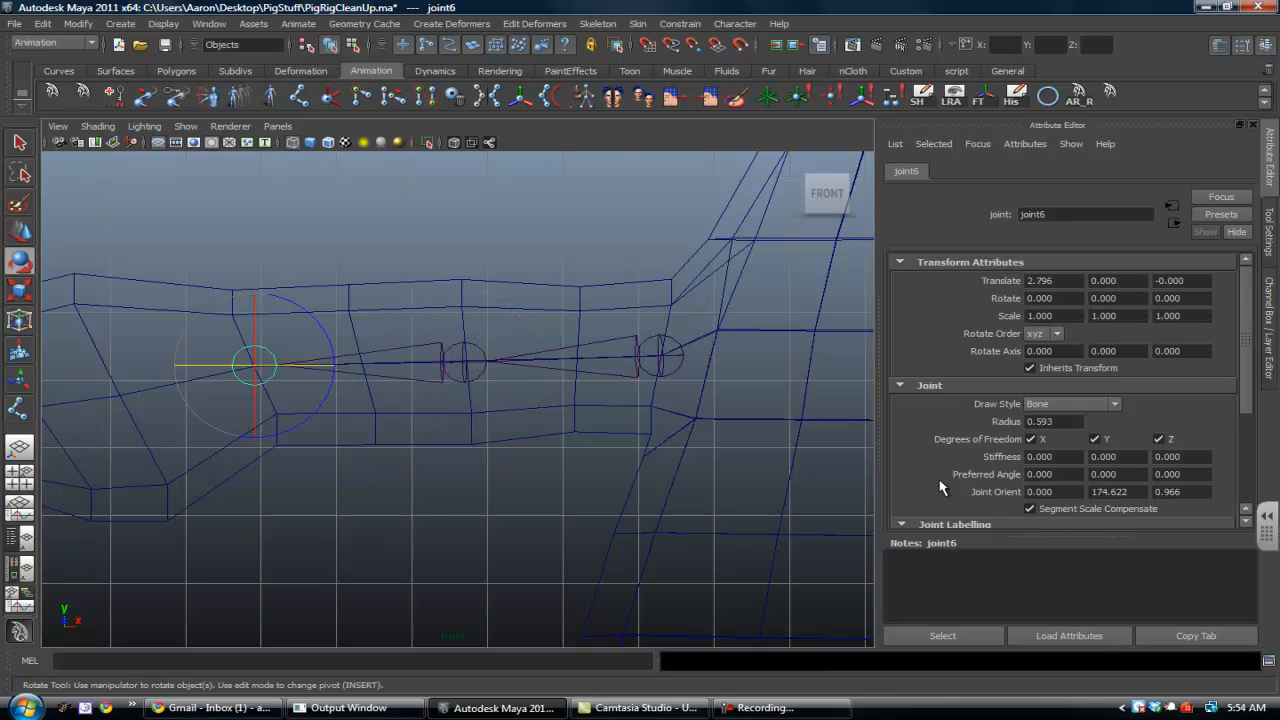
left_click_drag(1126, 493, 1088, 495)
type("0")
key("Return")
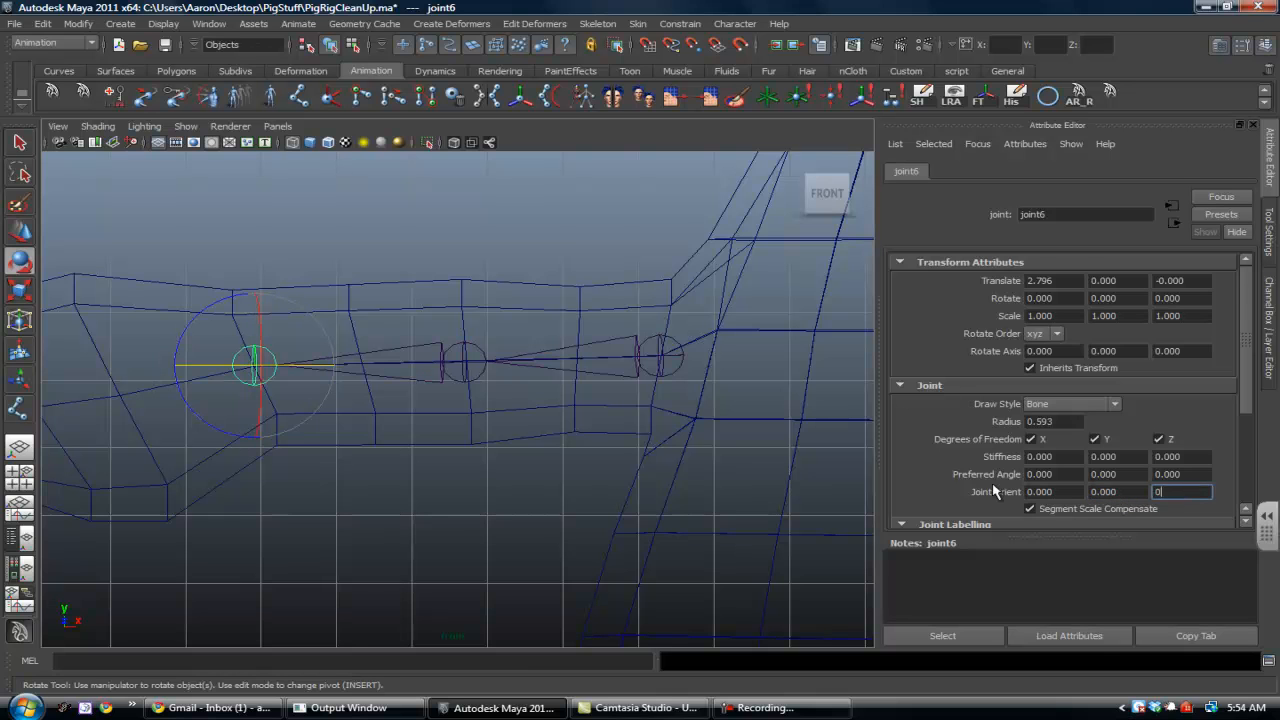
scroll(993, 490, "down", 2)
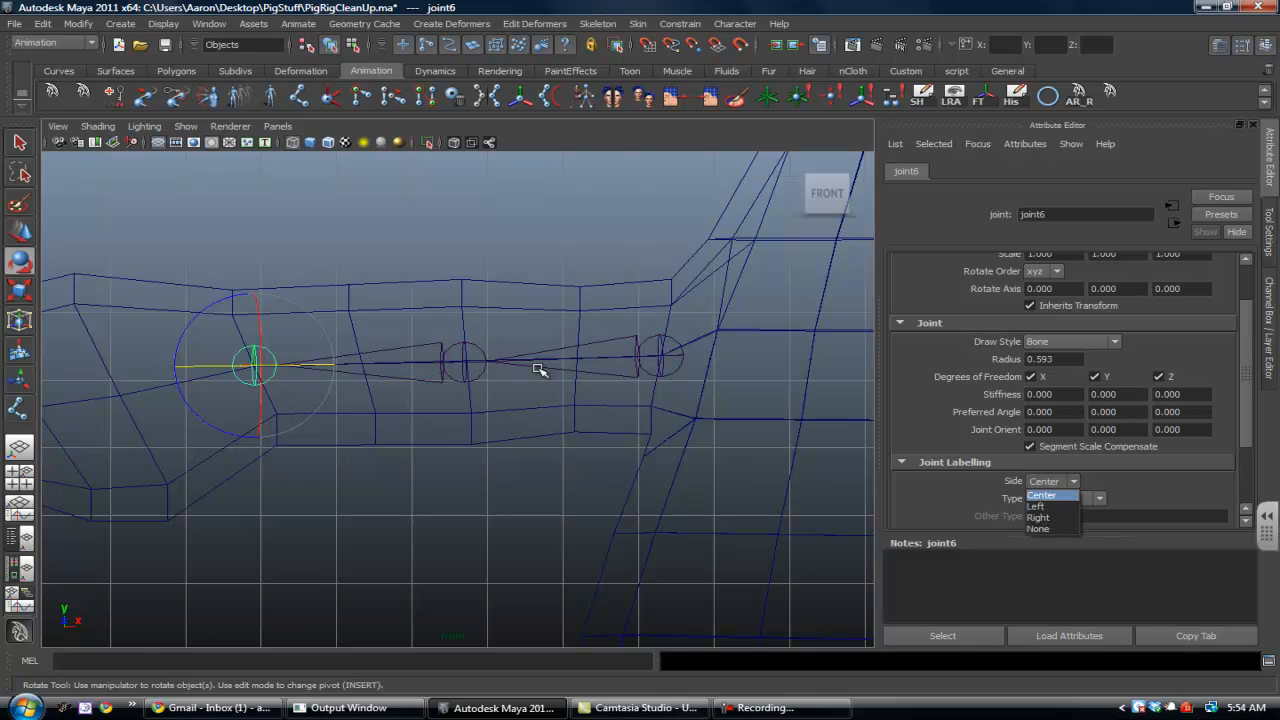
left_click(459, 431)
In the perspective view, select the positive-X arm's wrist joint and set its Joint Orient to 0 in Y and Z
key("space")
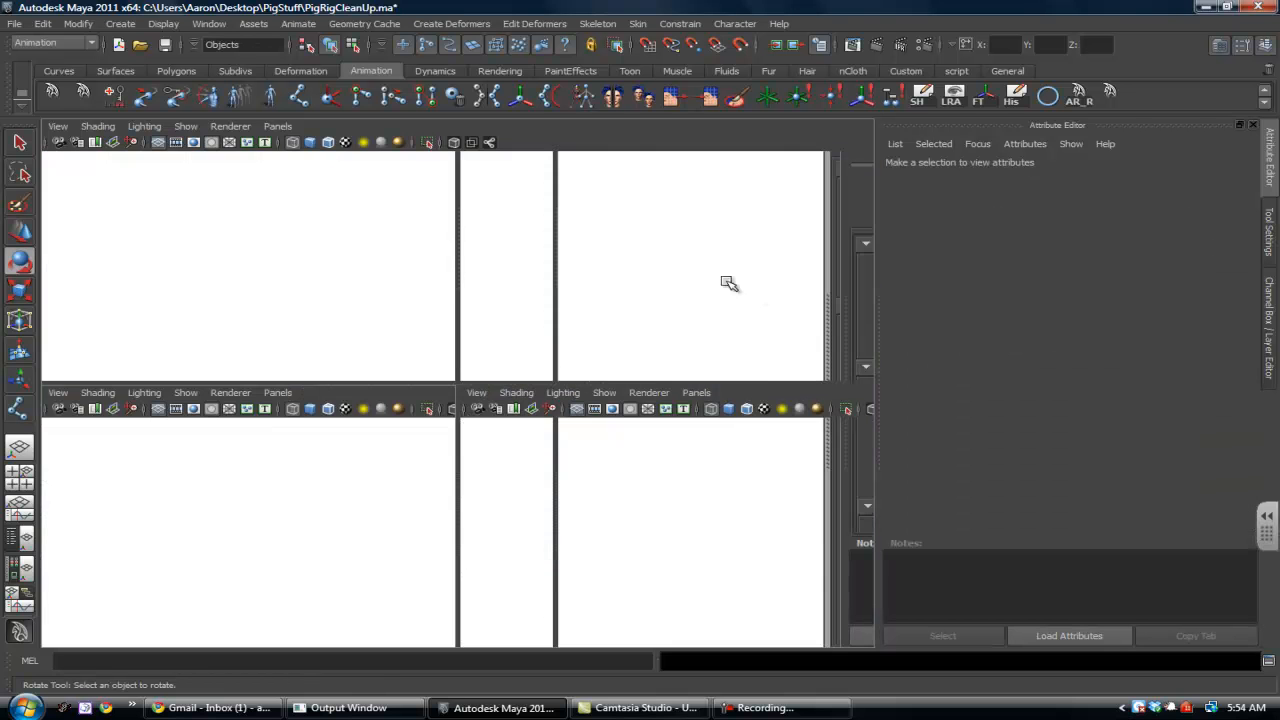
key("space")
left_click_drag(342, 361, 357, 403, "alt")
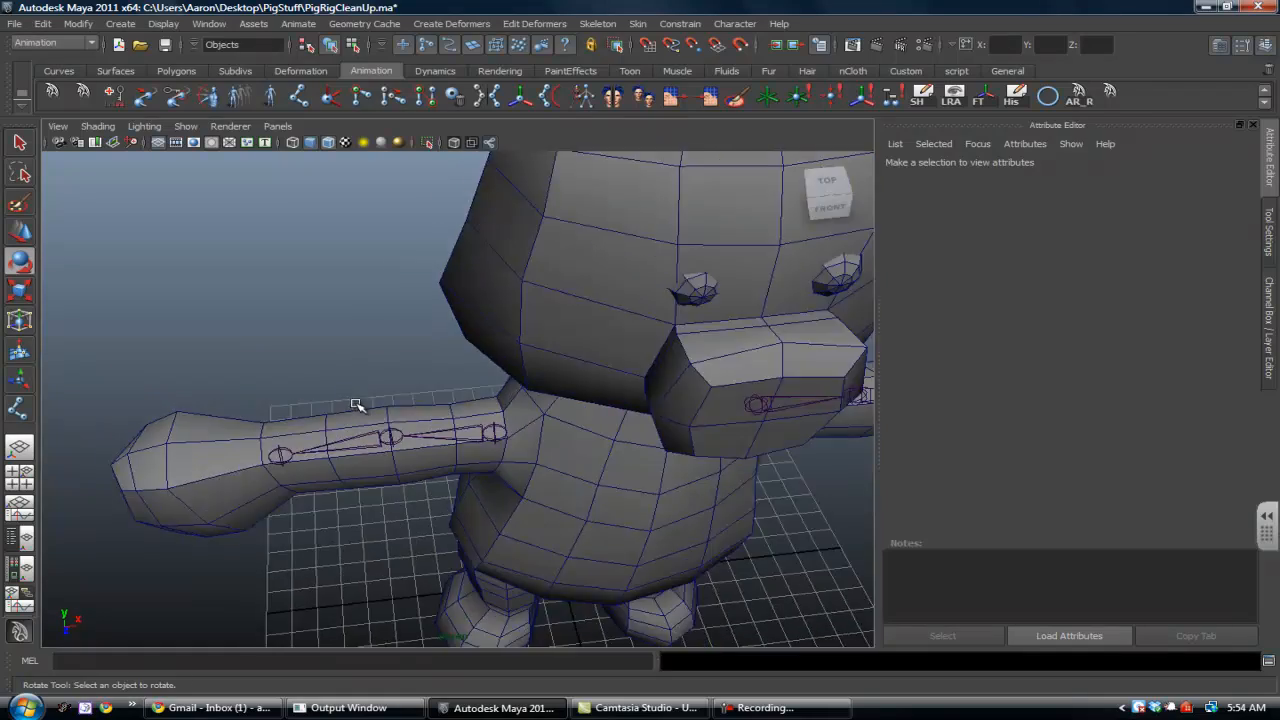
middle_click_drag(357, 403, 486, 329, "alt")
right_click_drag(486, 329, 577, 434, "alt")
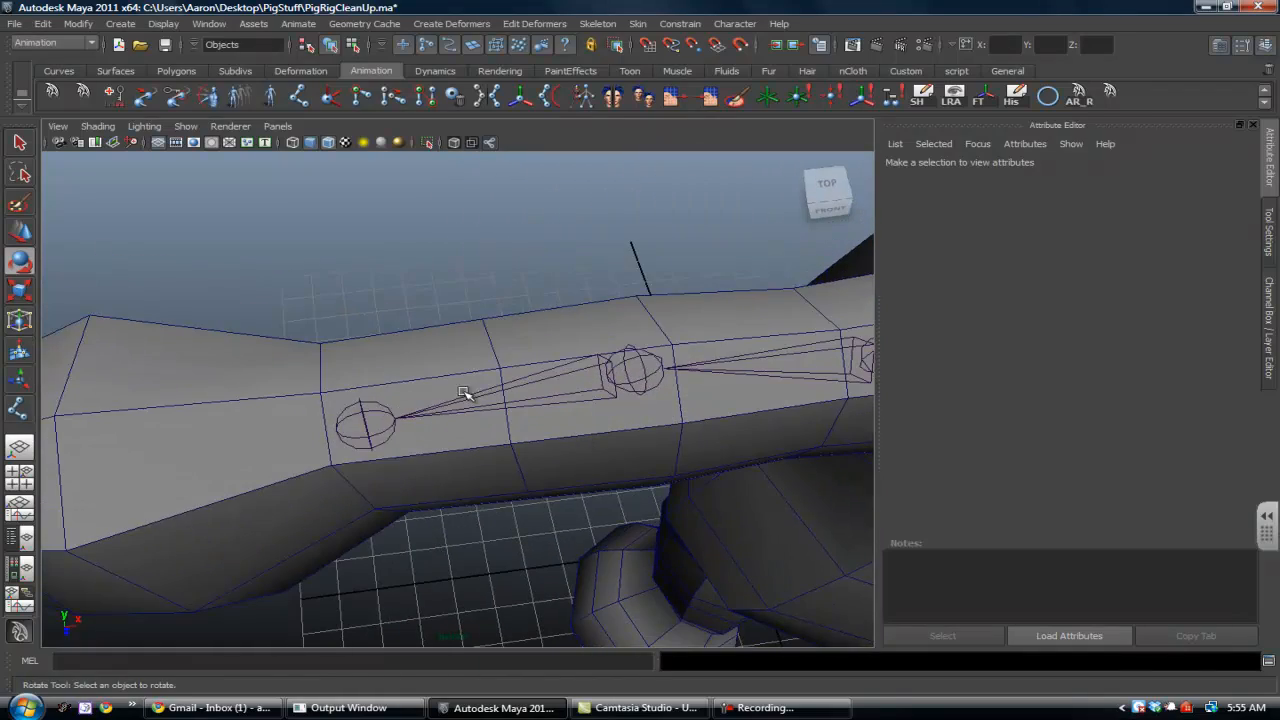
right_click_drag(390, 445, 327, 440, "alt")
left_click_drag(327, 440, 507, 451, "alt")
left_click_drag(214, 520, 200, 474, "alt")
right_click_drag(200, 474, 410, 424, "alt")
middle_click_drag(630, 395, 180, 377, "alt")
right_click_drag(330, 440, 585, 480, "alt")
left_click(412, 440)
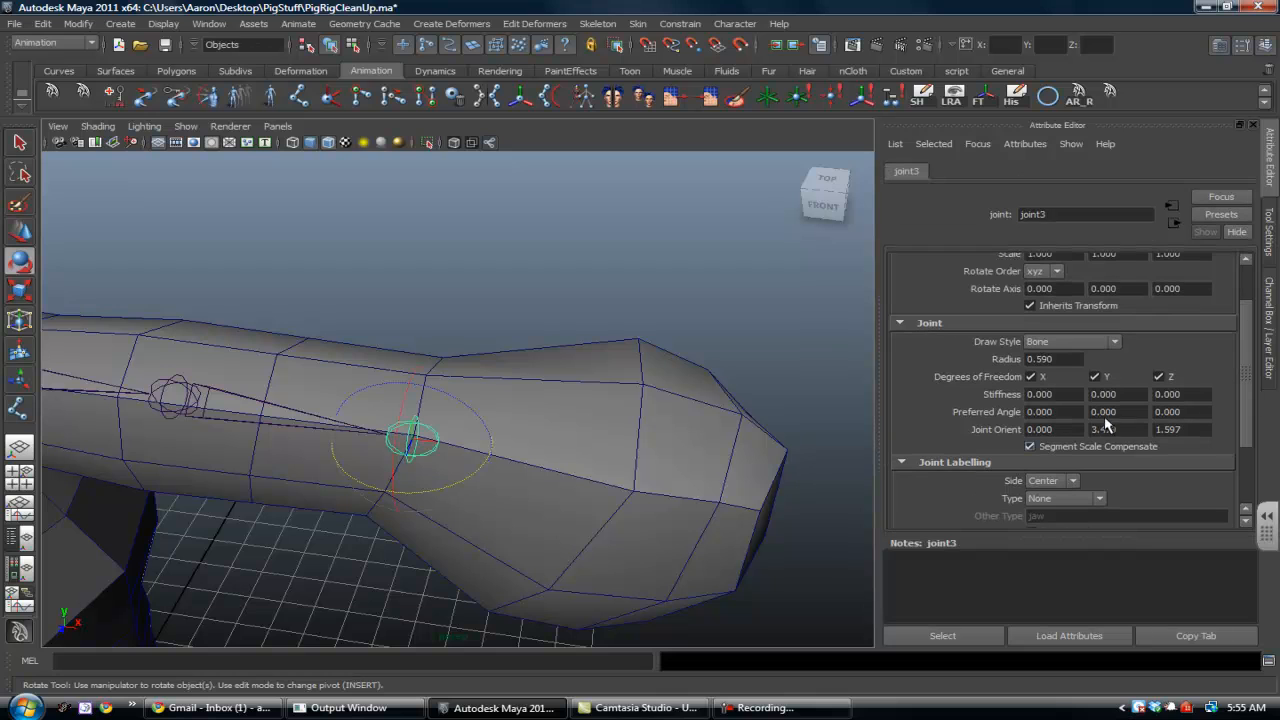
double_click(1120, 429)
left_click(1166, 429)
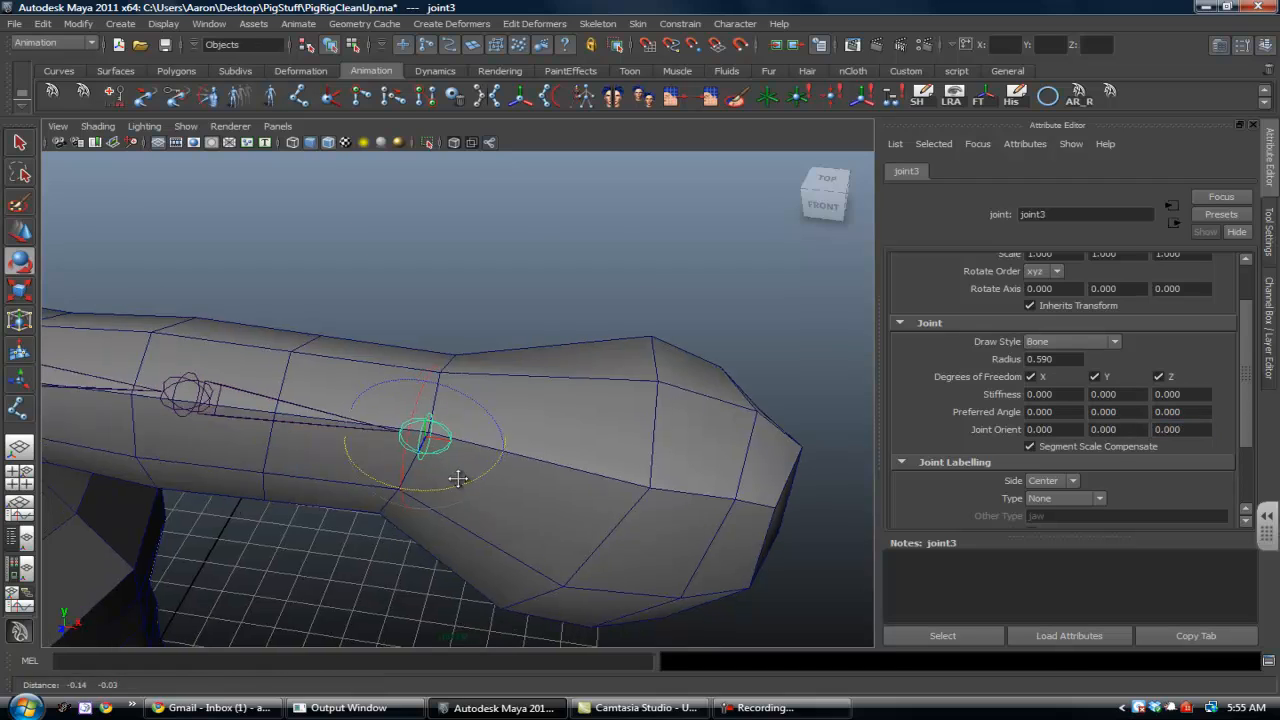
In the side view, draw a three-joint chain with the Joint Tool for the leg's hip, knee and ankle, bending the knee forward
left_click_drag(457, 477, 786, 449, "alt")
right_click_drag(786, 449, 434, 429, "alt")
left_click_drag(434, 429, 498, 408, "alt")
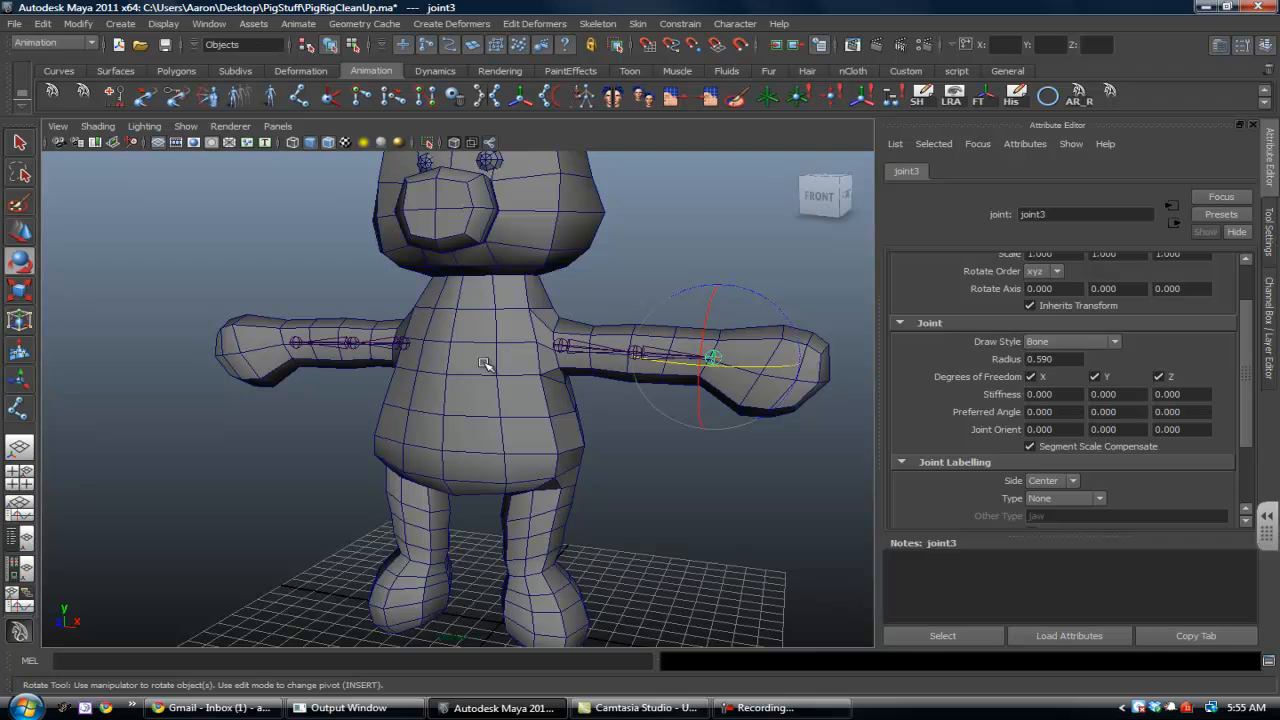
key("space")
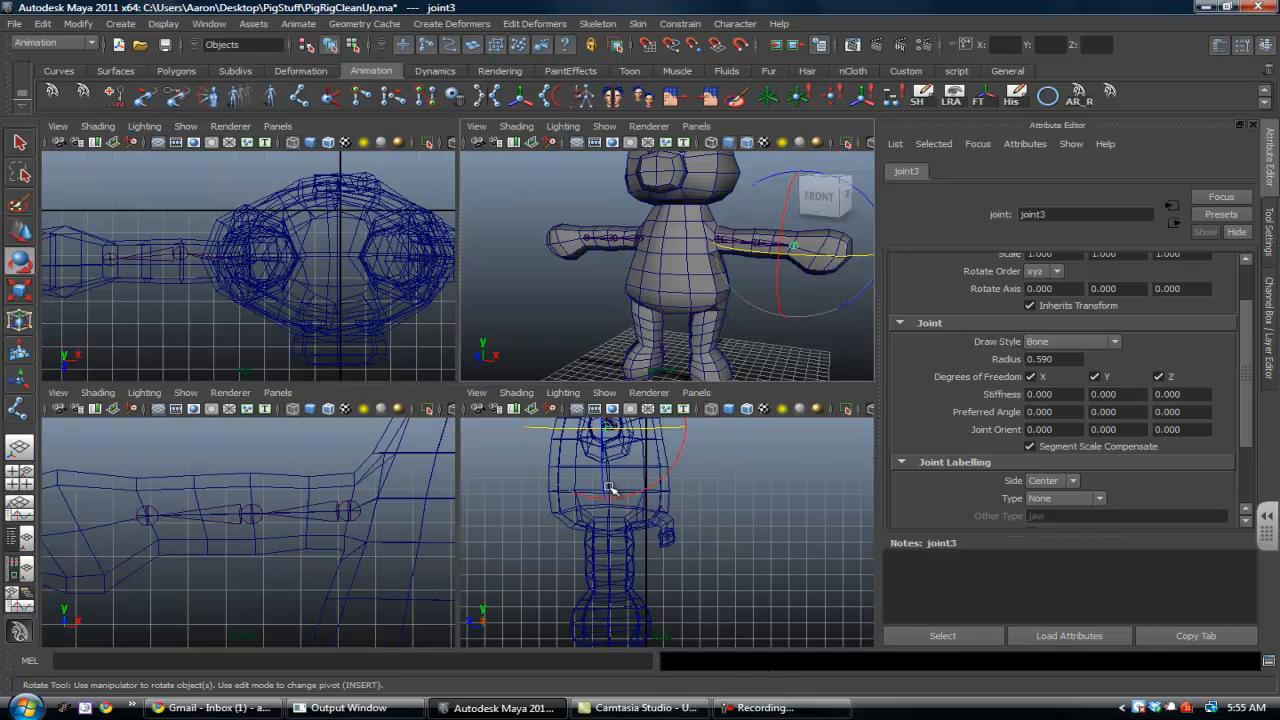
key("space")
right_click_drag(464, 453, 497, 520, "alt")
middle_click_drag(484, 508, 563, 360, "alt")
right_click_drag(563, 360, 632, 416, "alt")
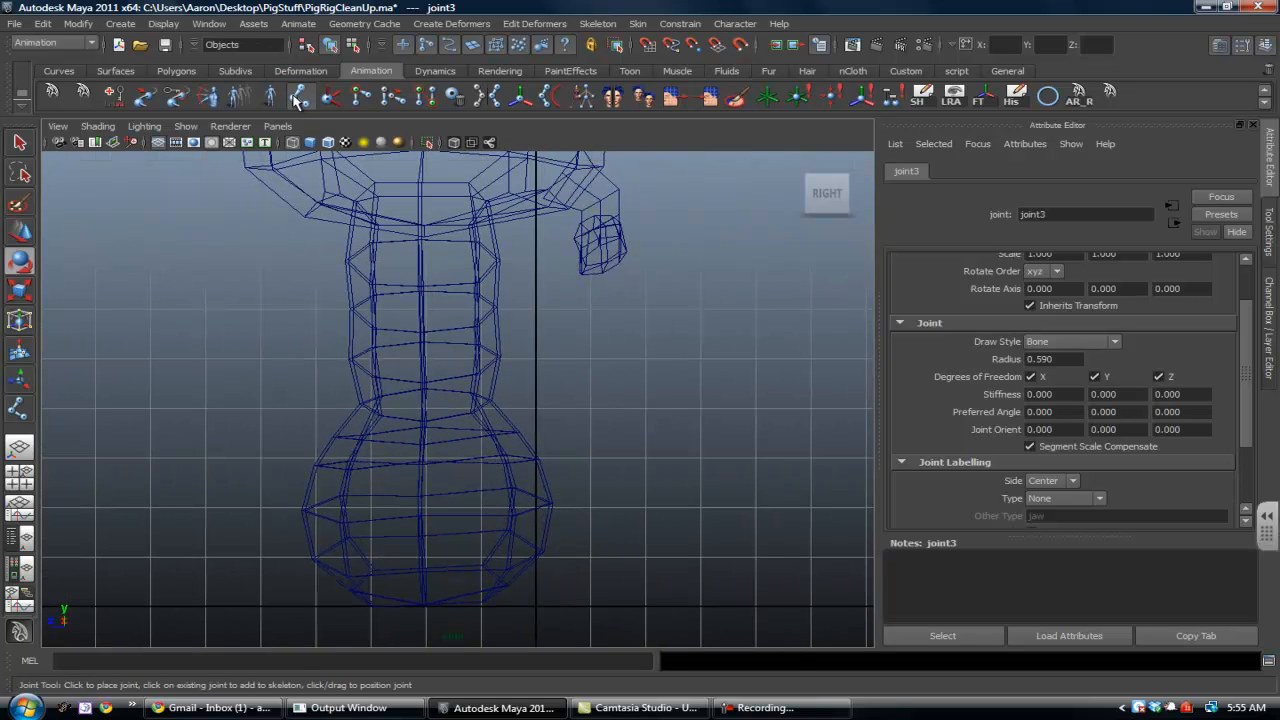
left_click(298, 95)
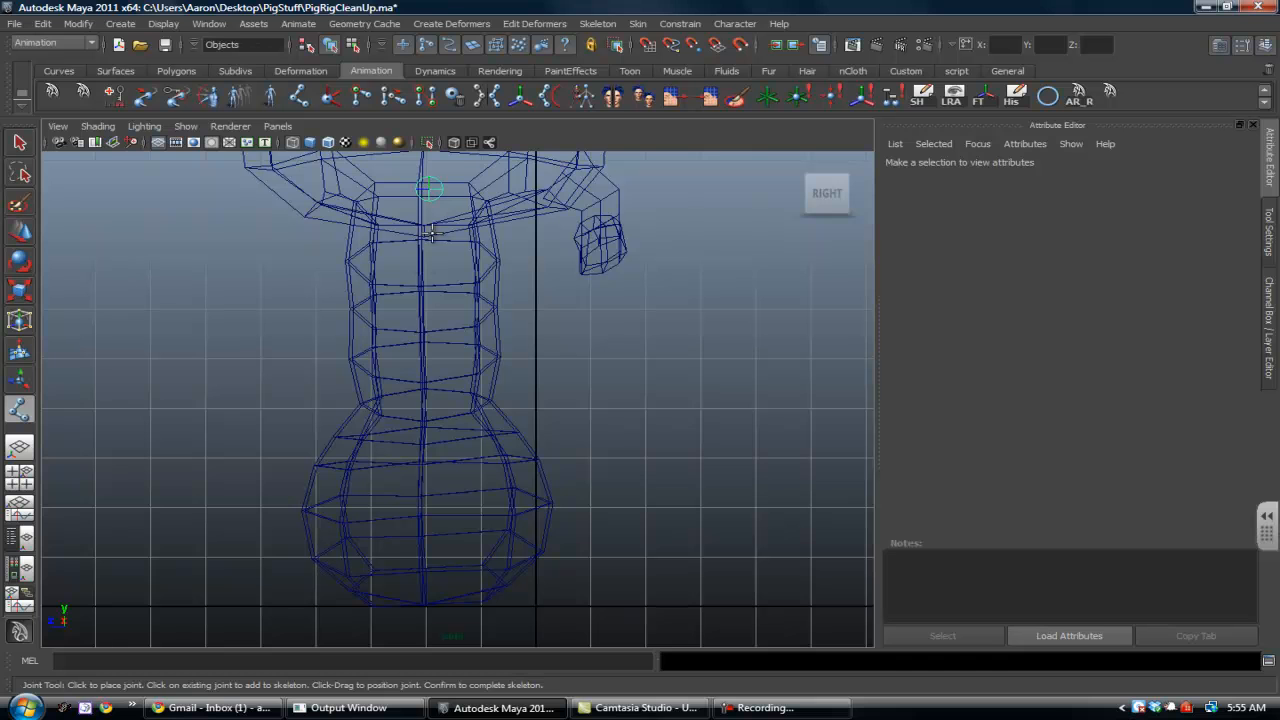
left_click(397, 320)
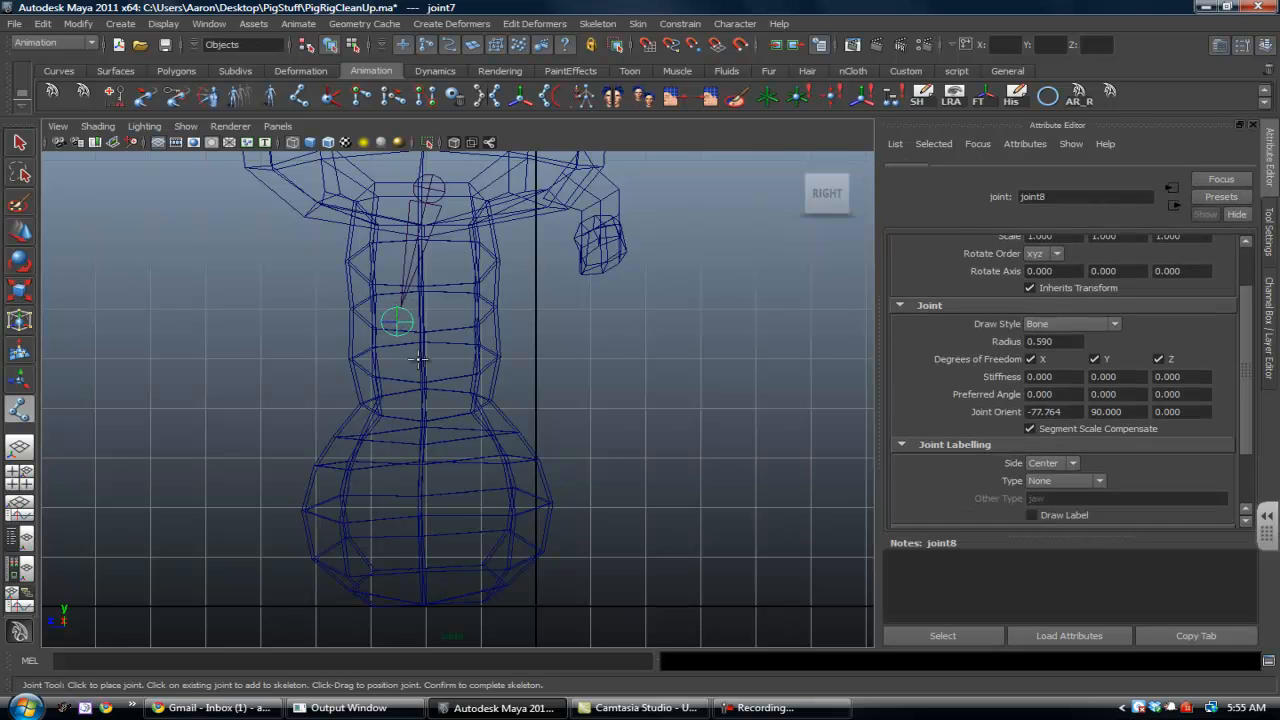
left_click(424, 422)
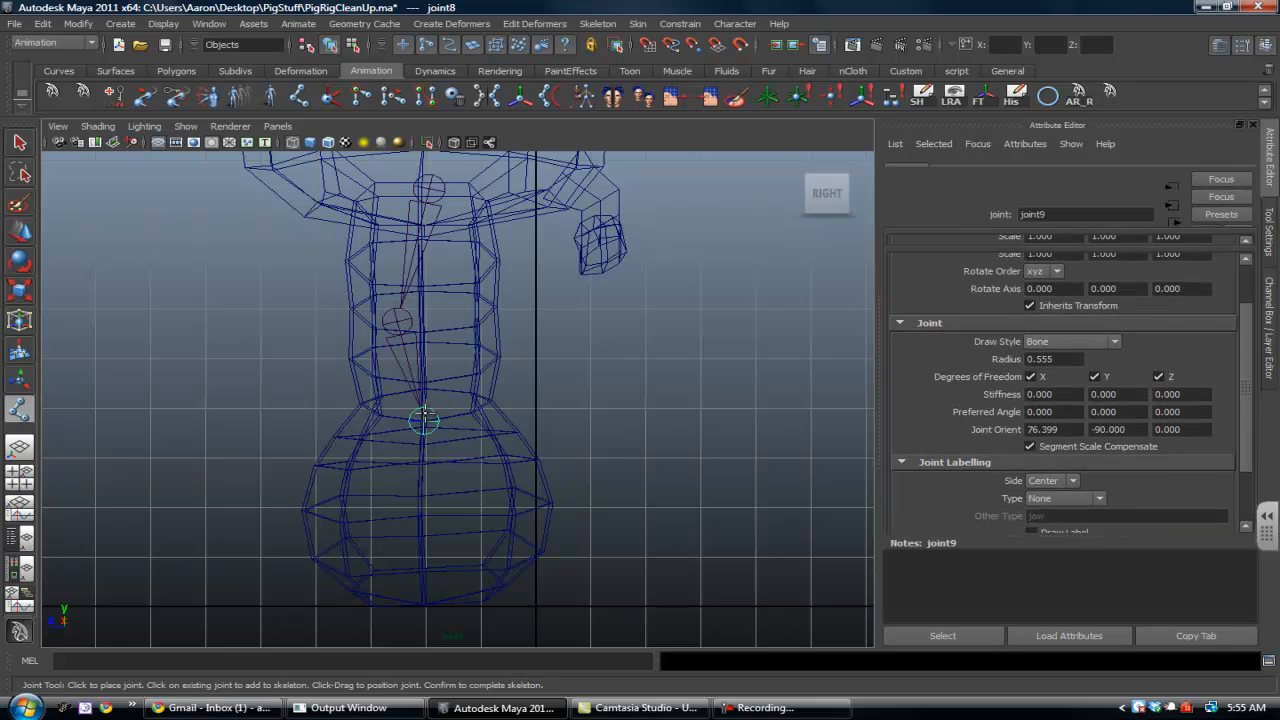
In the front view, move the whole leg joint chain from its hip joint along X to about 2.434, inside the positive-X leg
key("space")
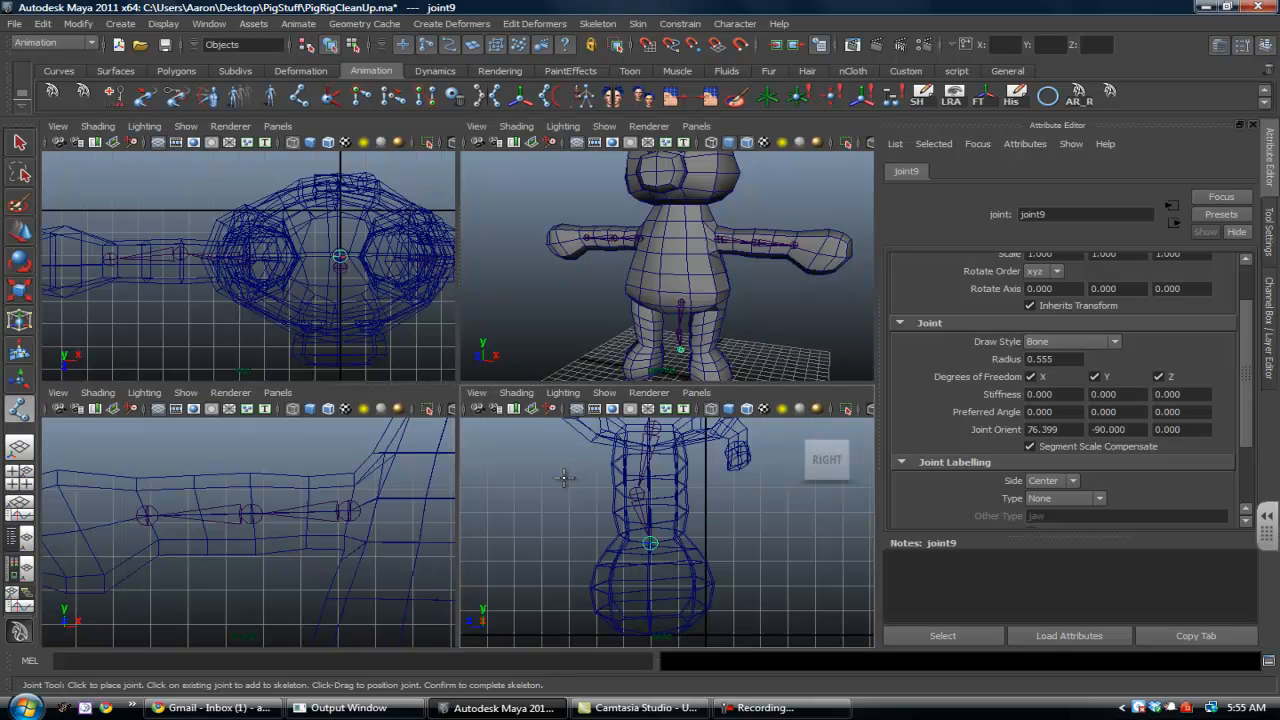
key("space")
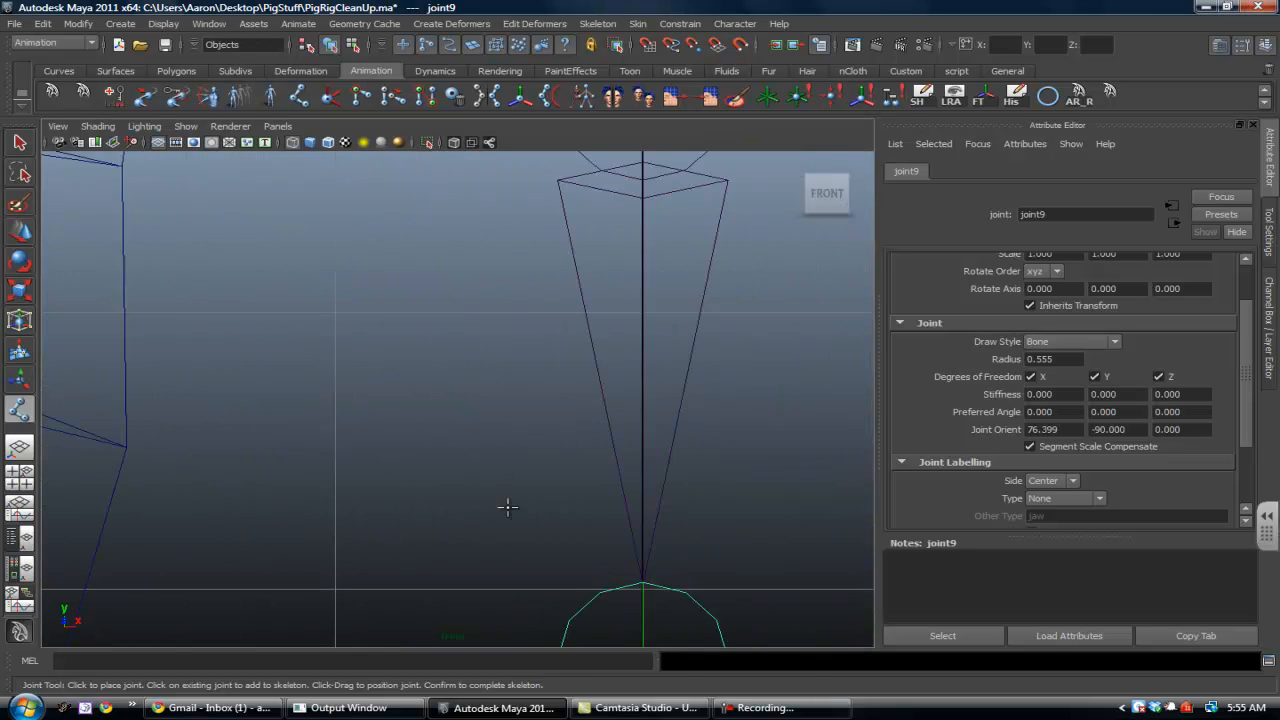
scroll(585, 496, "down", 5)
scroll(466, 288, "up", 2)
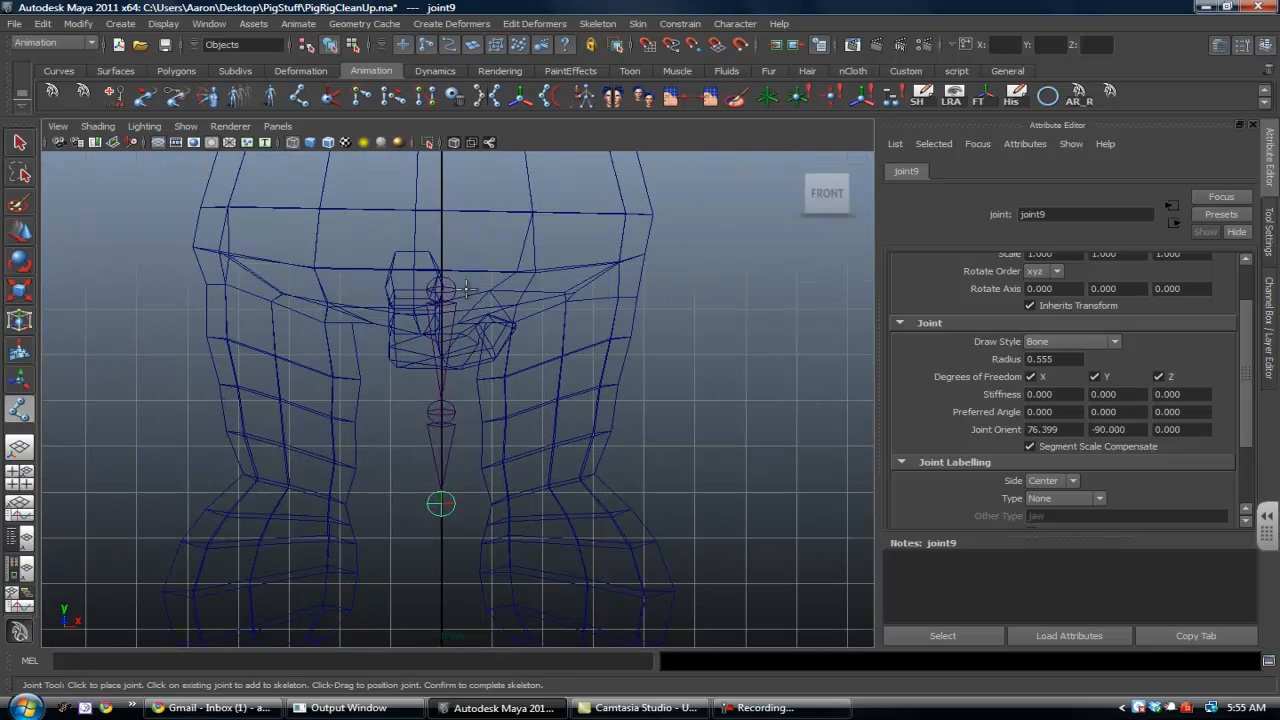
key("w")
left_click(441, 286)
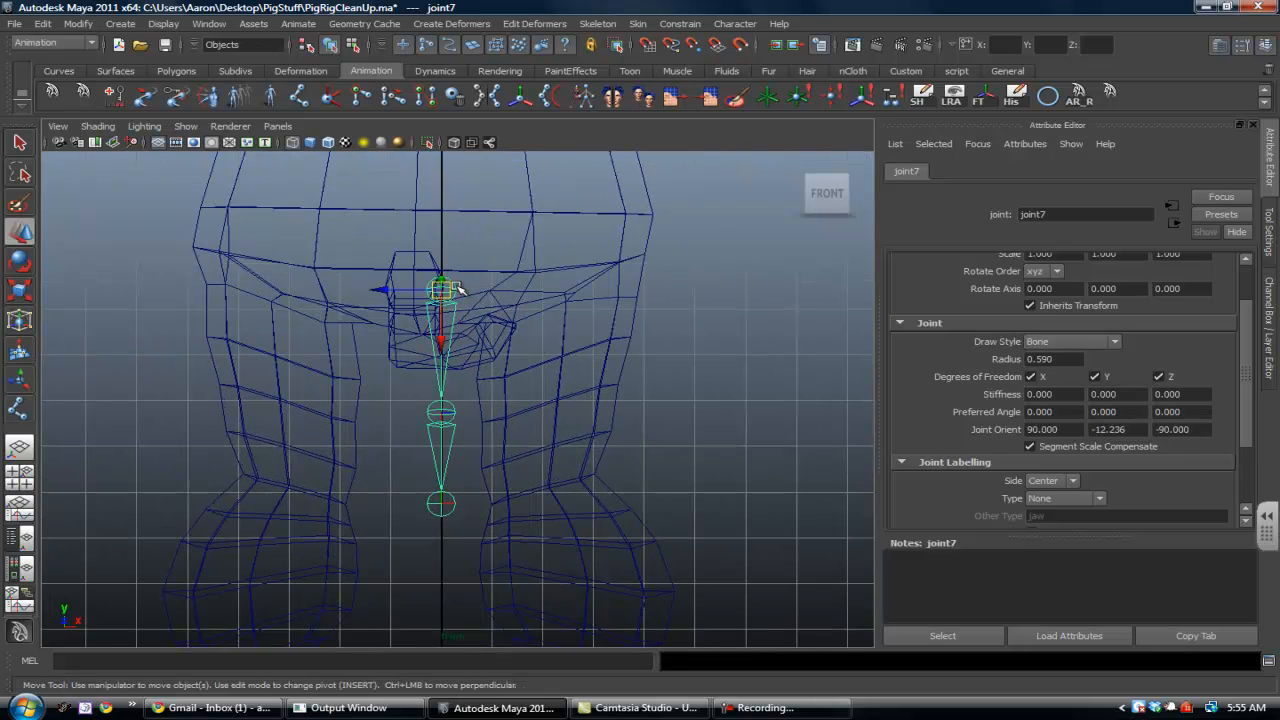
left_click_drag(379, 292, 509, 288)
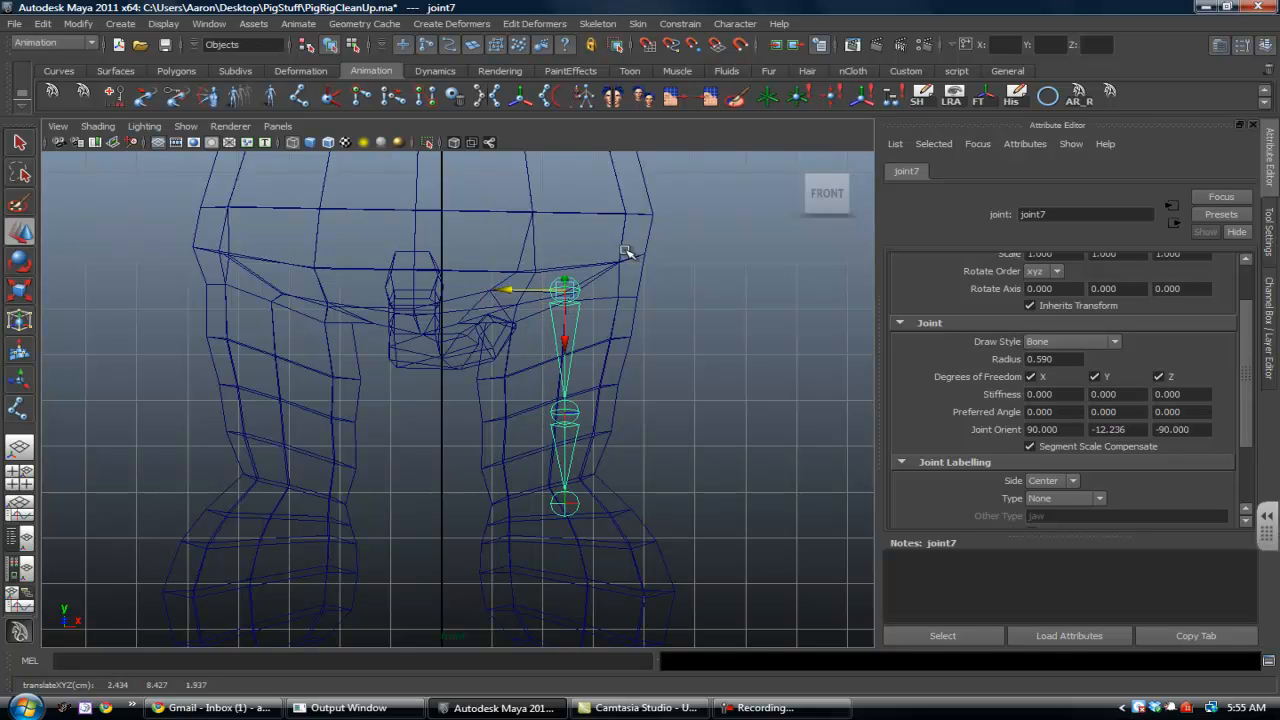
Raise the positive-X leg's knee joint to about 6.049 in Y and its ankle joint to about 4.131
scroll(577, 362, "up", 1)
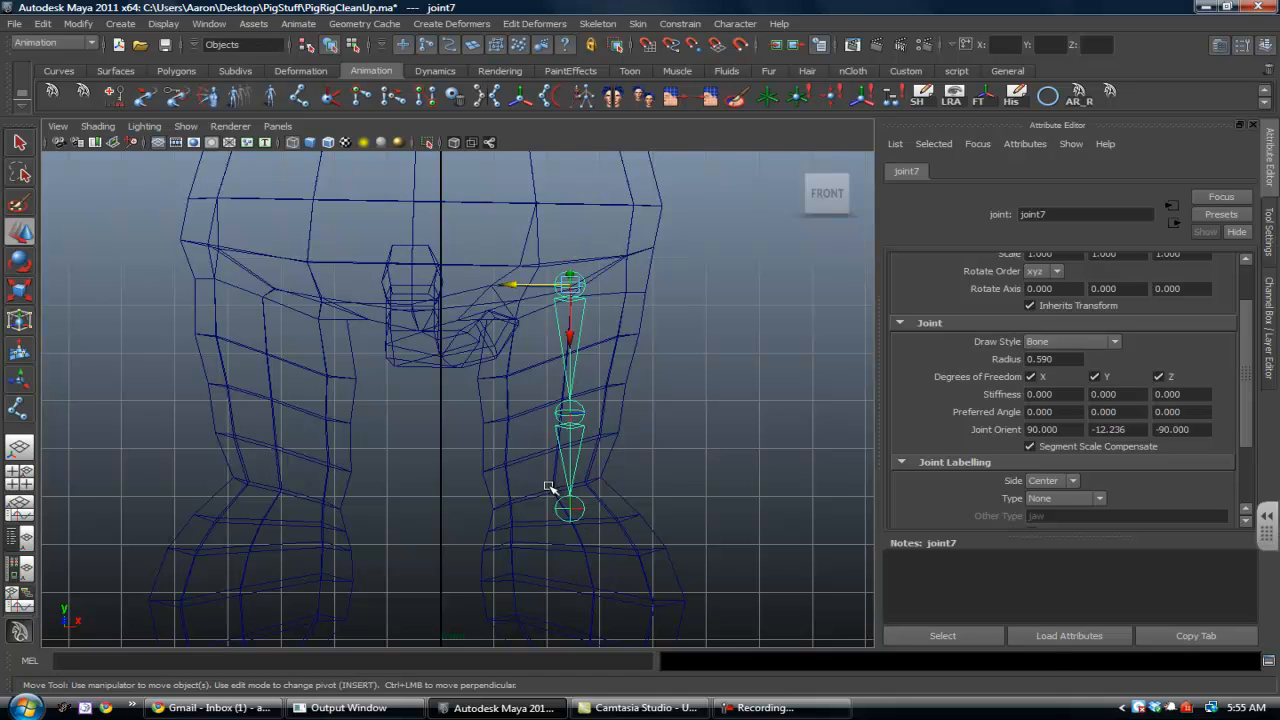
left_click(579, 417)
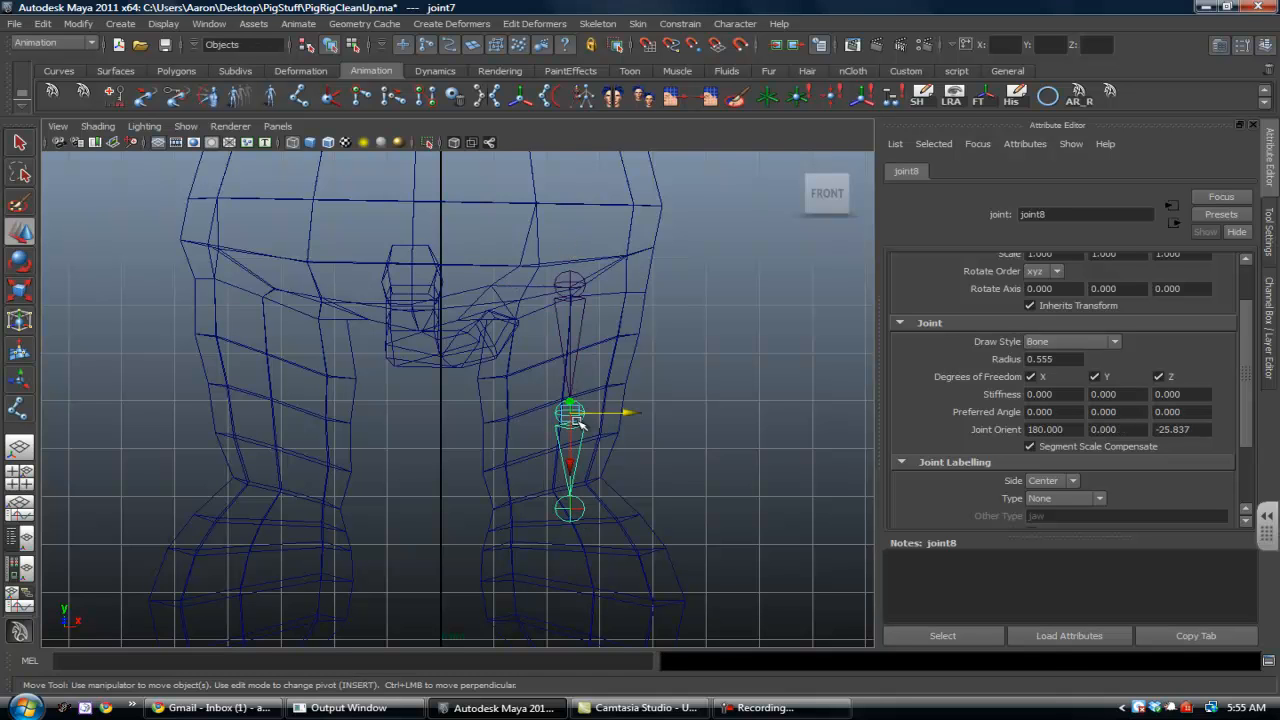
left_click_drag(570, 466, 569, 452)
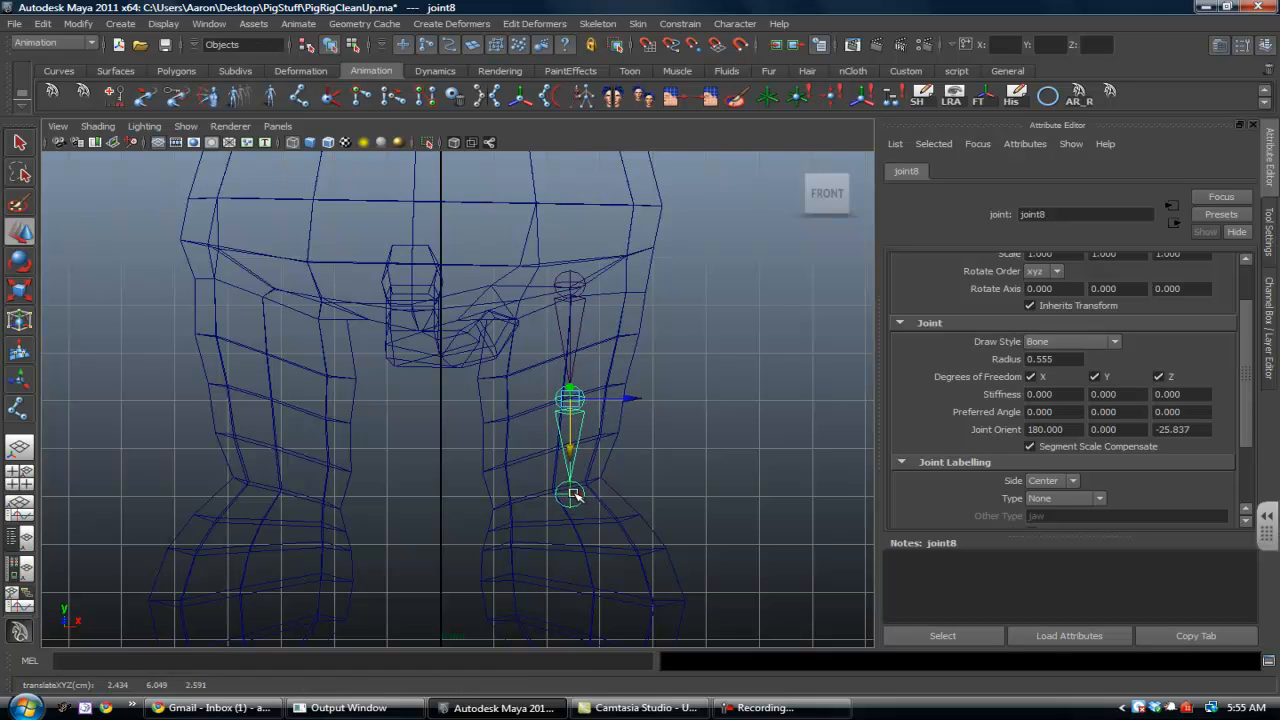
left_click(573, 496)
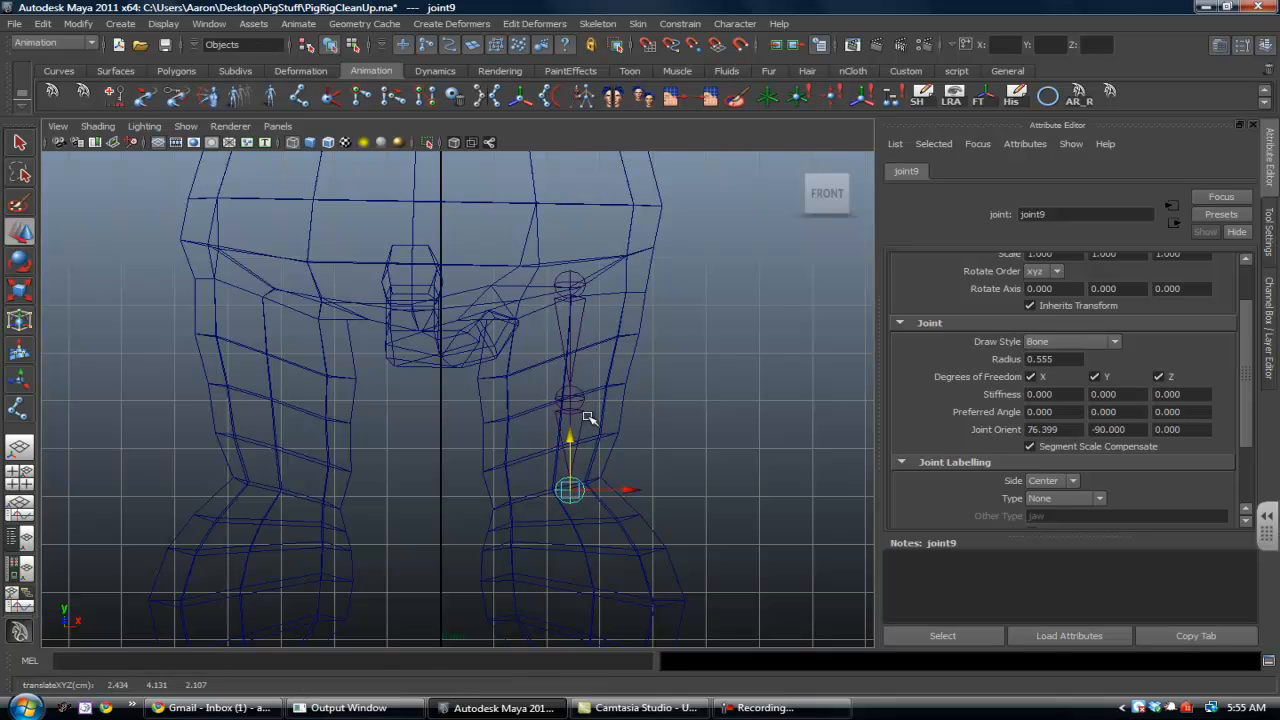
Select the positive-X leg's hip joint and reorient its joint chain with Orient Joint
left_click(570, 282)
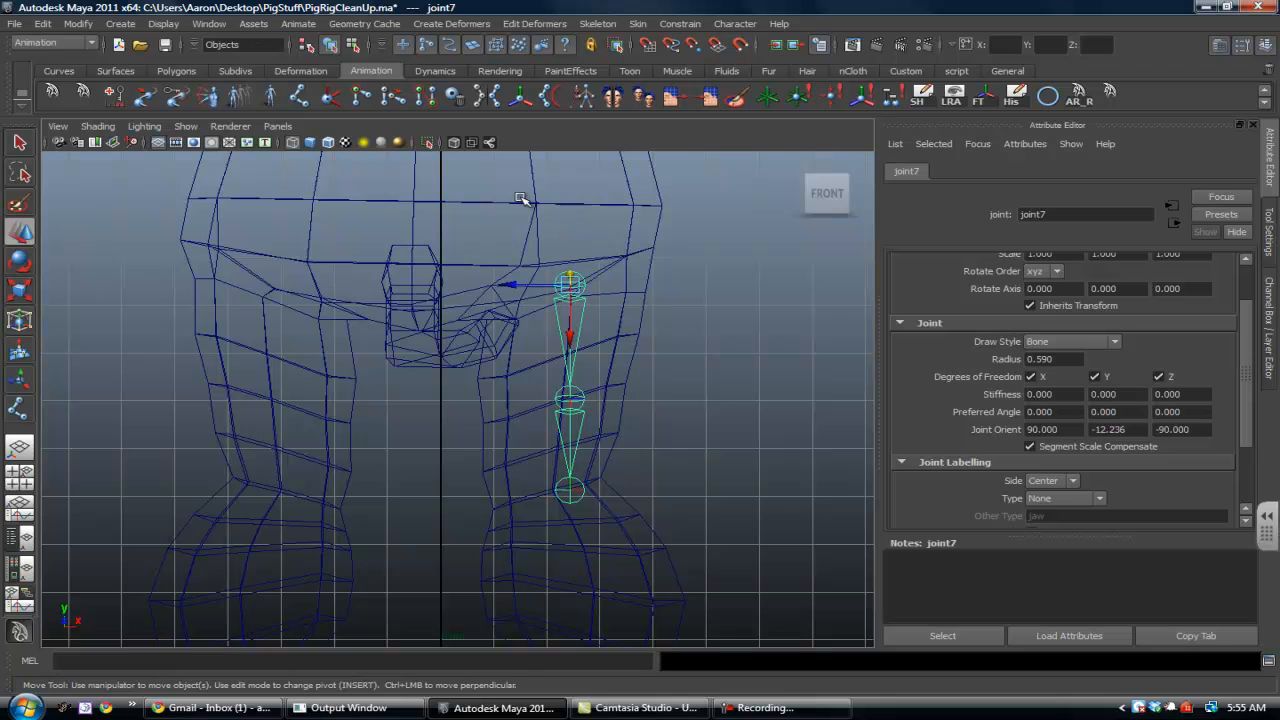
left_click(610, 26)
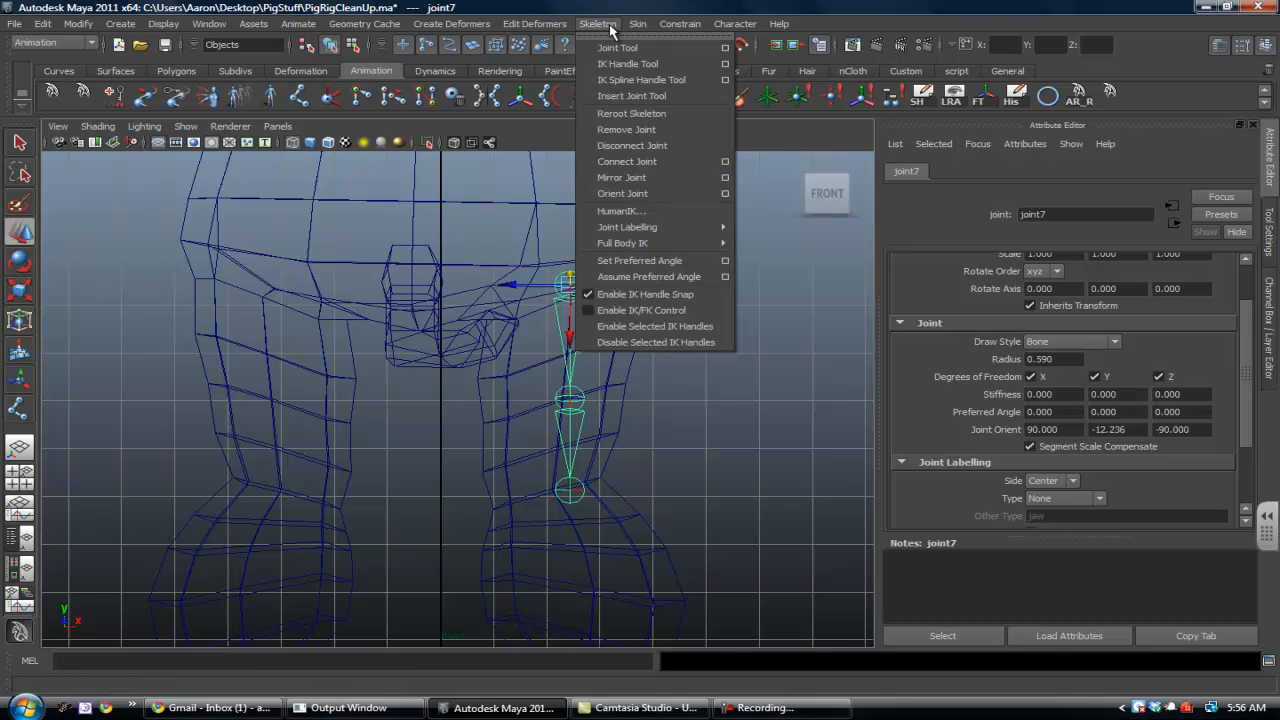
left_click(622, 193)
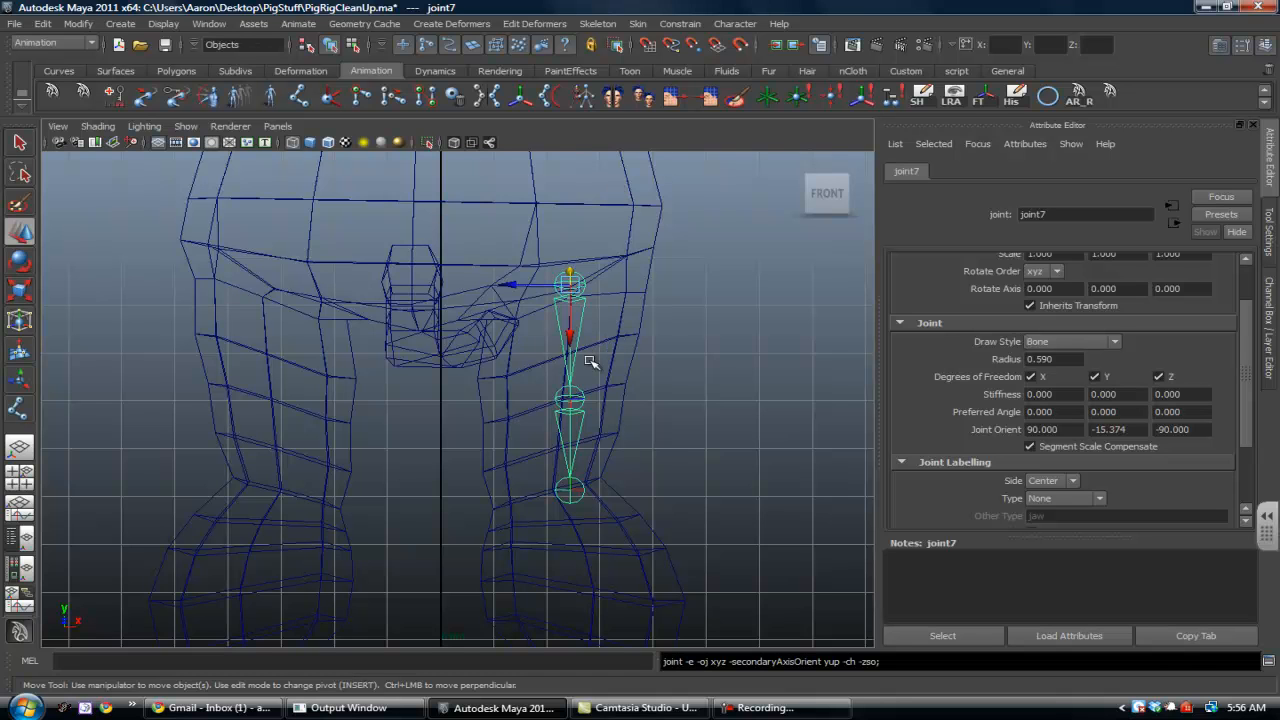
Set the Joint Orient of the positive-X leg's ankle joint to 0 in X, Y and Z
left_click(572, 495)
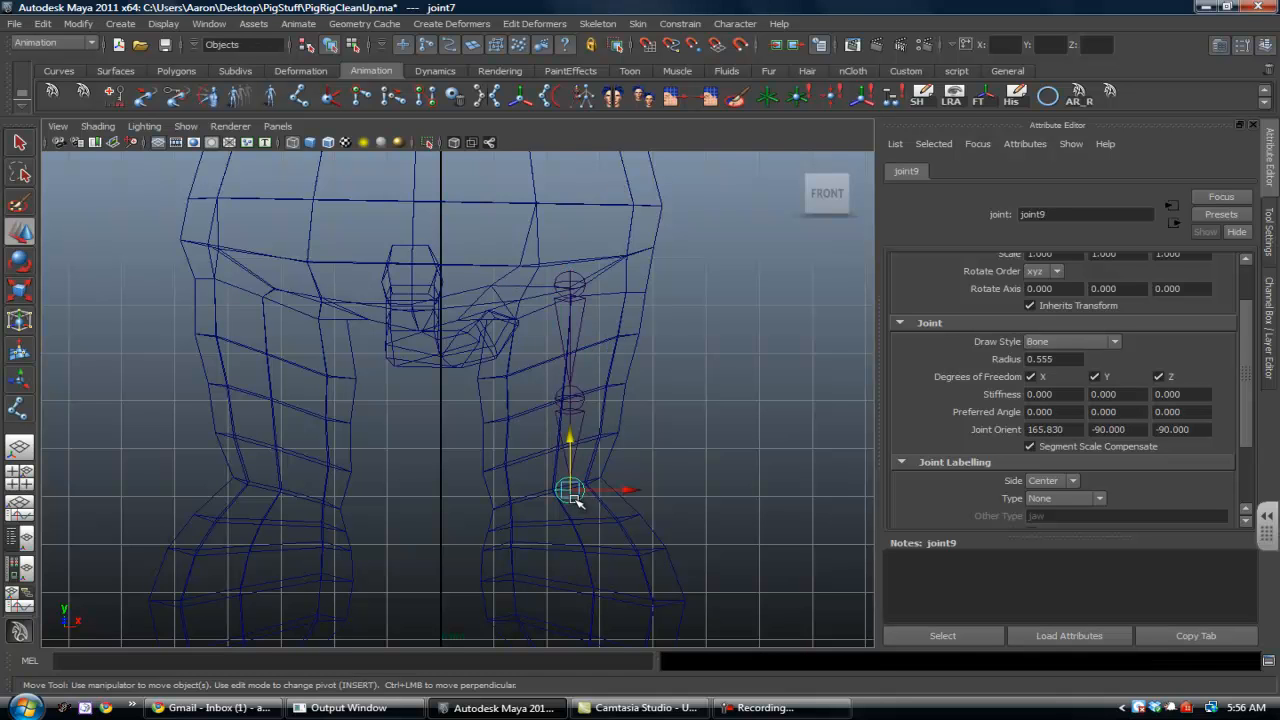
left_click_drag(1062, 429, 903, 434)
type("0")
key("Tab")
type("0")
key("Tab")
type("0")
key("Return")
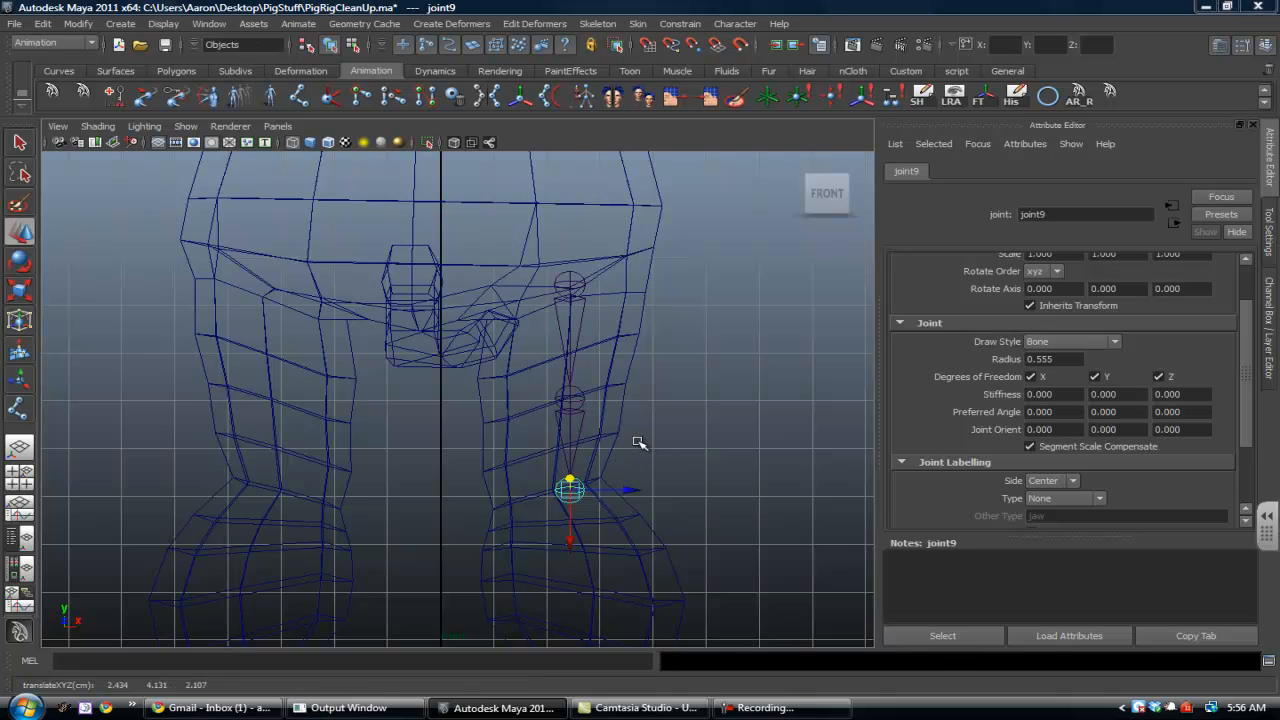
In the perspective view, shift only the knee joint back toward the leg's centre line, leaving a slight bend in the chain
key("space")
key("space")
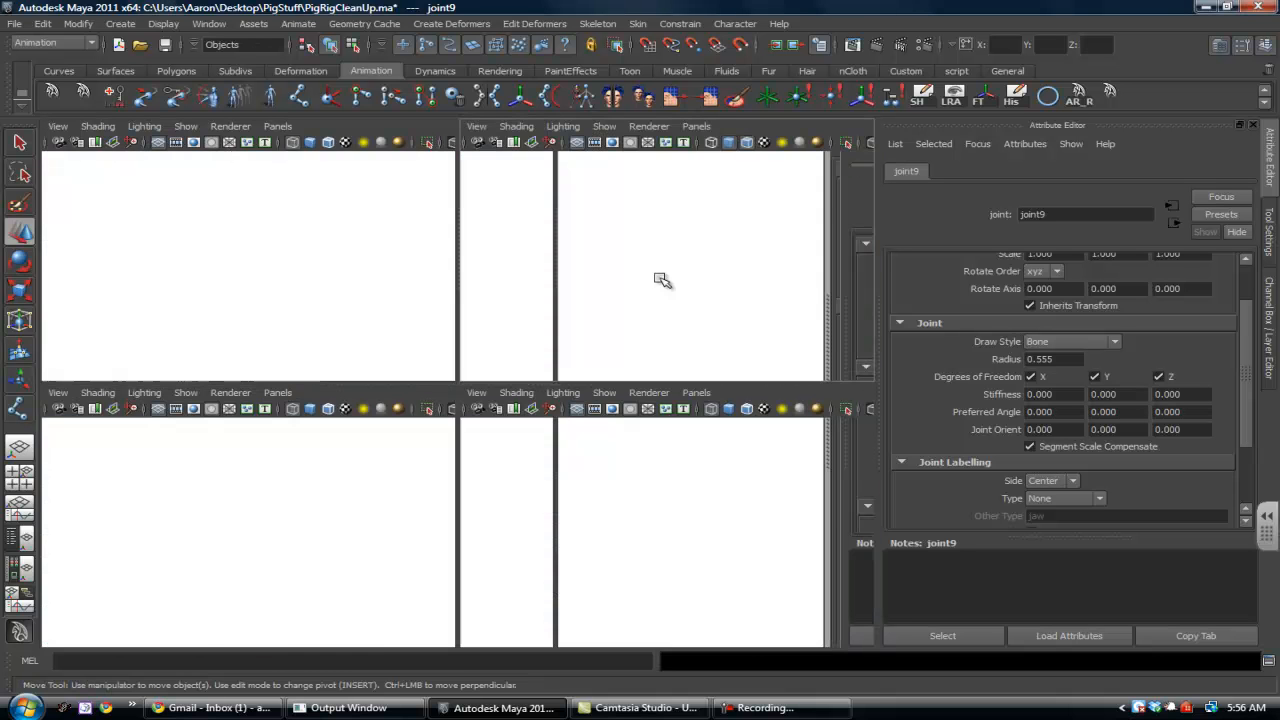
mouse_move(622, 437)
left_mouse_down("alt")
mouse_move(504, 480)
mouse_move(606, 323)
mouse_move(668, 463)
mouse_move(613, 443)
left_mouse_up("alt")
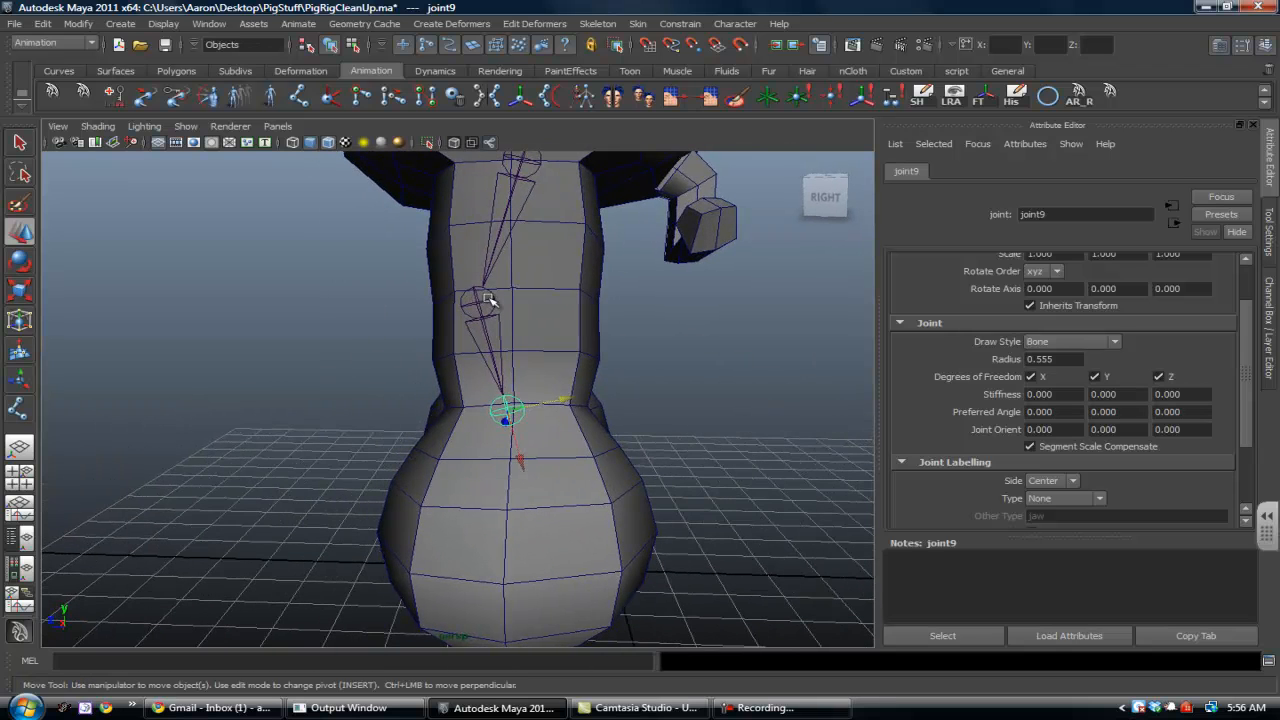
middle_click_drag(498, 272, 481, 347, "alt")
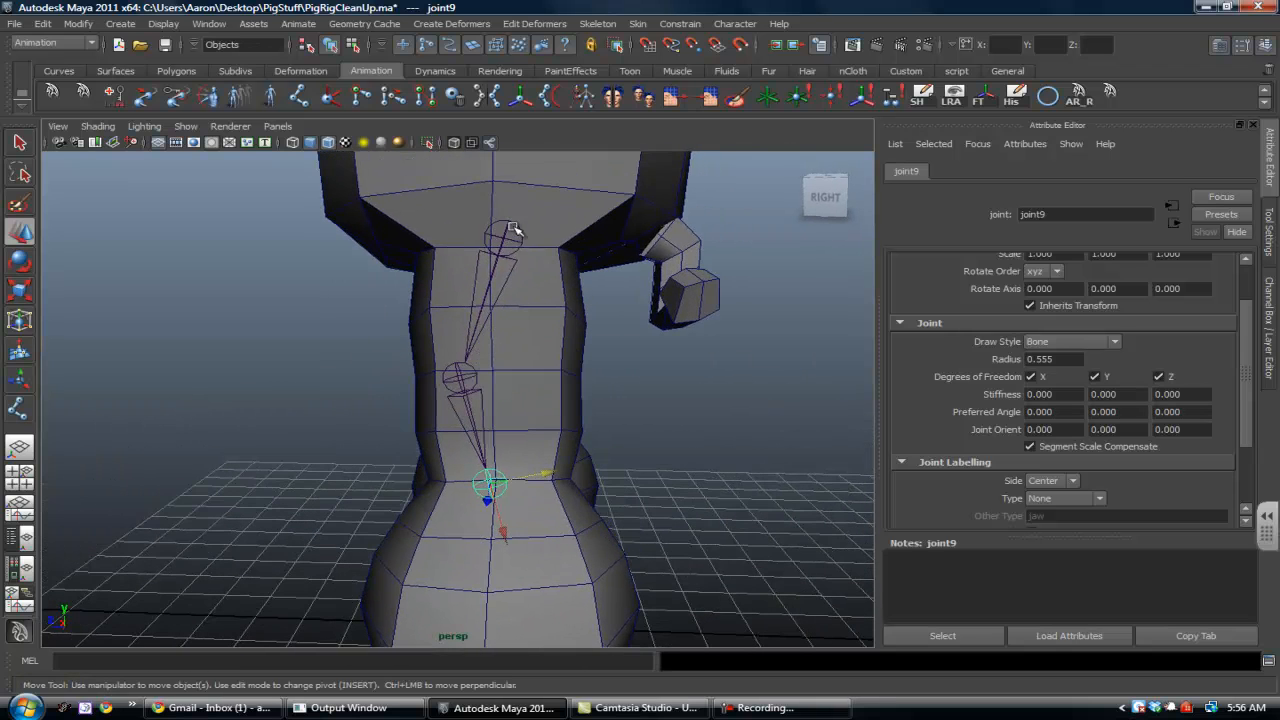
left_click(462, 378)
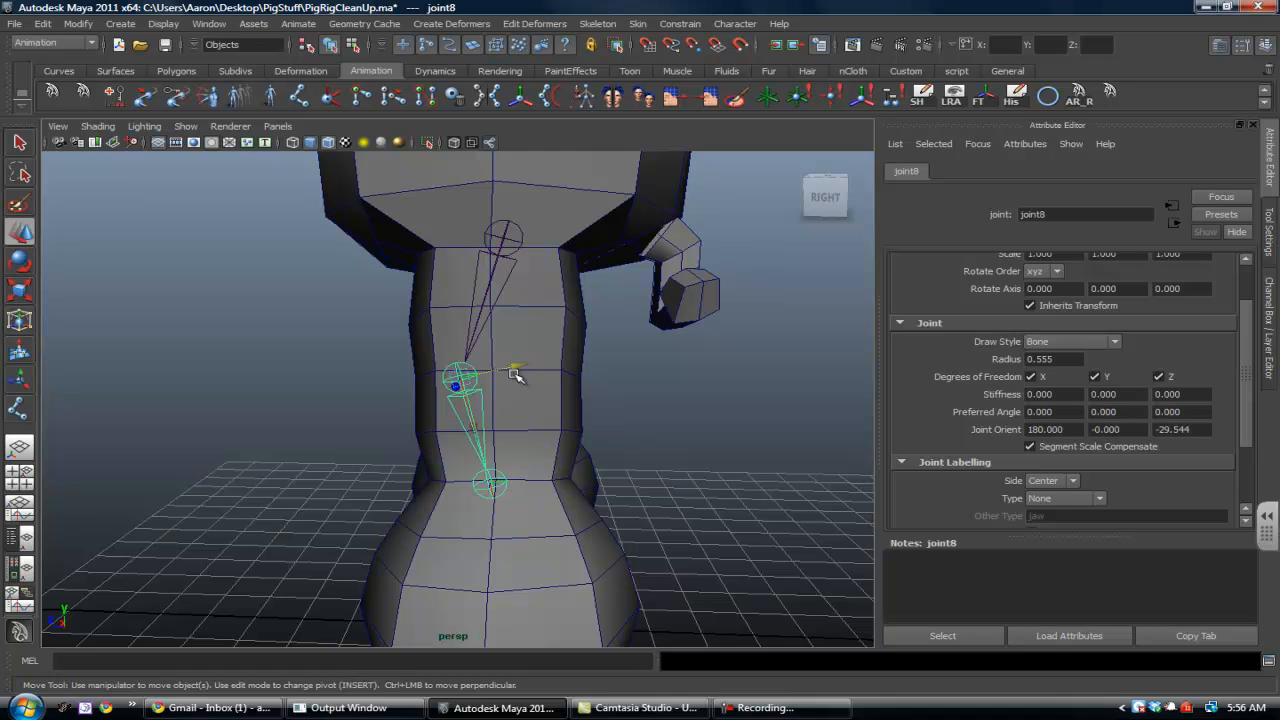
left_click(519, 372)
key("Insert")
left_click_drag(420, 378, 517, 466)
key("Insert")
left_click(508, 492)
left_click_drag(534, 246, 524, 266, "alt")
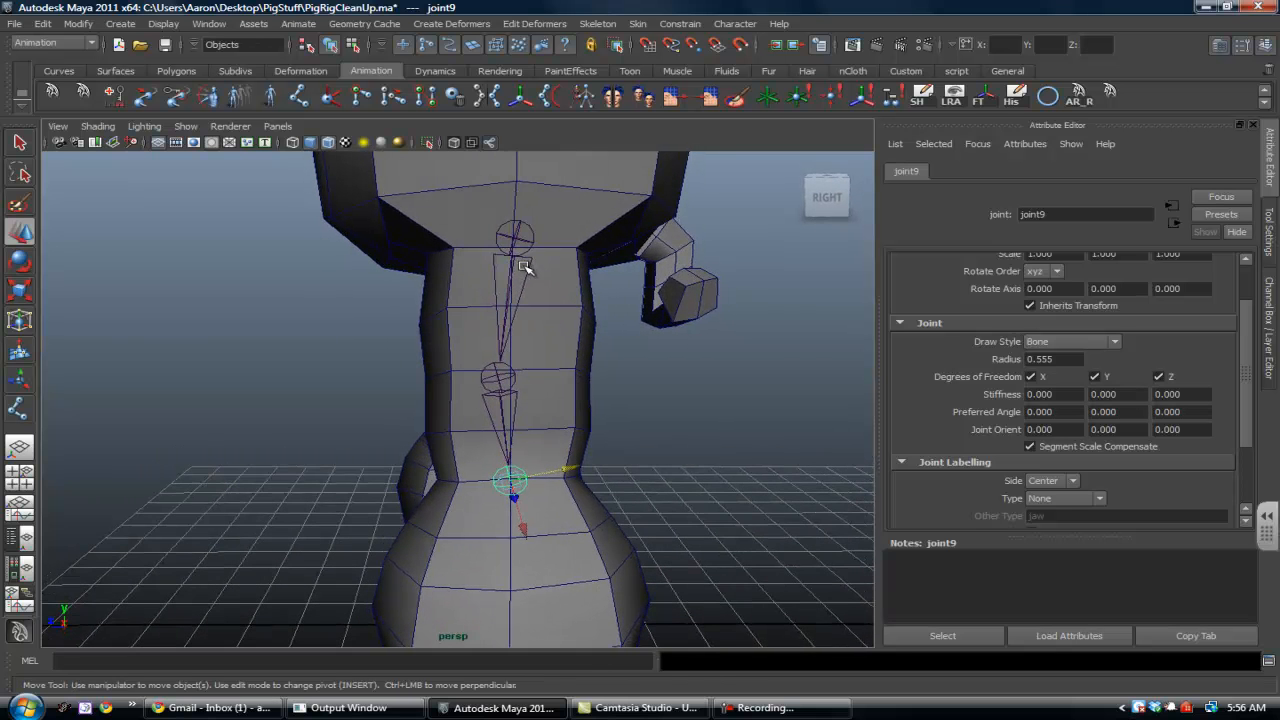
left_click_drag(516, 383, 516, 363, "alt")
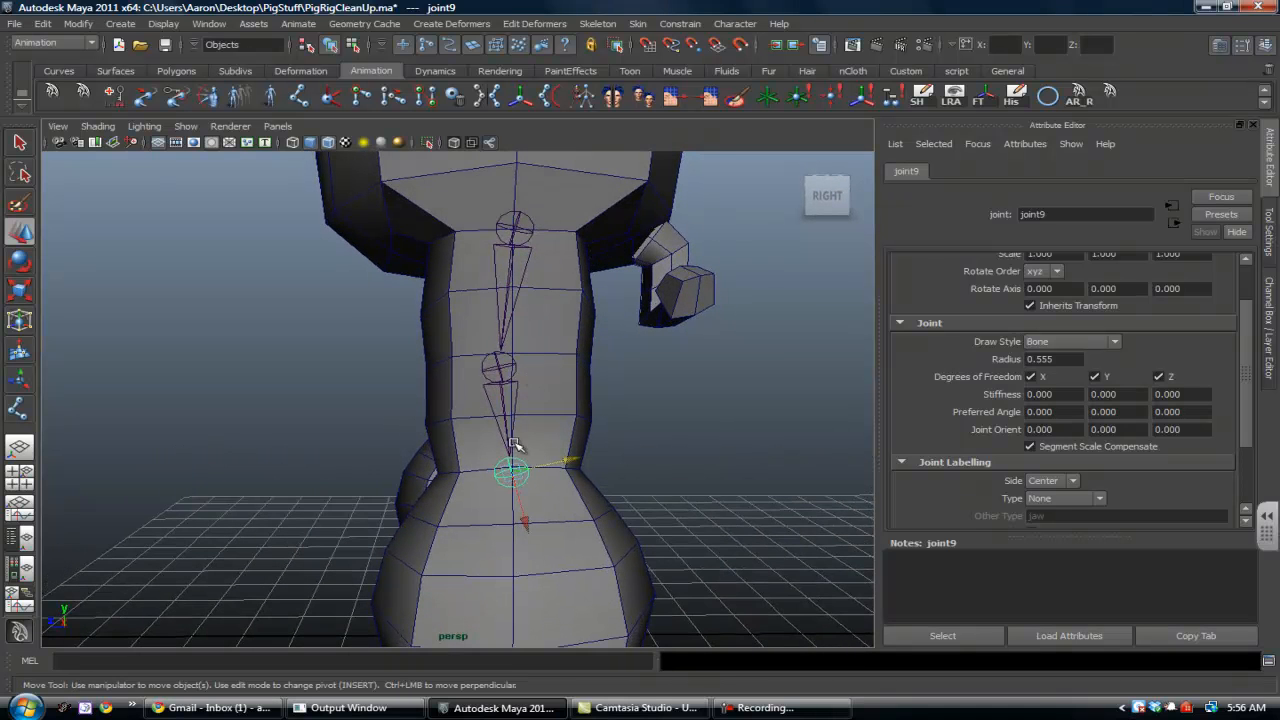
Test the positive-X knee joint by rotating it about -57.124 degrees in X, undo the rotation and deselect the joint
left_click_drag(500, 409, 650, 354, "alt")
left_click(512, 372)
key("r")
key("e")
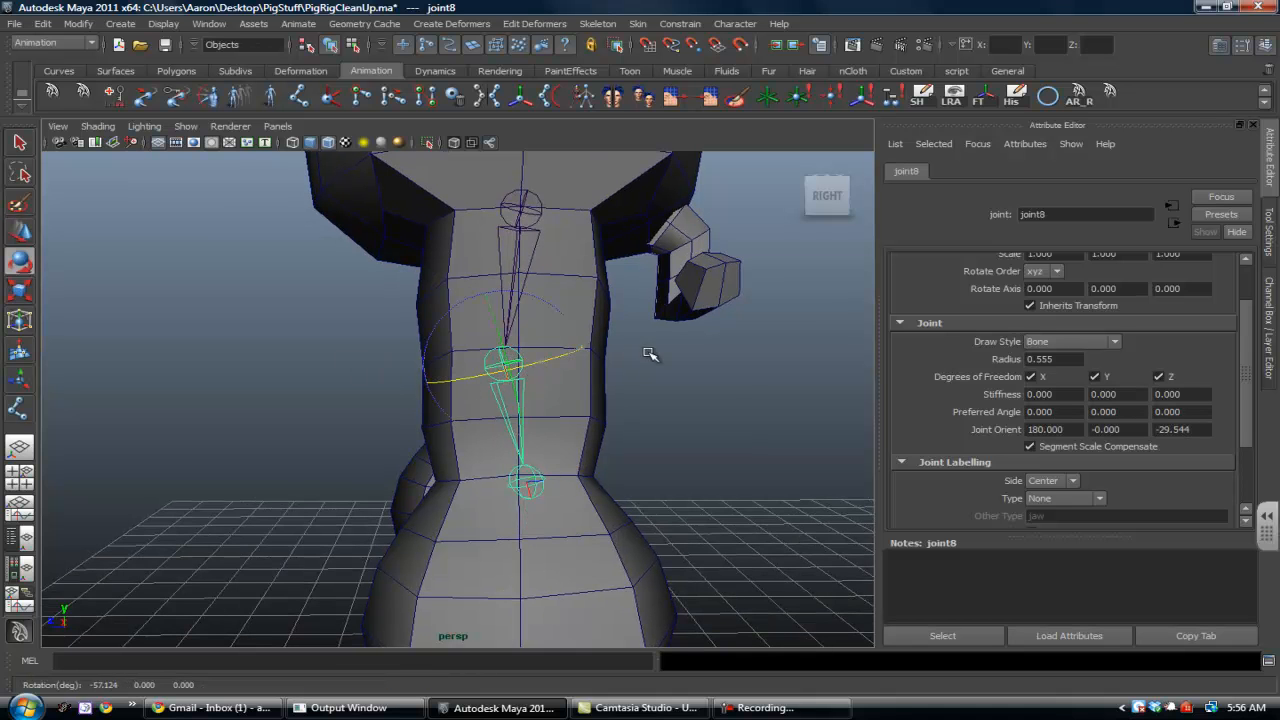
key("ctrl+z")
left_click(645, 350)
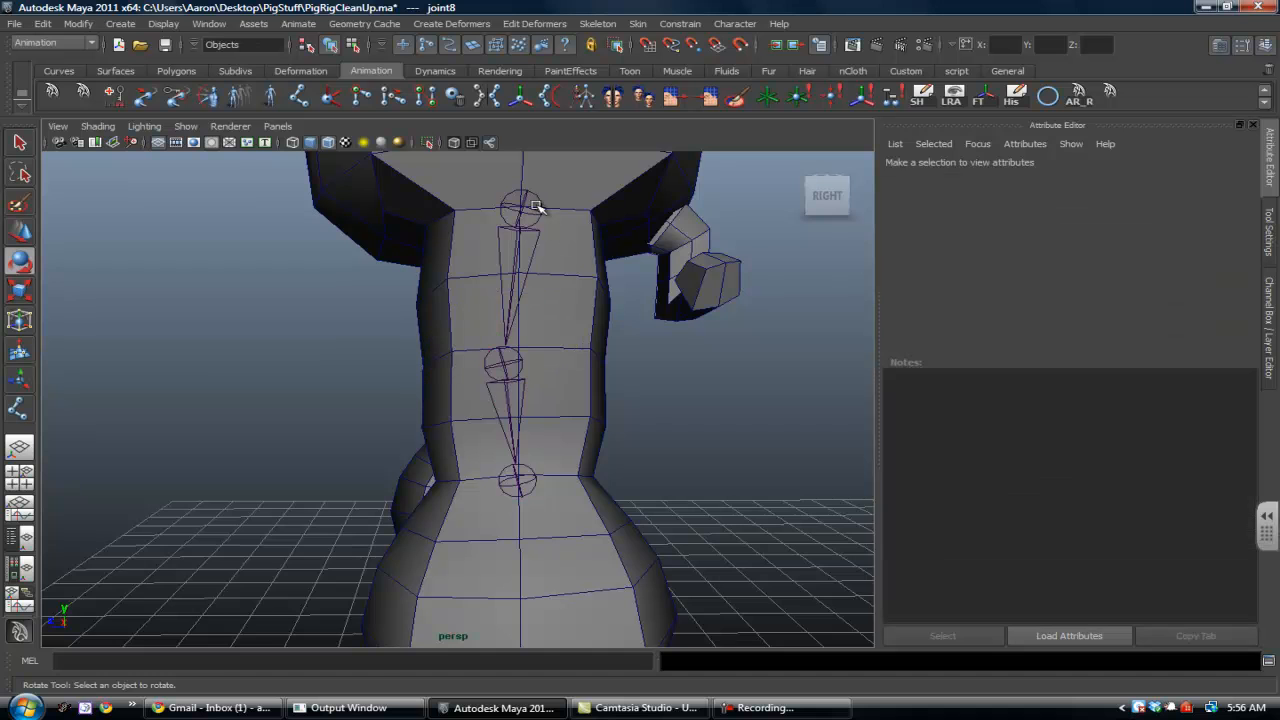
Apply Orient Joint again from the positive-X hip joint down to match the adjusted knee position
left_click(522, 208)
left_click_drag(545, 335, 680, 150, "alt")
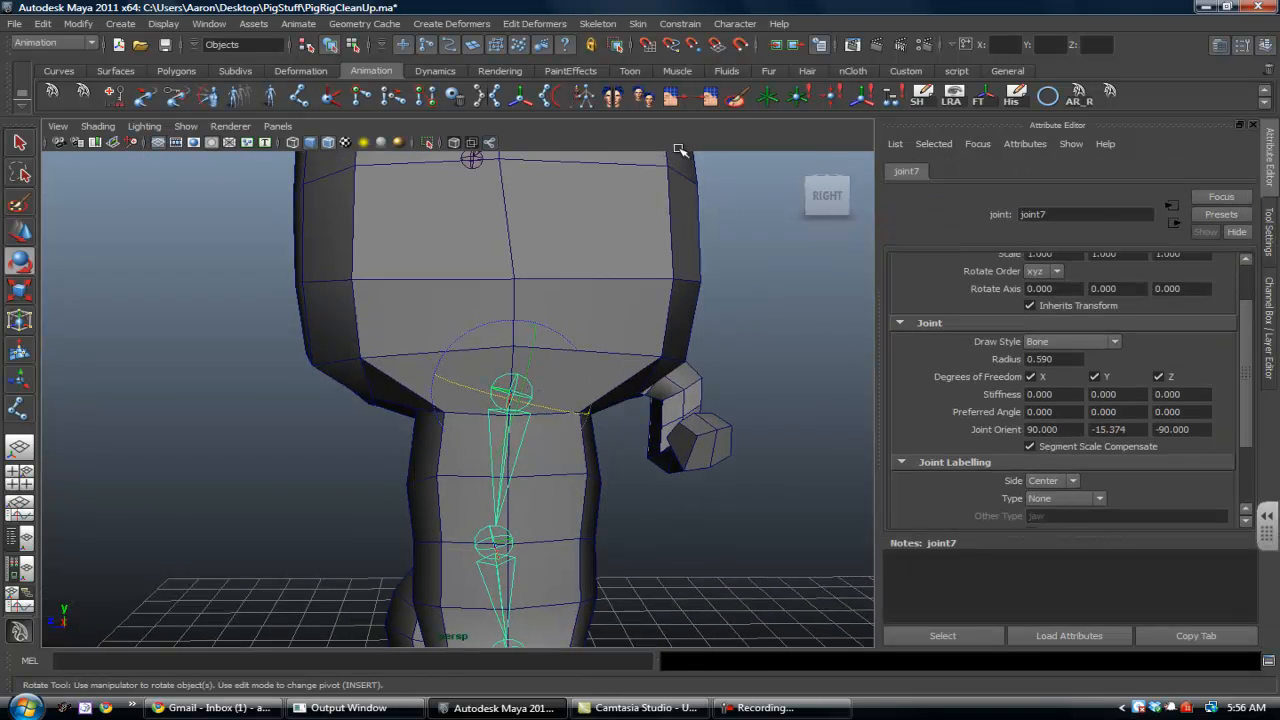
left_click(597, 24)
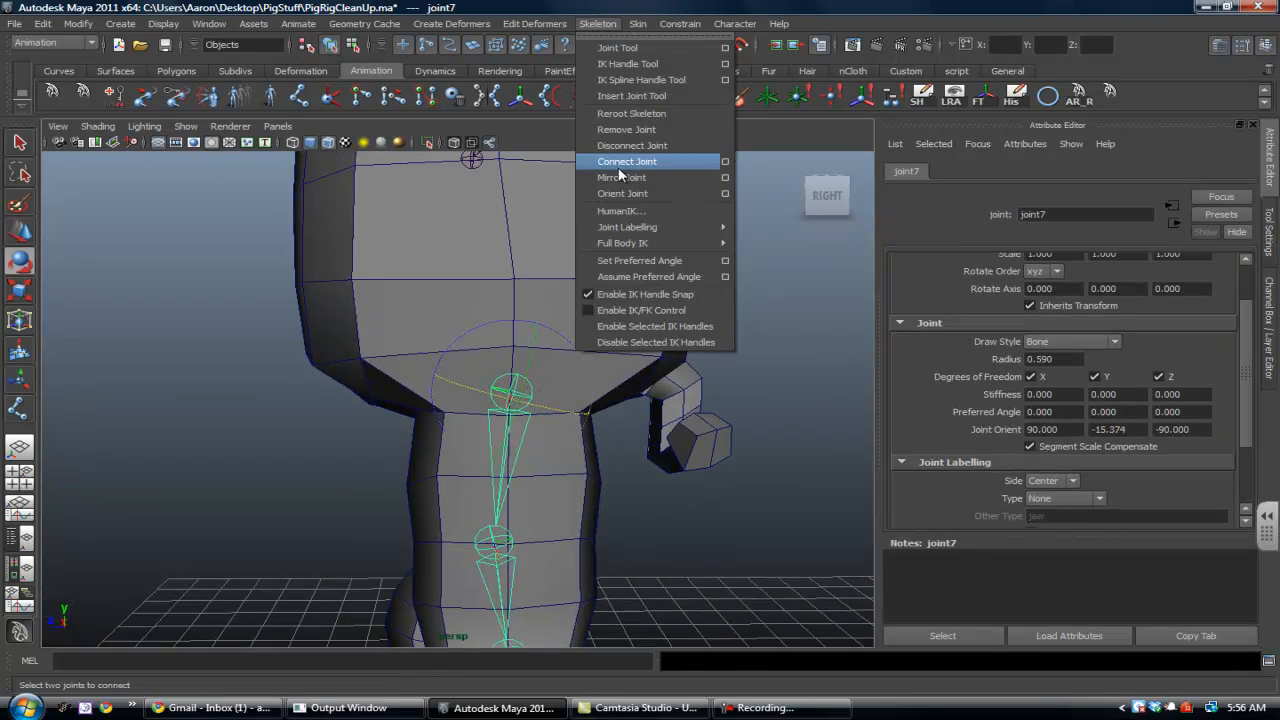
left_click(620, 193)
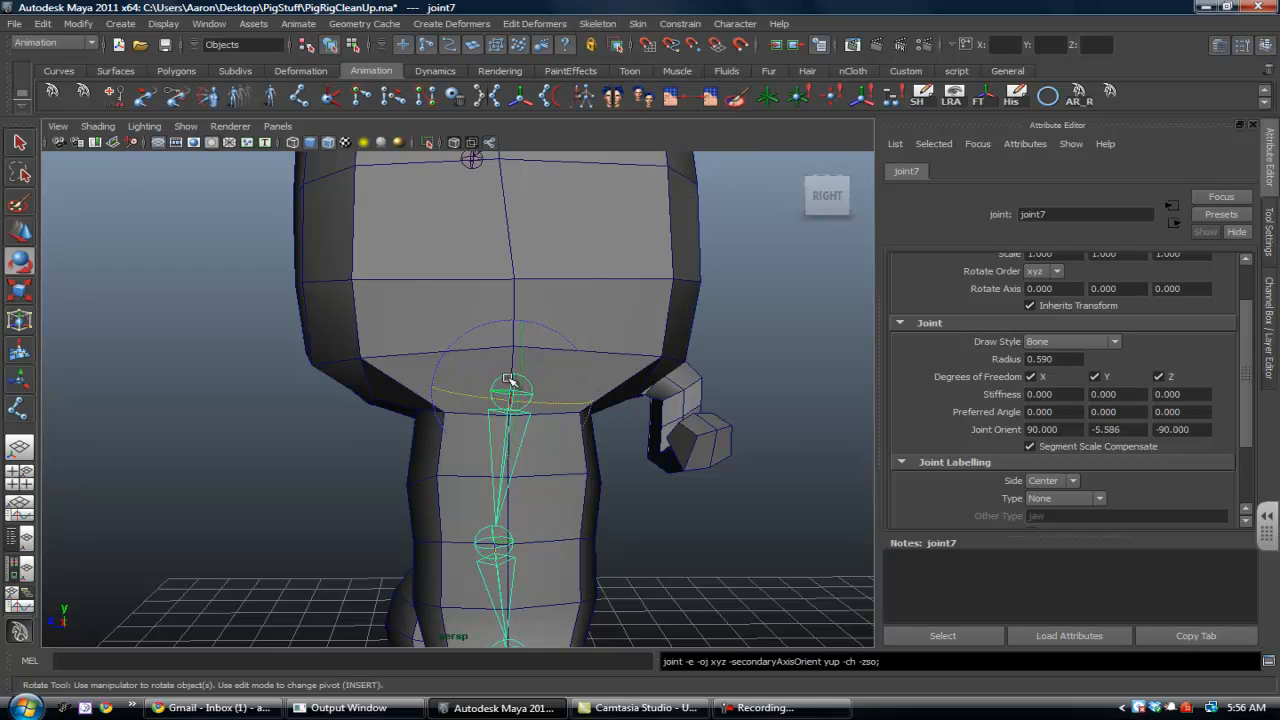
Test the reoriented positive-X knee joint with a trial rotation and undo it
middle_click_drag(512, 540, 520, 397, "alt")
left_click(493, 410)
left_click_drag(530, 418, 548, 410)
key("ctrl+z")
Duplicate the positive-X leg's joint chain from its hip joint and move the copy along X into the negative-X leg
left_click_drag(425, 419, 610, 410, "alt")
right_click_drag(610, 410, 575, 318, "alt")
left_click(567, 290)
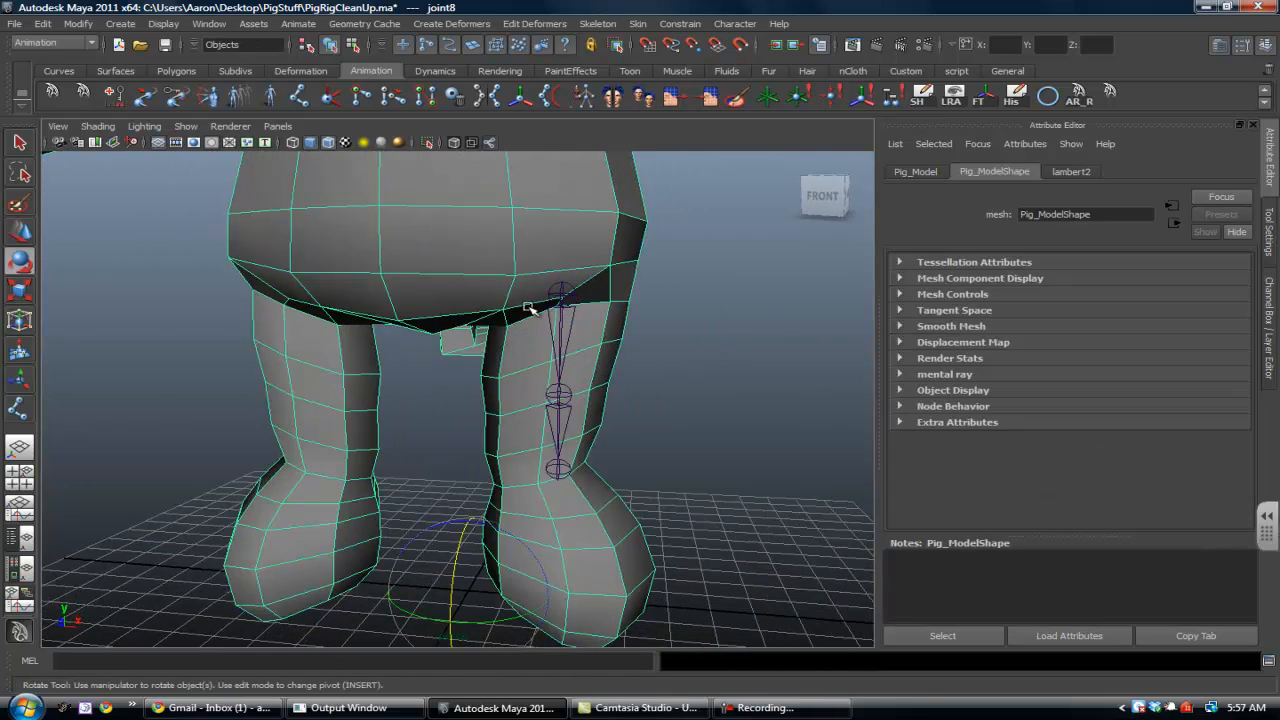
left_click_drag(529, 306, 560, 294, "alt")
left_click(565, 292)
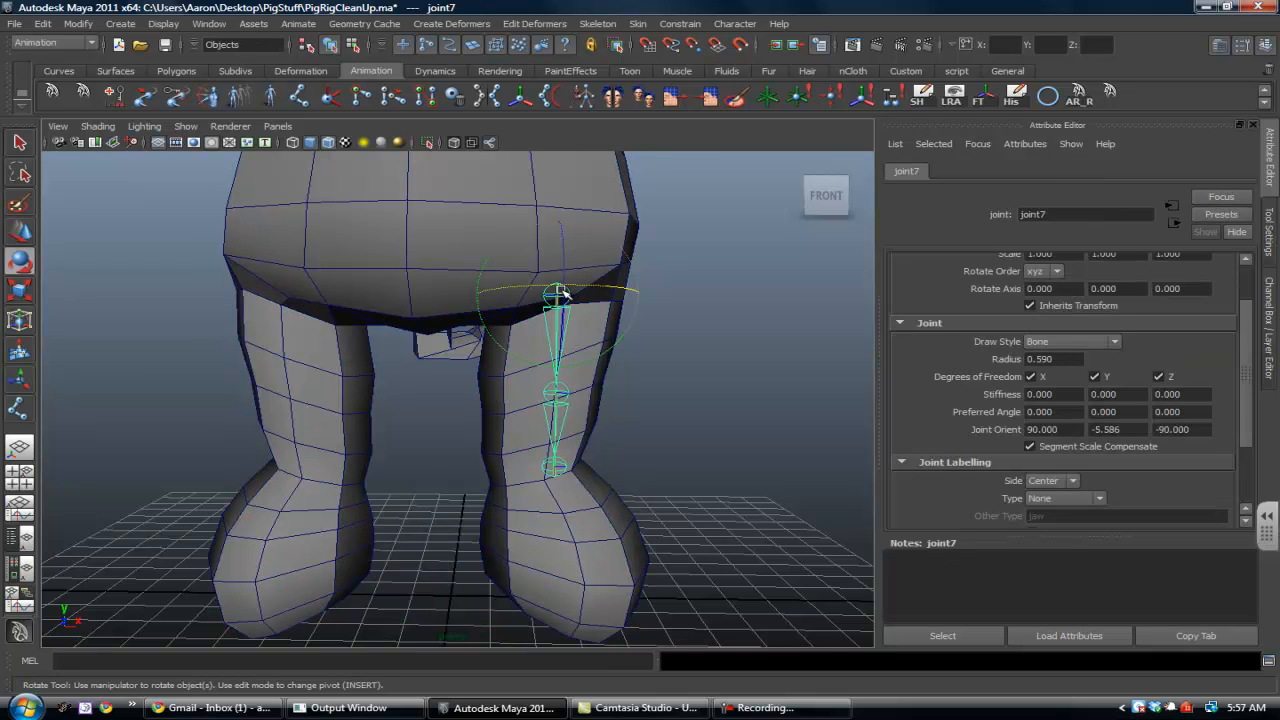
key("ctrl+d")
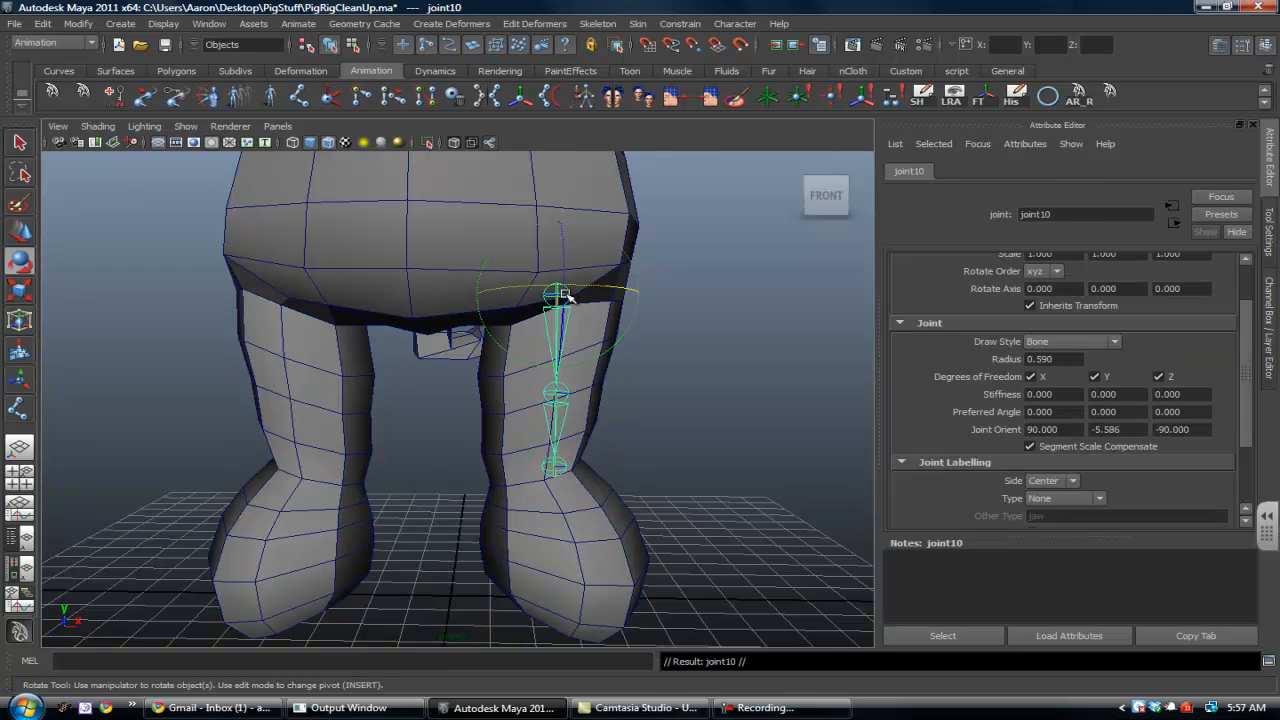
key("w")
left_click_drag(540, 298, 230, 299)
right_click_drag(451, 234, 443, 331, "alt")
left_click_drag(443, 331, 430, 307, "alt")
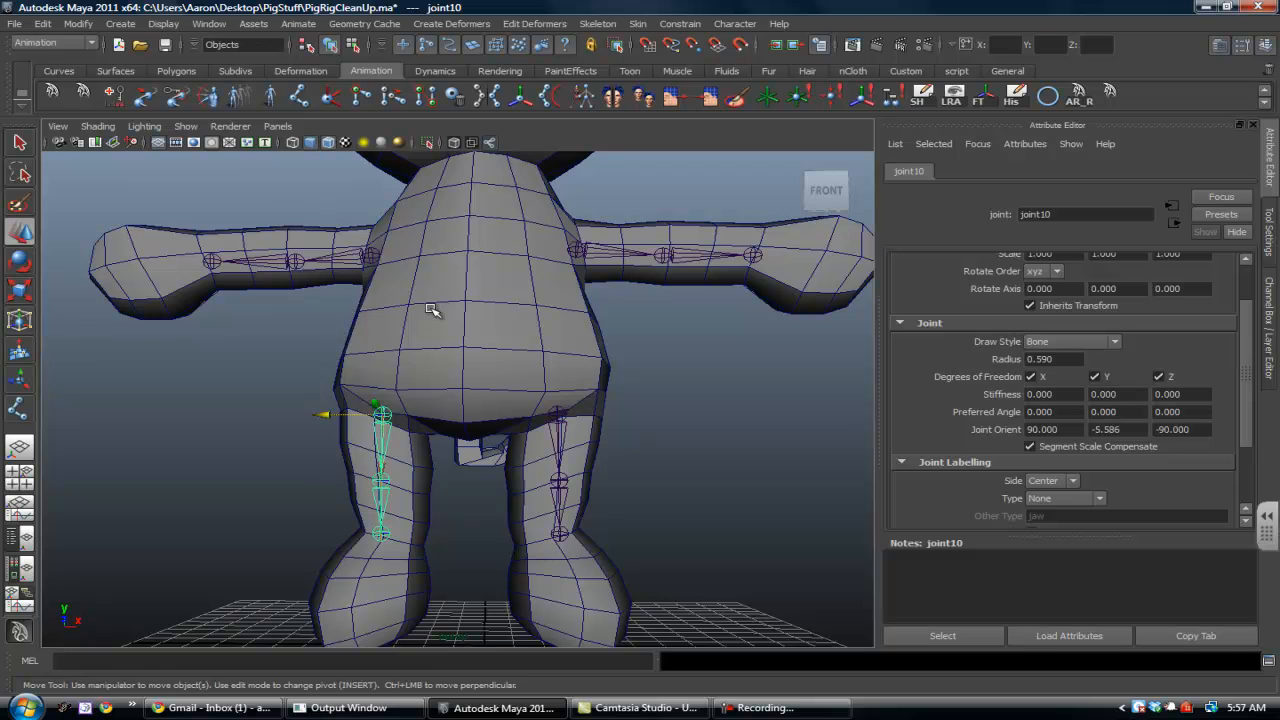
Place a single pelvis joint in the front view between the two hip joints, at about X -0.16 and Y 8.88
middle_click_drag(449, 277, 463, 324, "alt")
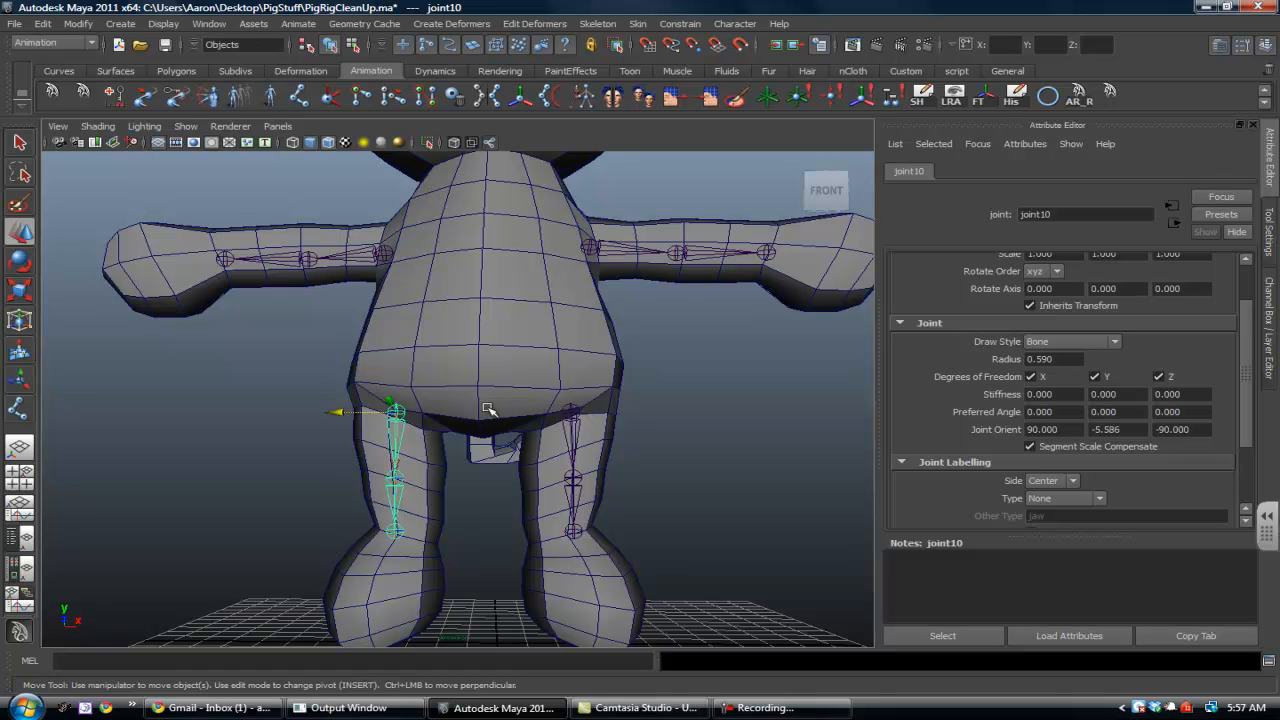
left_click_drag(480, 386, 570, 403, "alt")
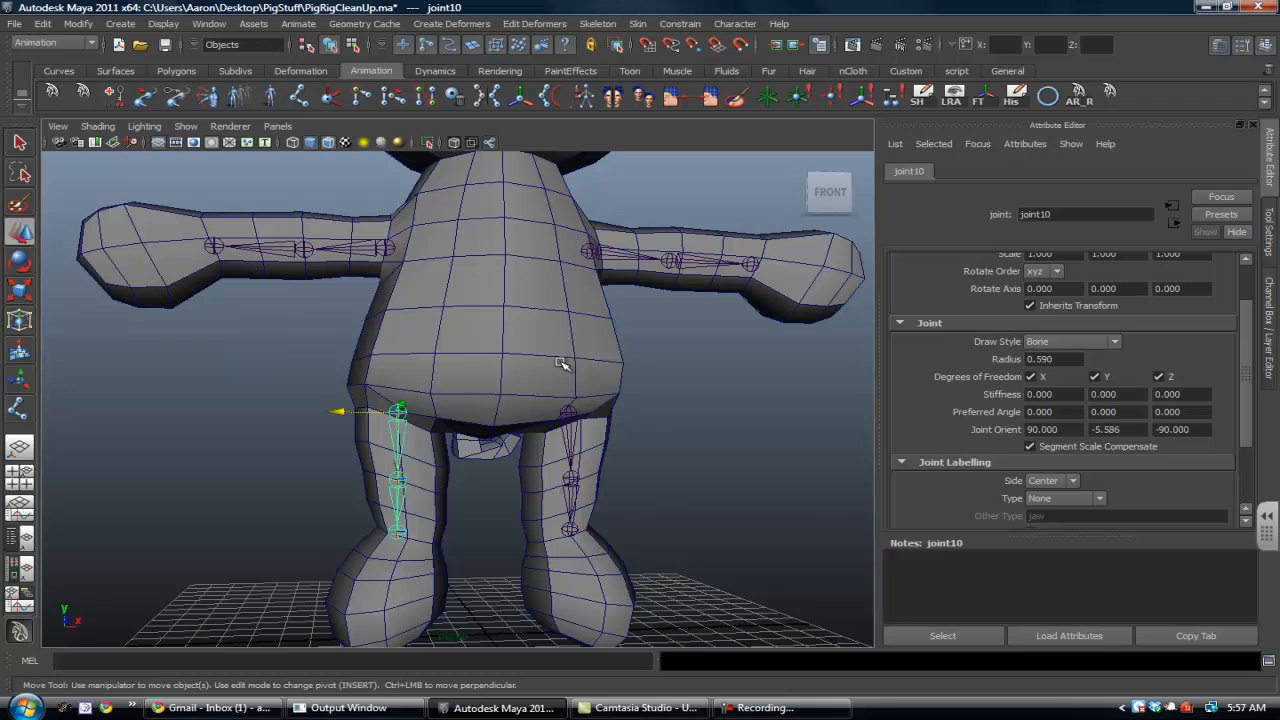
key("space")
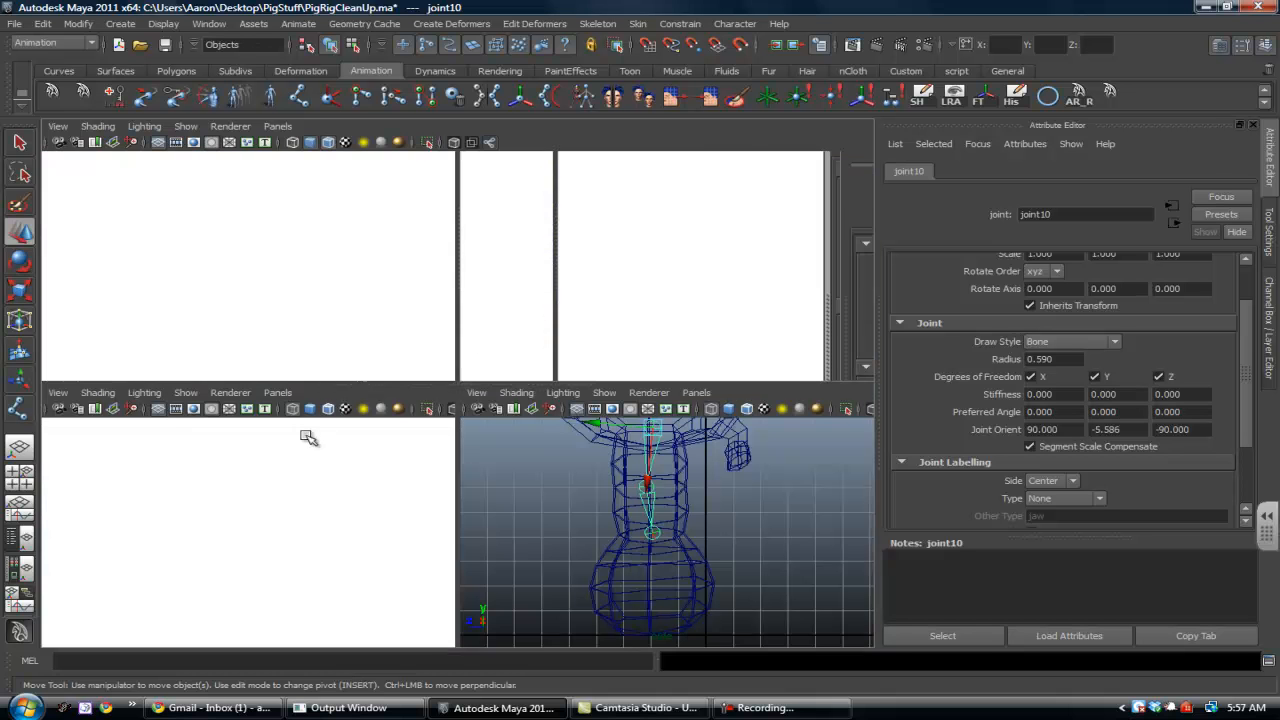
key("space")
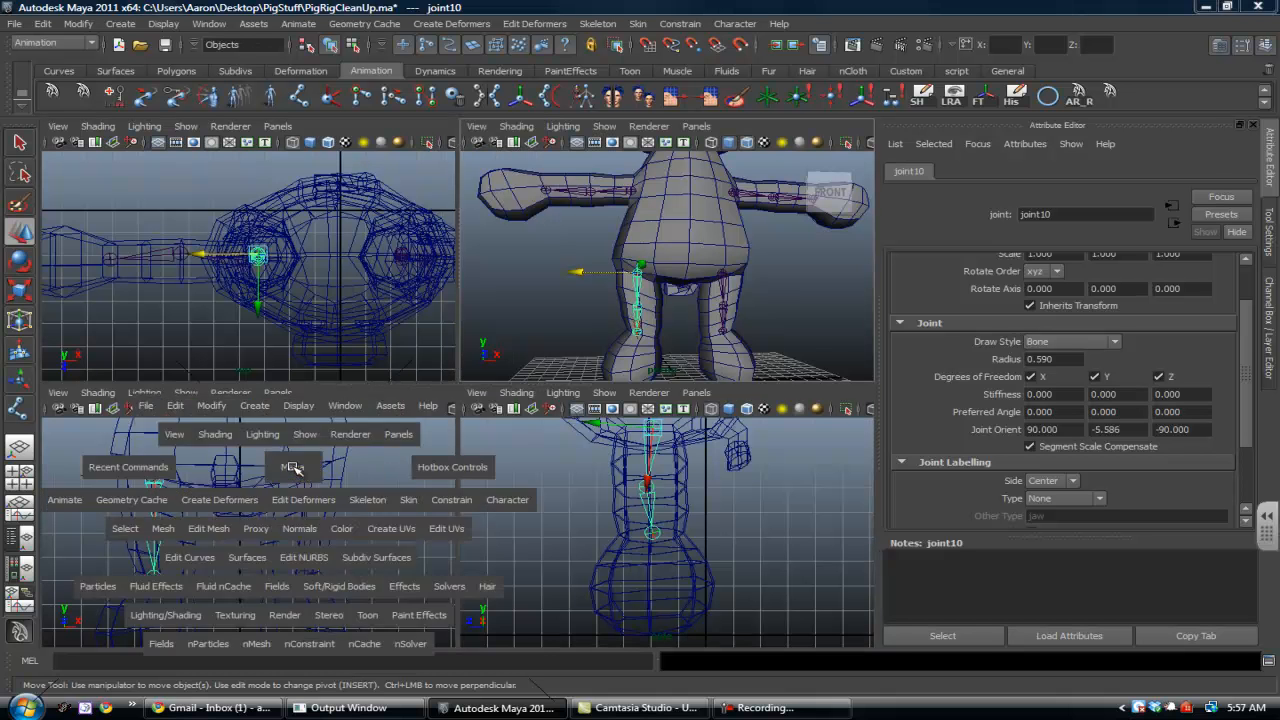
middle_click_drag(383, 357, 374, 527, "alt")
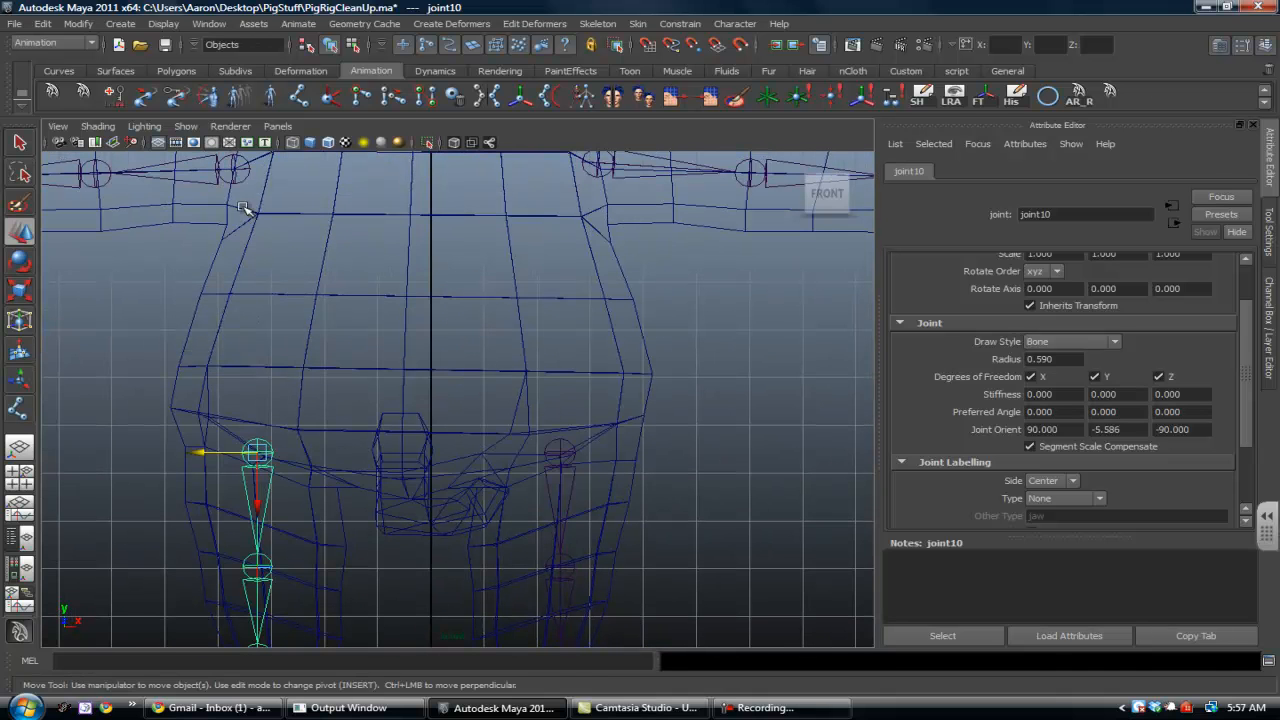
left_click(298, 95)
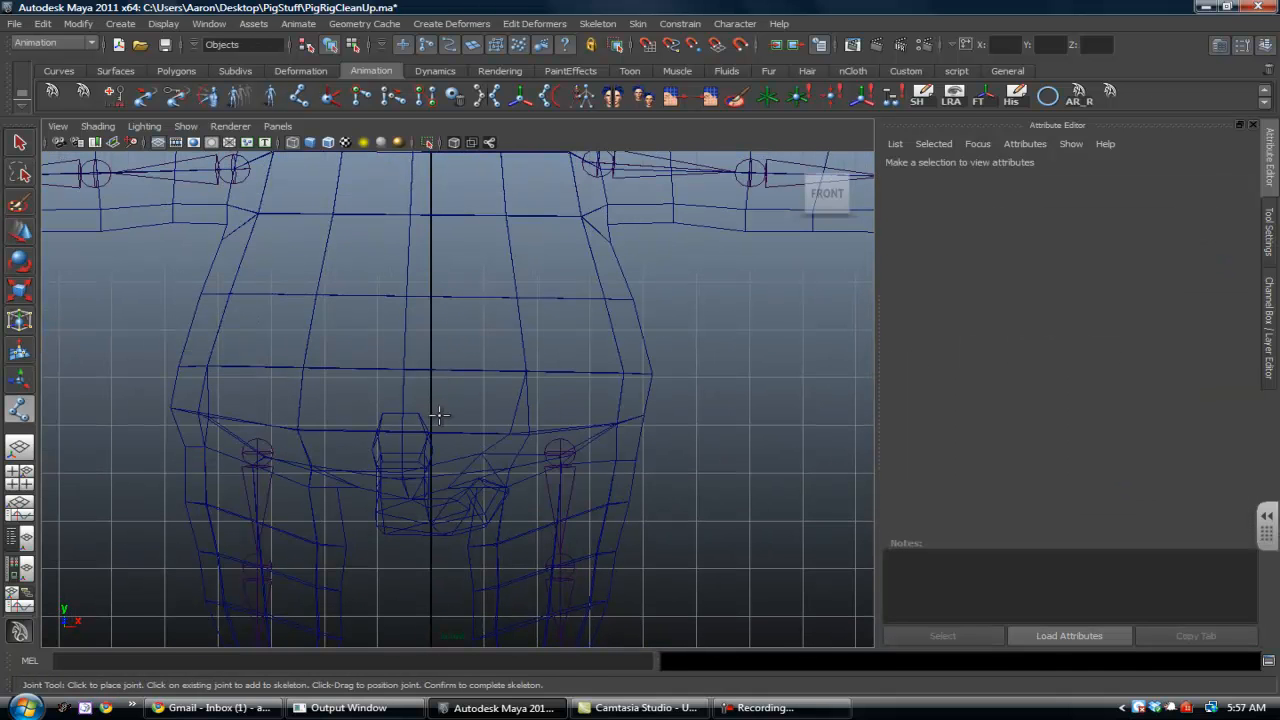
left_click(421, 430)
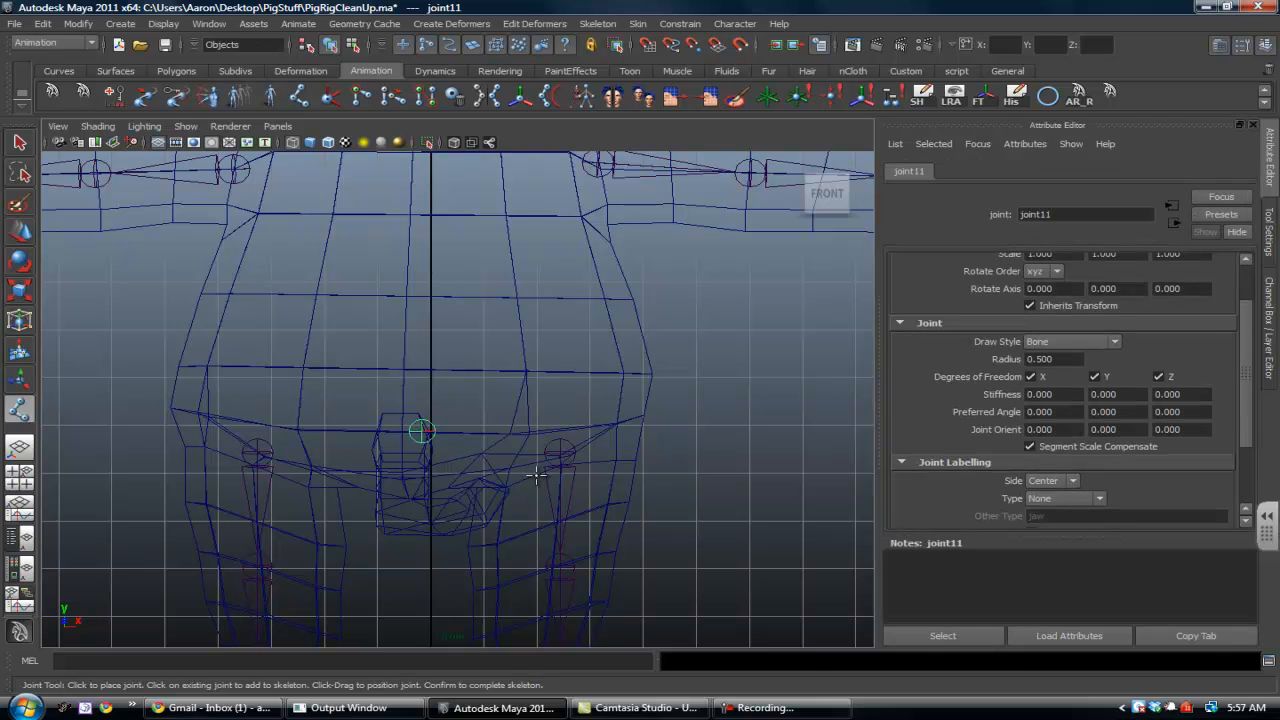
key("w")
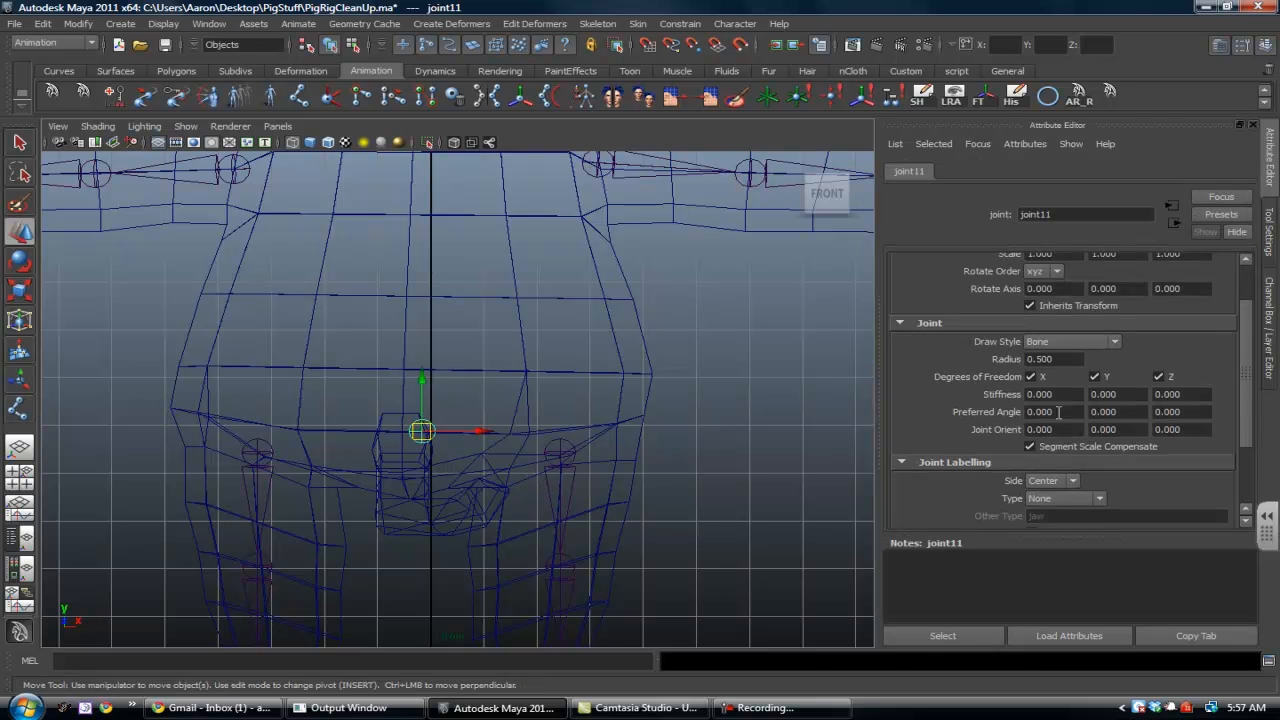
Examine the transform and joint orient values of the hip, knee and ankle joints in both leg chains
scroll(1149, 293, "up", 2)
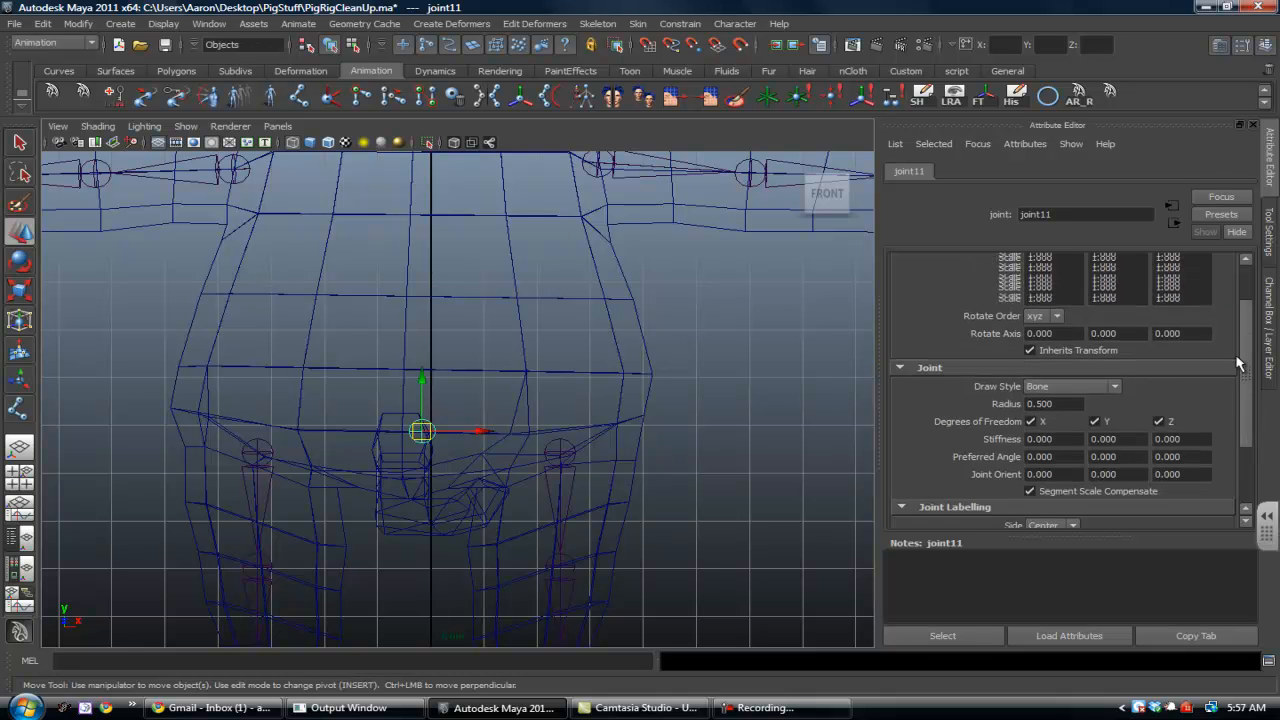
left_click(563, 453)
middle_click_drag(603, 503, 587, 466, "alt")
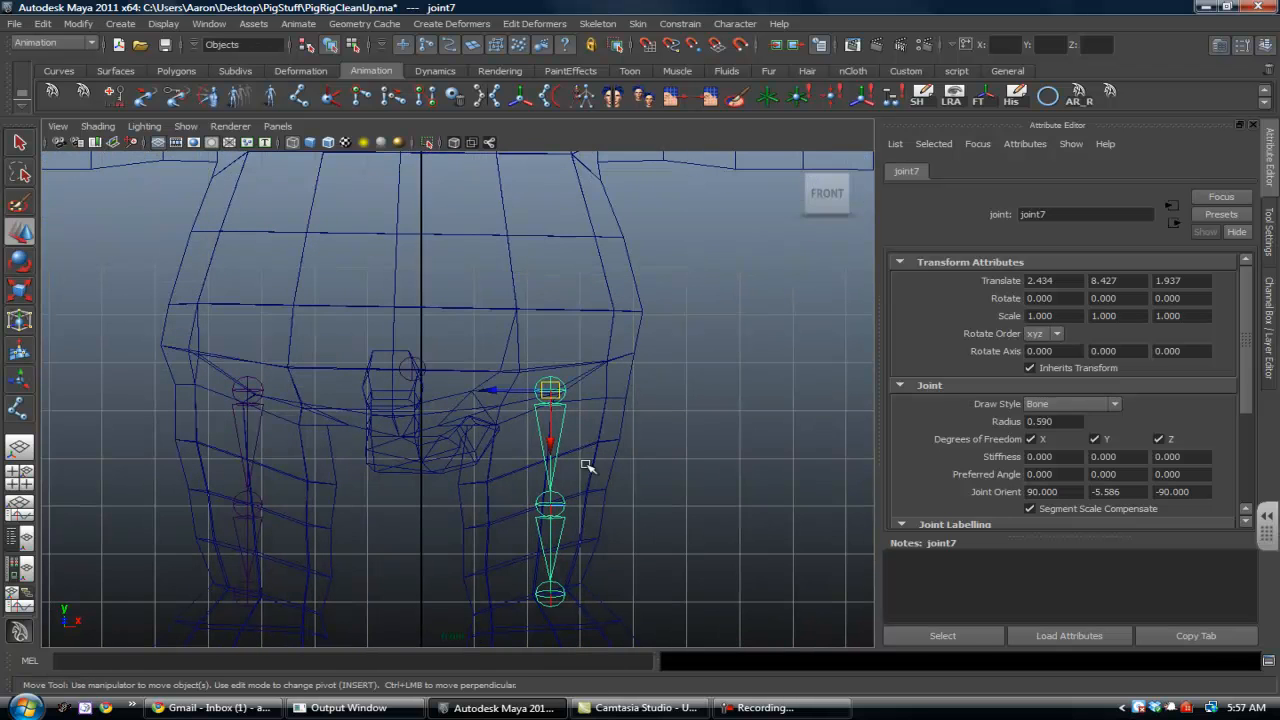
left_click(561, 504)
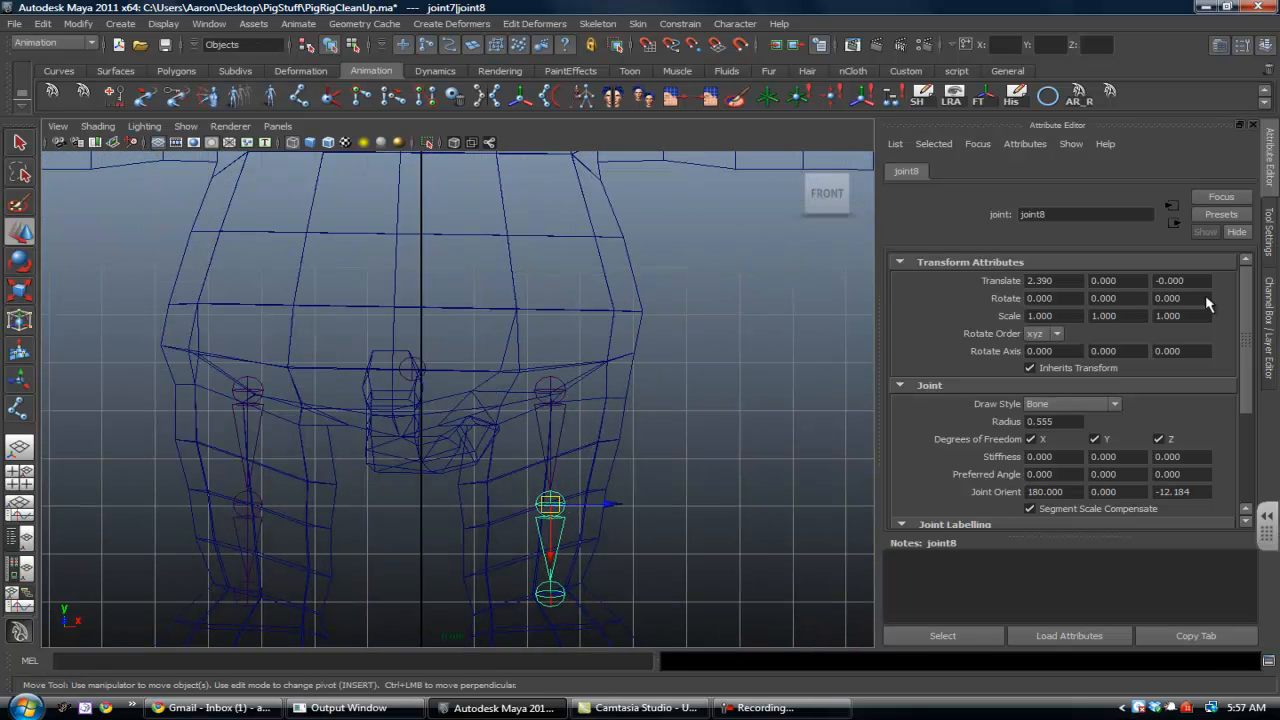
left_click(553, 597)
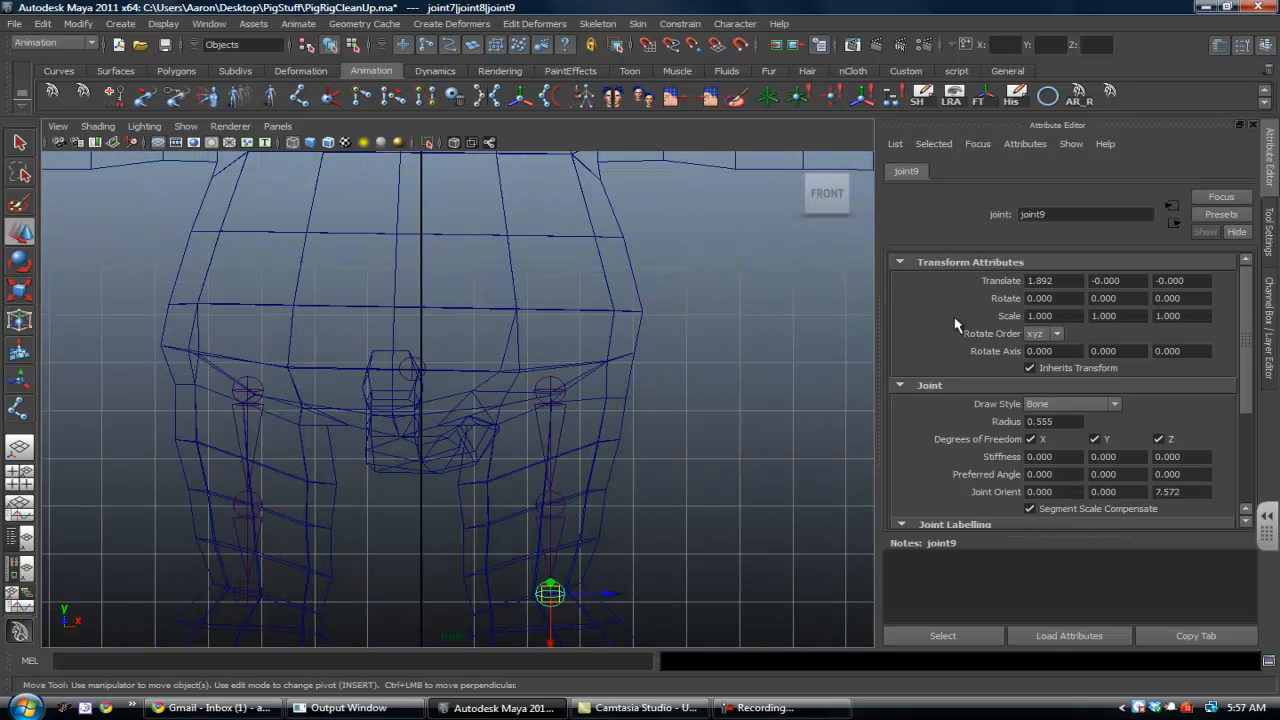
left_click(251, 392)
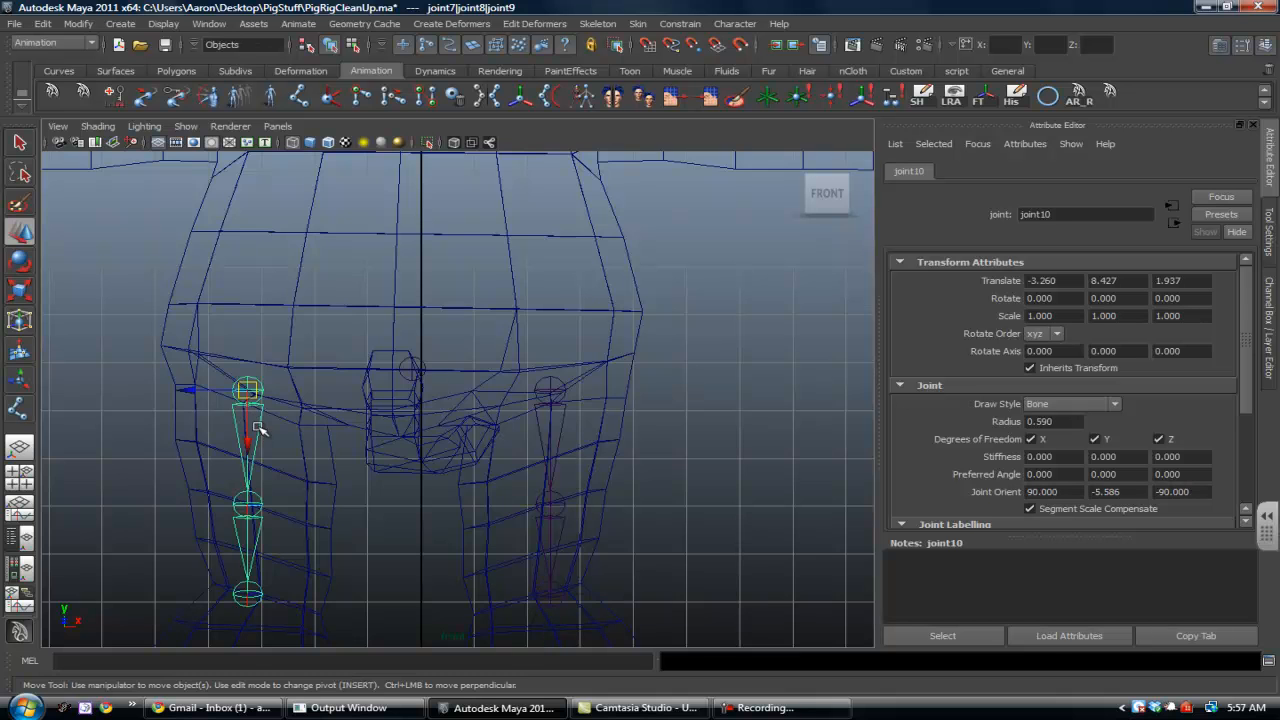
middle_click_drag(255, 438, 255, 376, "alt")
left_click(254, 446)
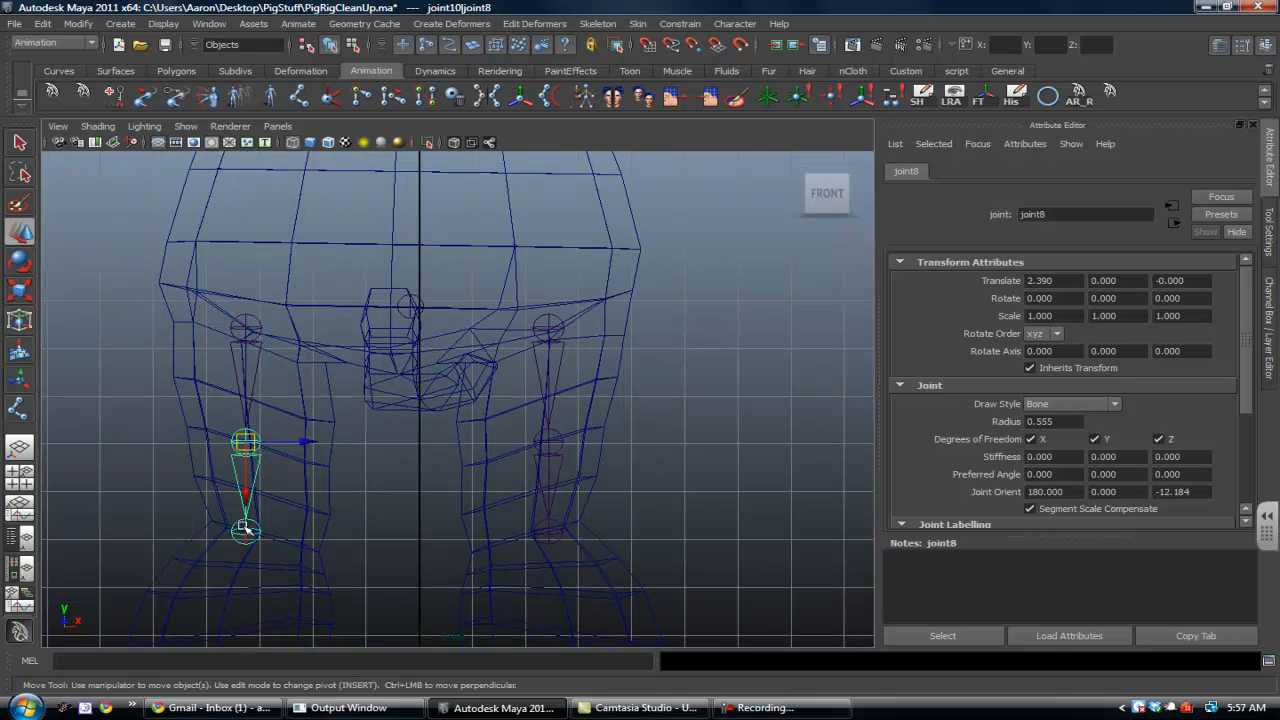
left_click(245, 529)
Parent the positive-X hip joint to the central pelvis joint
left_click(406, 305)
middle_click_drag(412, 309, 430, 372, "alt")
right_click_drag(430, 372, 577, 429, "alt")
middle_click_drag(577, 429, 617, 409, "alt")
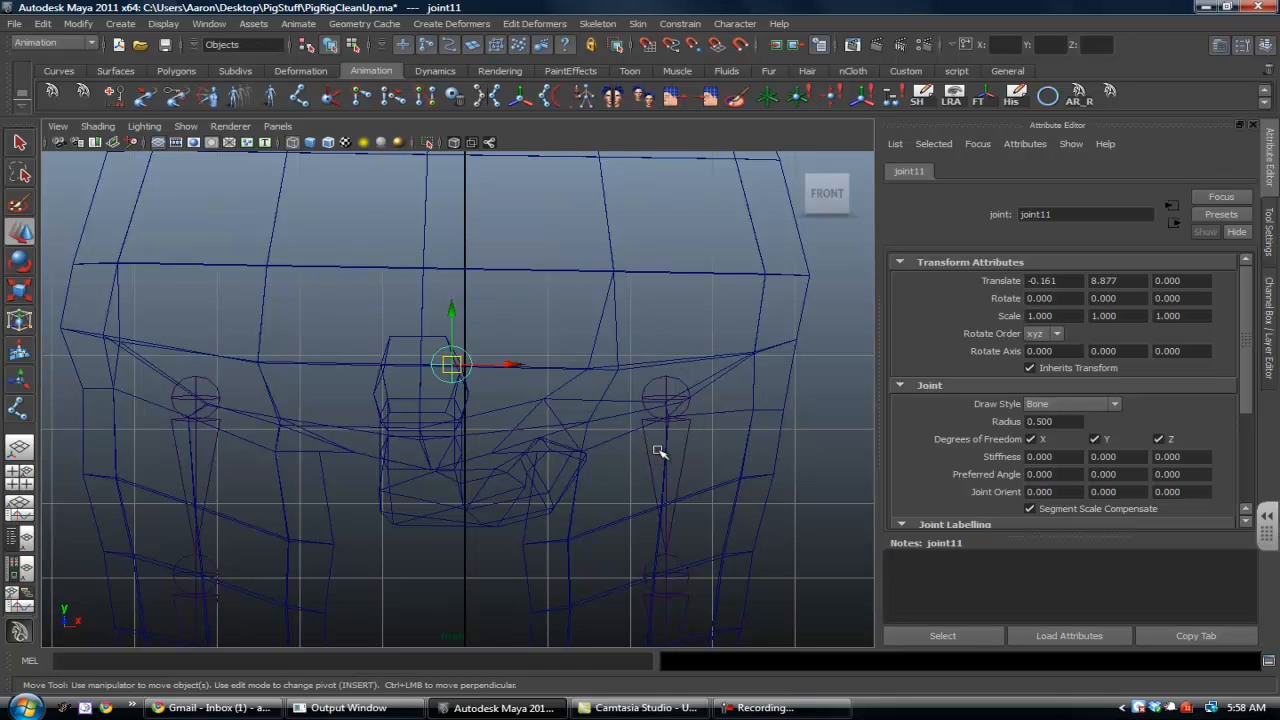
left_click(664, 387)
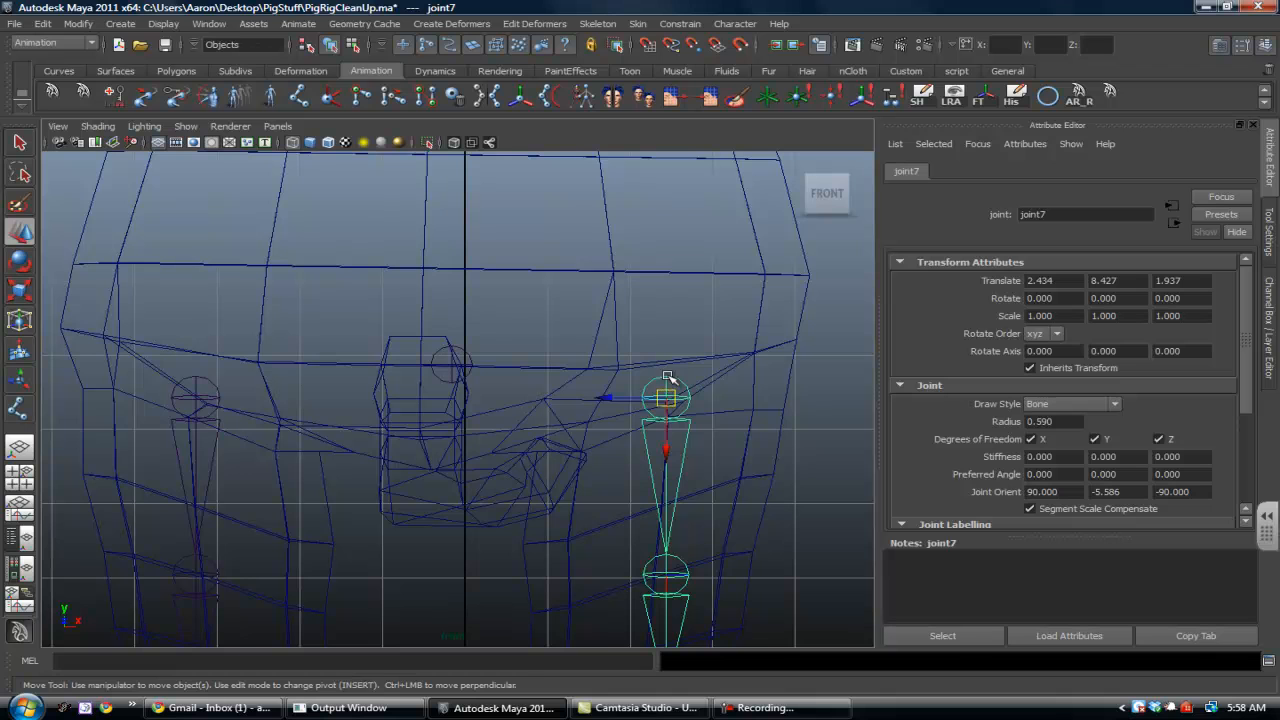
left_click(459, 351)
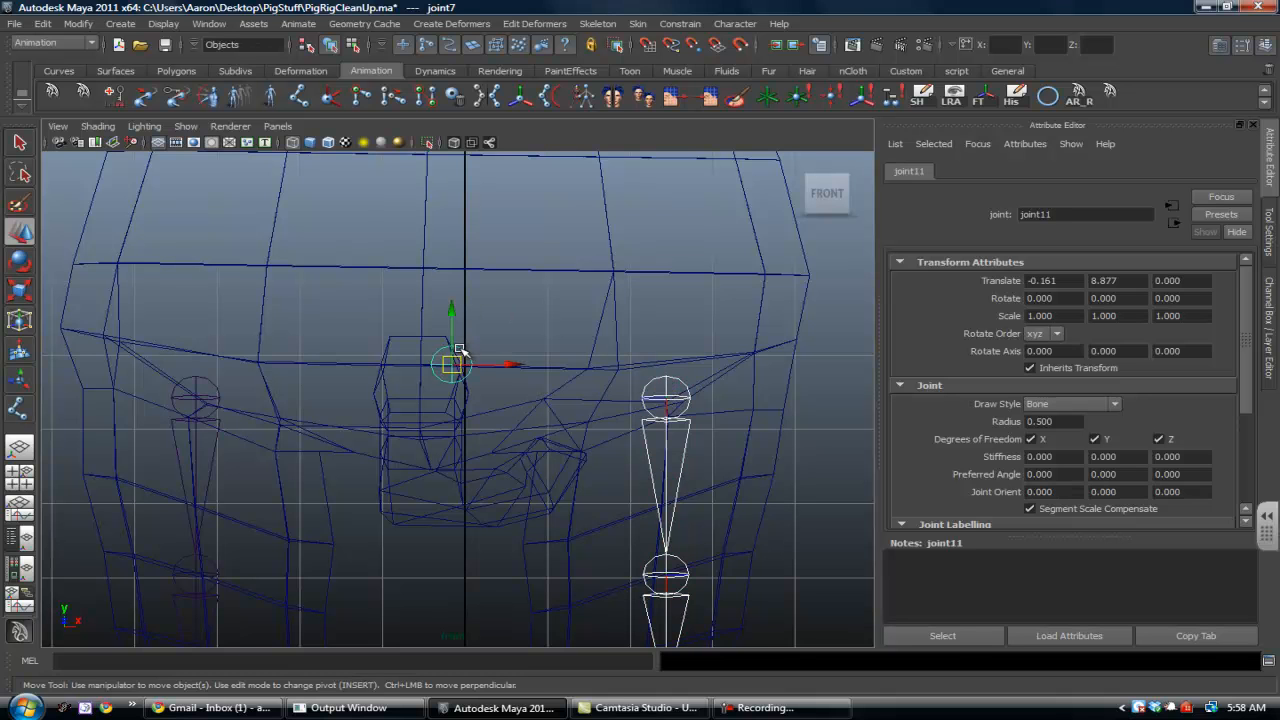
key("Up")
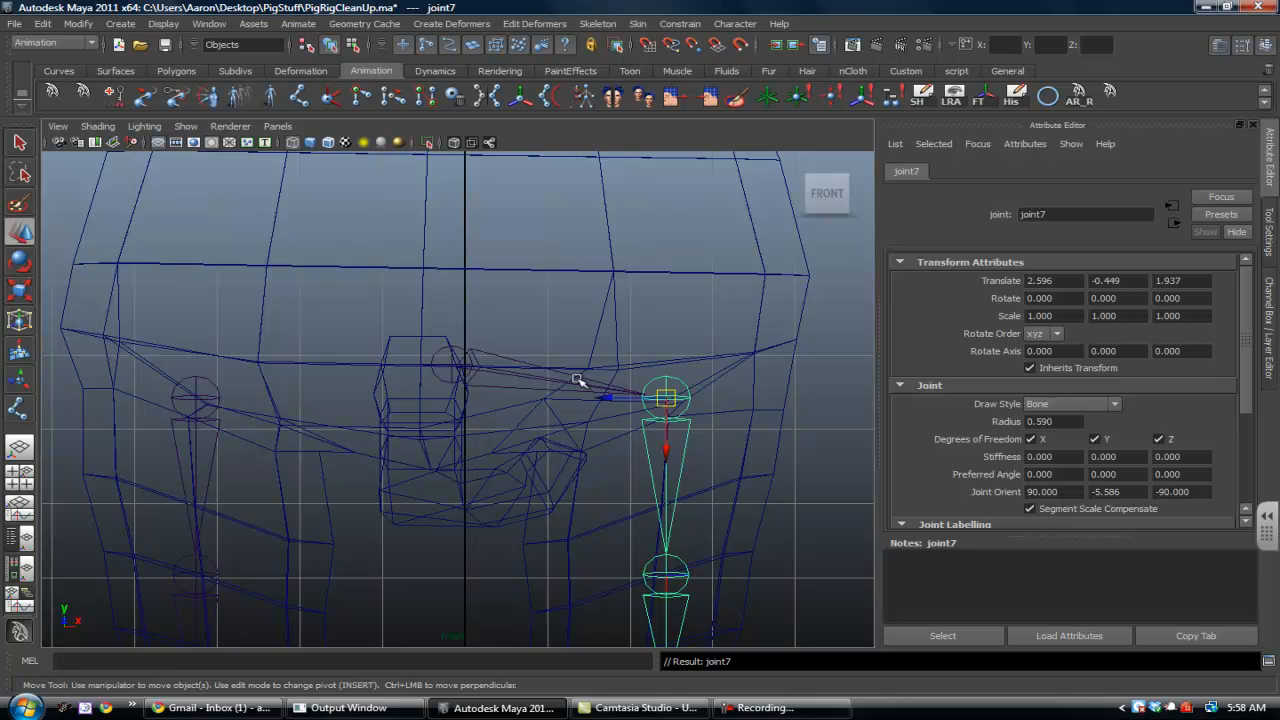
Parent the negative-X hip joint to the central pelvis joint
left_click(207, 378)
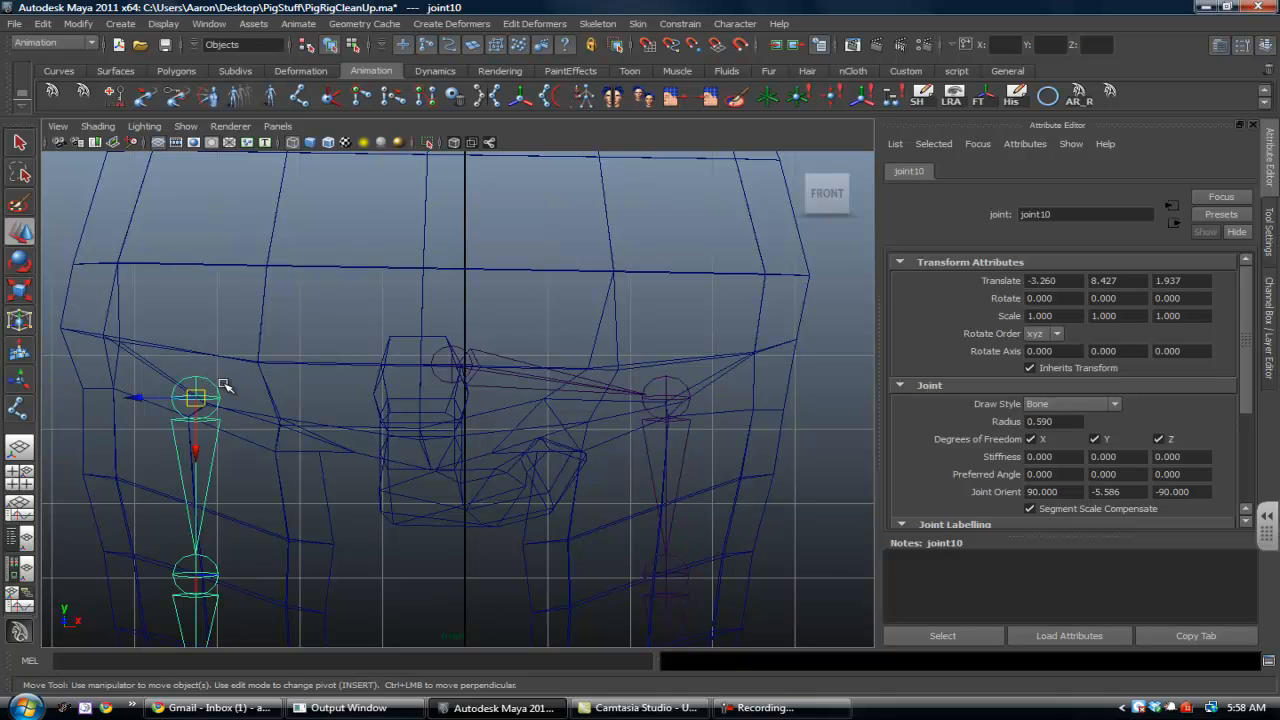
left_click(438, 355)
key("p")
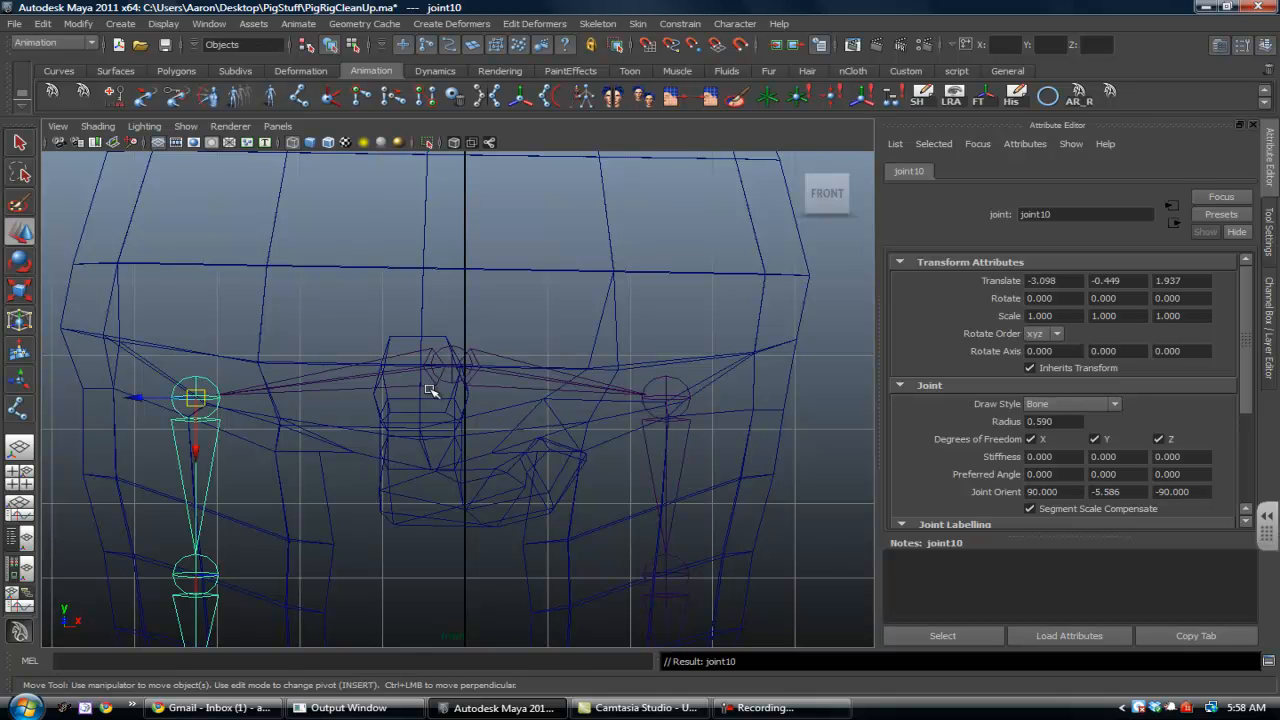
Unparent the positive-X hip joint from the central pelvis joint
mouse_move(406, 398)
middle_mouse_down("alt")
mouse_move(421, 385)
mouse_move(410, 382)
middle_mouse_up("alt")
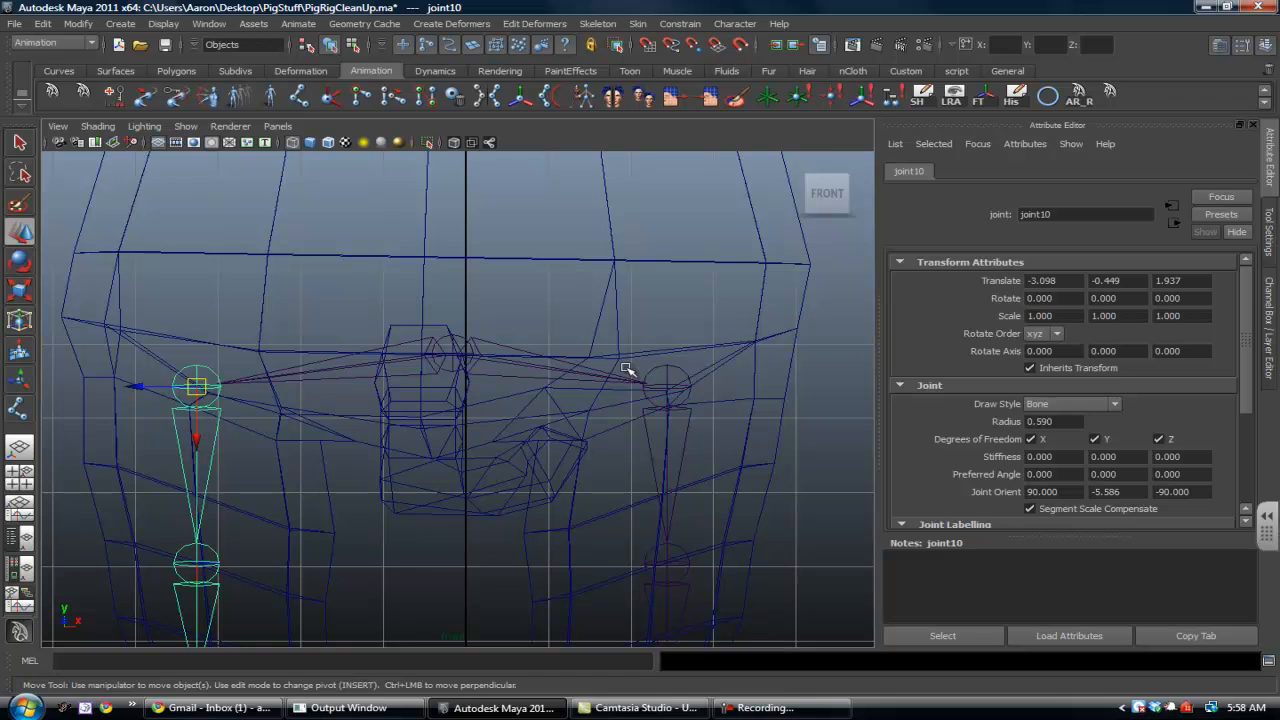
scroll(460, 403, "up", 3)
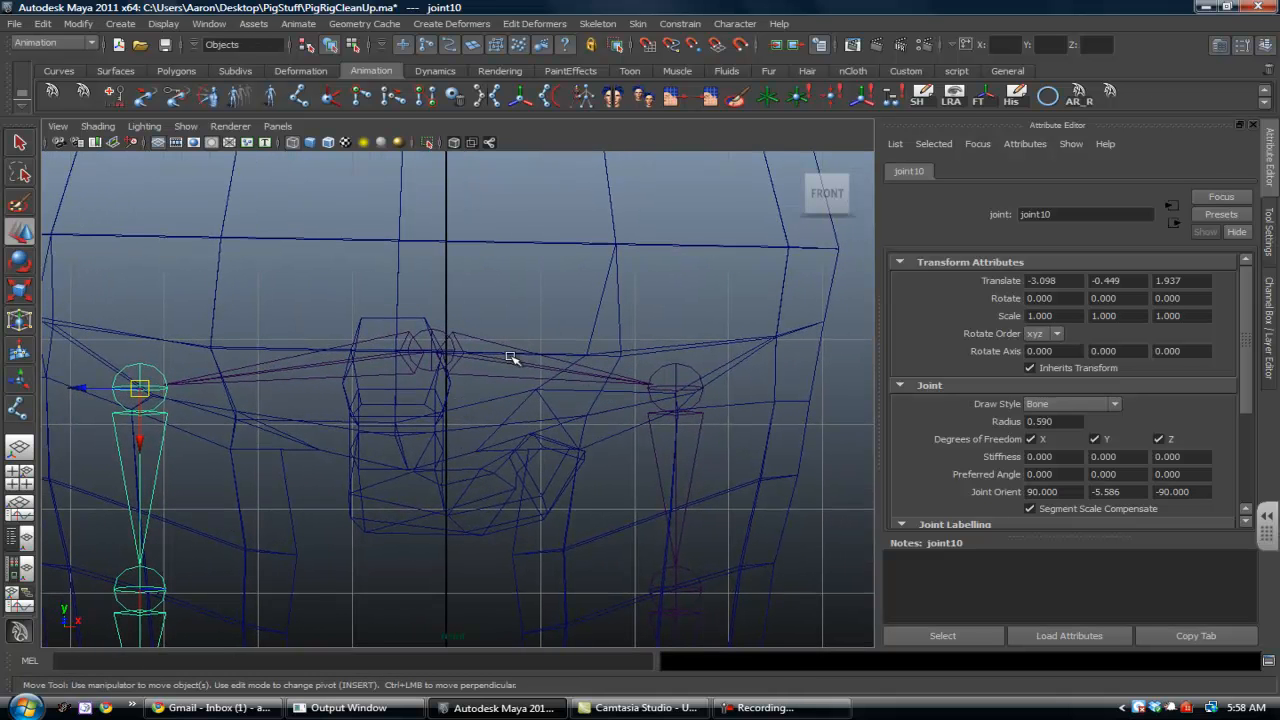
left_click(683, 380)
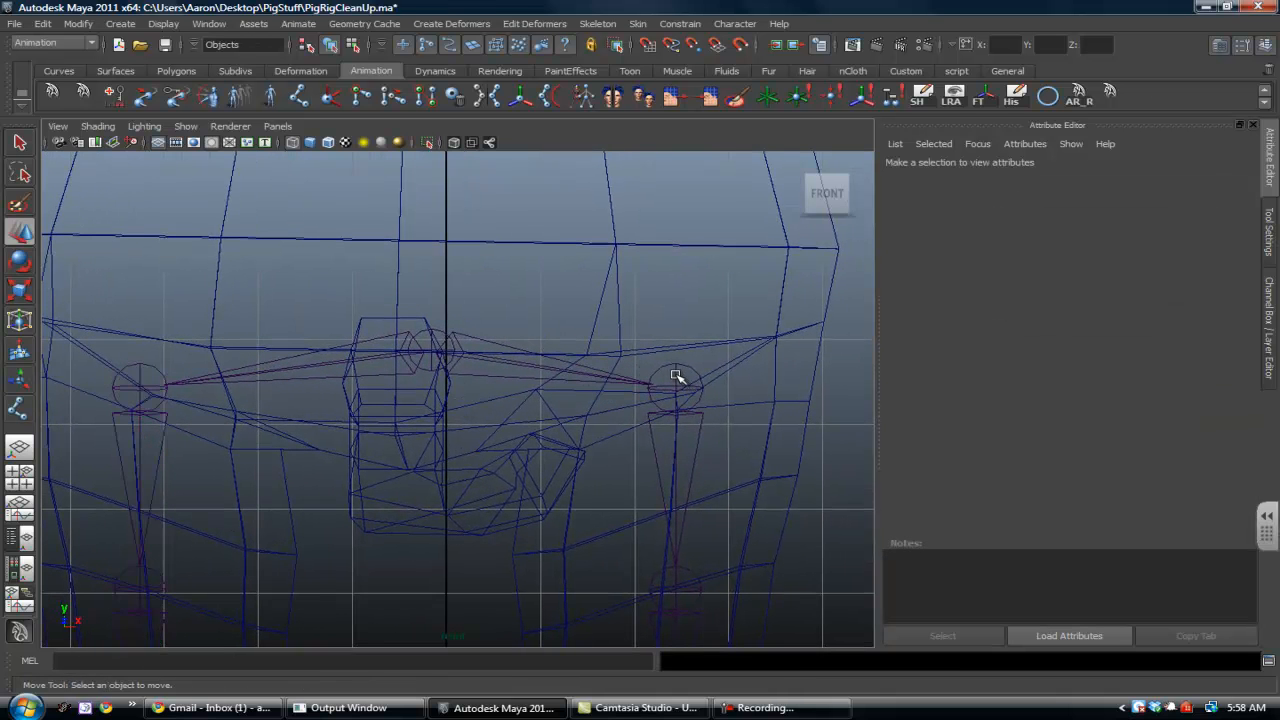
left_click(677, 377)
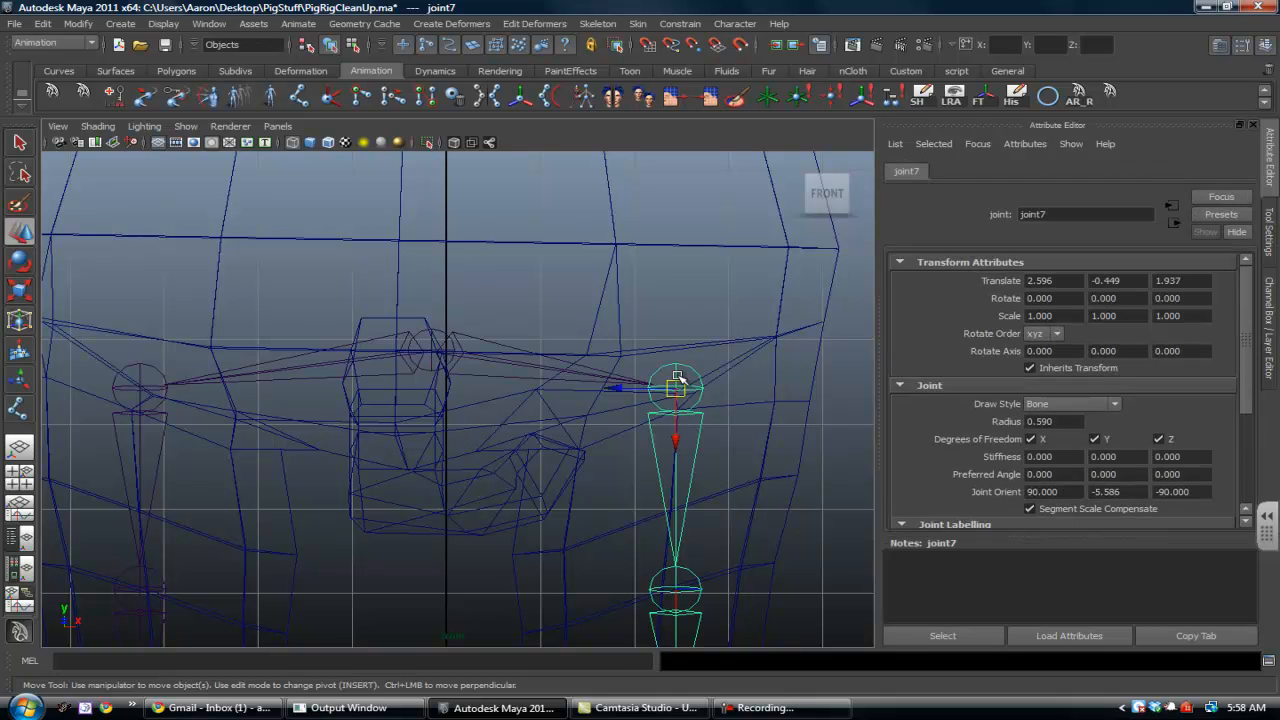
key("shift+p")
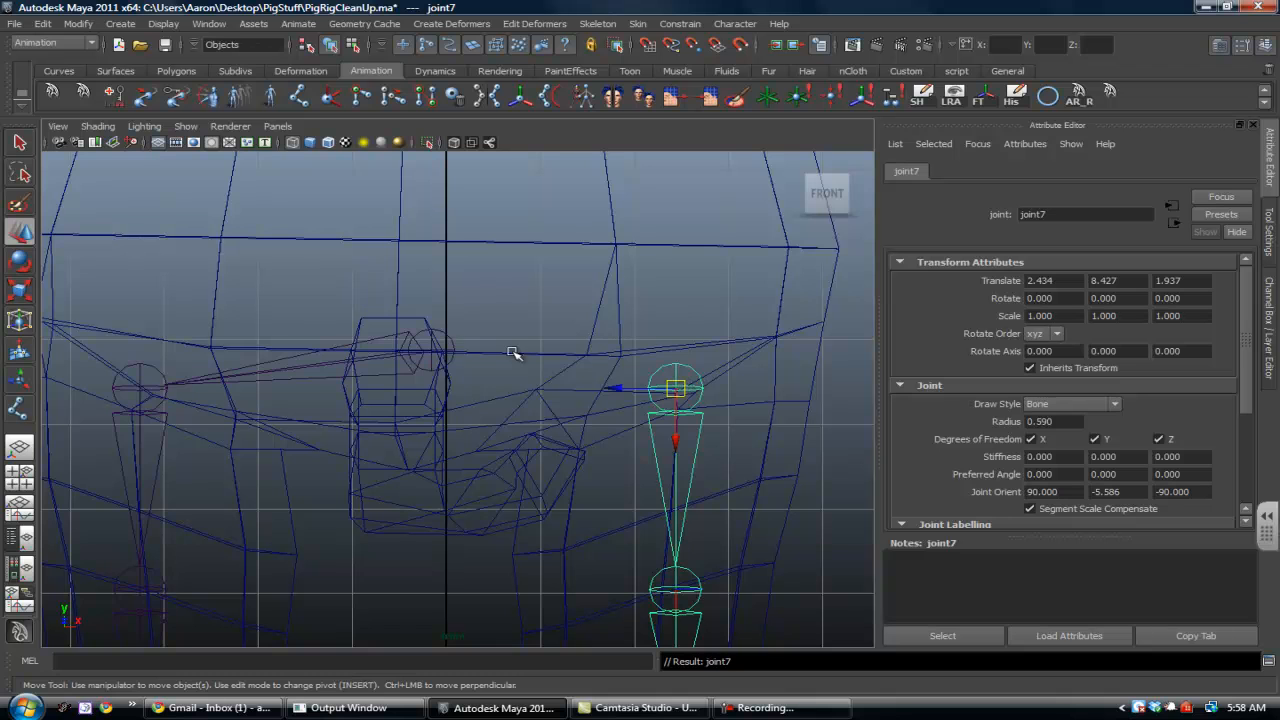
Parent the central pelvis joint to the positive-X hip joint, using the reversed selection order
left_click(444, 343)
left_click(678, 388)
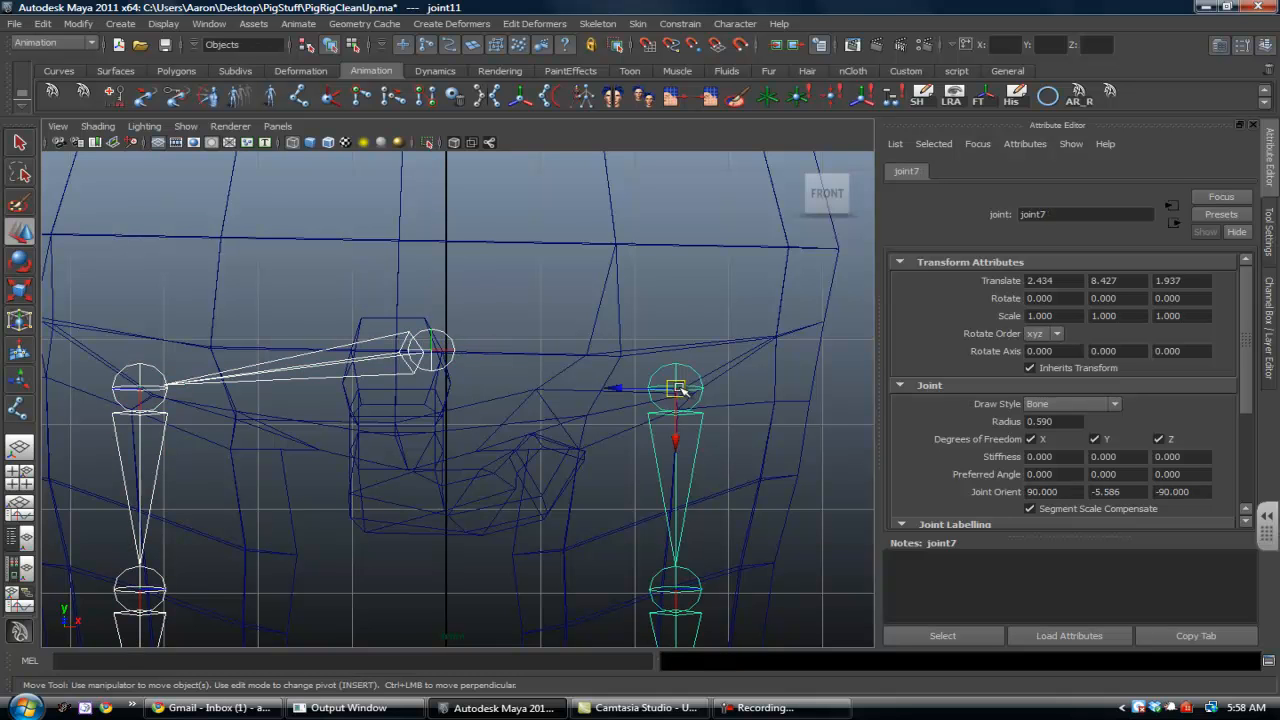
key("Up")
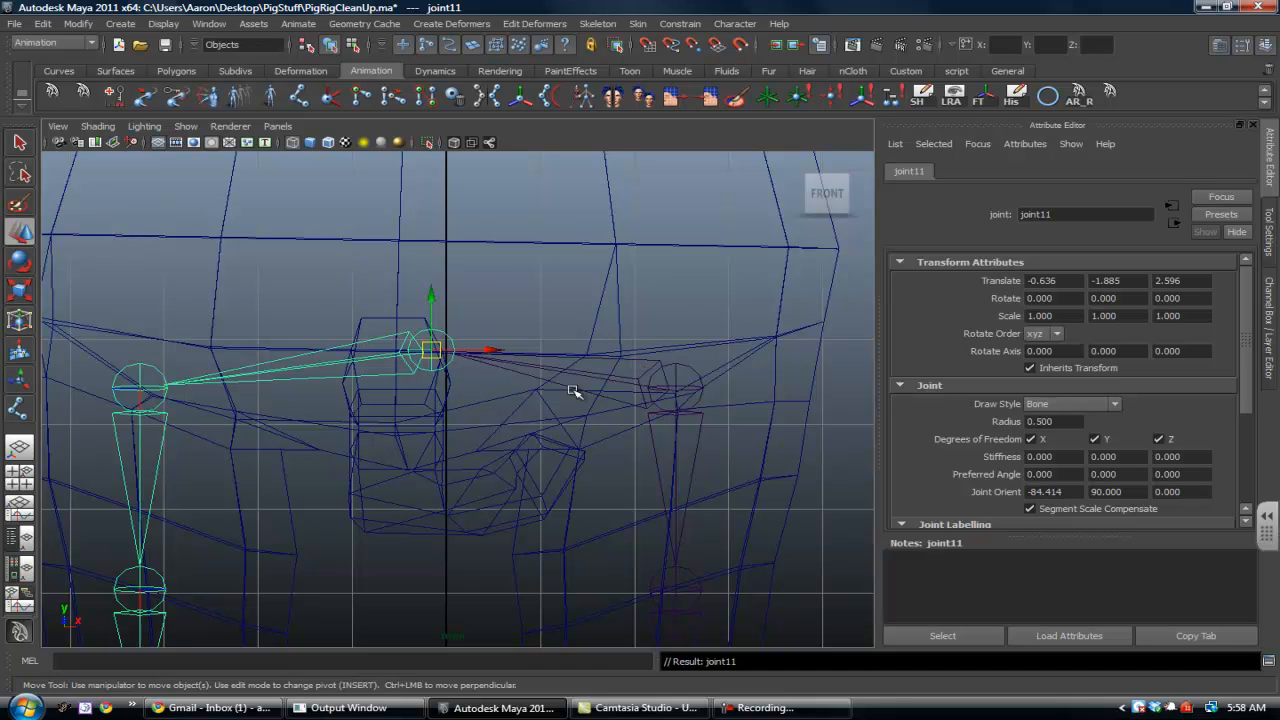
Test the reversed hierarchy by rotating the positive-X hip joint about -31 degrees in Y and undo the rotation
left_click(446, 361)
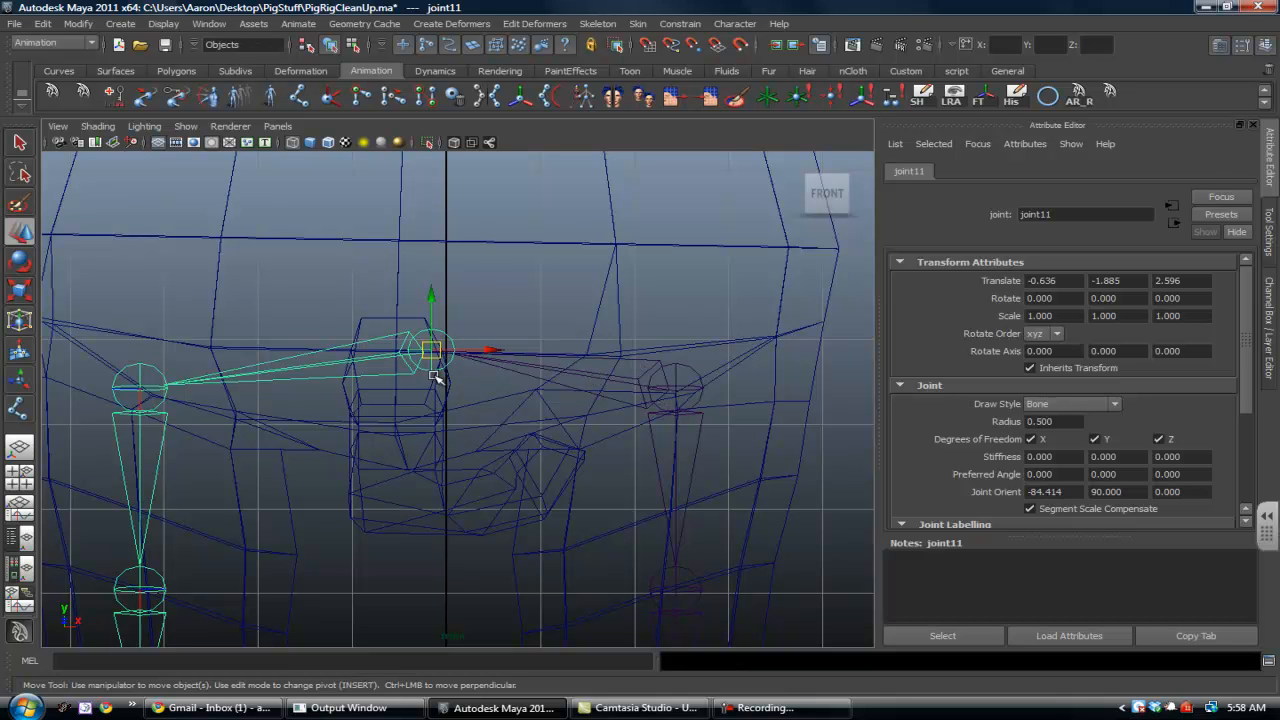
left_click(693, 386)
key("r")
key("e")
left_click_drag(714, 443, 677, 460)
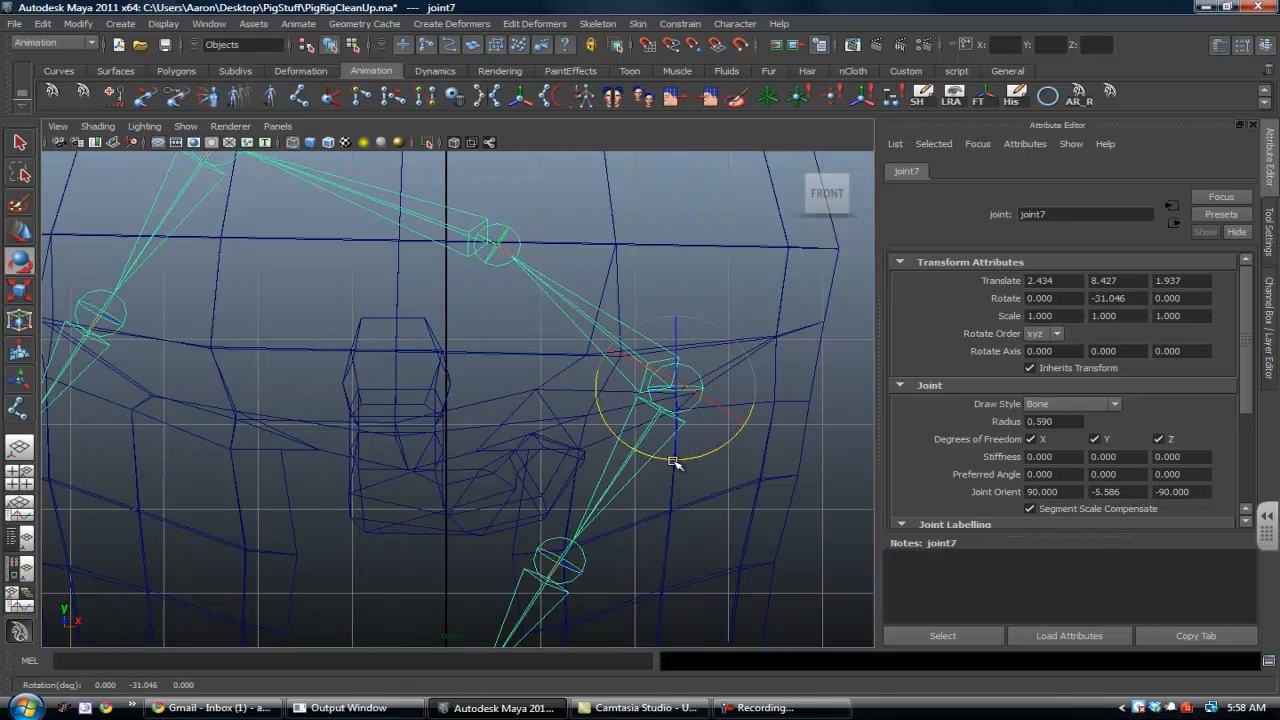
key("ctrl+z")
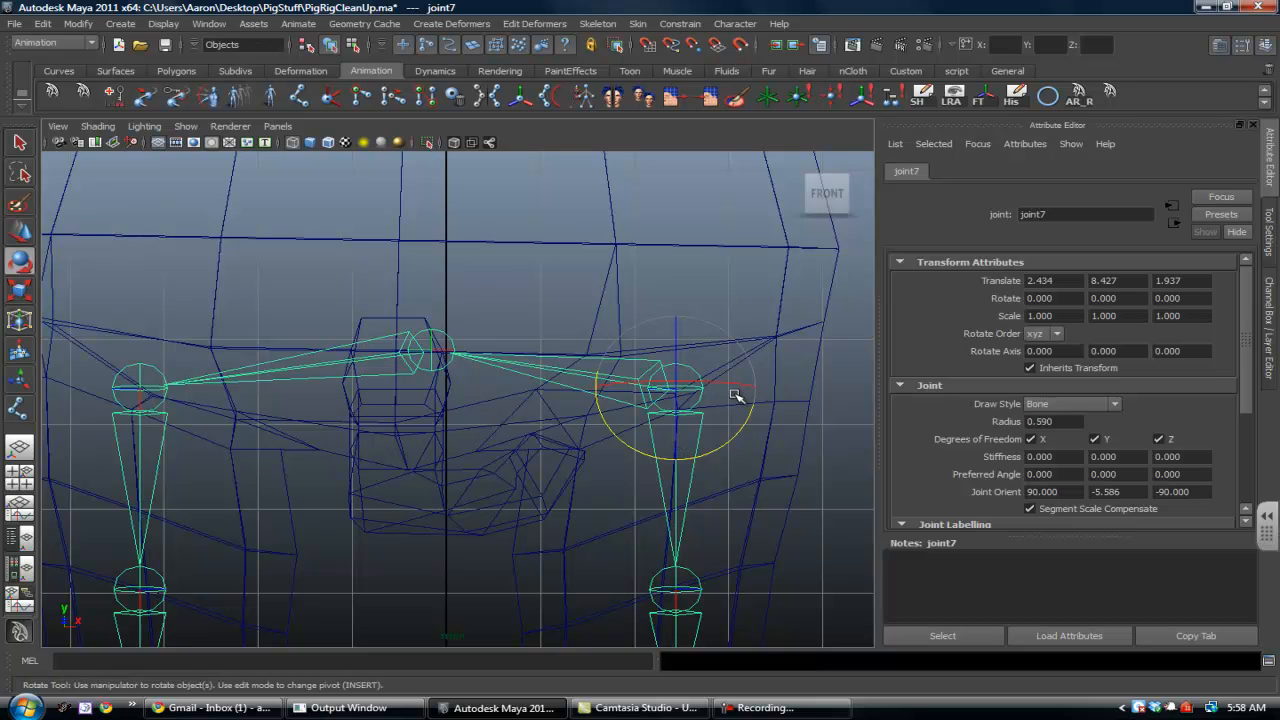
Unparent the central pelvis joint from the positive-X hip joint
left_click(771, 474)
left_click(440, 336)
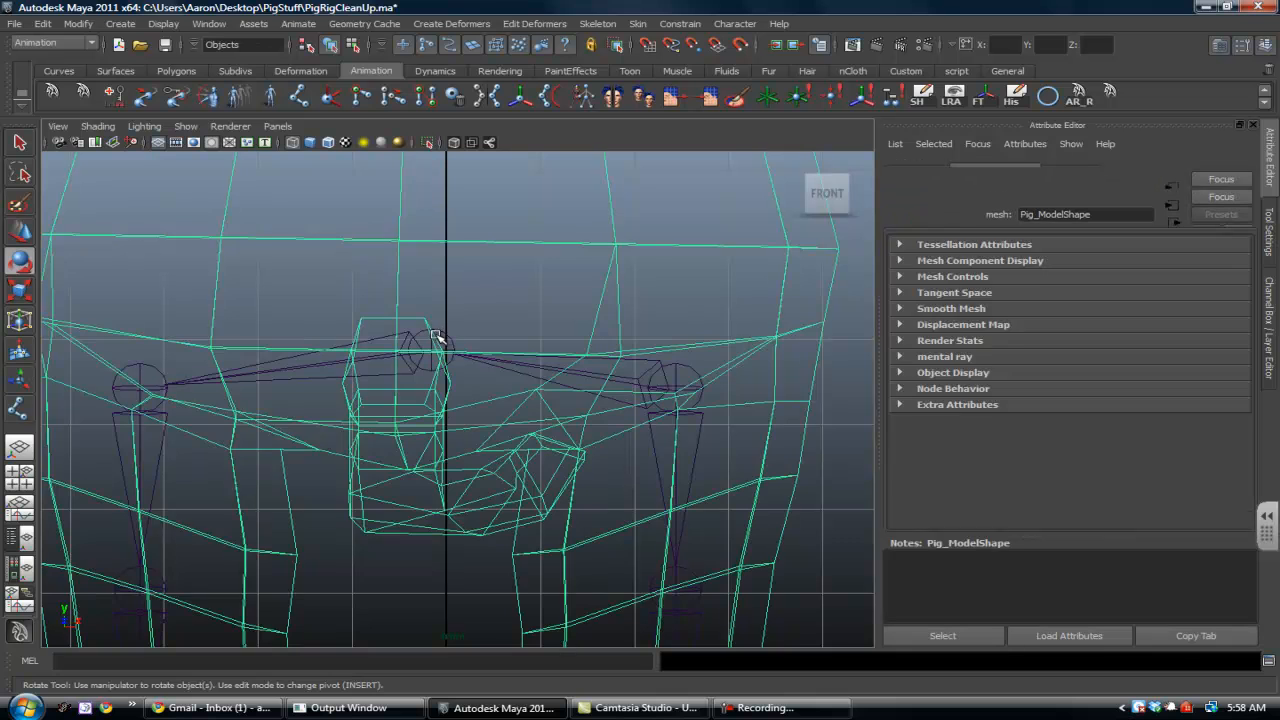
left_click(451, 337)
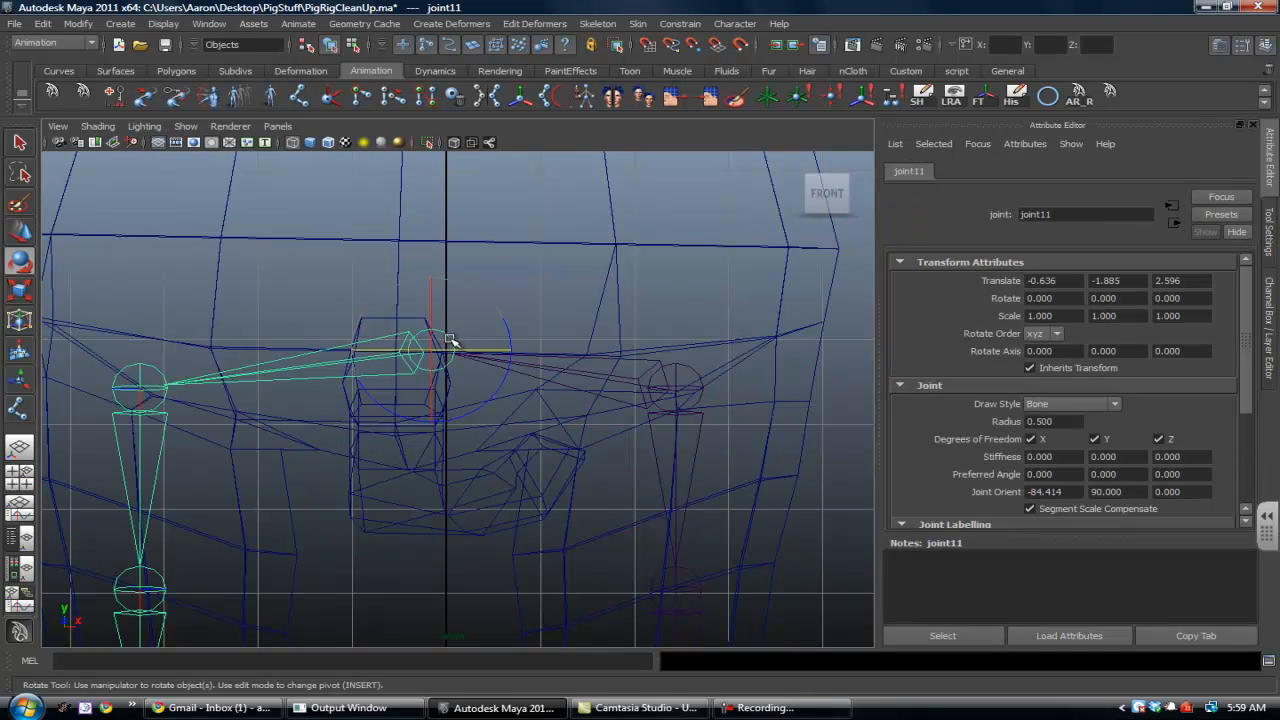
key("shift+p")
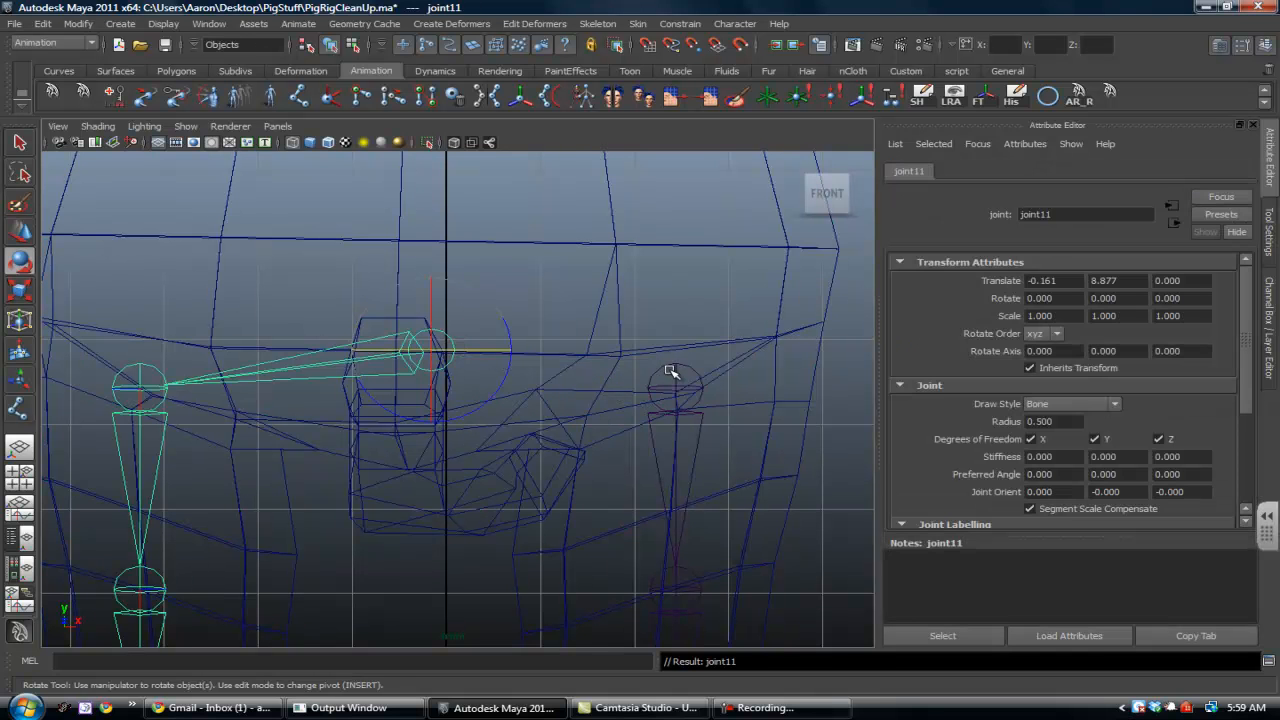
Parent the positive-X hip joint to the central pelvis joint
left_click(672, 366)
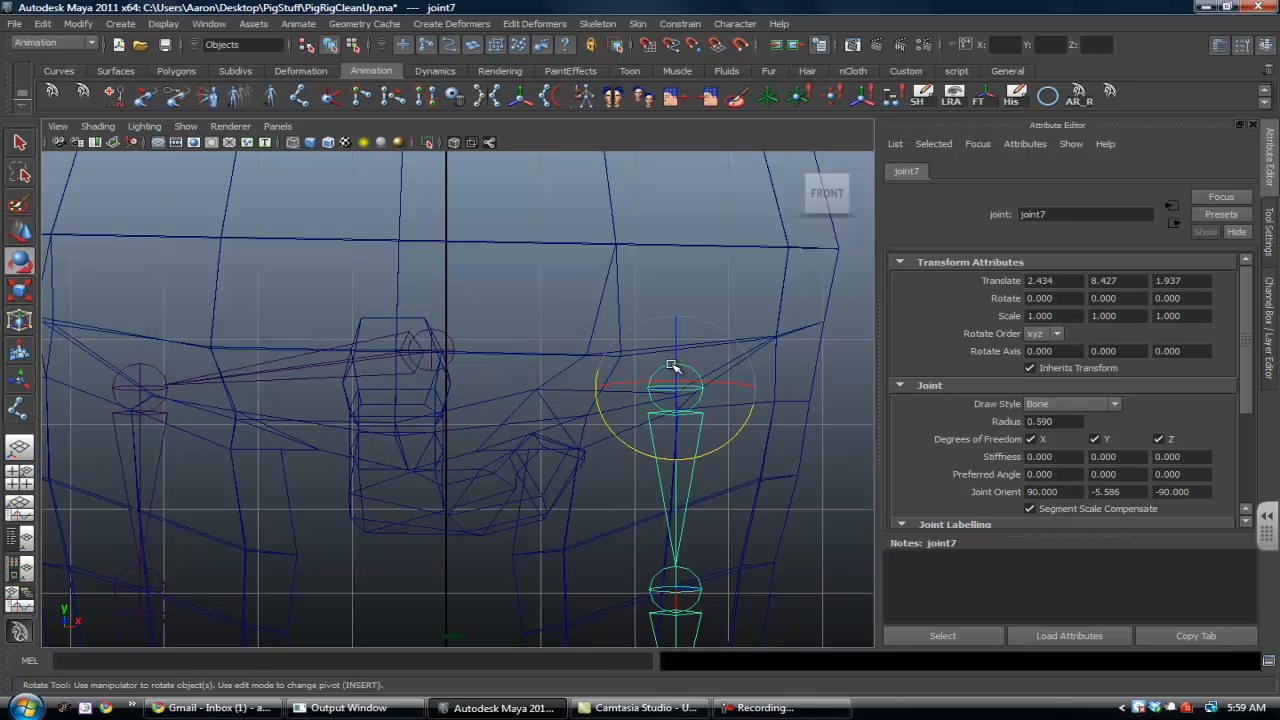
left_click(438, 332, "shift")
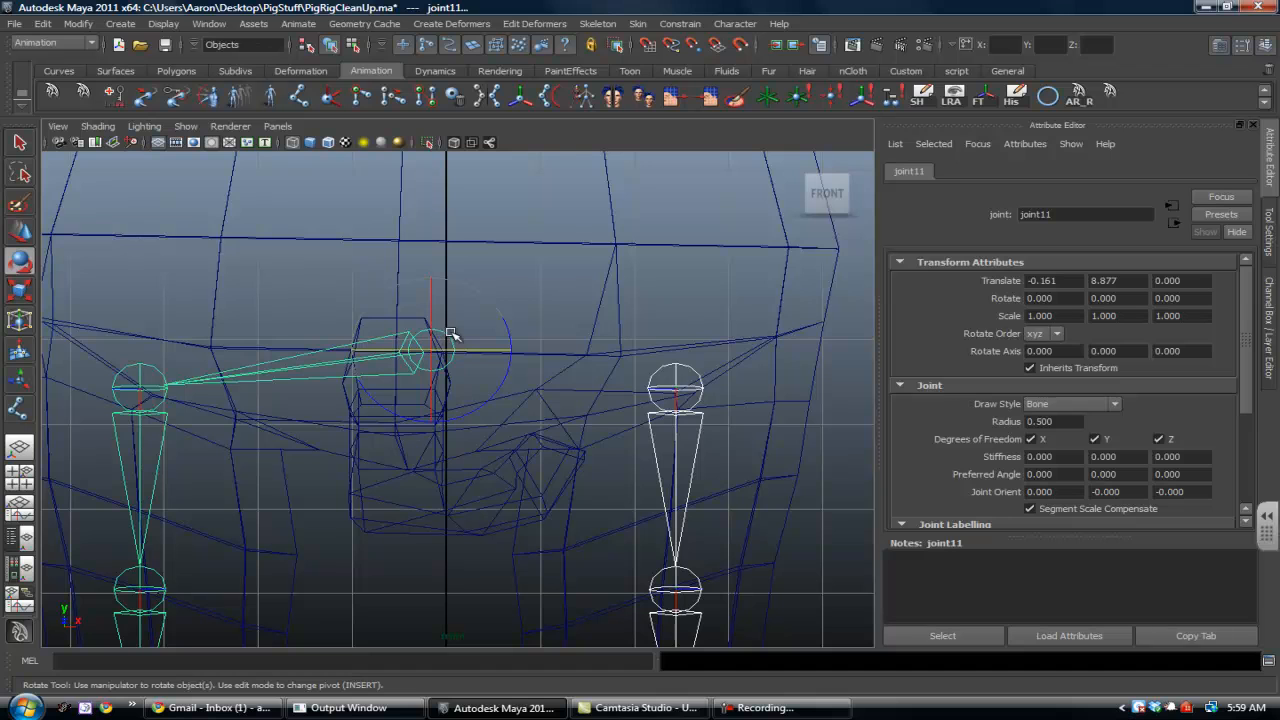
left_click(449, 334, "shift")
Examine the pig's torso from the pelvis to the neck in the front and side views to judge where spine joints belong
middle_click_drag(461, 309, 497, 454, "alt")
right_click_drag(497, 454, 423, 377, "alt")
middle_click_drag(430, 369, 436, 495, "alt")
right_click_drag(474, 489, 490, 460, "alt")
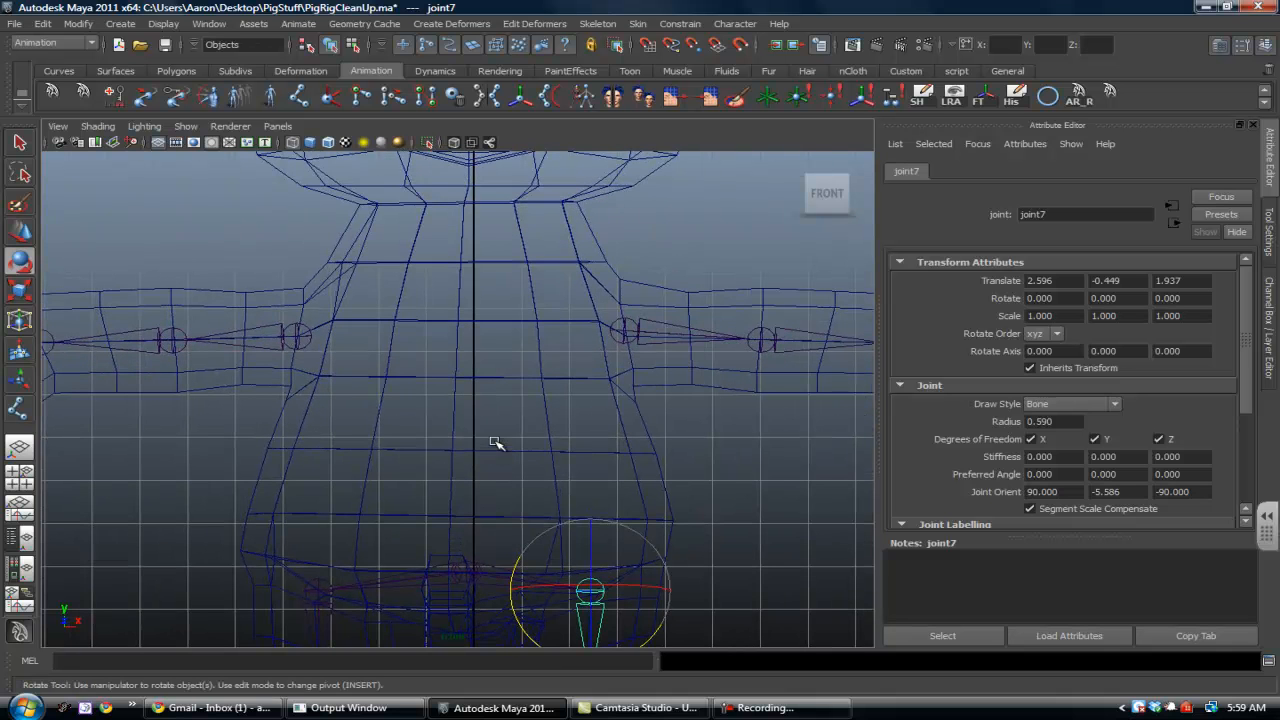
middle_click_drag(459, 473, 466, 383, "alt")
right_click_drag(466, 383, 494, 458, "alt")
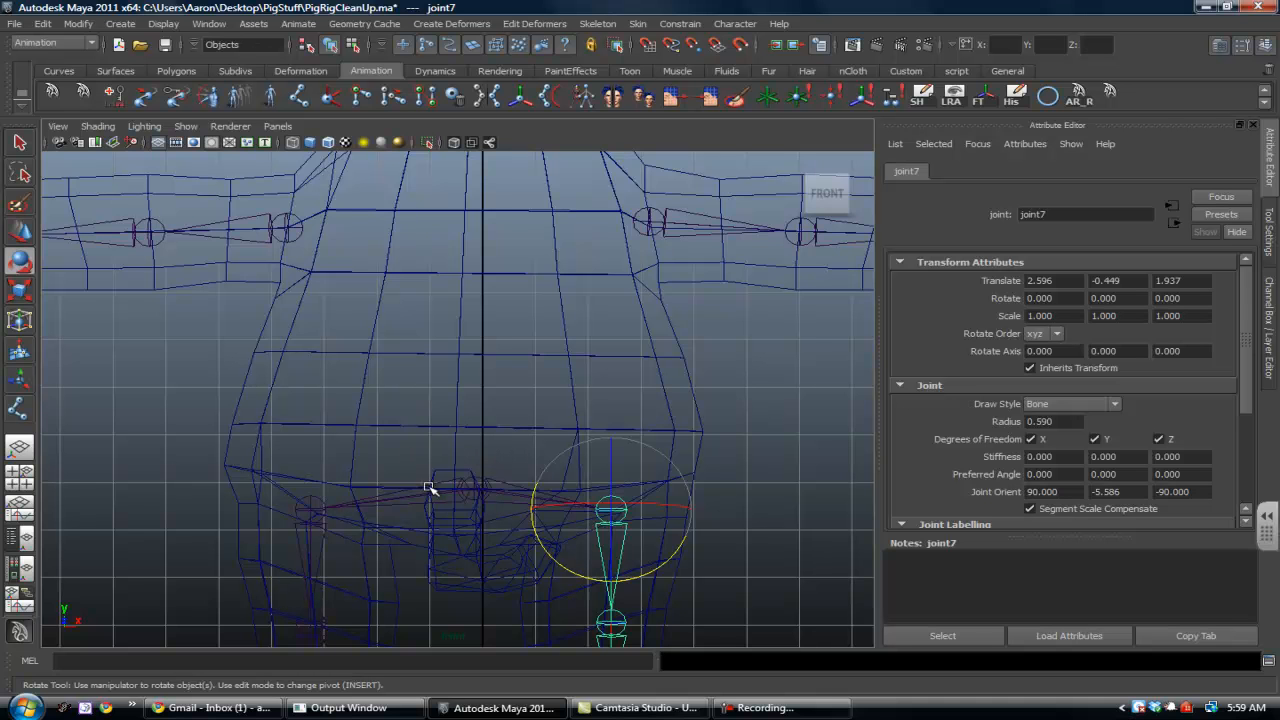
middle_click_drag(470, 468, 449, 514, "alt")
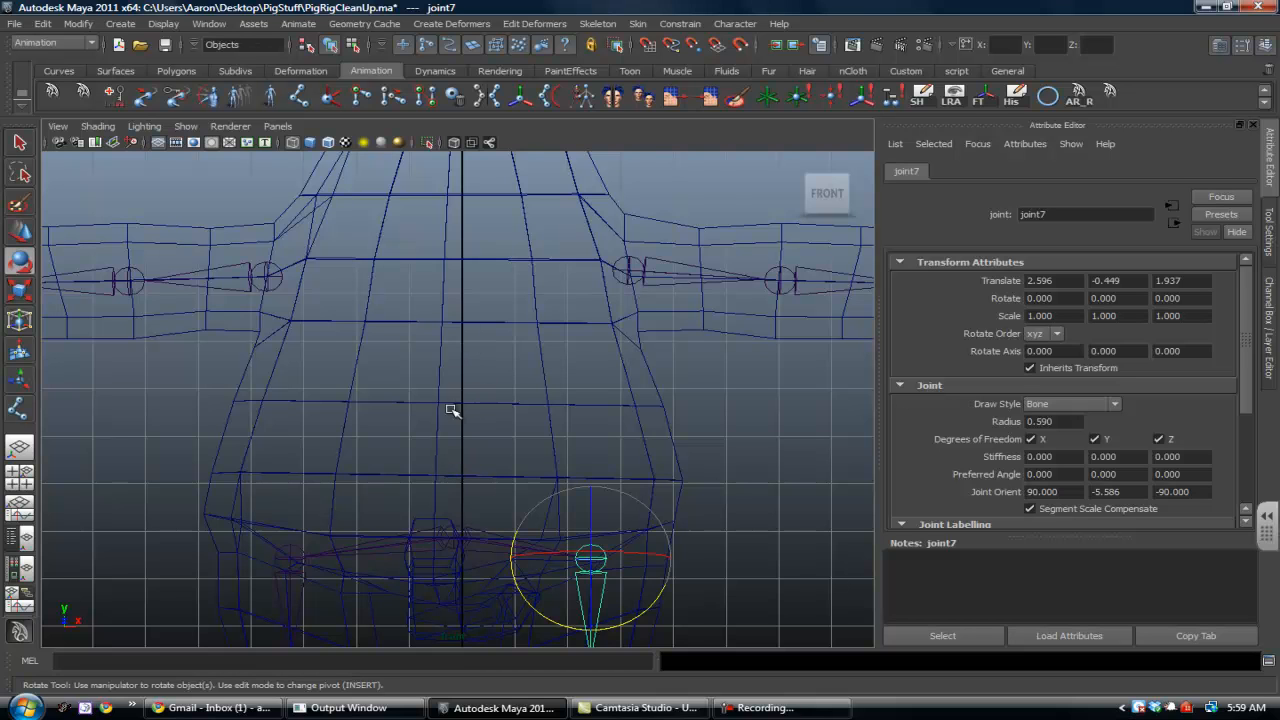
middle_click_drag(457, 328, 434, 477, "alt")
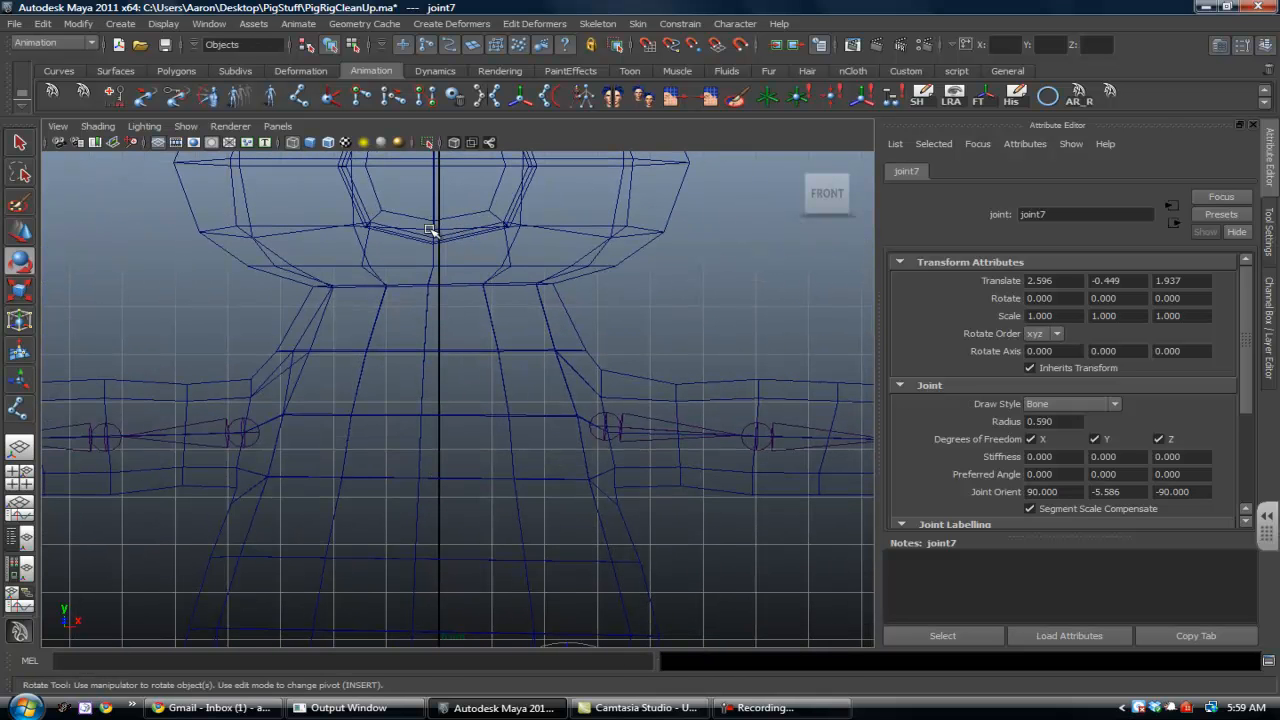
key("space")
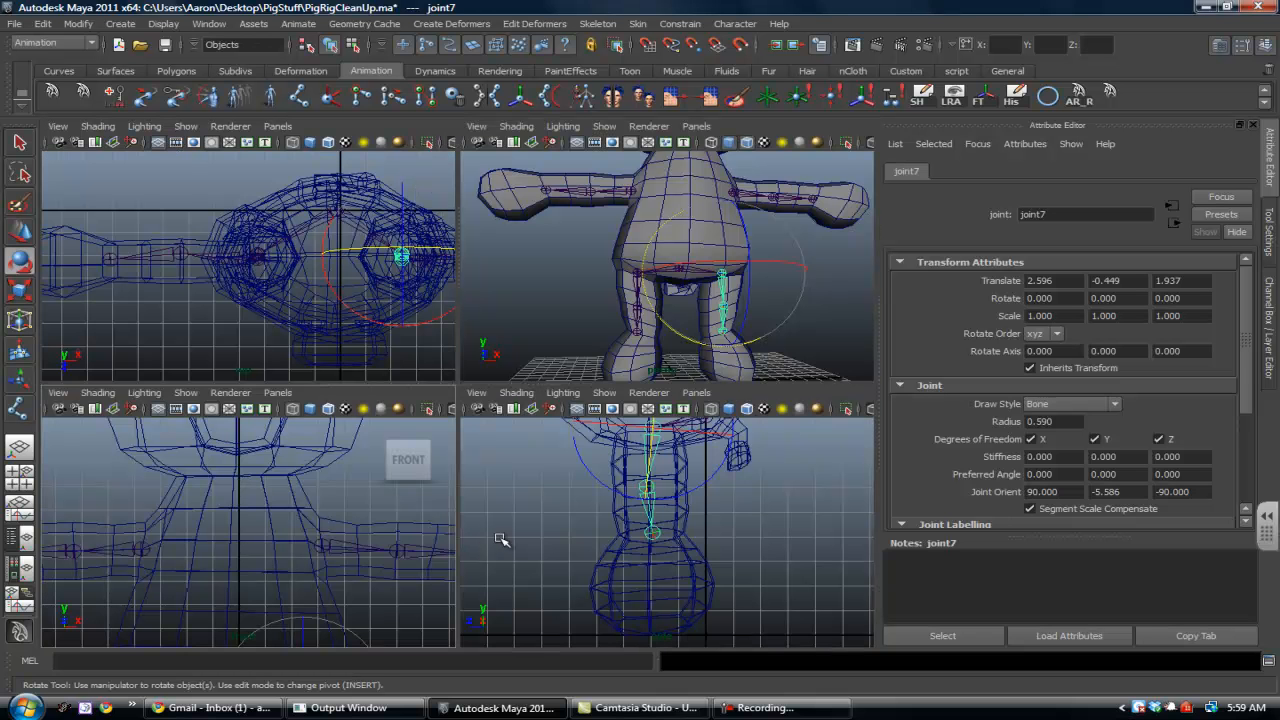
key("space")
middle_click_drag(408, 347, 409, 551, "alt")
middle_click_drag(403, 323, 403, 400, "alt")
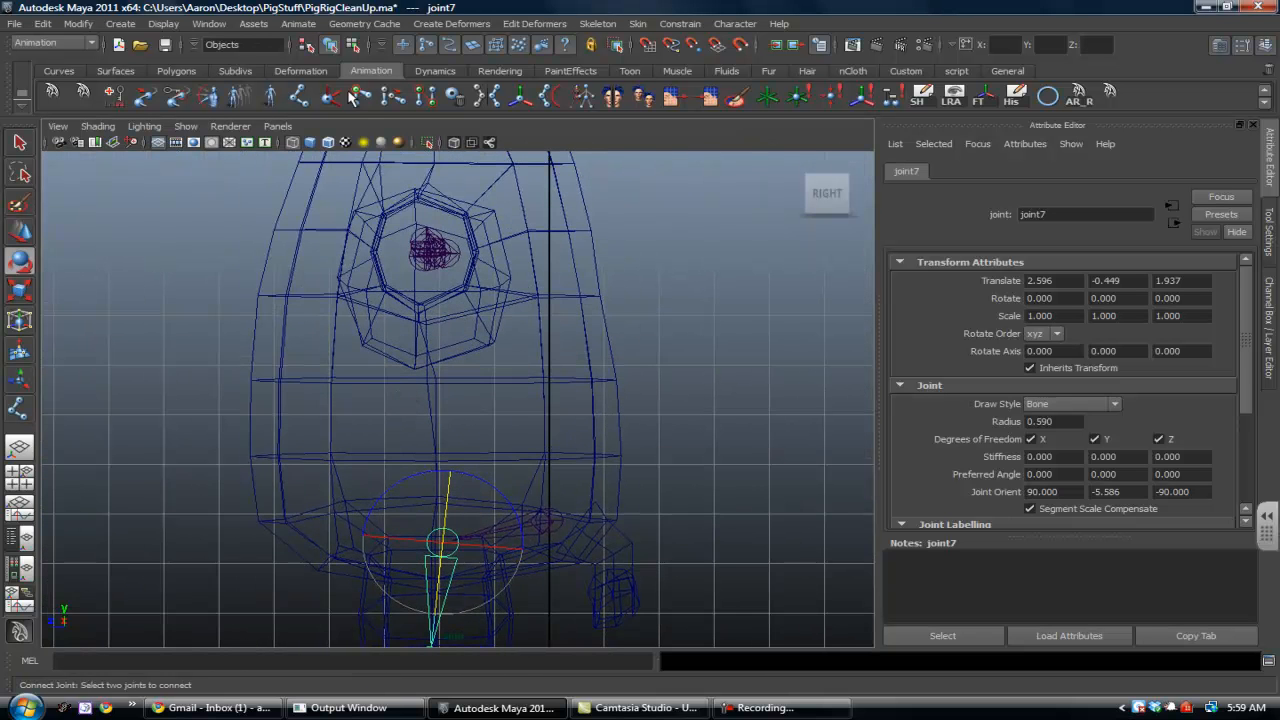
left_click(299, 96)
middle_click_drag(340, 284, 340, 224, "alt")
right_click_drag(375, 319, 401, 380, "alt")
middle_click_drag(484, 526, 470, 465, "alt")
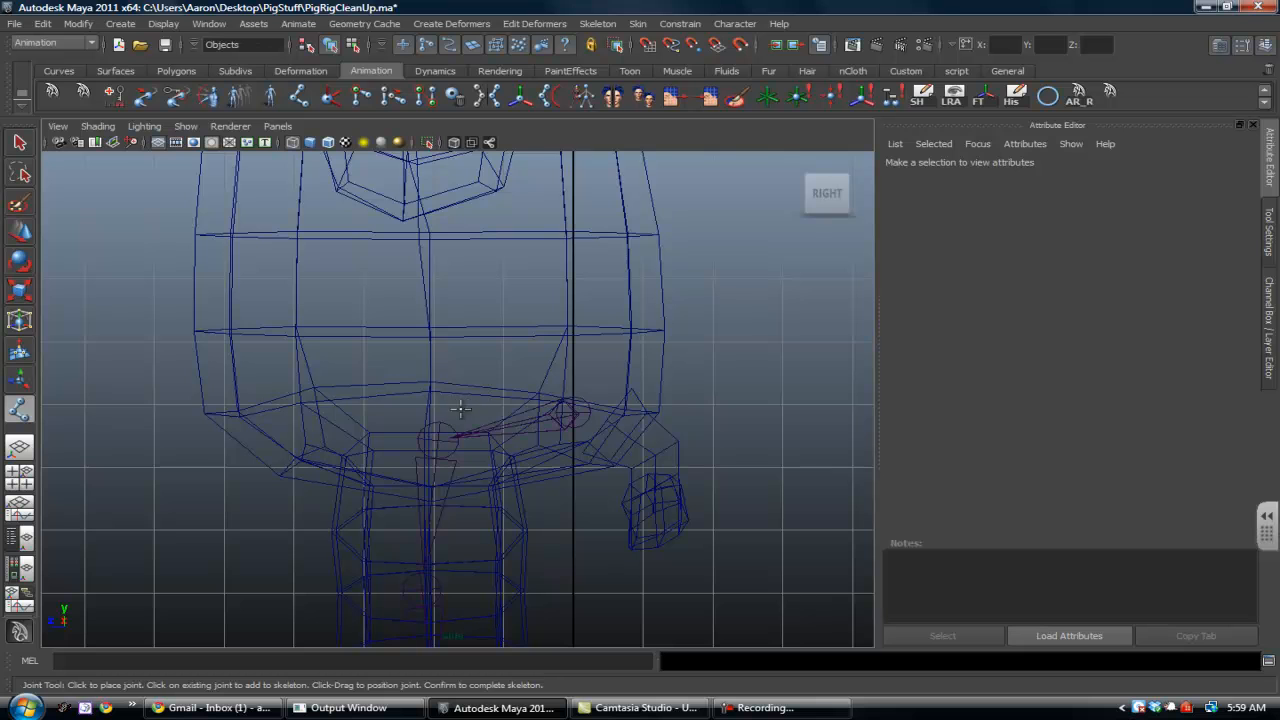
middle_click_drag(471, 404, 477, 455, "alt")
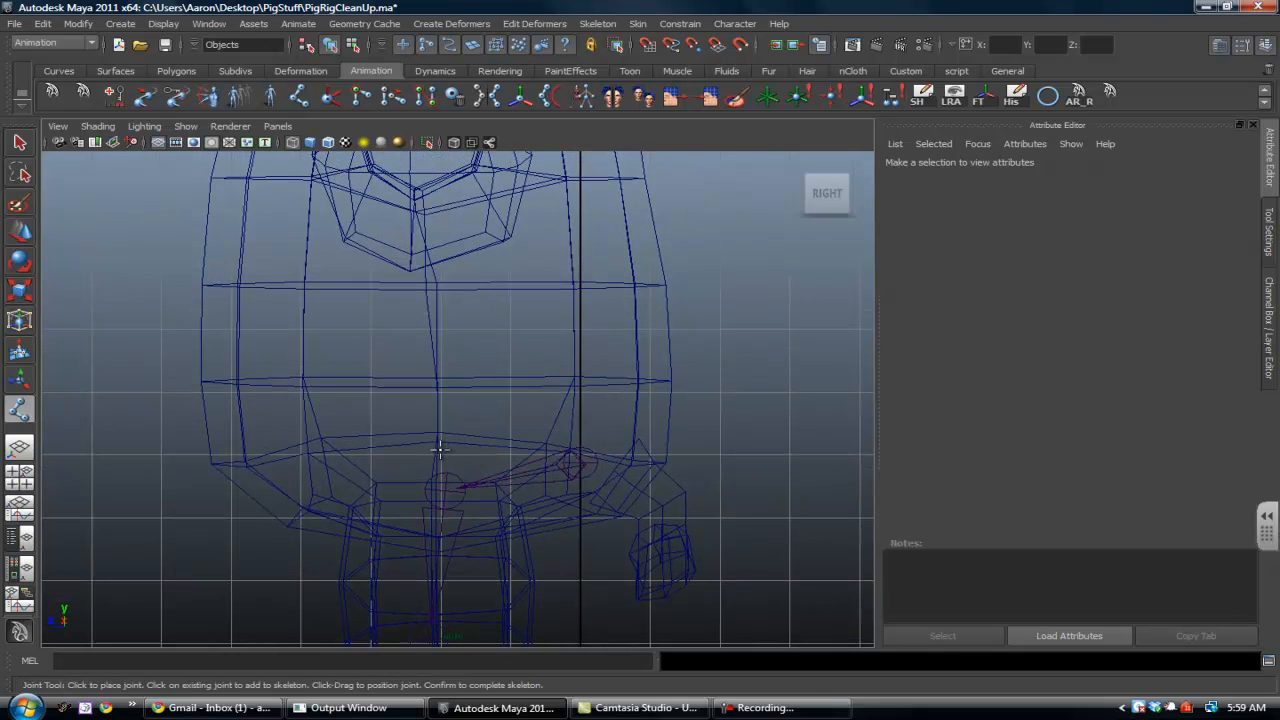
left_click(439, 439)
key("Return")
middle_click_drag(457, 397, 478, 472, "alt")
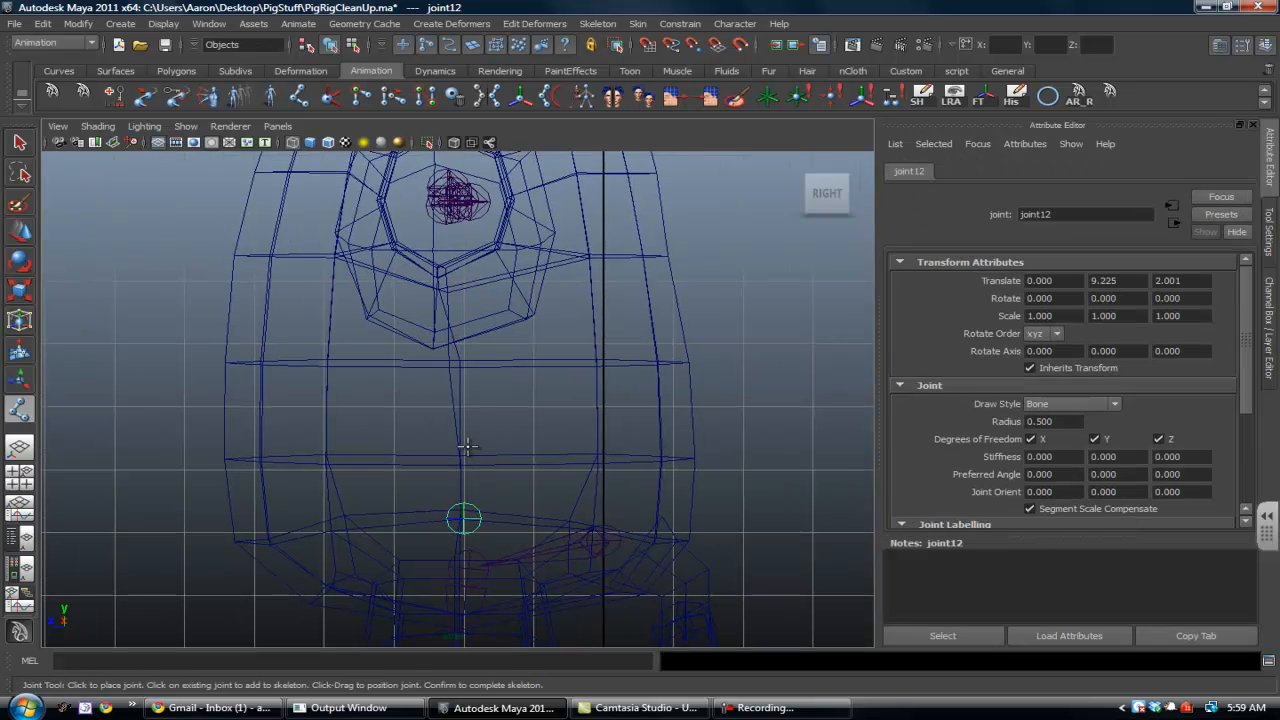
left_click(451, 445)
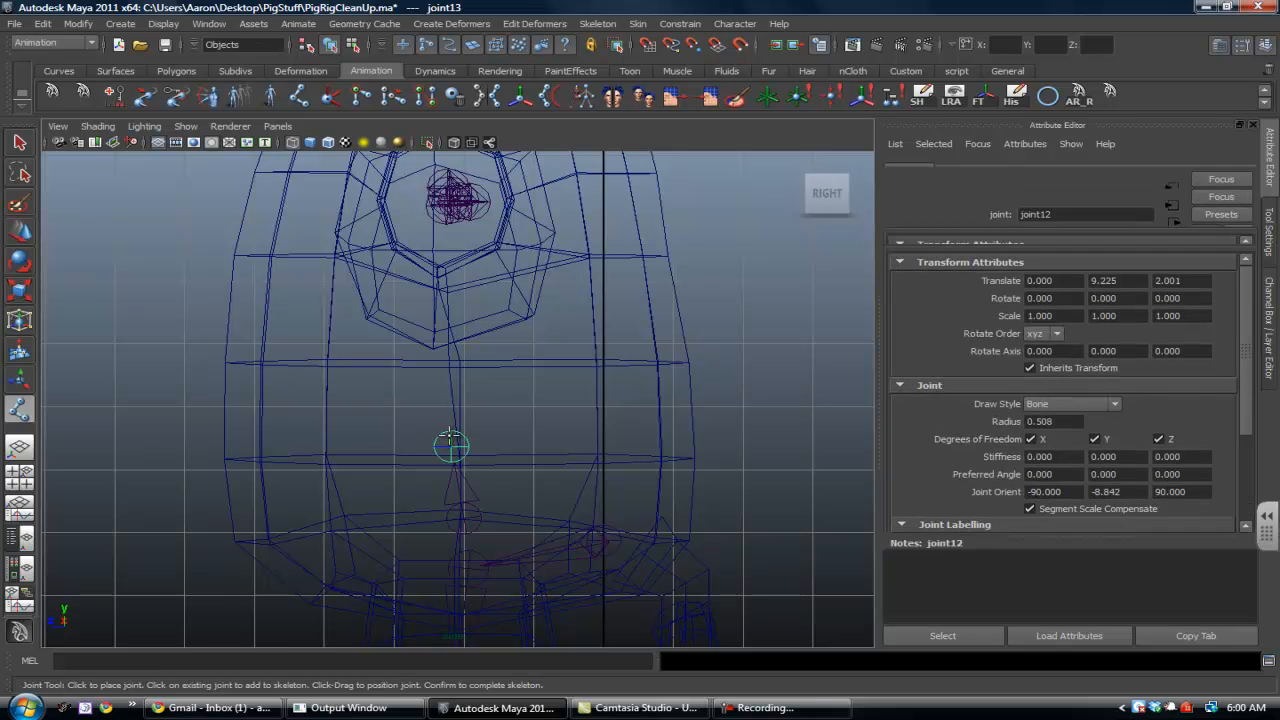
key("ctrl+z")
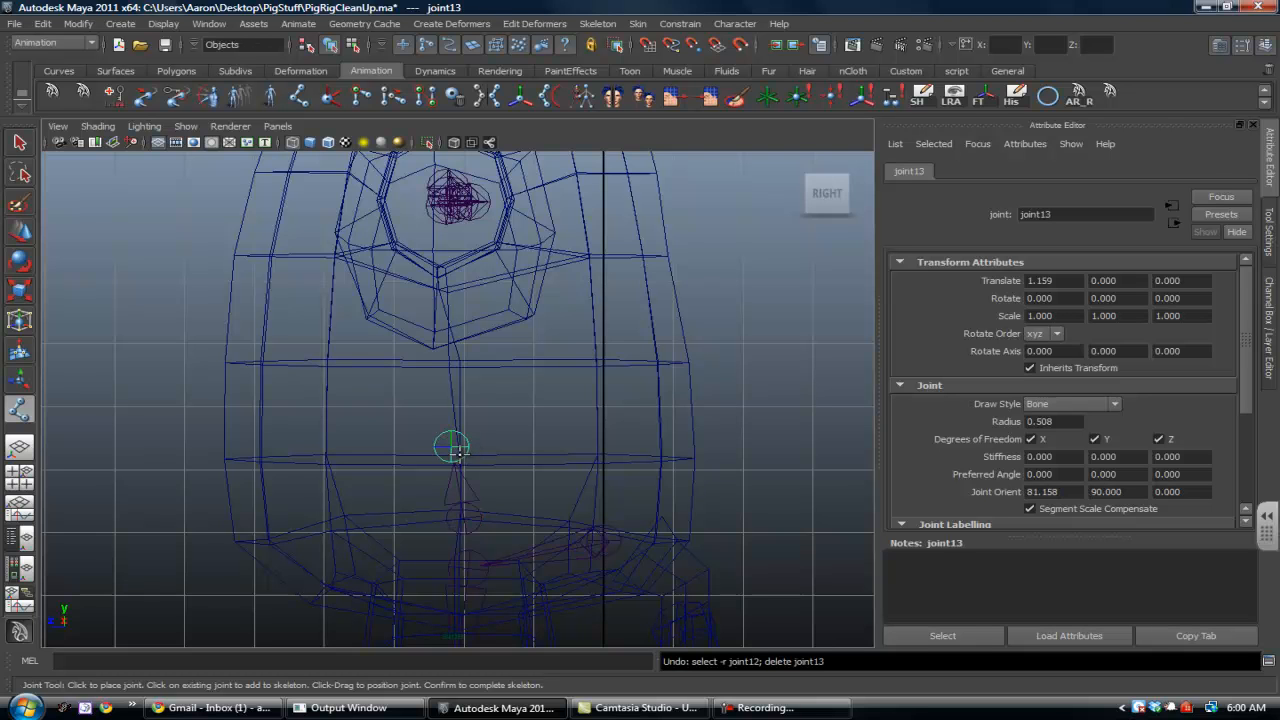
key("e")
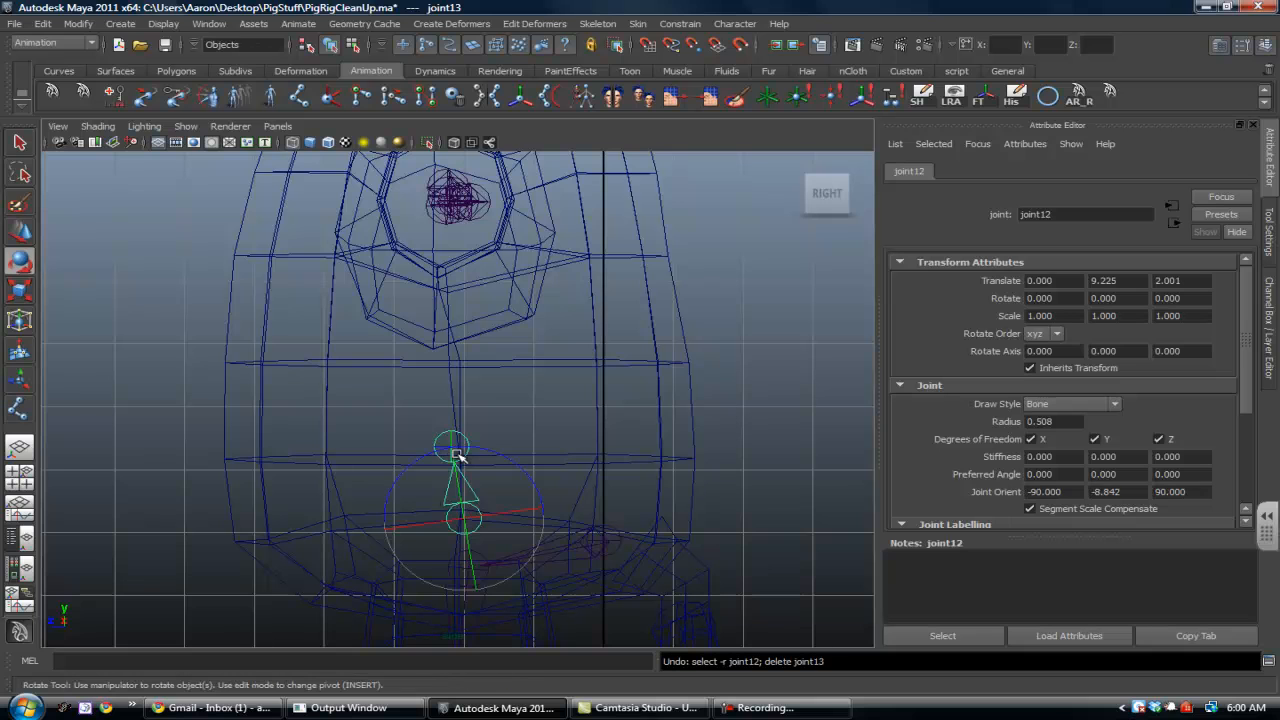
key("ctrl+z")
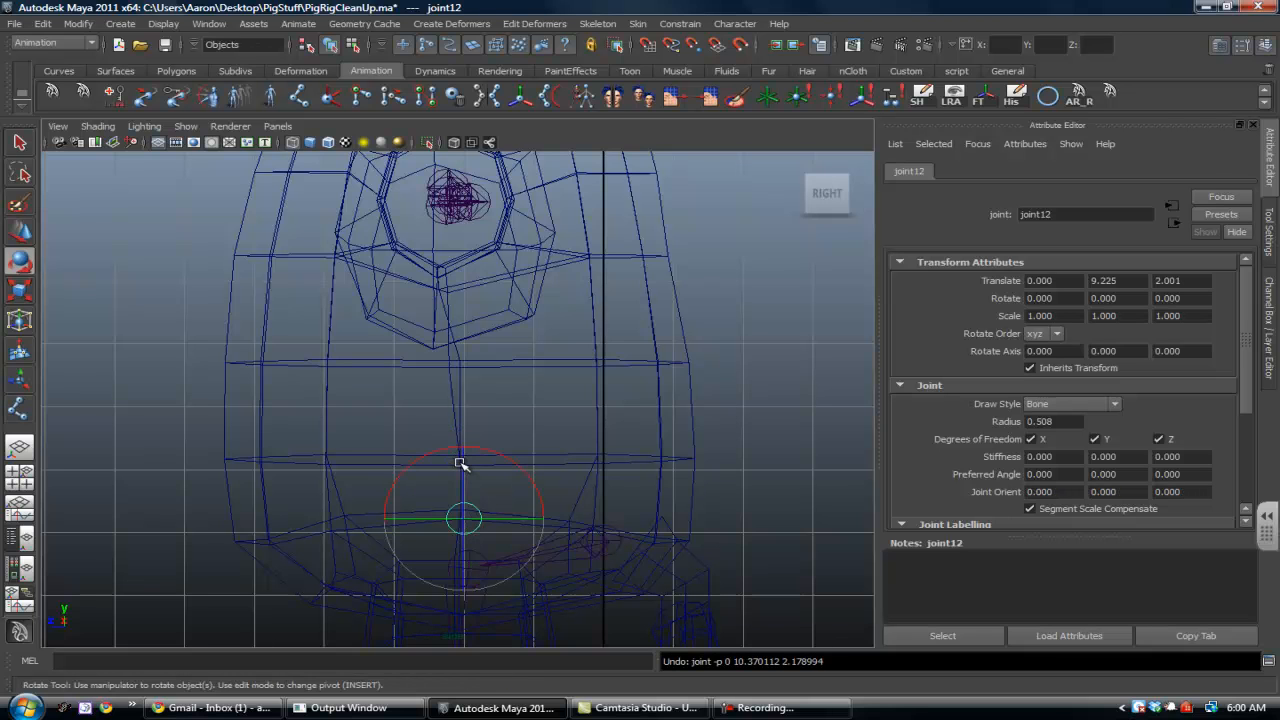
key("ctrl+z")
key("y")
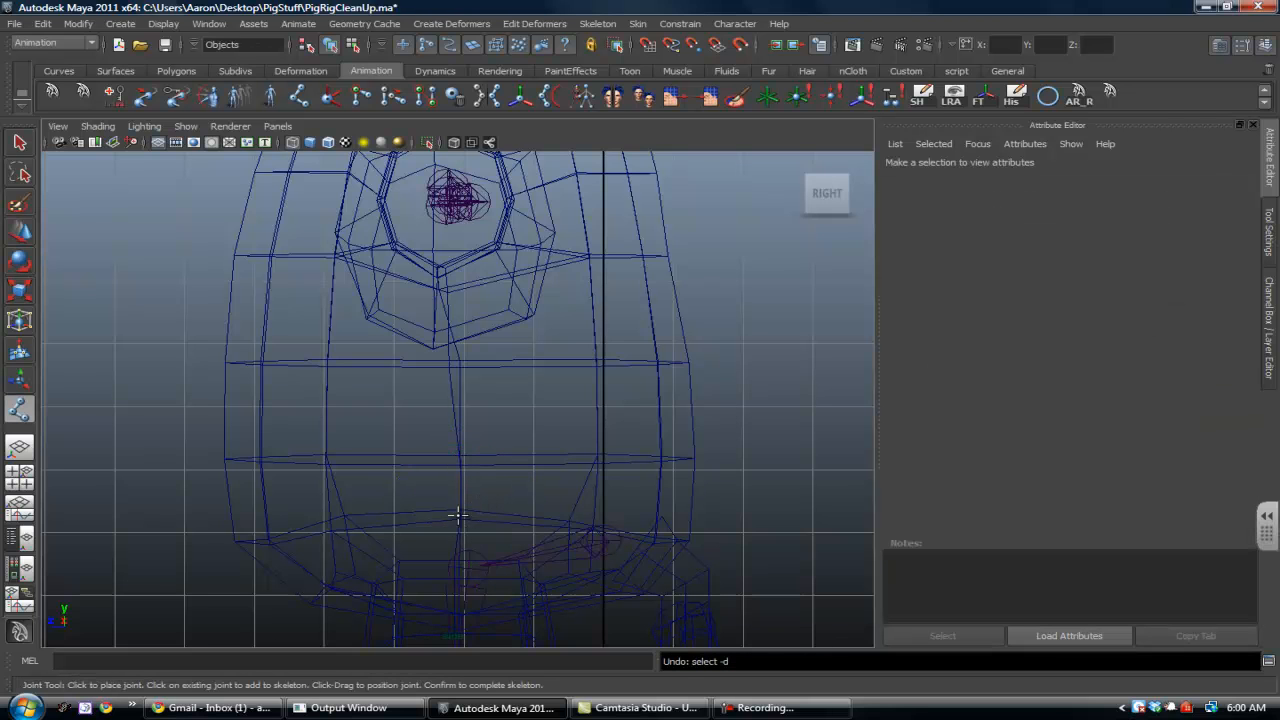
Draw a five-joint spine chain in the side view, from just above the hips through the belly, chest and neck base into the lower head
left_click(294, 100)
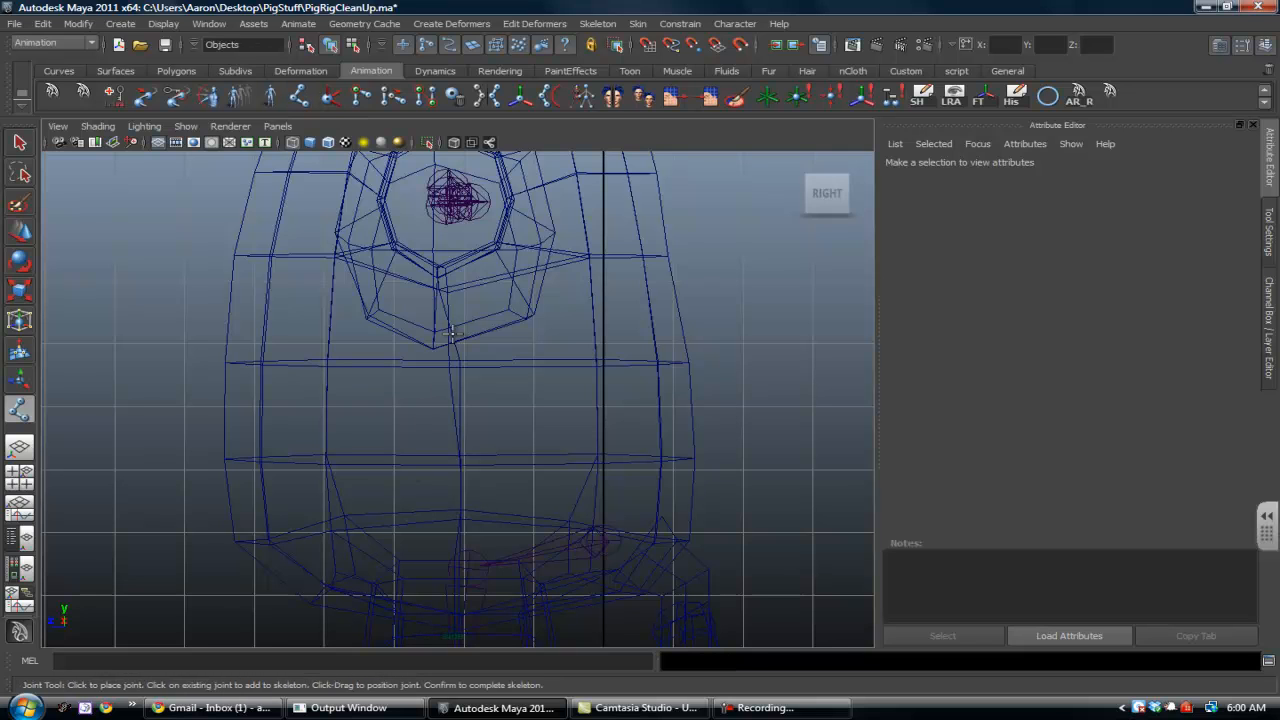
left_click(462, 517)
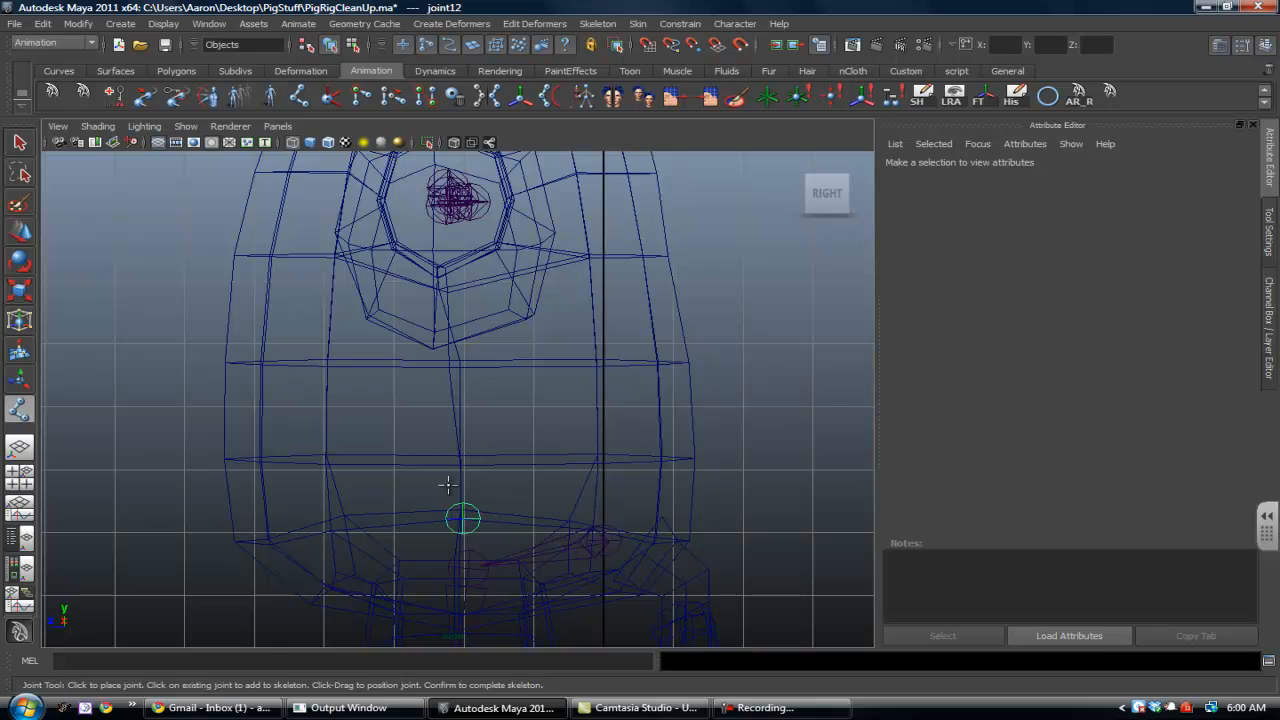
left_click(445, 368)
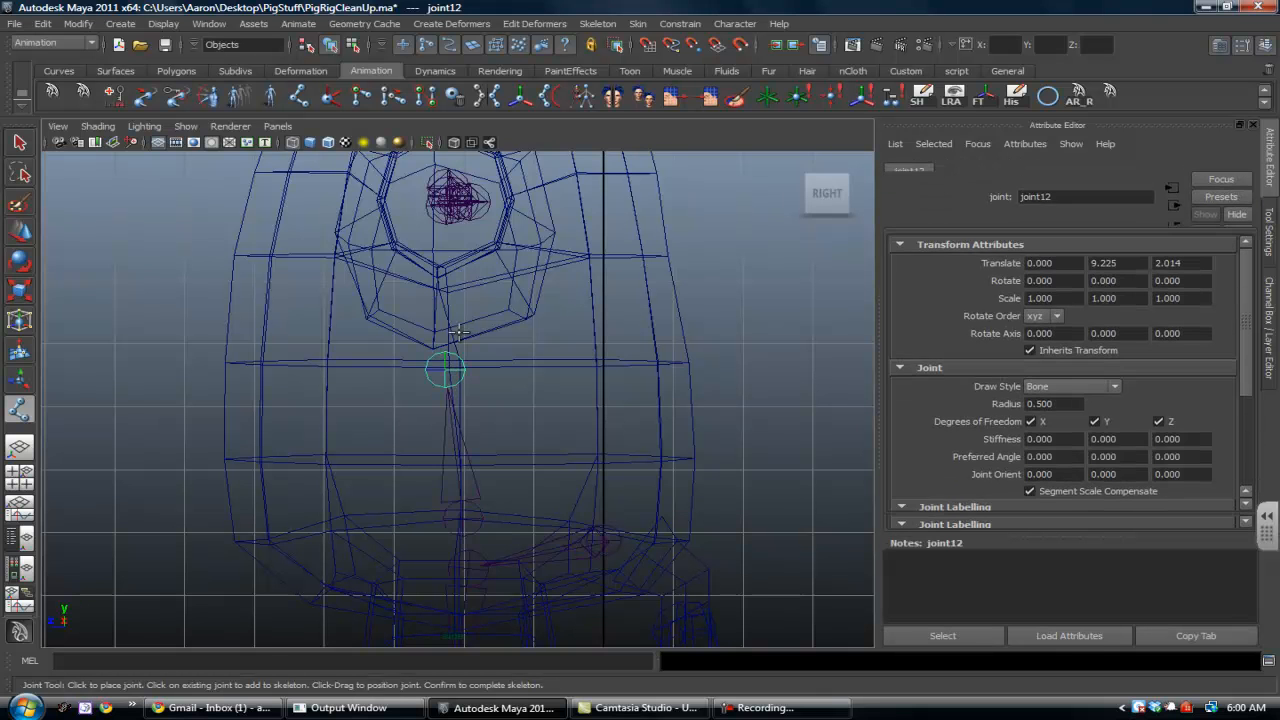
left_click(483, 258)
middle_click_drag(534, 250, 557, 581, "alt")
left_click(482, 334)
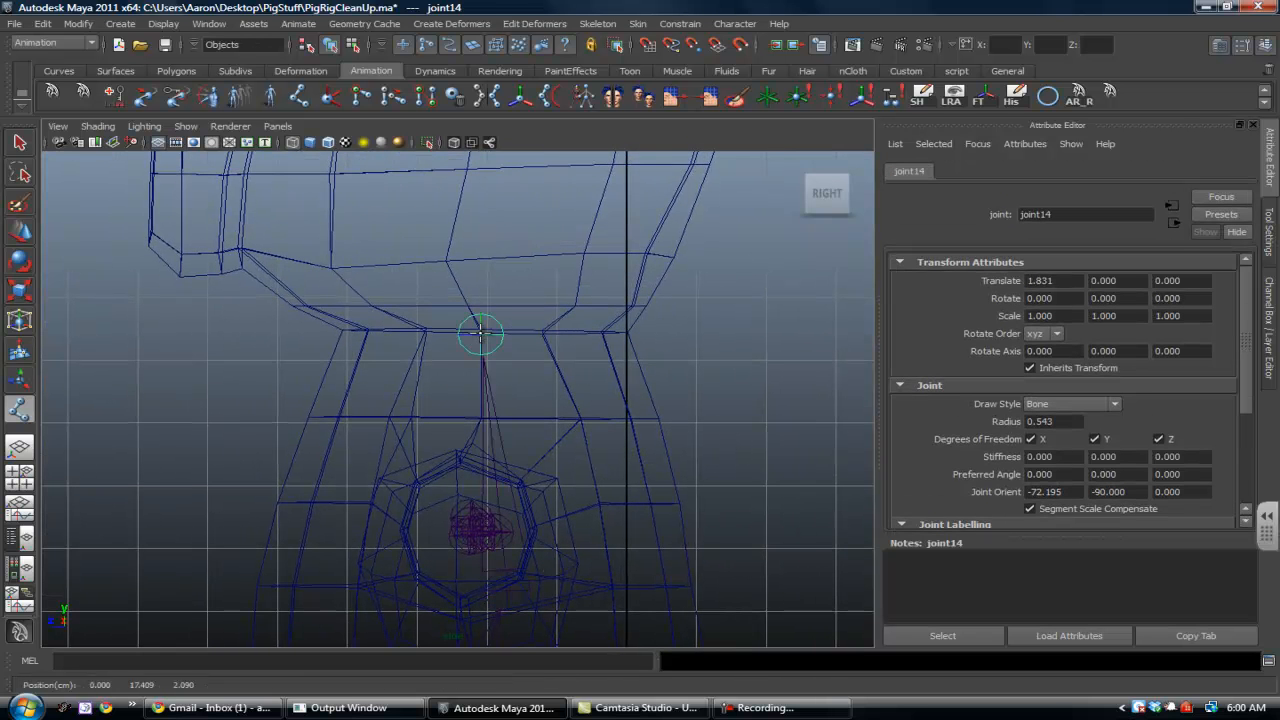
middle_click_drag(460, 227, 487, 331, "alt")
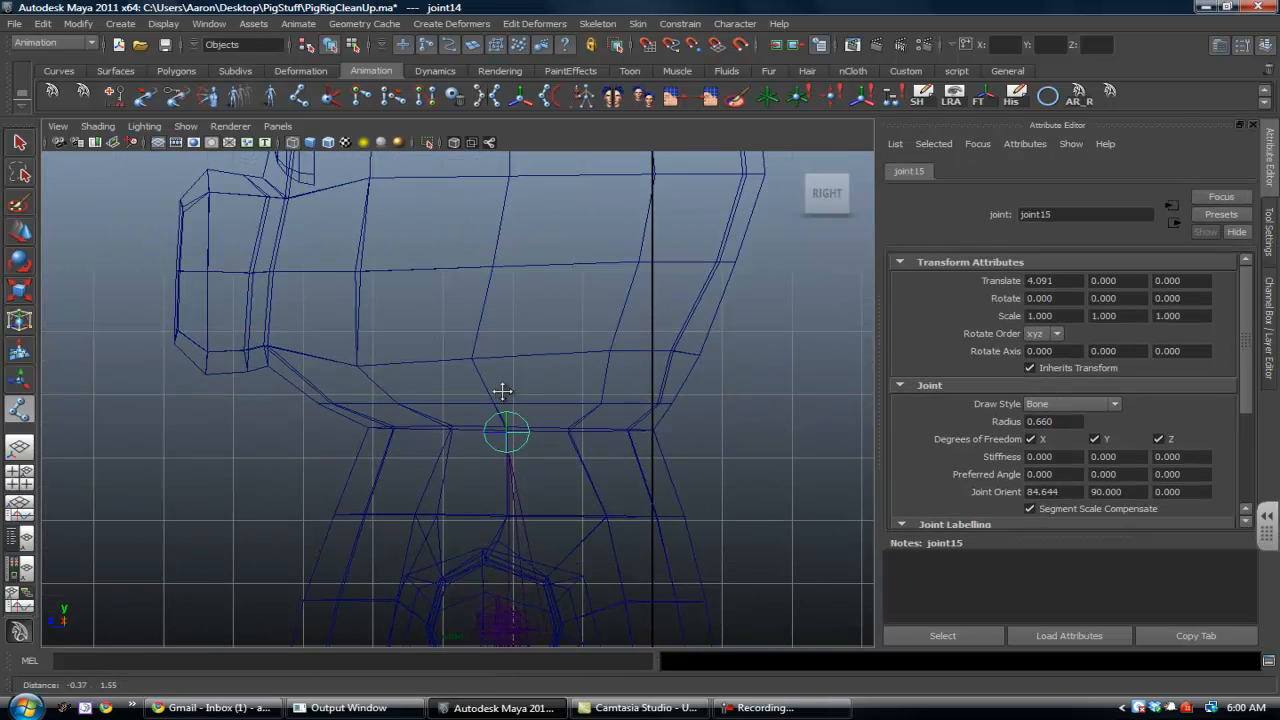
left_click(470, 346)
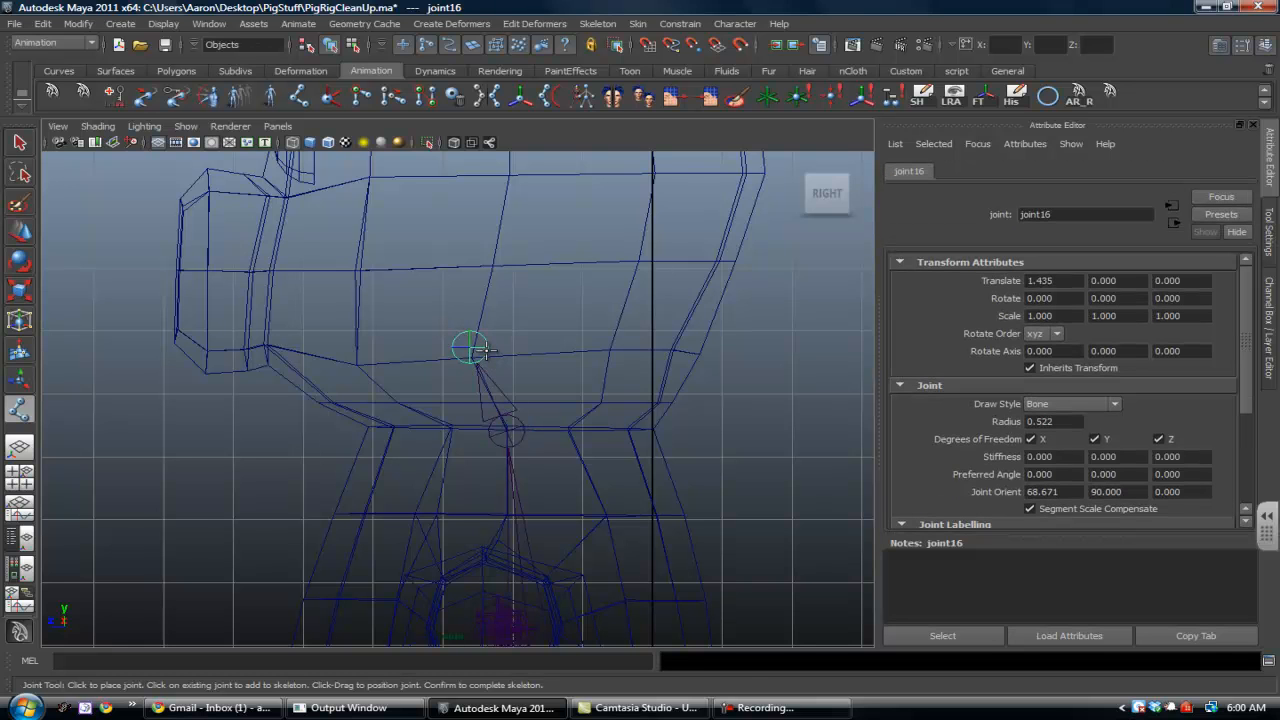
middle_click_drag(518, 430, 462, 226, "alt")
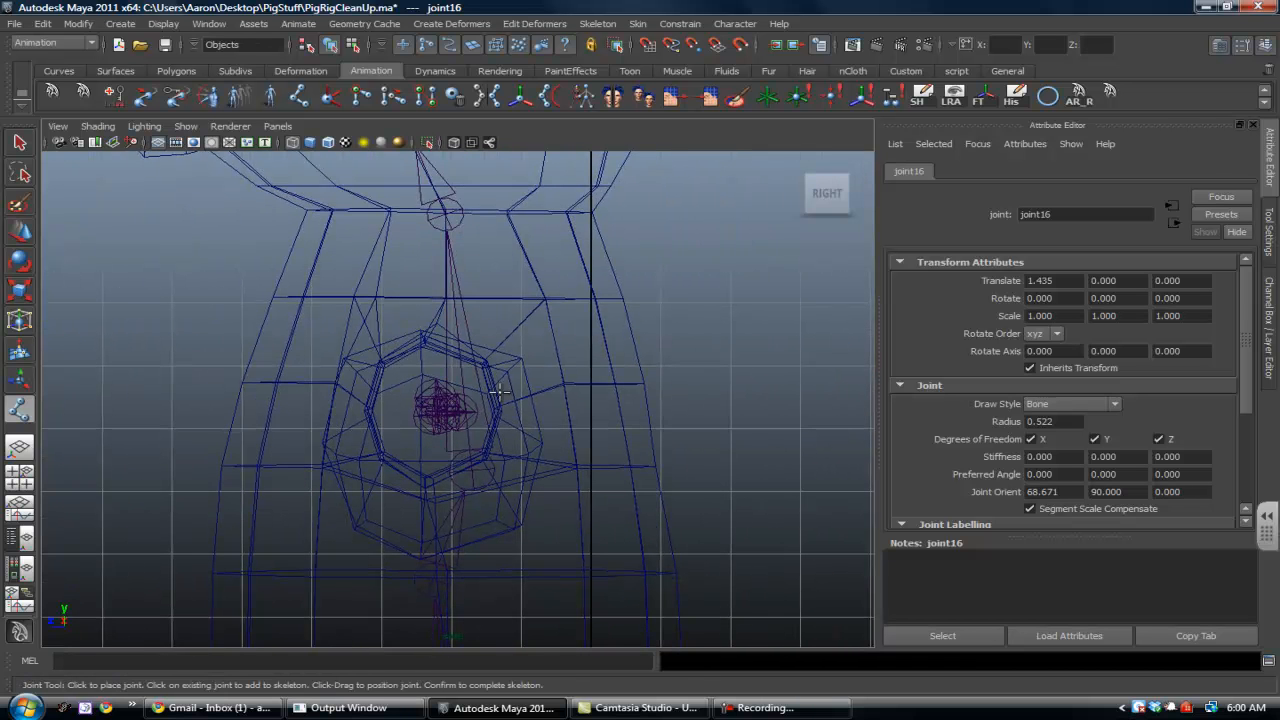
middle_click_drag(471, 380, 481, 428, "alt")
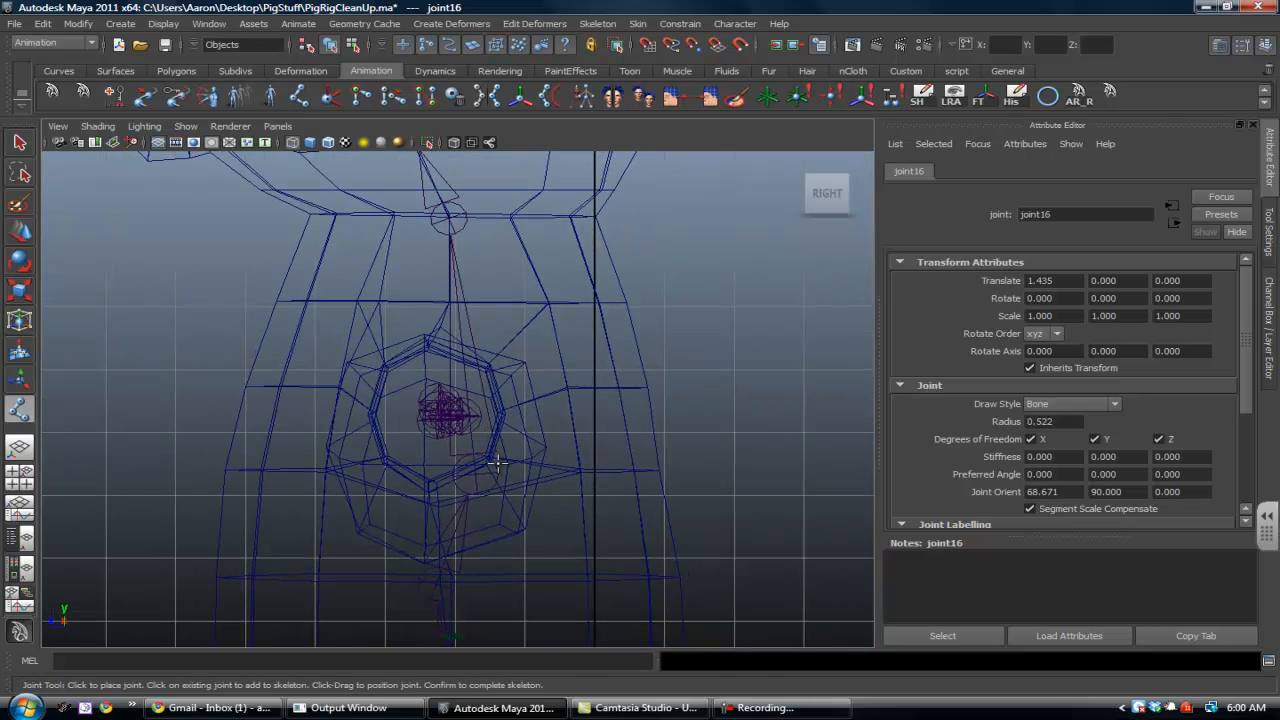
middle_click_drag(468, 378, 494, 327, "alt")
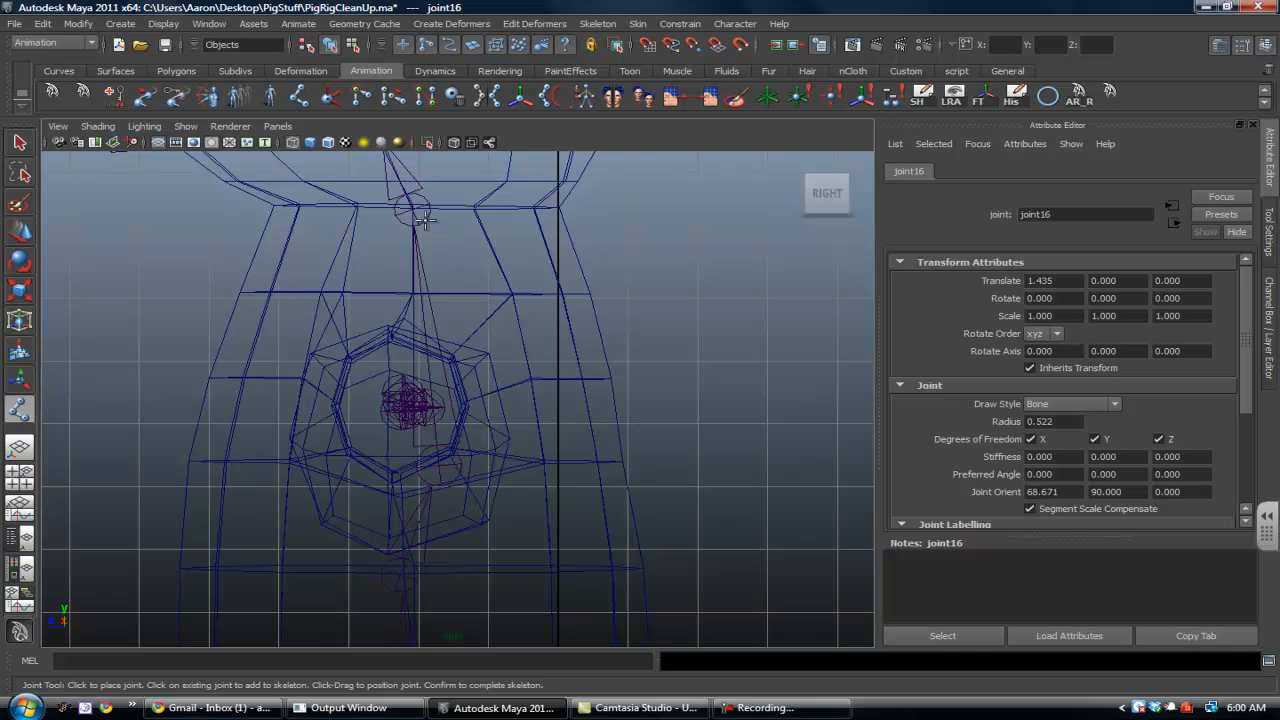
scroll(470, 385, "up", 3)
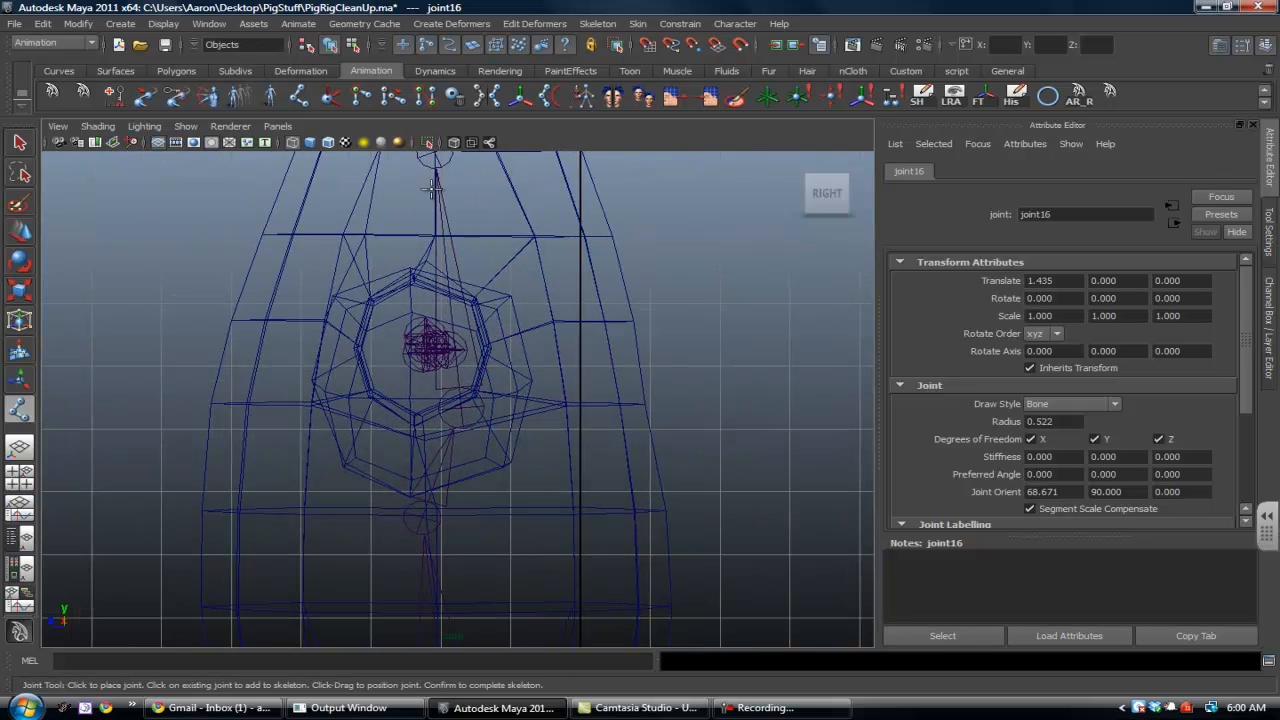
key("w")
Unparent the negative-X hip joint from the central pelvis joint
left_click(443, 374)
middle_click_drag(443, 418, 421, 227, "alt")
middle_click_drag(404, 434, 402, 303, "alt")
right_click_drag(396, 328, 505, 457, "alt")
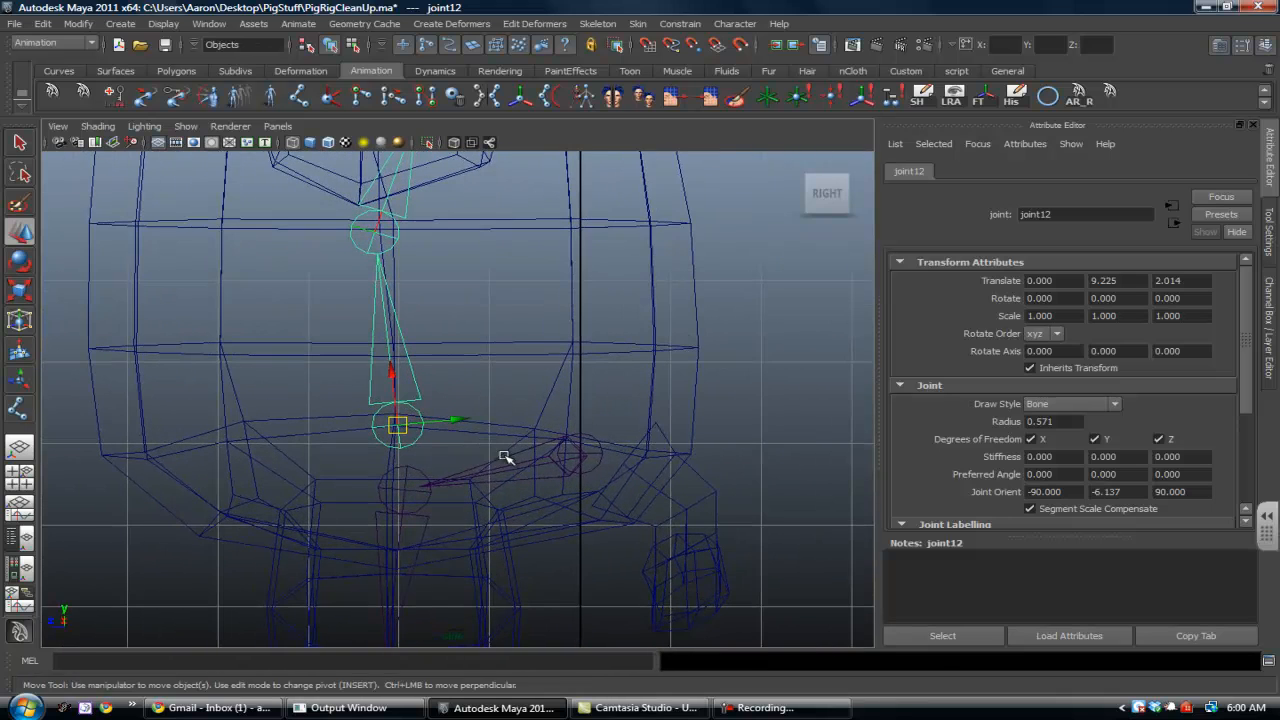
left_click(580, 453)
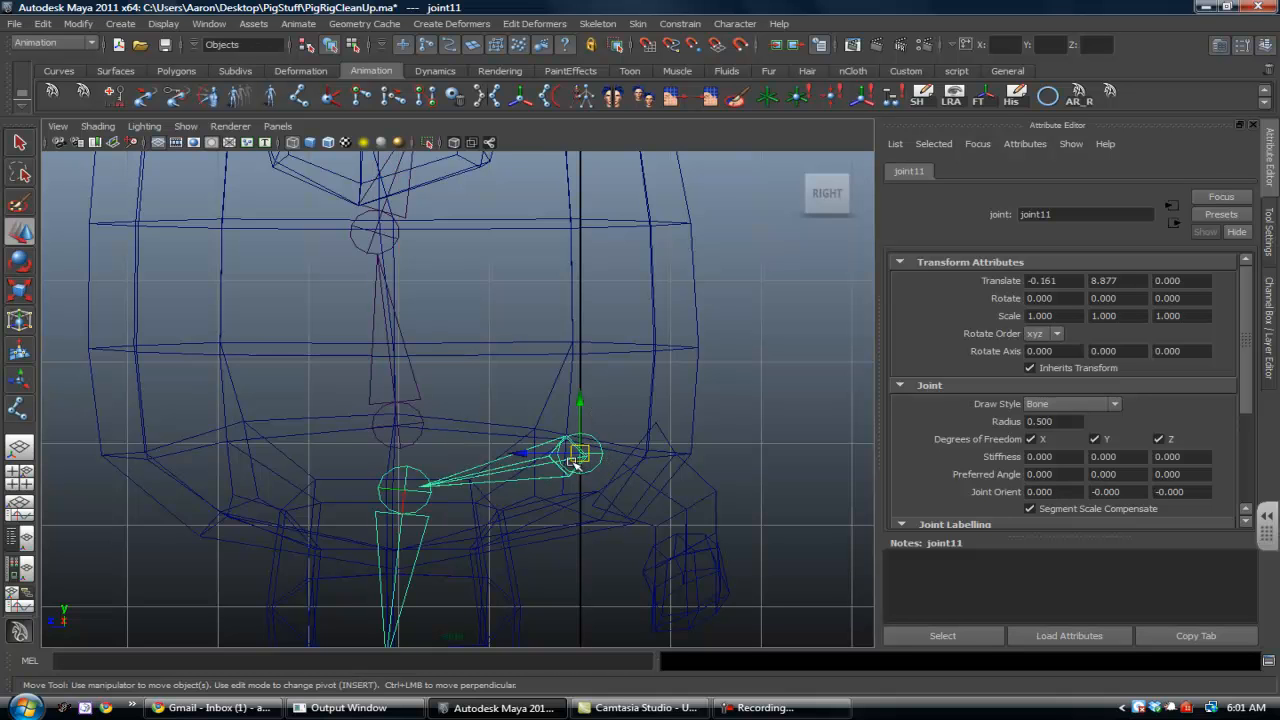
left_click(423, 504)
key("shift+p")
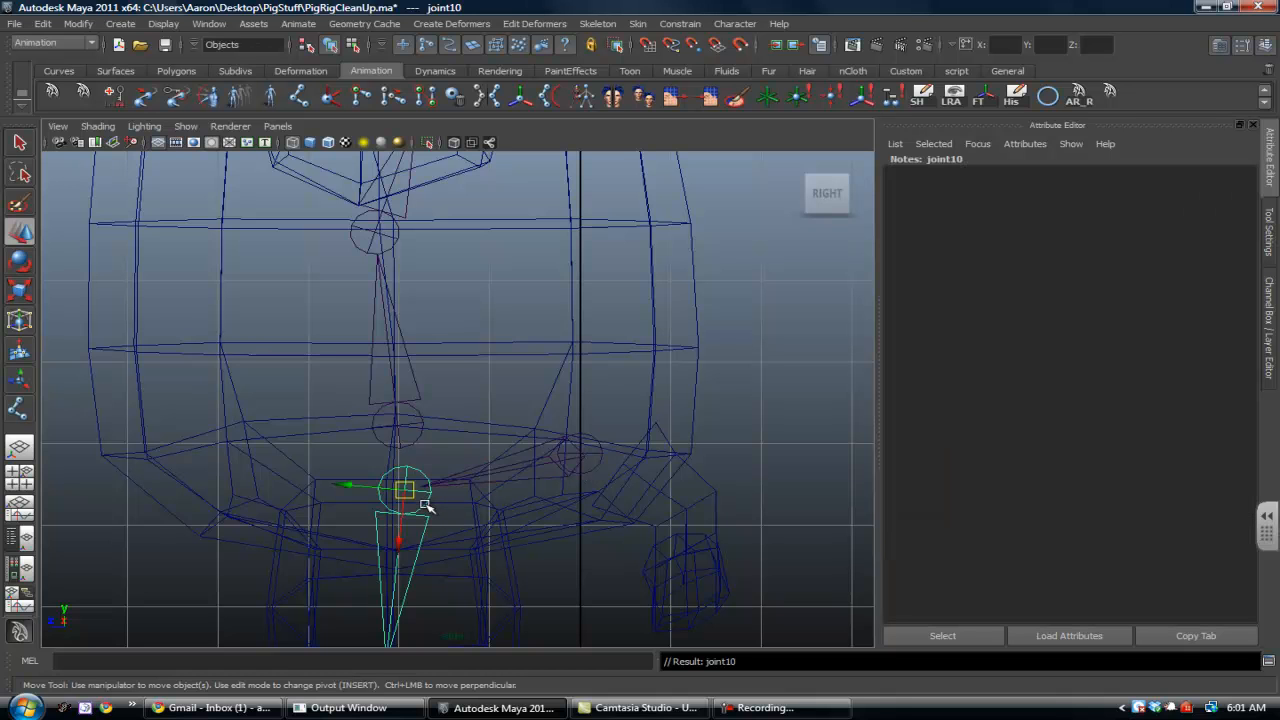
Unparent the positive-X hip joint from the central pelvis joint in the front view
key("space")
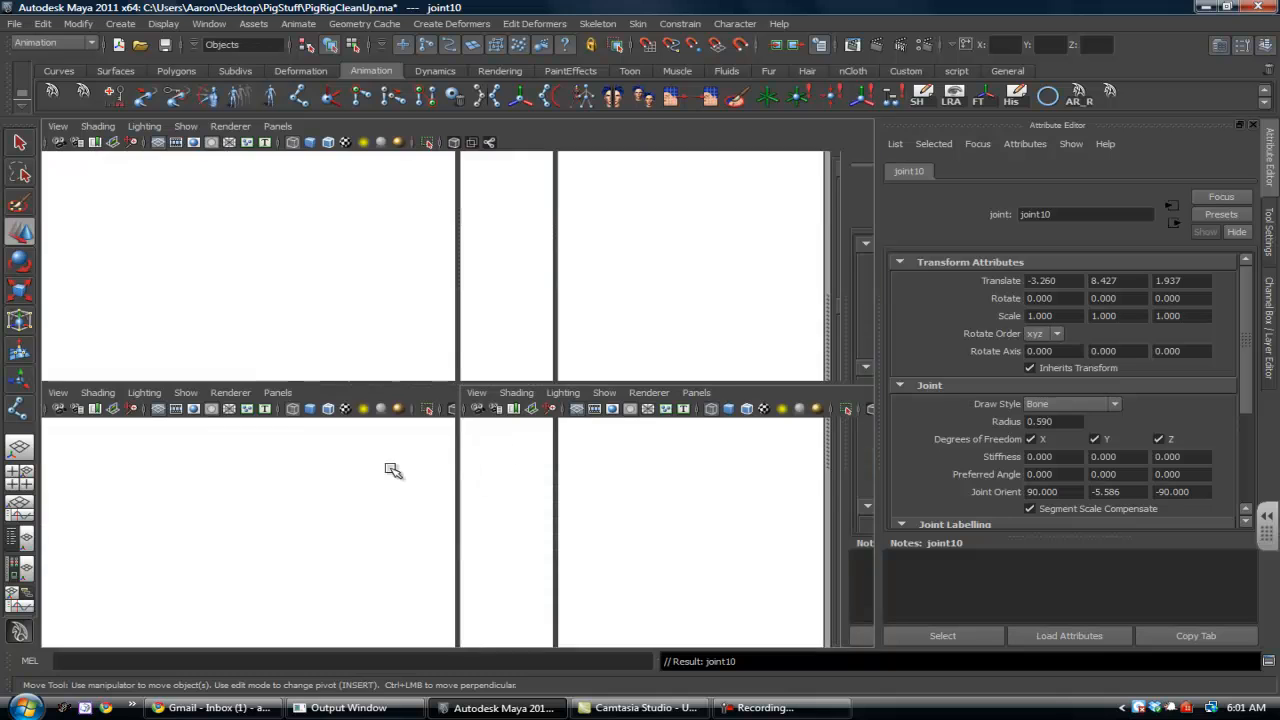
key("space")
key("f")
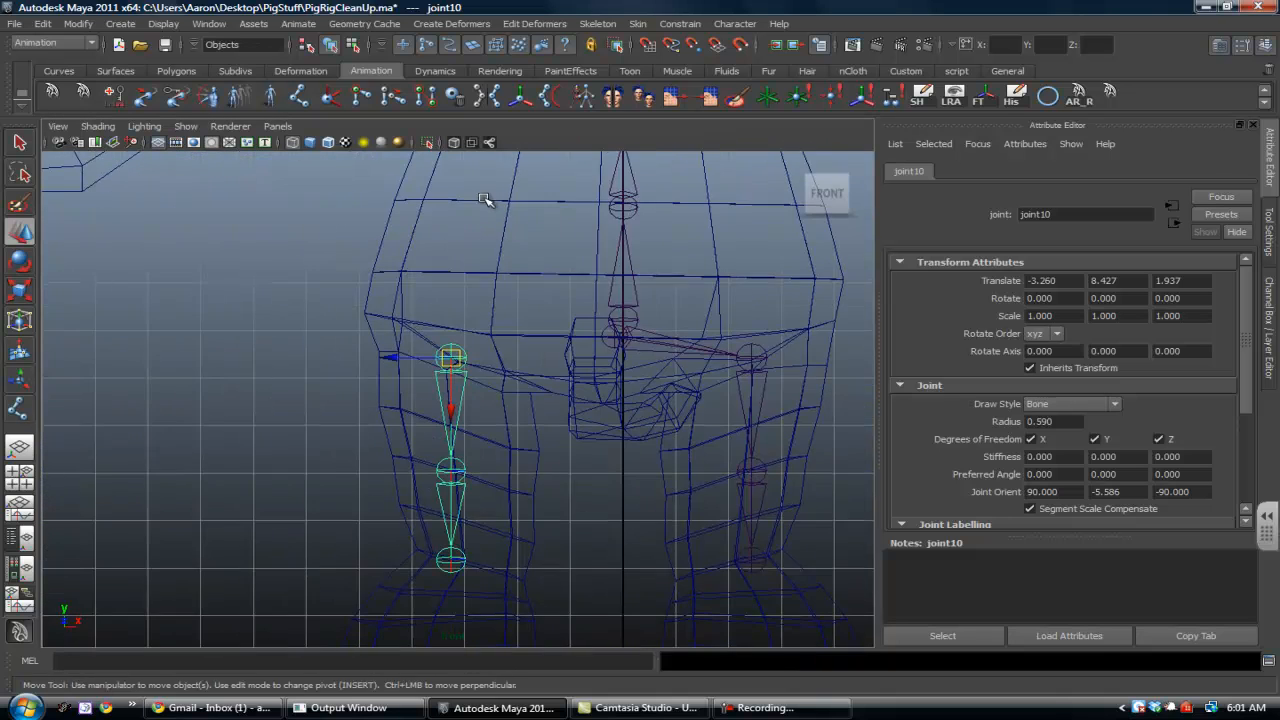
middle_click_drag(599, 360, 591, 411, "alt")
left_click(656, 384)
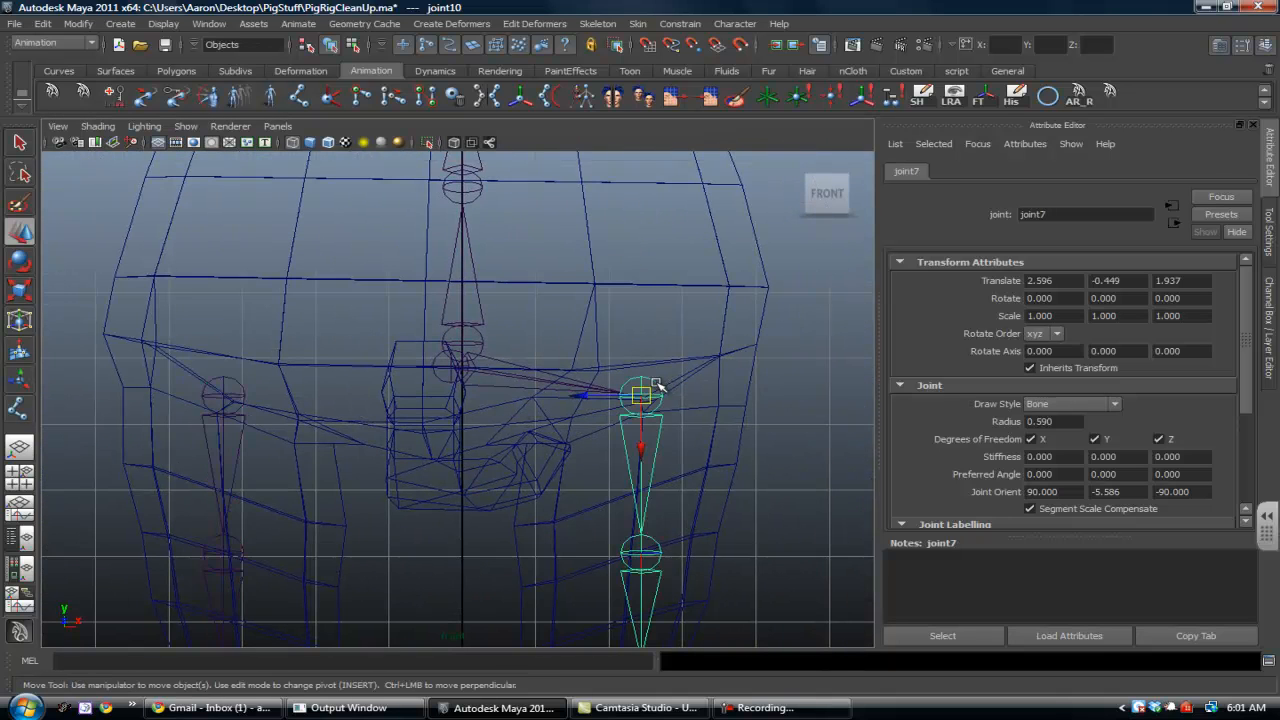
key("shift+p")
Set the radius of the spine chain's base joint to 2 in the front view
right_click_drag(468, 374, 565, 413, "alt")
middle_click_drag(432, 316, 485, 362, "alt")
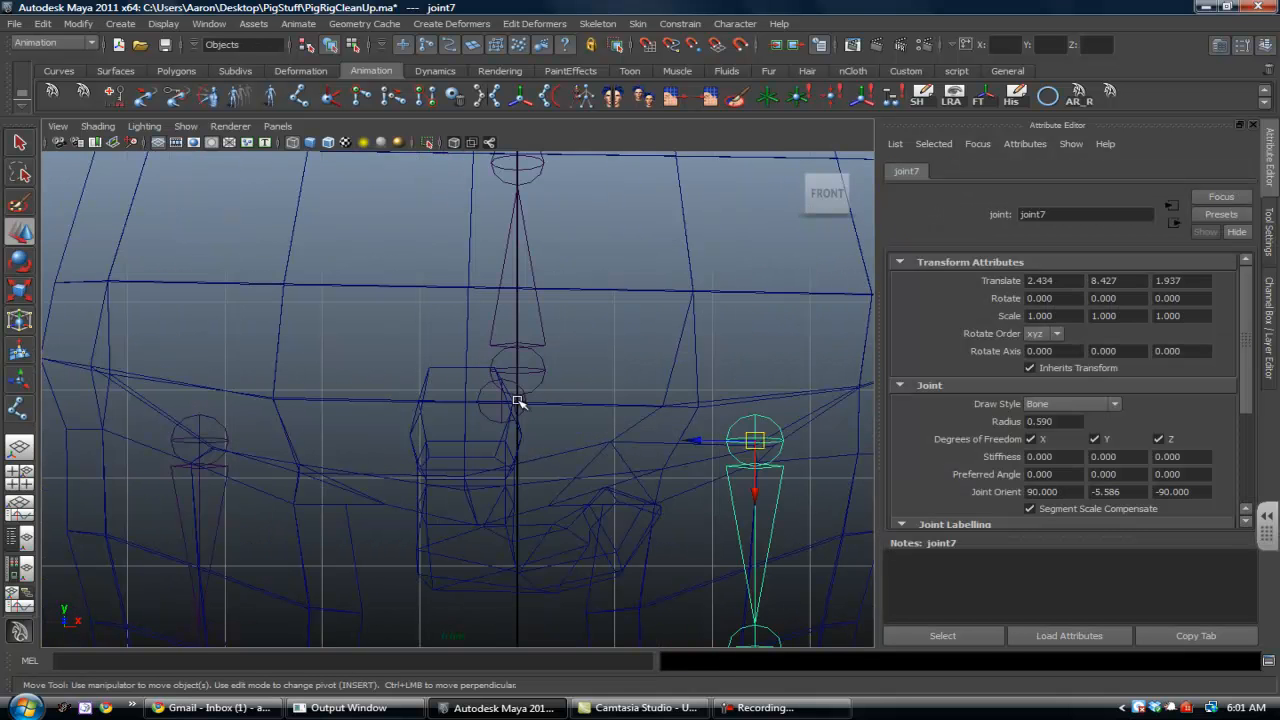
right_click_drag(540, 371, 591, 360, "alt")
left_click(576, 363)
left_click(502, 424)
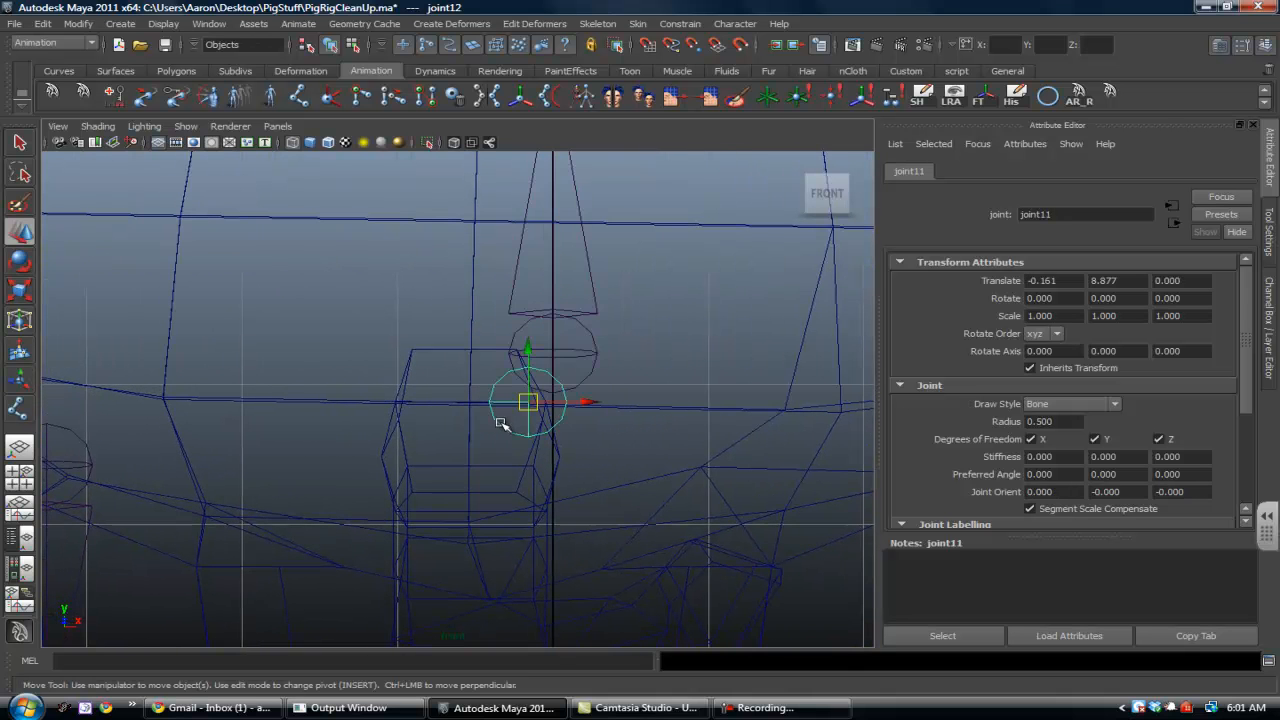
middle_click_drag(548, 402, 426, 469, "alt")
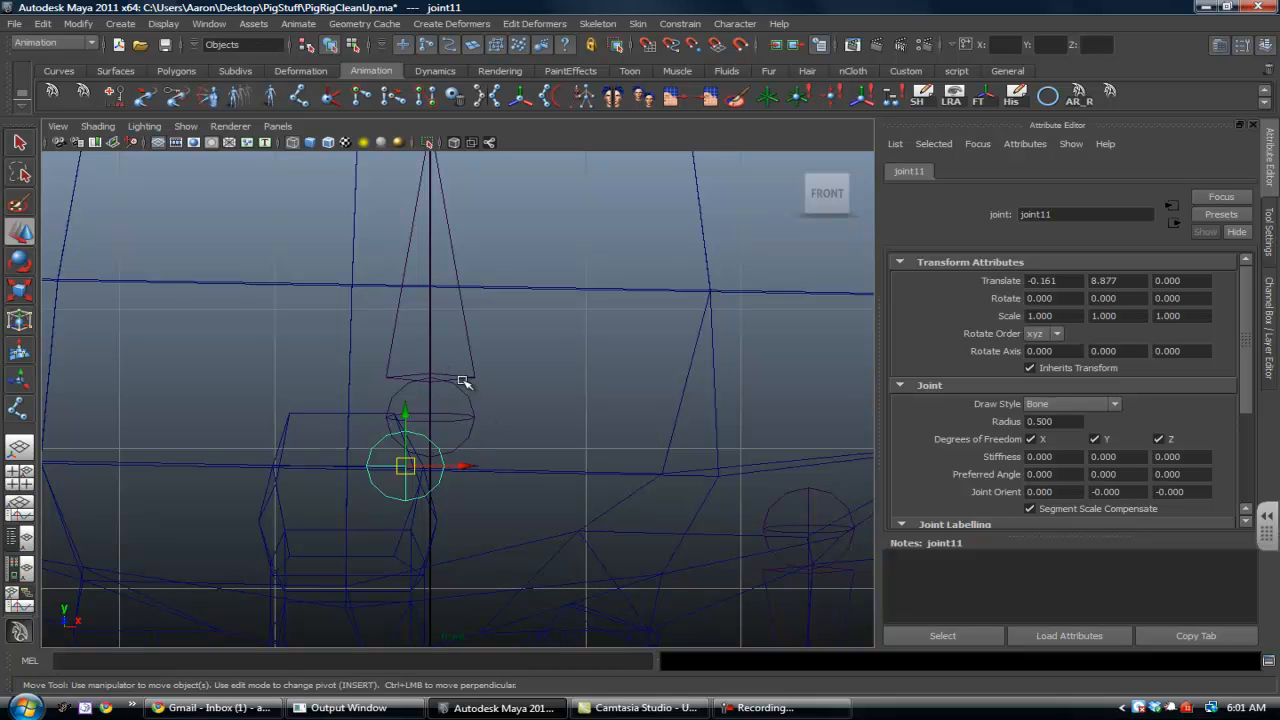
left_click(470, 412)
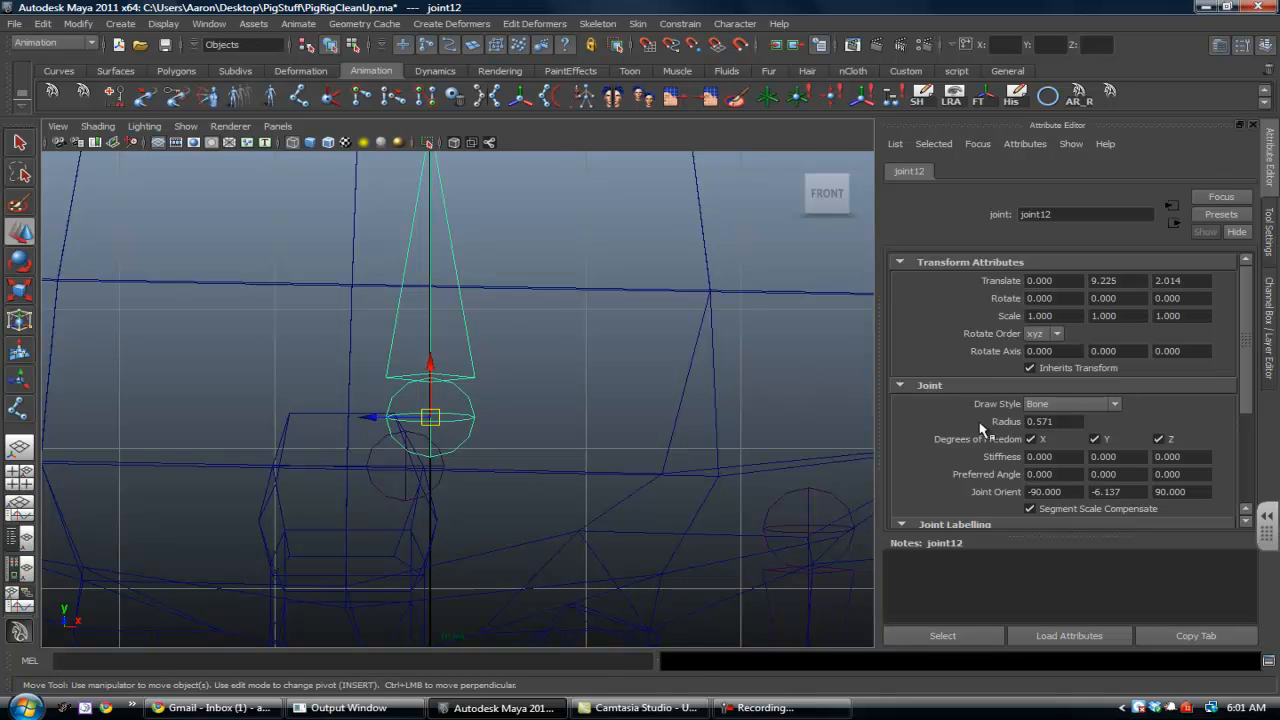
double_click(1062, 425)
type("2")
key("Return")
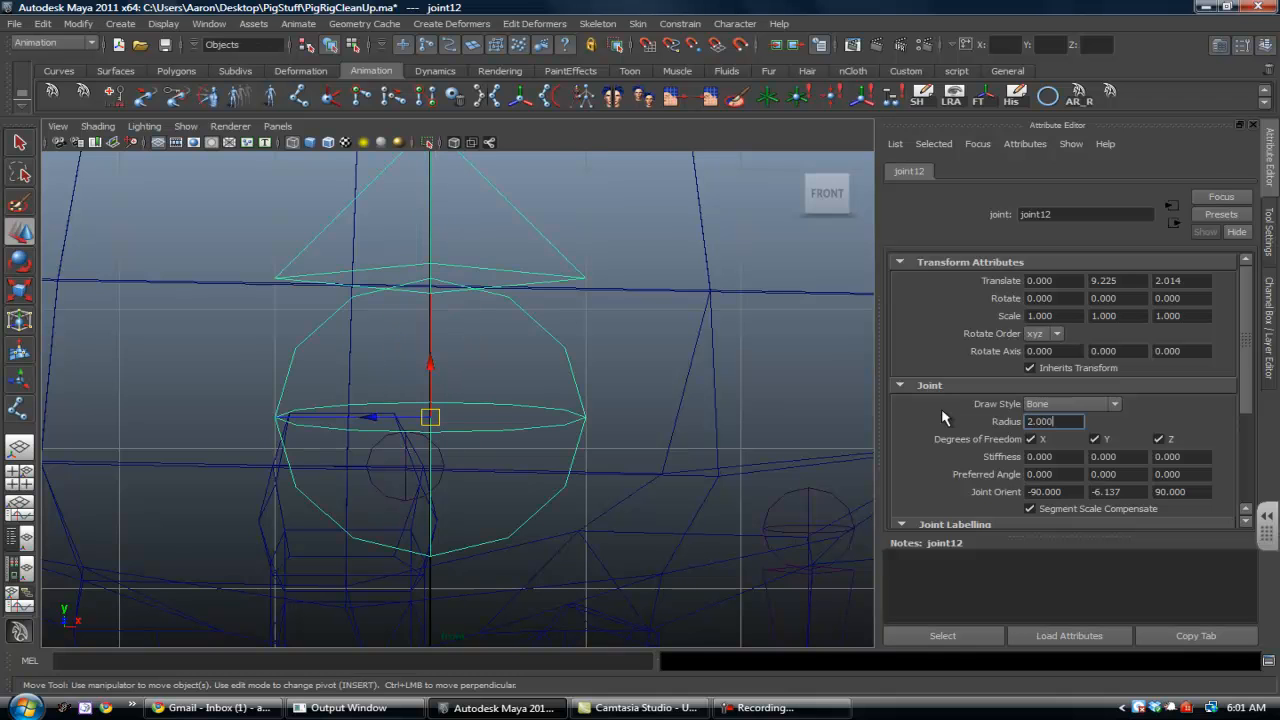
Snap the central pelvis joint onto the spine chain's enlarged base joint
right_click_drag(543, 436, 445, 437, "alt")
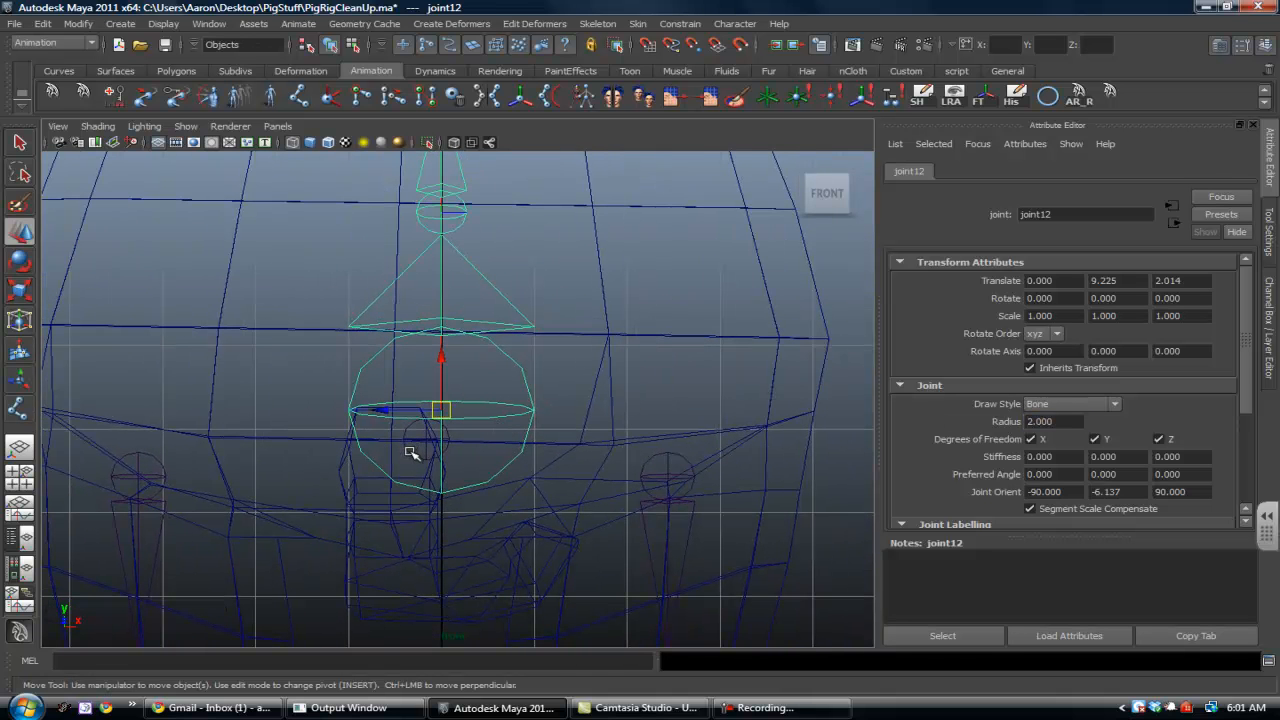
left_click(411, 453)
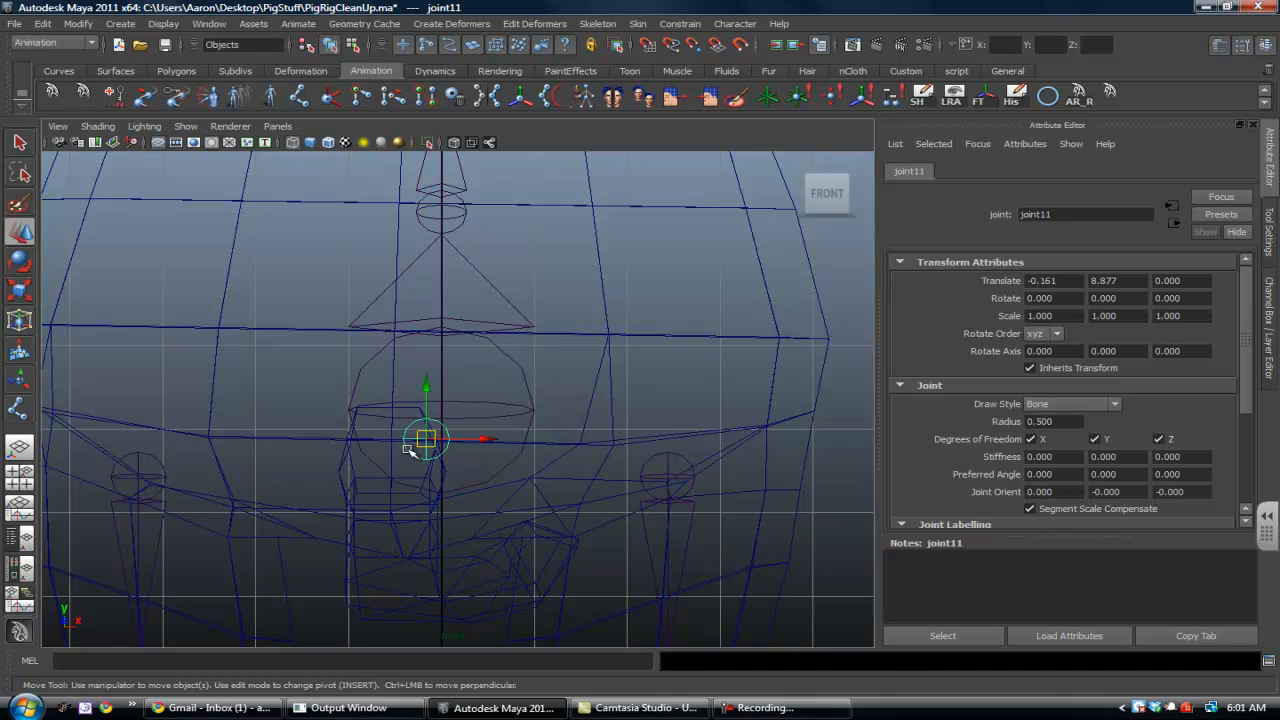
right_click_drag(414, 443, 592, 522, "alt")
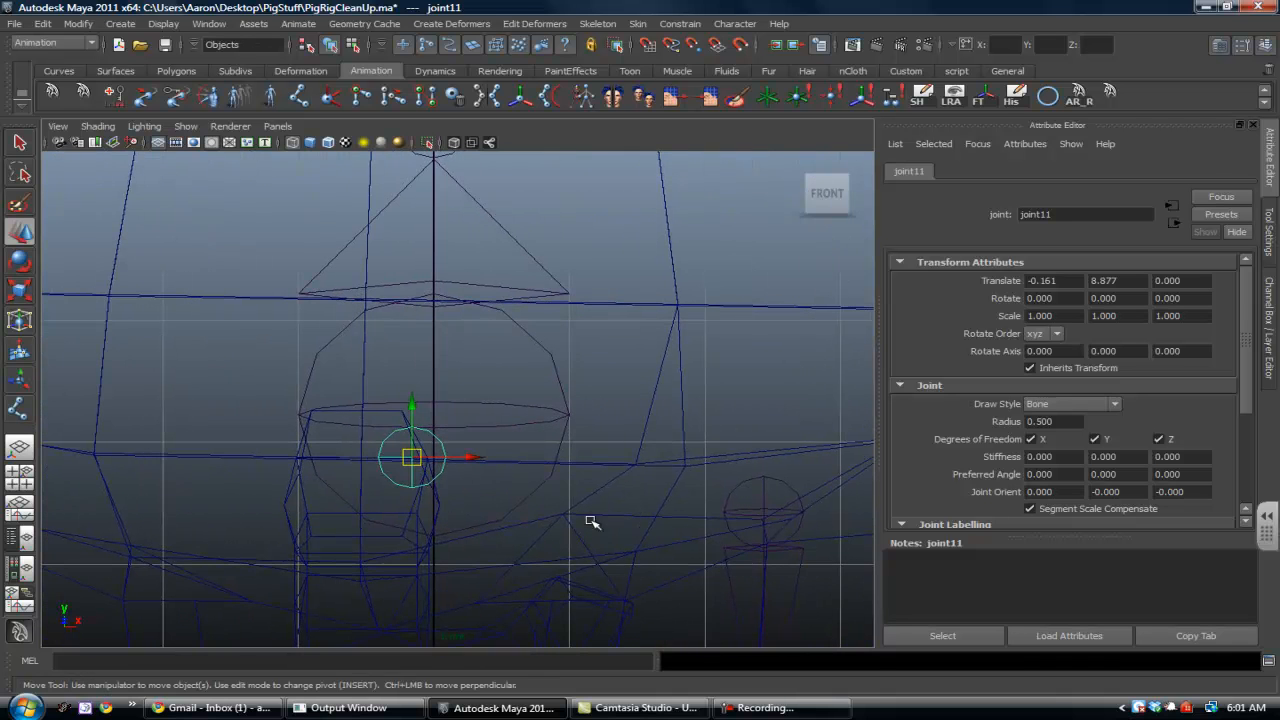
left_click_drag(413, 457, 443, 411)
key("v")
left_click_drag(552, 414, 447, 420)
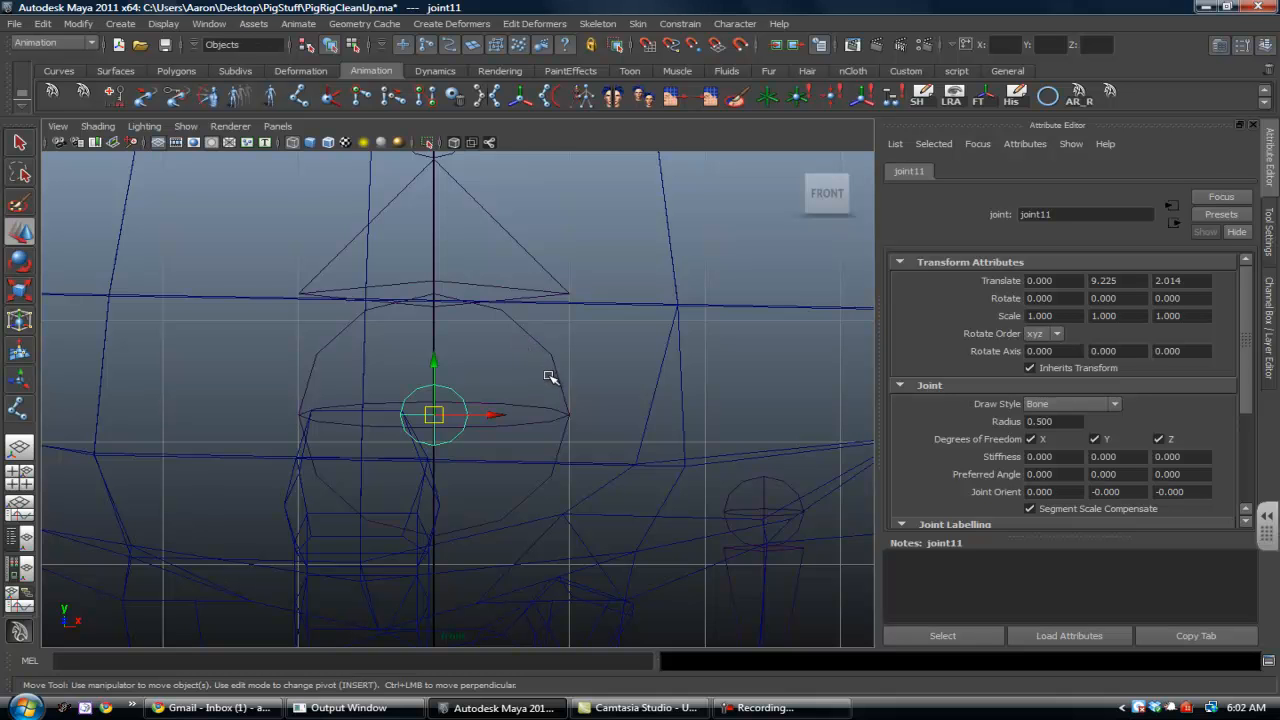
Parent the positive-X hip joint to the central pelvis joint in the perspective view
key("space")
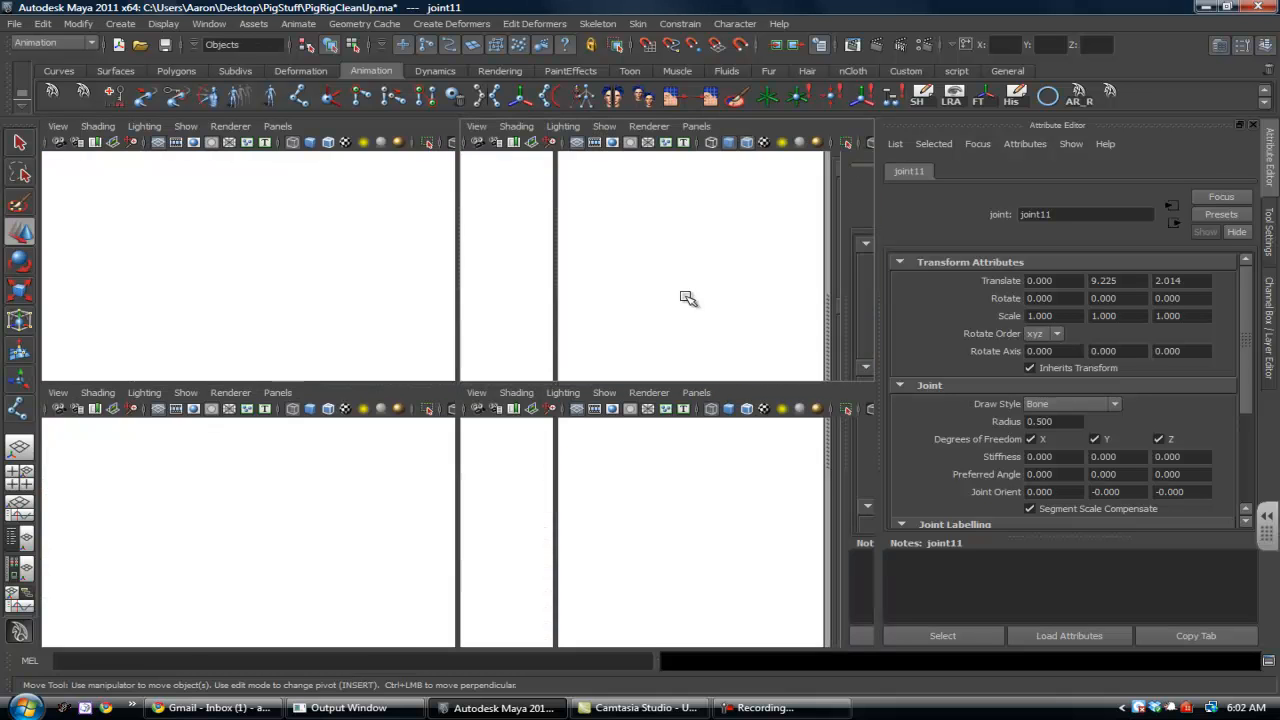
key("space")
left_click_drag(686, 294, 524, 323, "alt")
right_click_drag(524, 323, 758, 443, "alt")
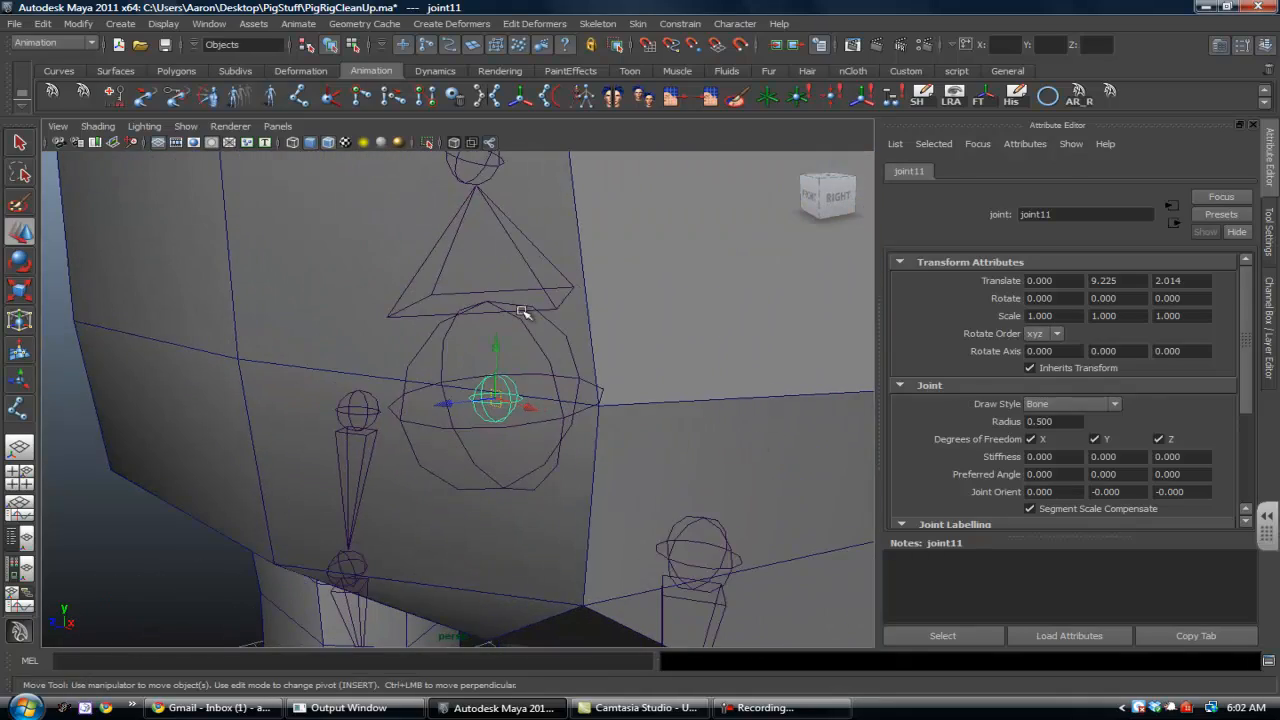
left_click_drag(406, 434, 481, 403, "alt")
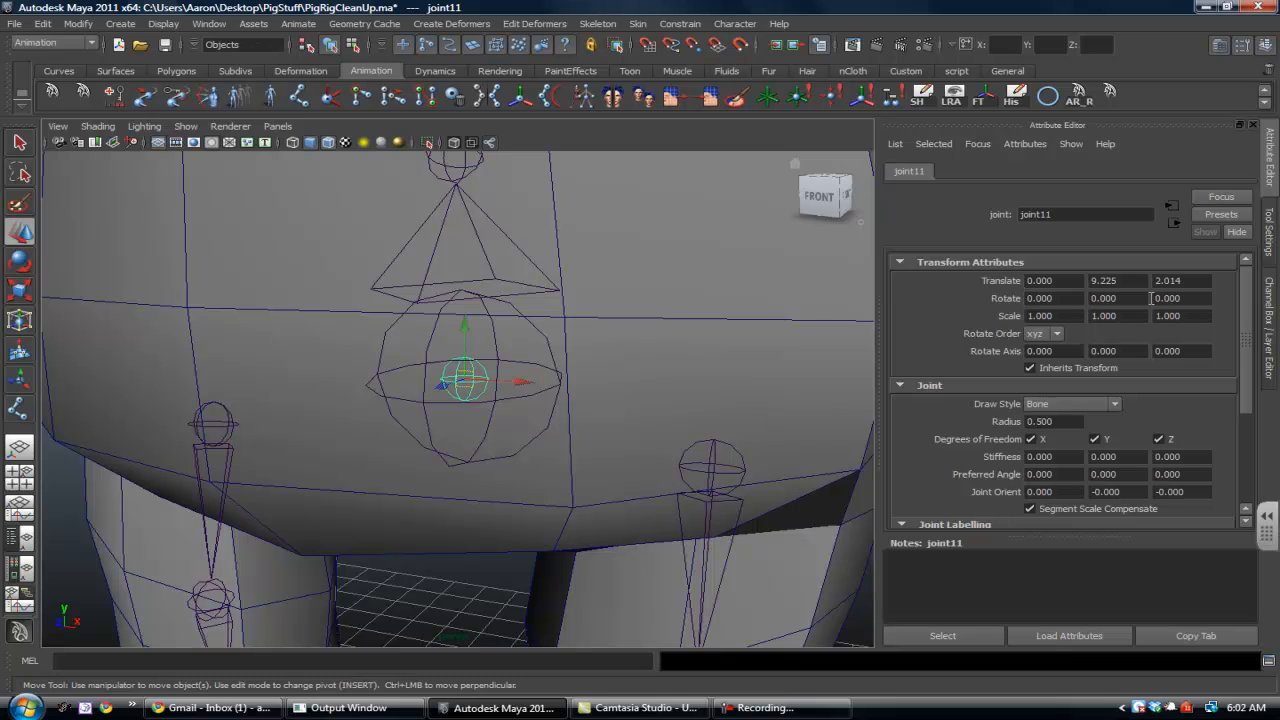
left_click(716, 440)
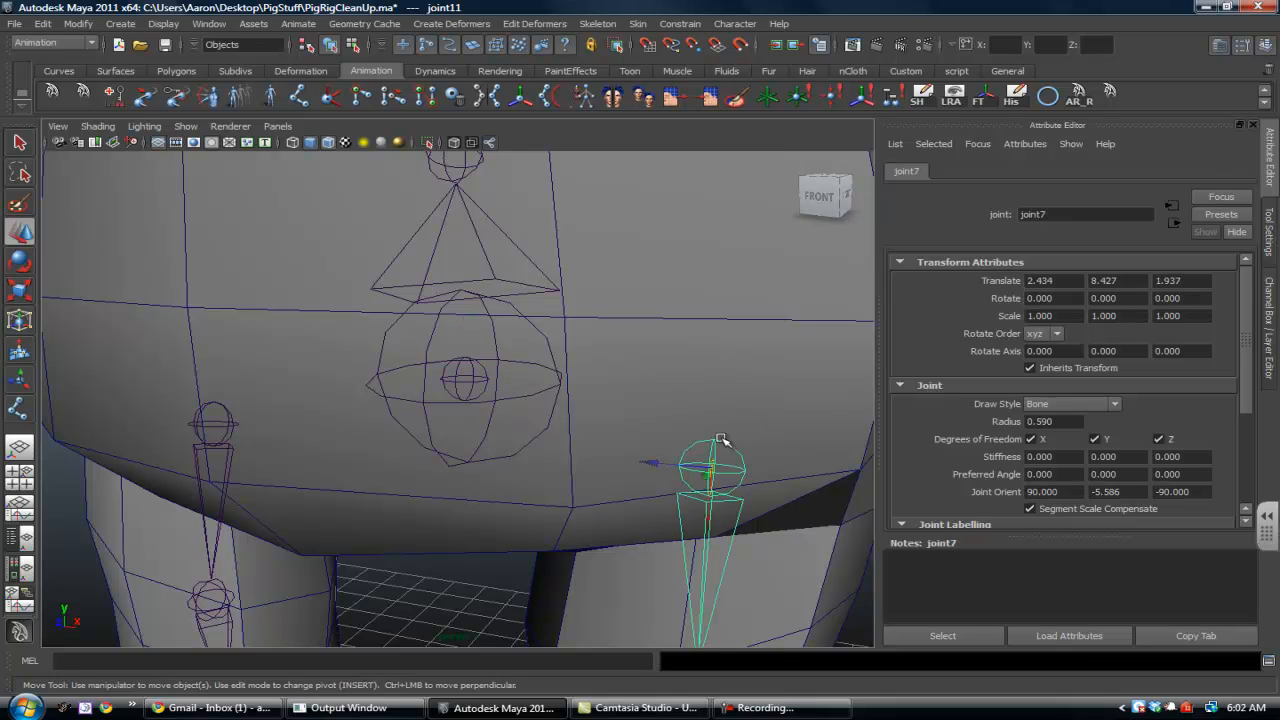
left_click(466, 376)
key("p")
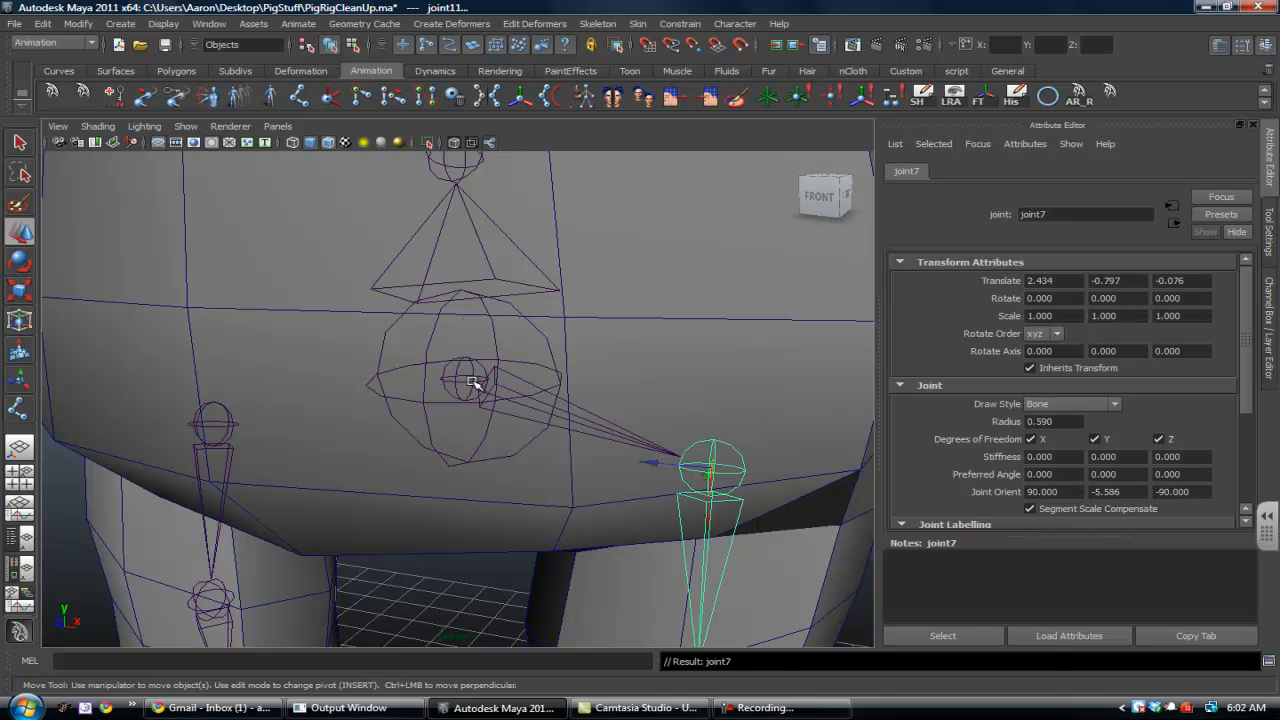
Parent the negative-X hip joint to the central pelvis joint
left_click(202, 418)
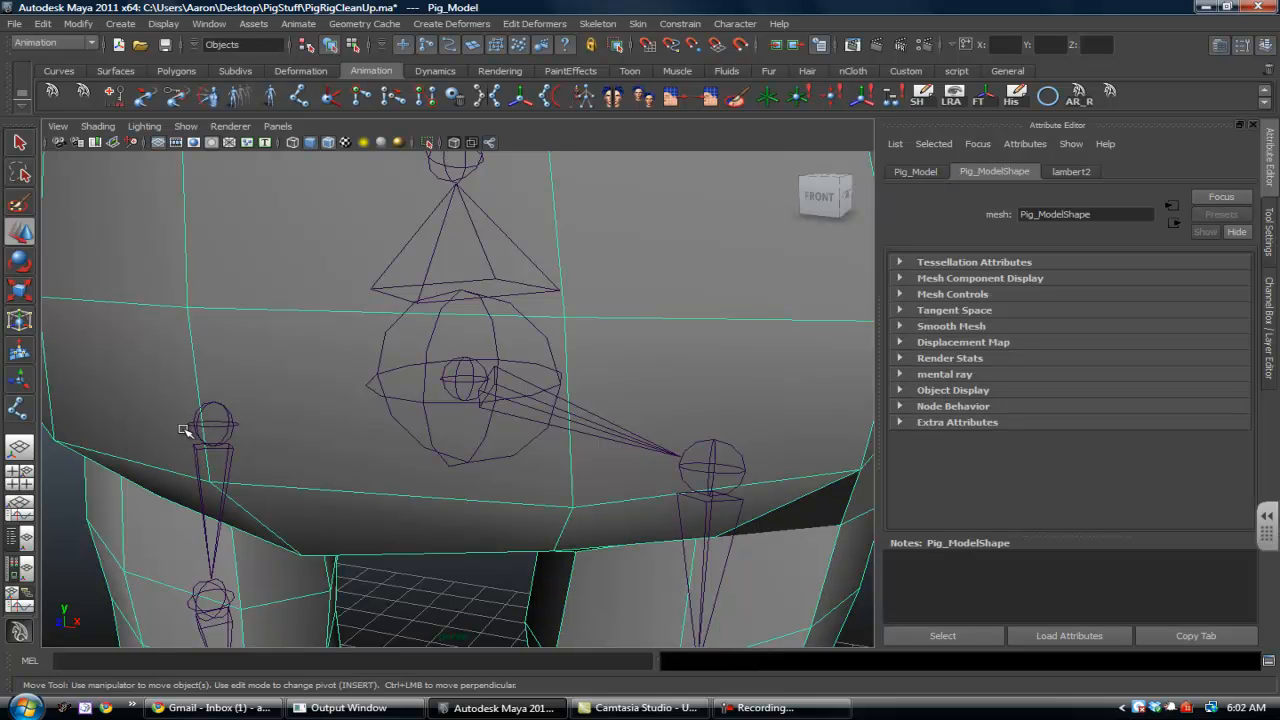
mouse_move(190, 429)
left_mouse_down("alt")
mouse_move(209, 429)
mouse_move(199, 446)
left_mouse_up("alt")
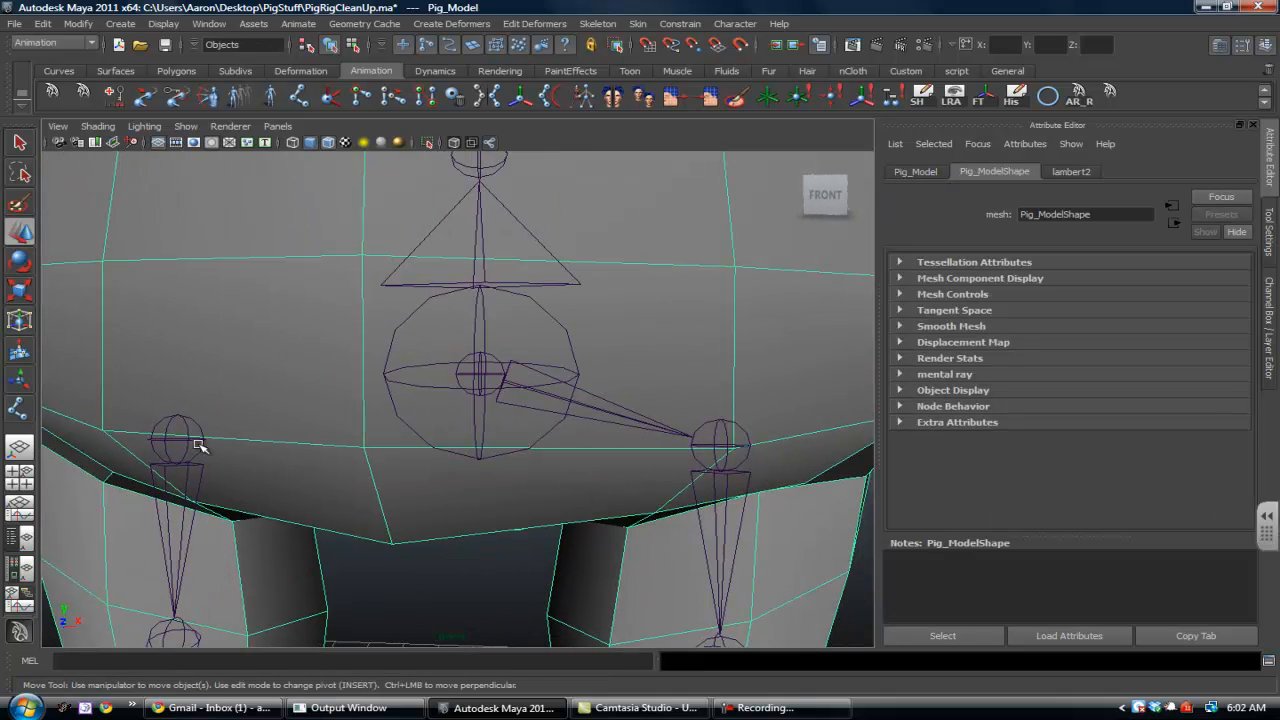
left_click(193, 440)
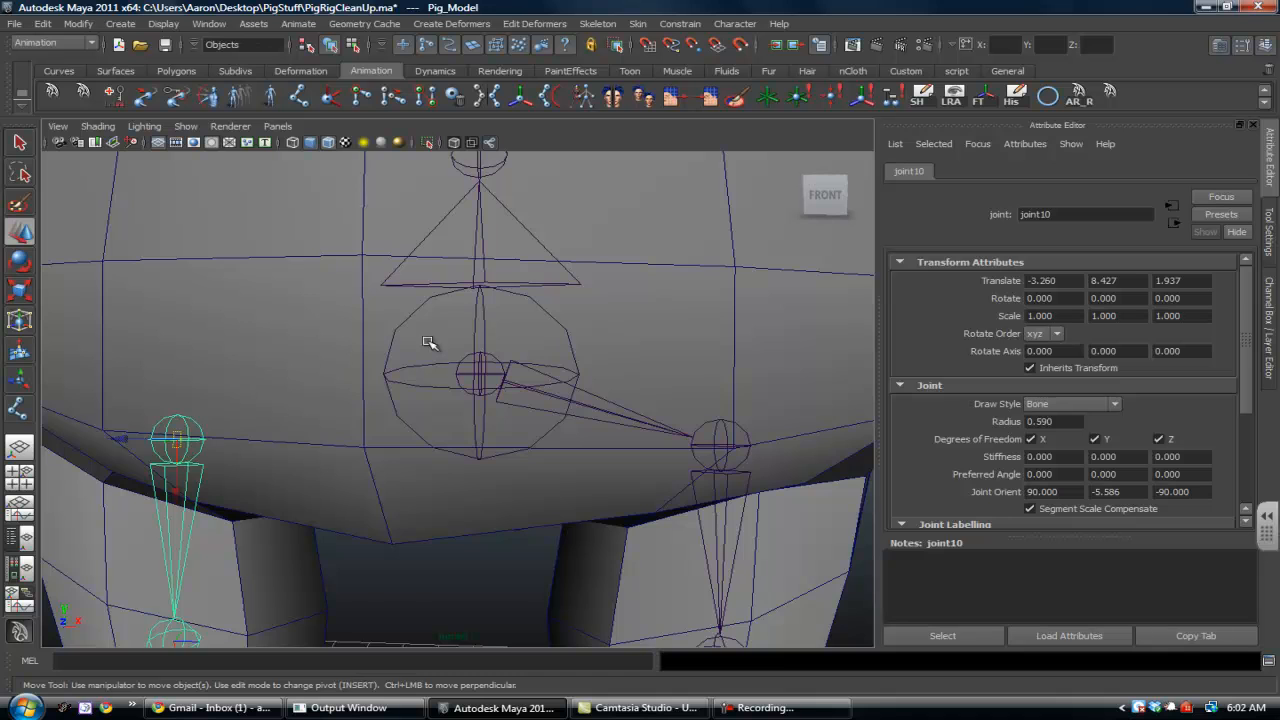
left_click_drag(429, 343, 414, 363, "alt")
left_click(465, 376)
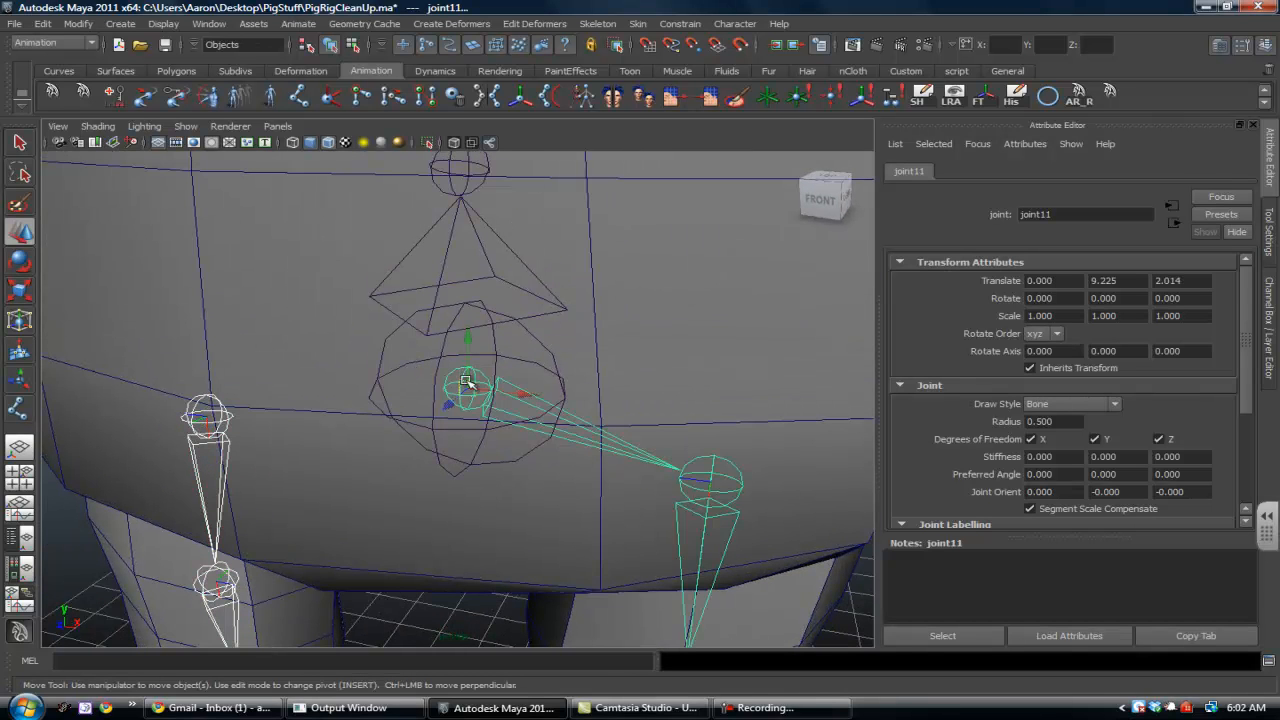
key("p")
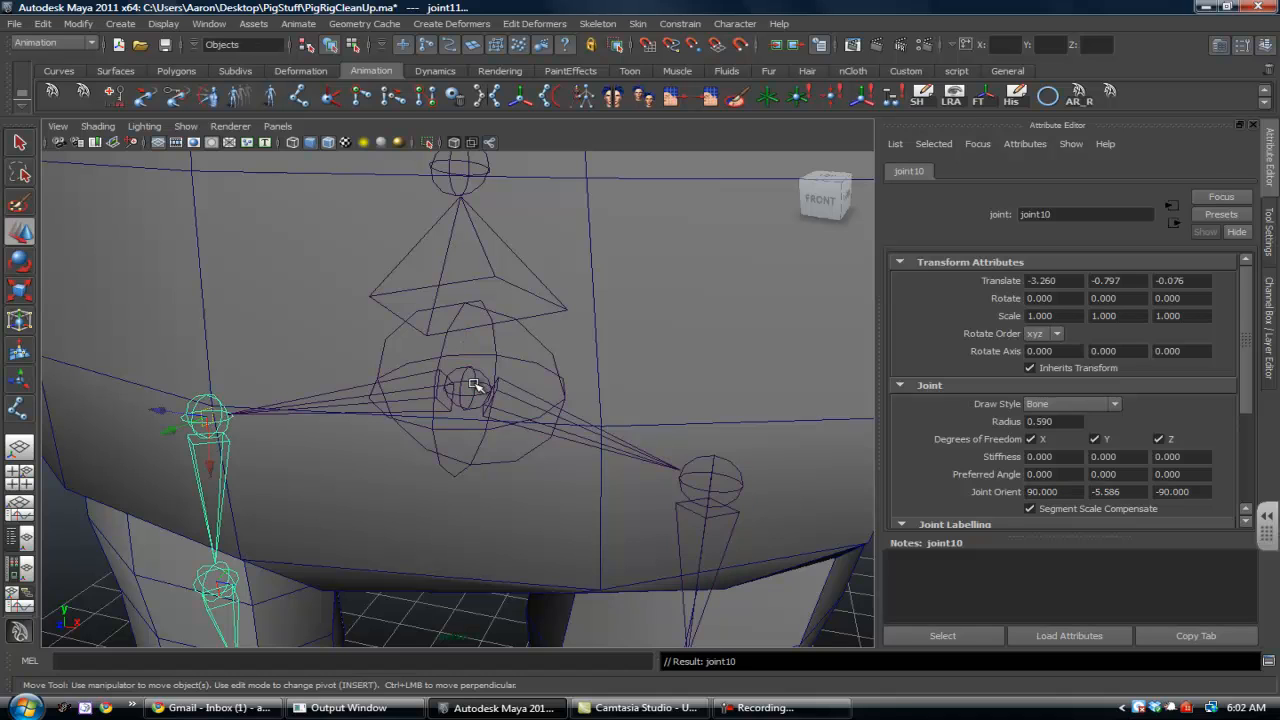
Reorient the whole spine chain from its enlarged base joint with the Orient Joint command
mouse_move(478, 387)
left_mouse_down("alt")
mouse_move(466, 371)
mouse_move(492, 374)
mouse_move(488, 396)
left_mouse_up("alt")
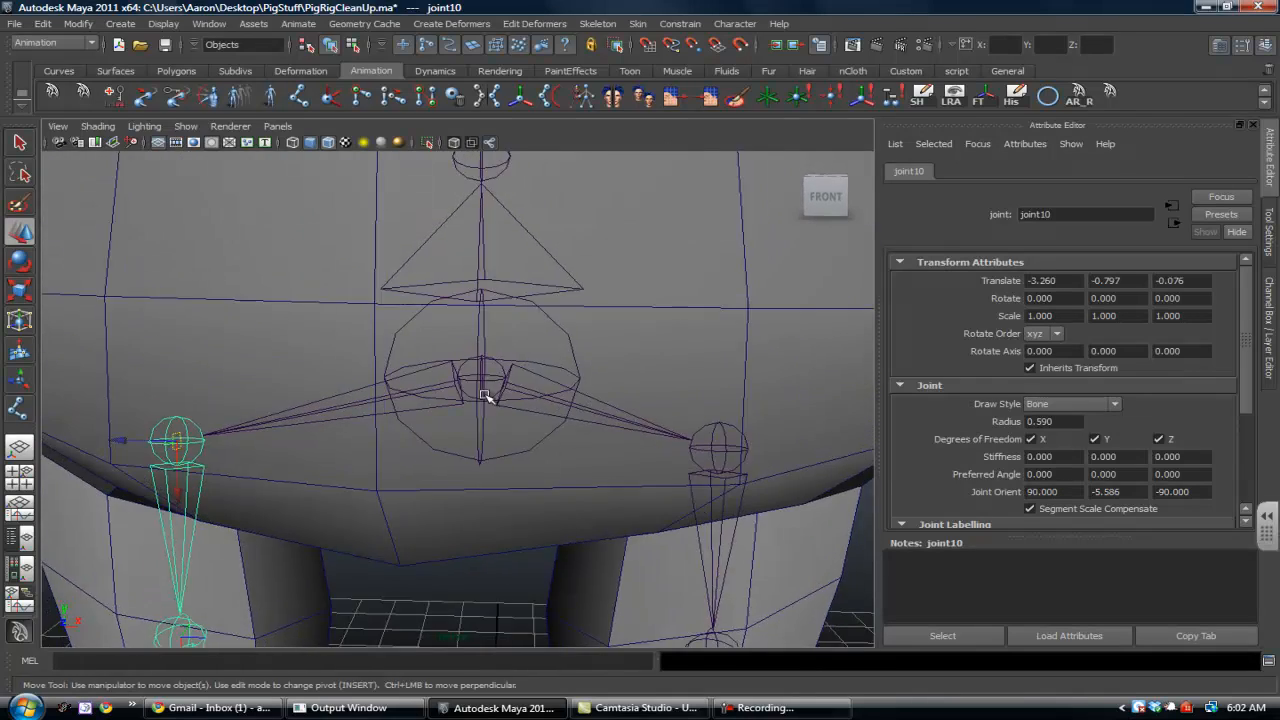
right_click_drag(488, 396, 414, 278, "alt")
middle_click_drag(414, 278, 332, 542, "alt")
right_click_drag(332, 542, 306, 466, "alt")
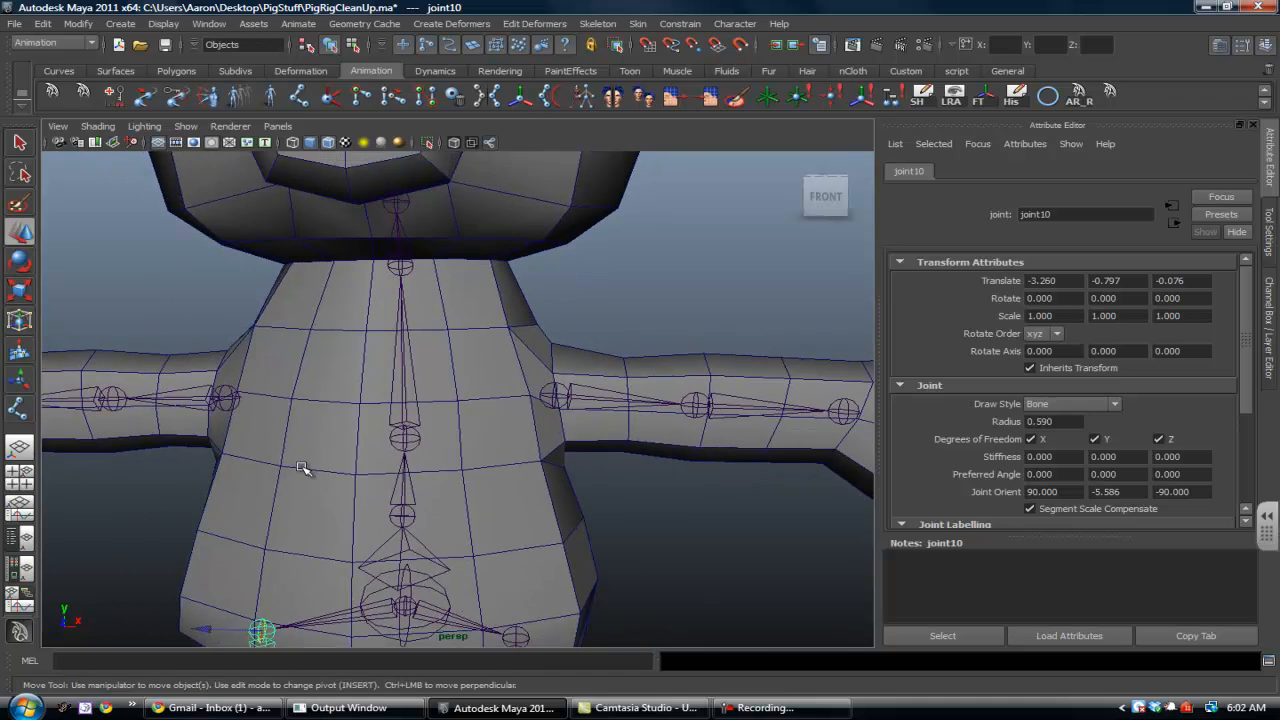
middle_click_drag(306, 466, 309, 434, "alt")
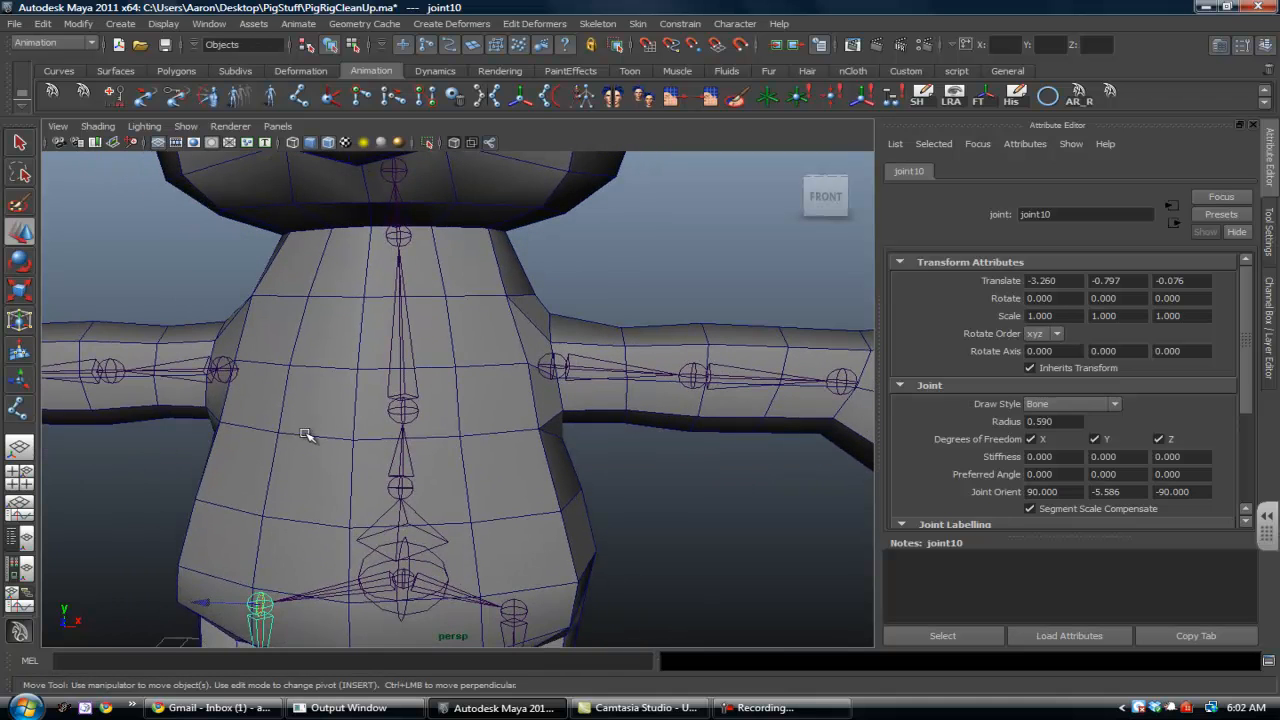
left_click(398, 612)
left_click_drag(443, 583, 373, 558, "alt")
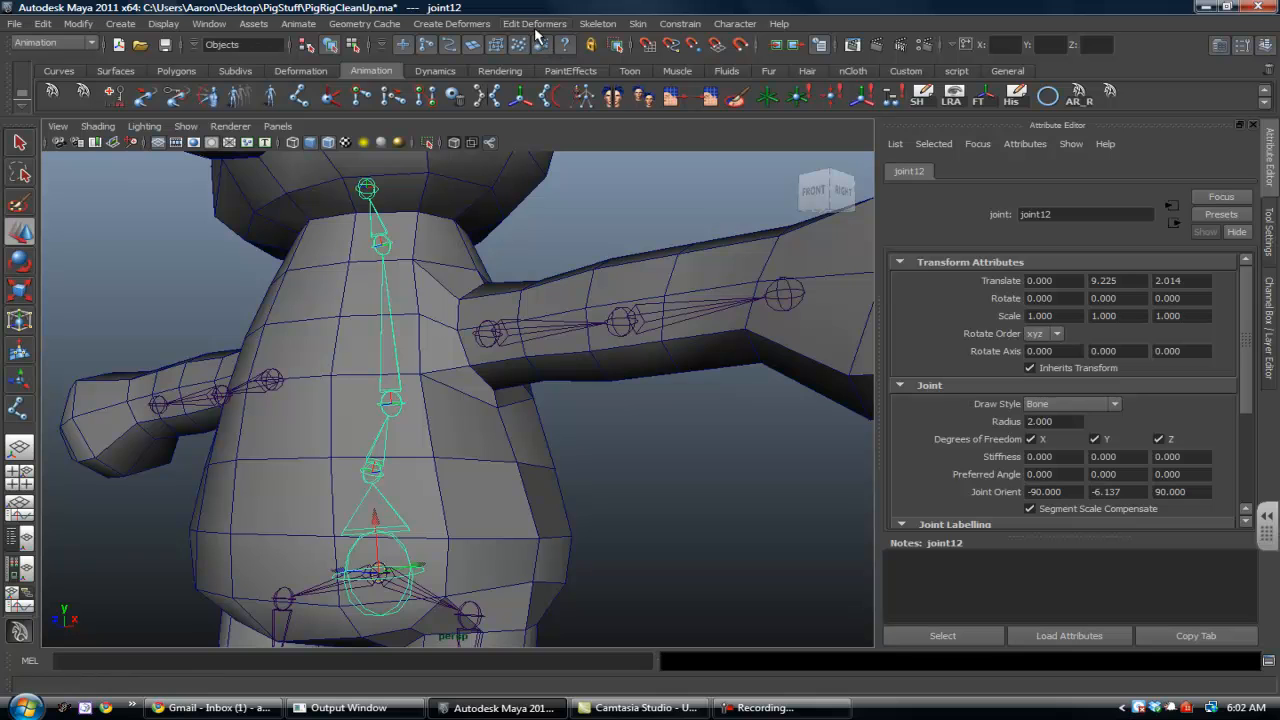
left_click(598, 23)
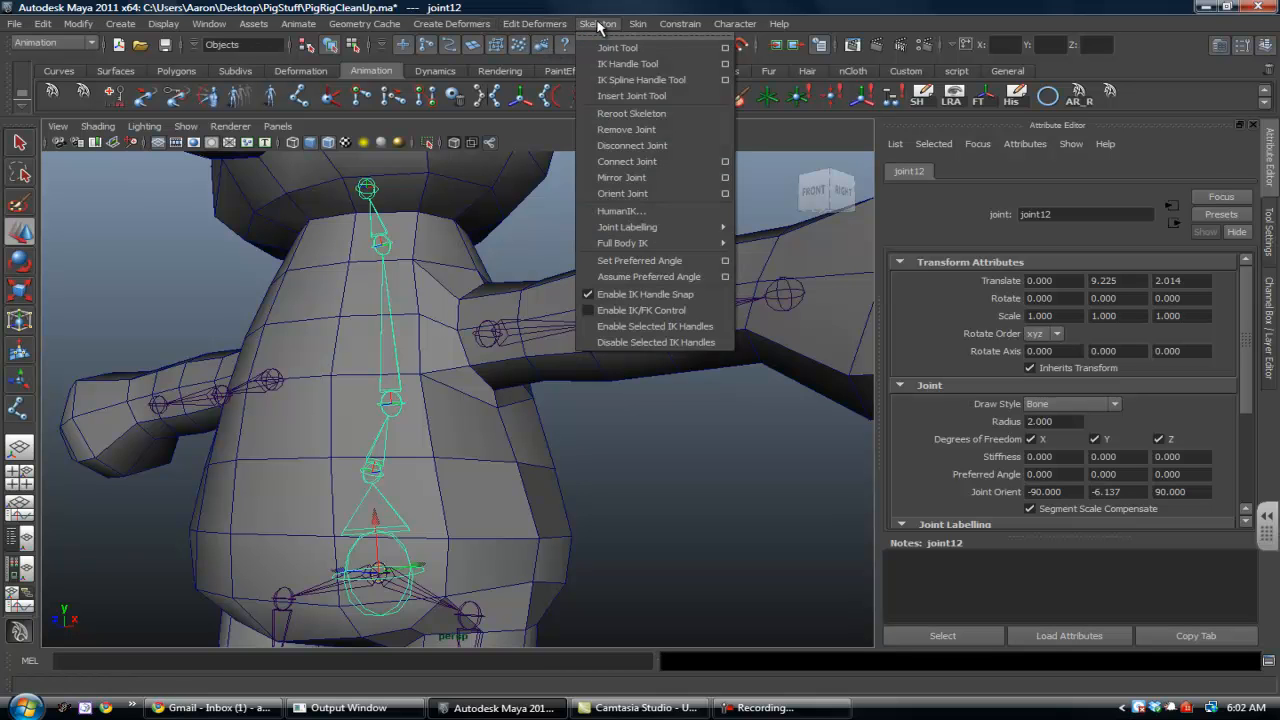
left_click(635, 194)
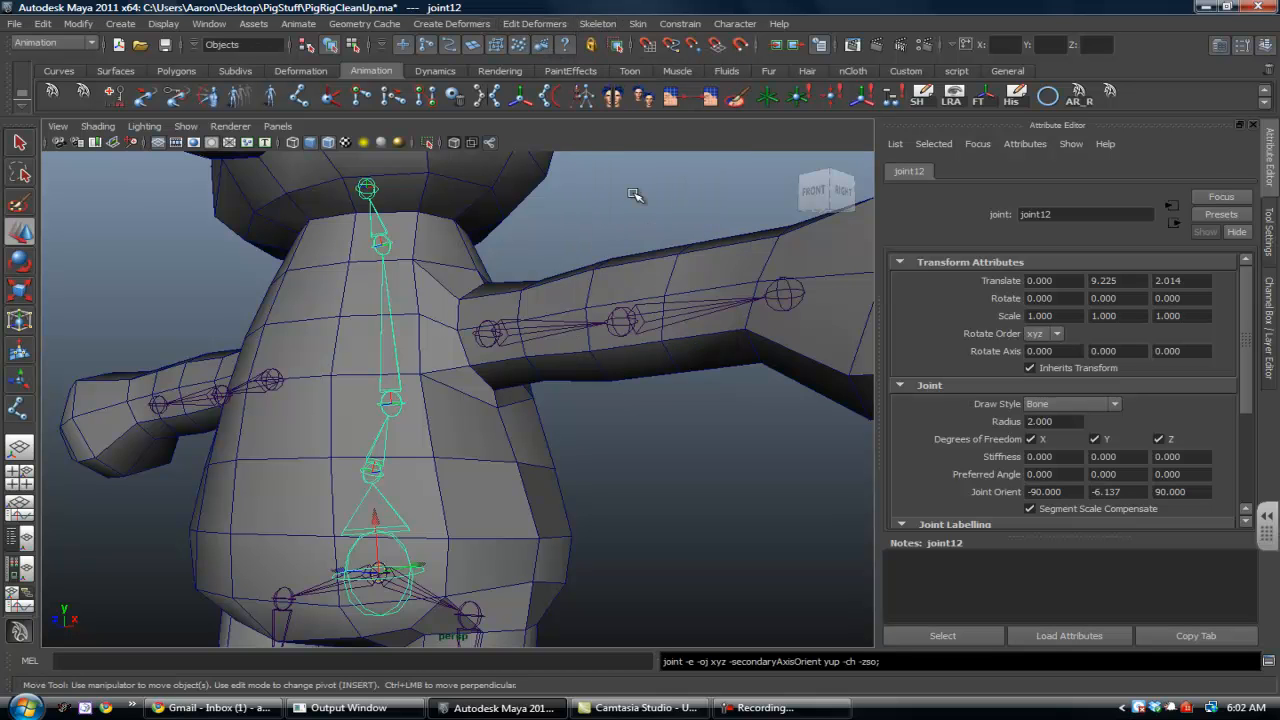
Set the X and Y joint orient values of the spine's end joint inside the head to 0
left_click_drag(438, 494, 375, 513, "alt")
middle_click_drag(382, 202, 500, 436, "alt")
right_click_drag(451, 403, 684, 469, "alt")
left_click_drag(585, 450, 503, 432, "alt")
key("w")
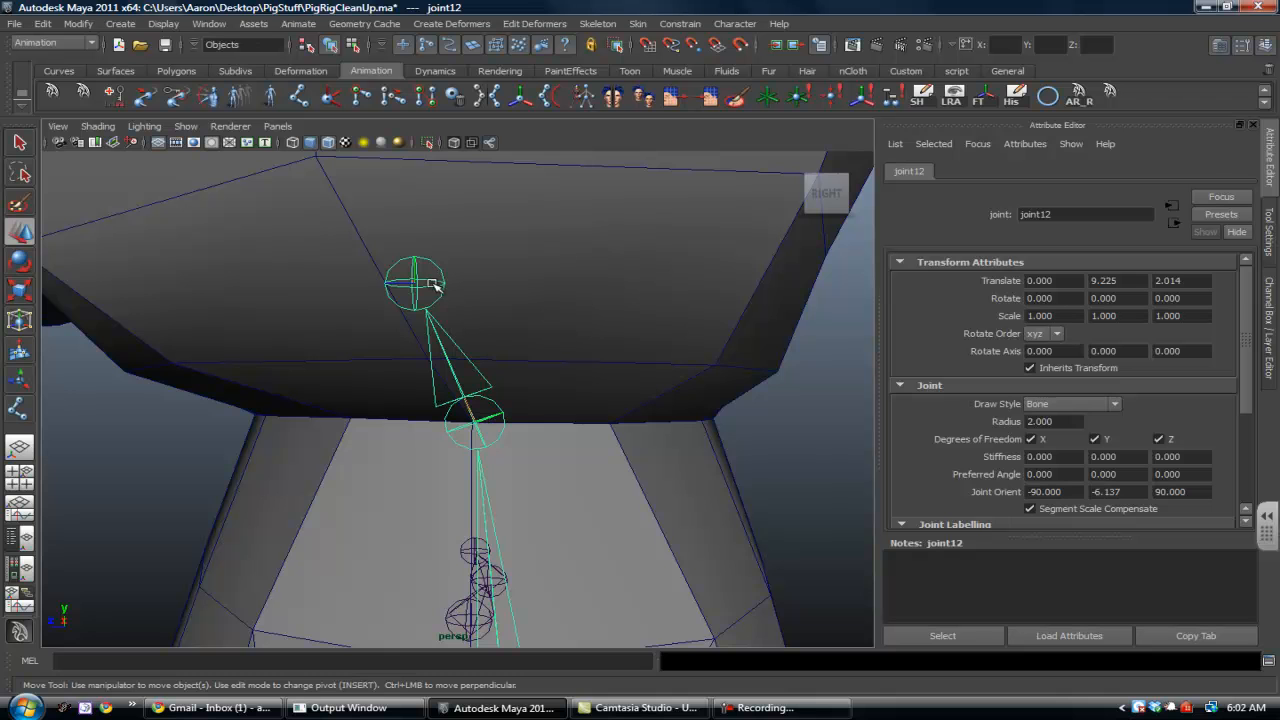
left_click(438, 290)
left_click_drag(433, 325, 426, 356, "alt")
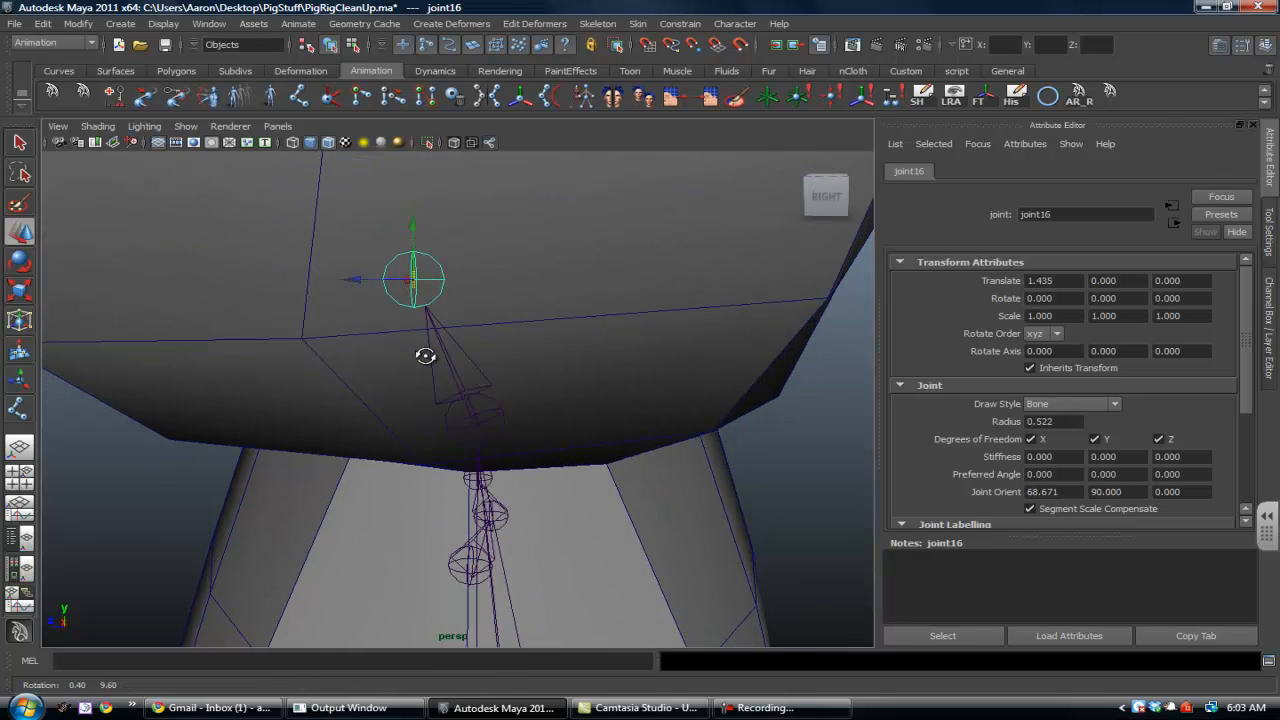
right_click_drag(503, 360, 475, 349, "alt")
left_click_drag(475, 349, 452, 347, "alt")
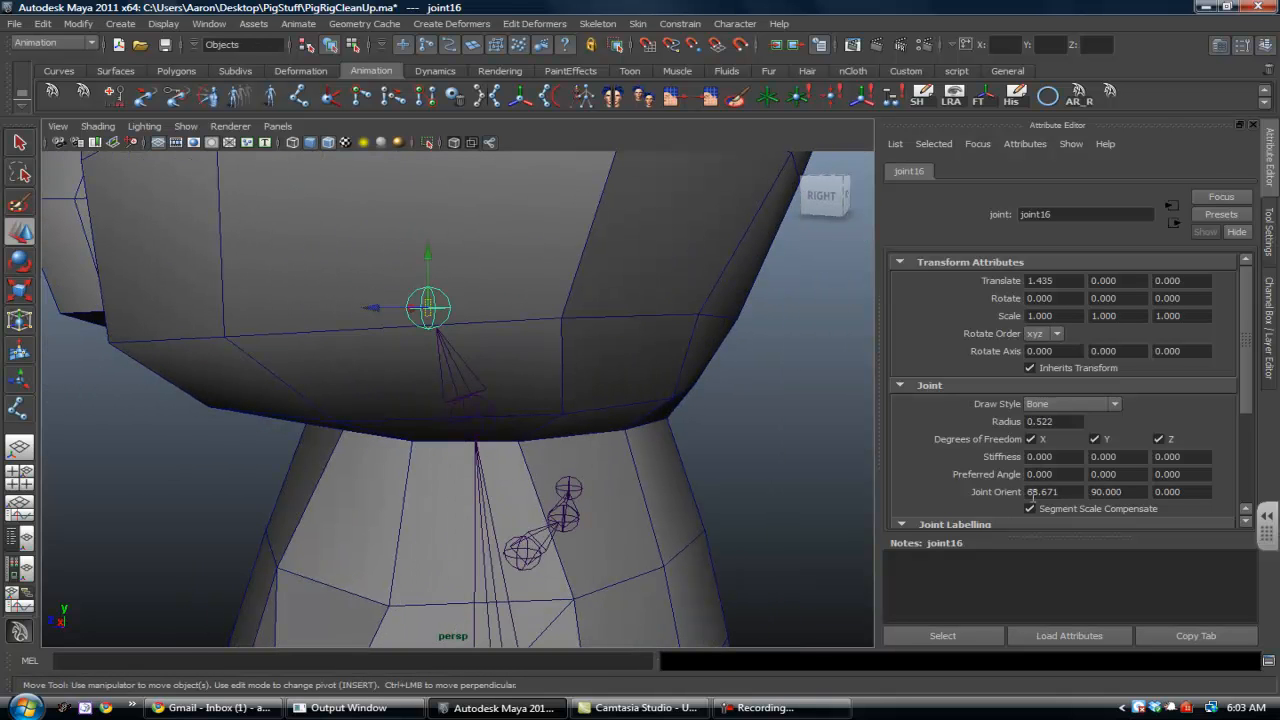
left_click(1141, 494)
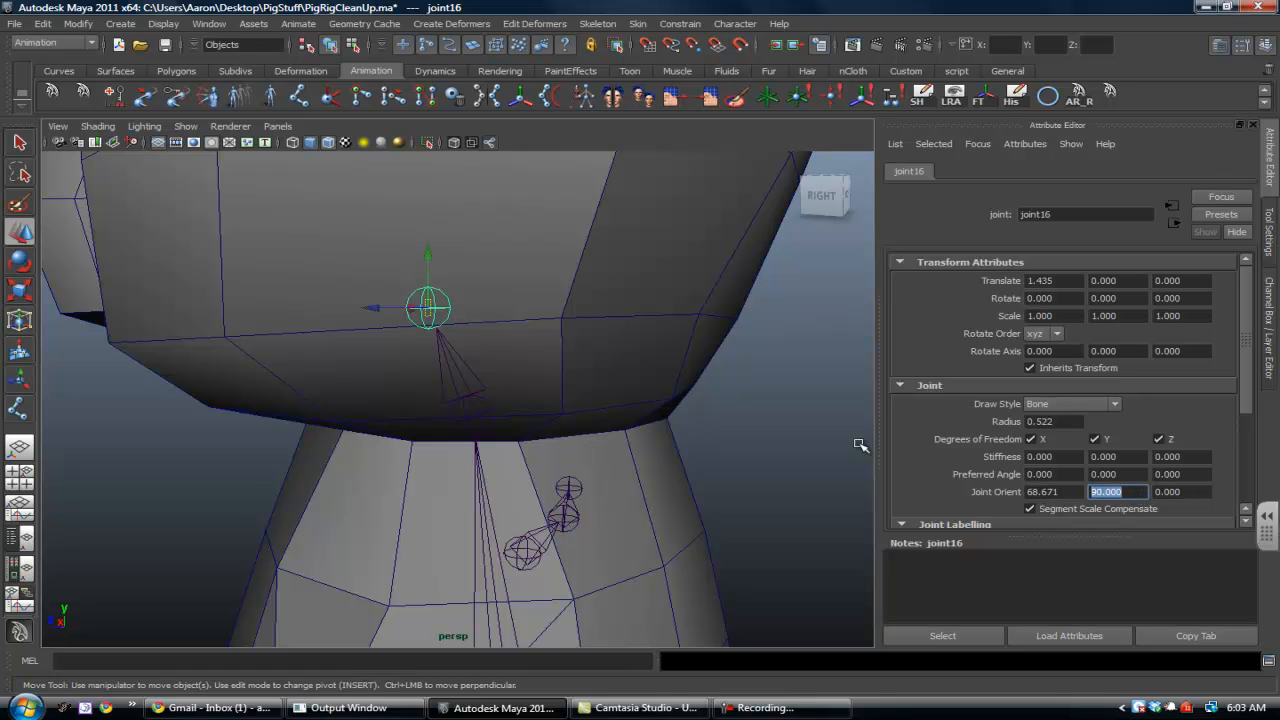
left_click_drag(861, 446, 905, 440, "alt")
type("0")
key("Tab")
type("0")
key("Tab")
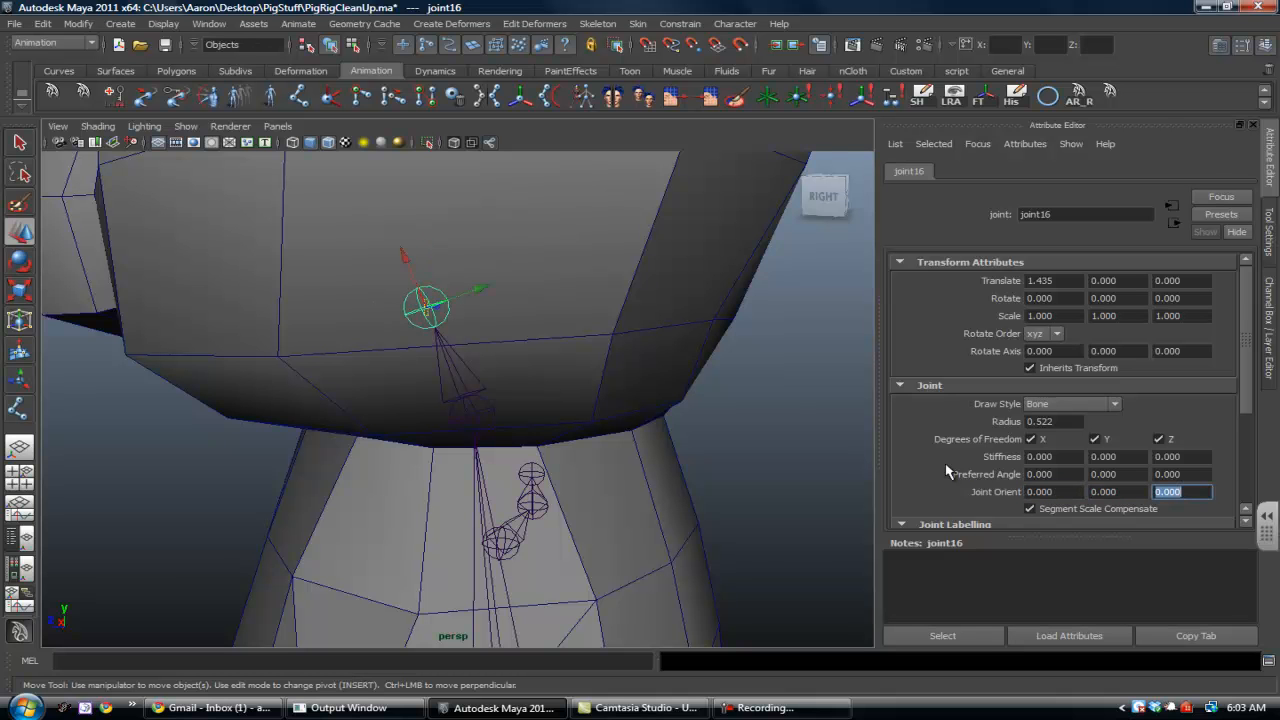
Test-rotate the spine's end joint inside the head and undo the rotation
left_click_drag(600, 384, 502, 342, "alt")
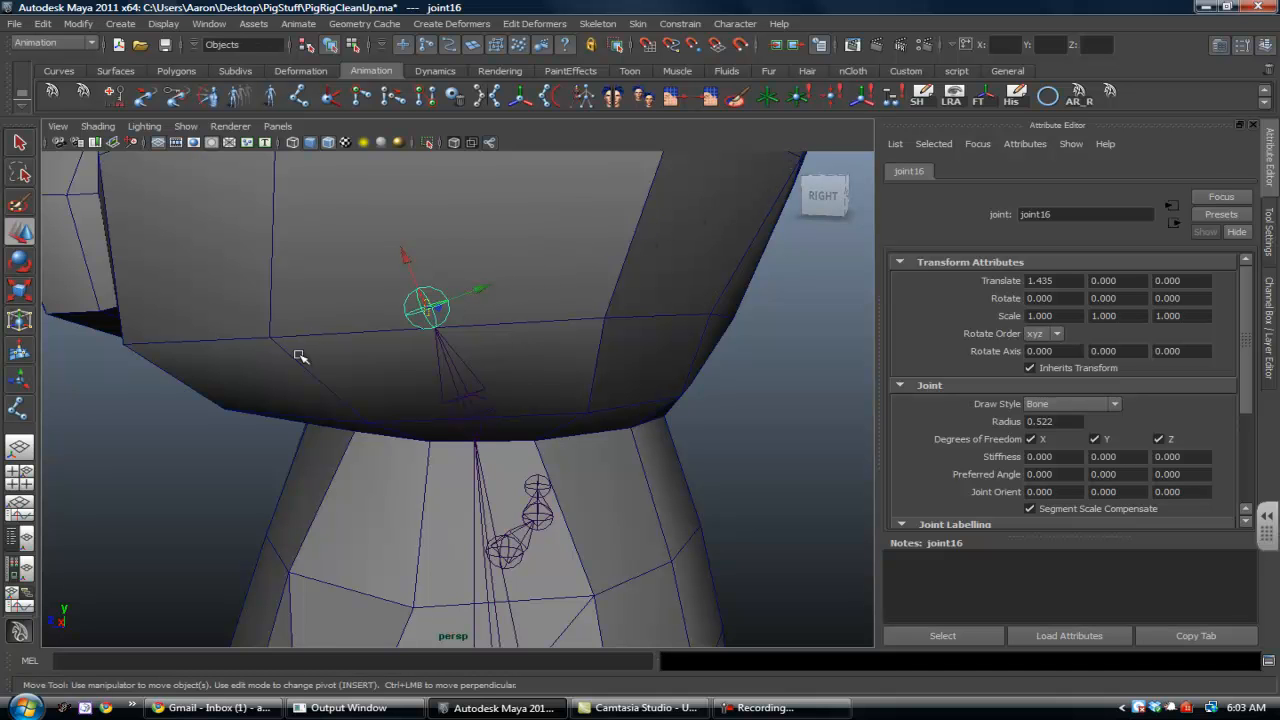
left_click_drag(428, 351, 369, 334, "alt")
key("r")
key("e")
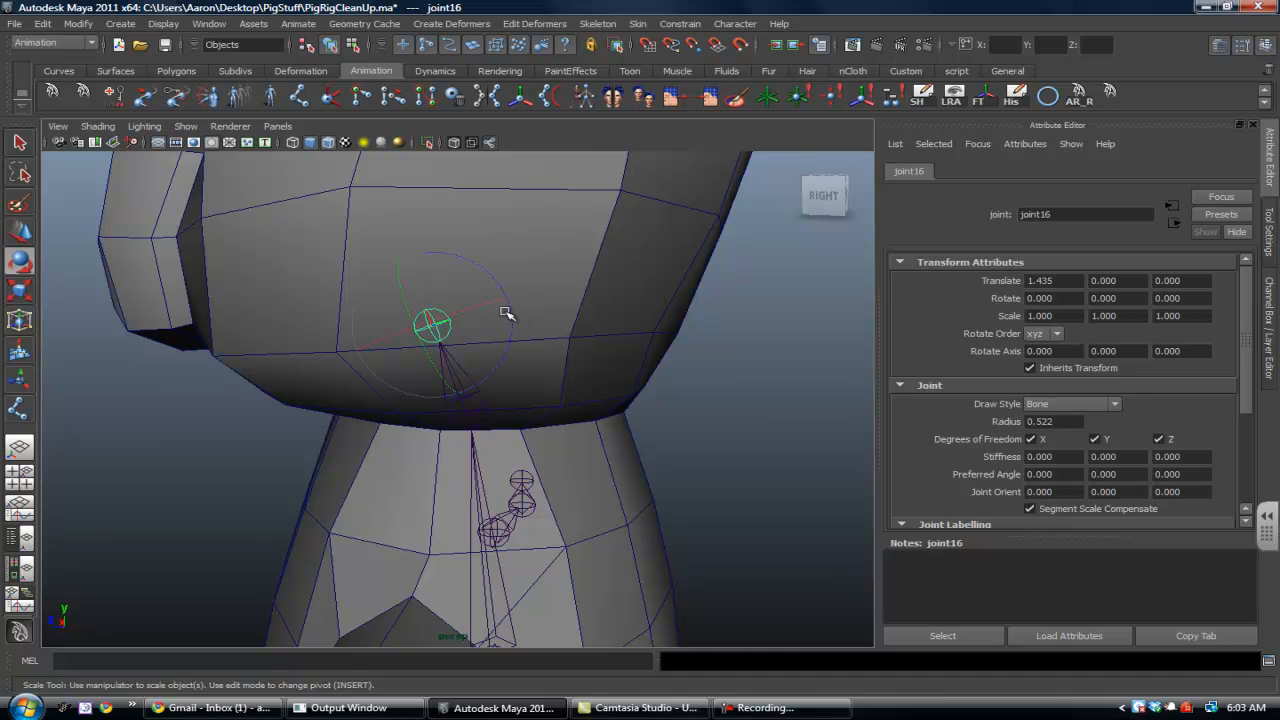
mouse_move(466, 310)
left_mouse_down()
mouse_move(496, 330)
mouse_move(443, 334)
mouse_move(455, 333)
left_mouse_up()
key("ctrl+z")
Set the Z joint orient of the spine's end joint inside the head to 15
right_click_drag(456, 334, 574, 389, "alt")
middle_click_drag(574, 389, 607, 423, "alt")
right_click_drag(607, 423, 535, 428, "alt")
left_click_drag(535, 428, 543, 429, "alt")
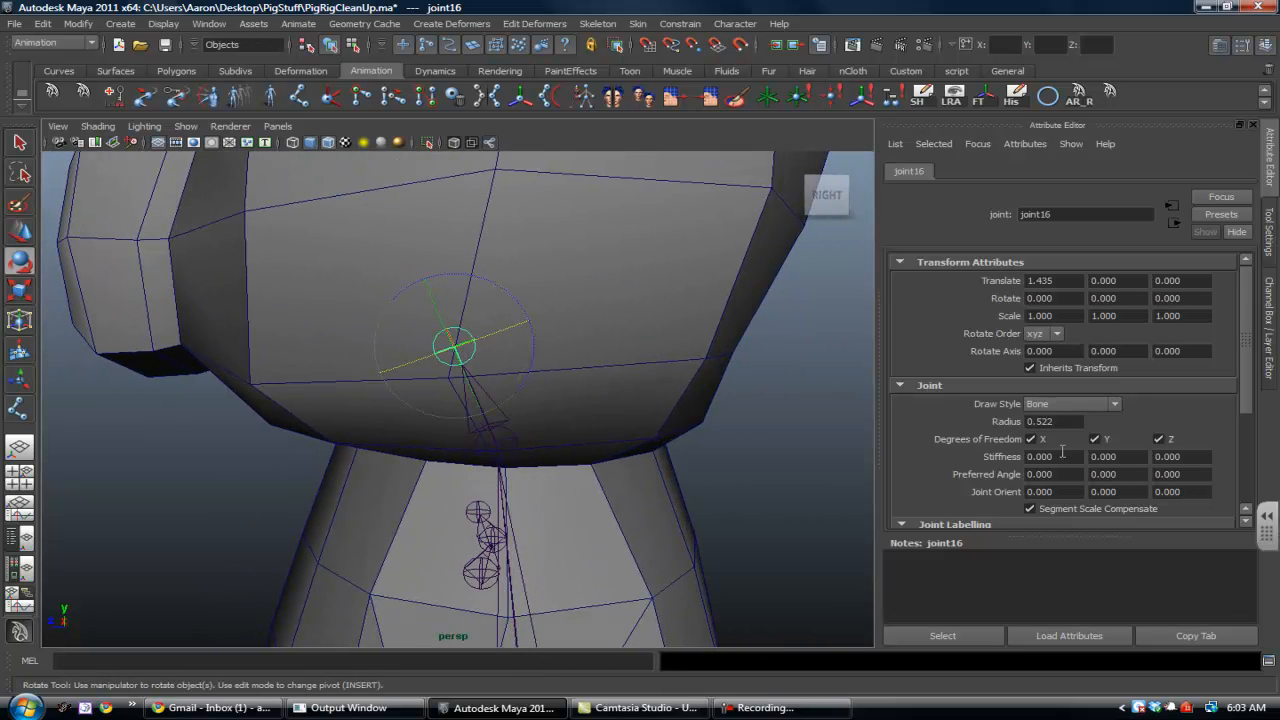
left_click(1172, 491)
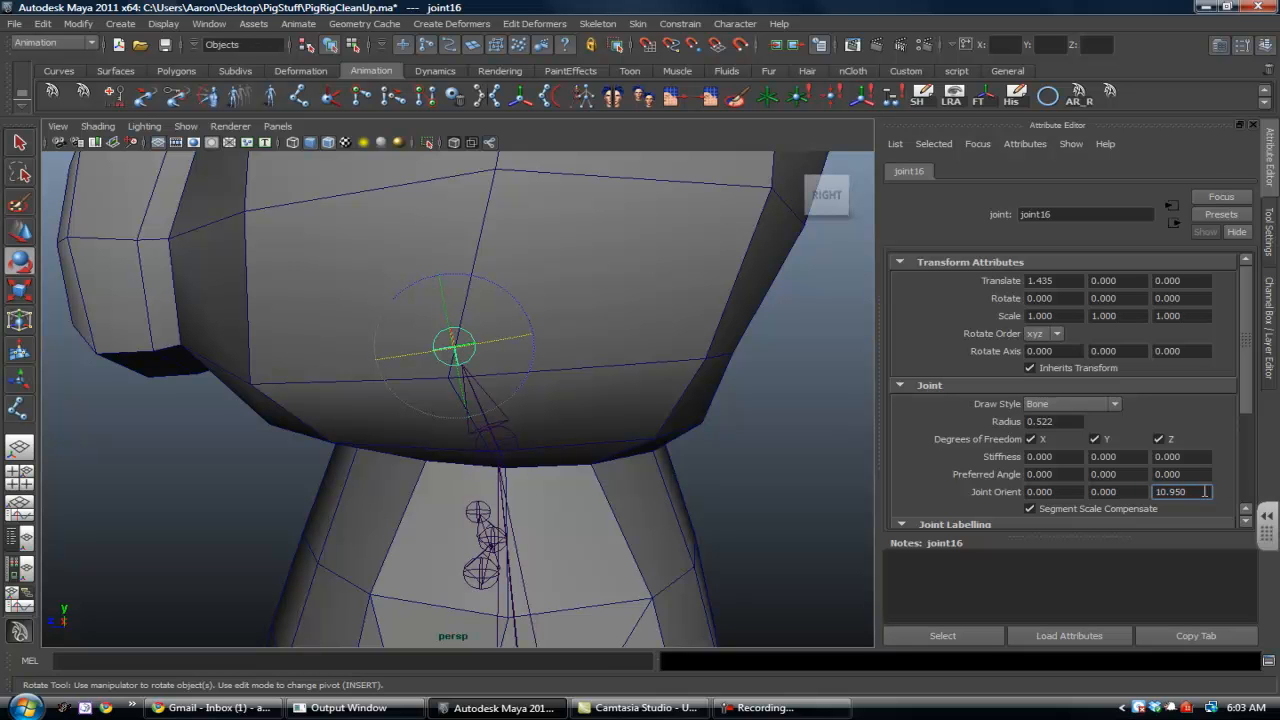
key("Return")
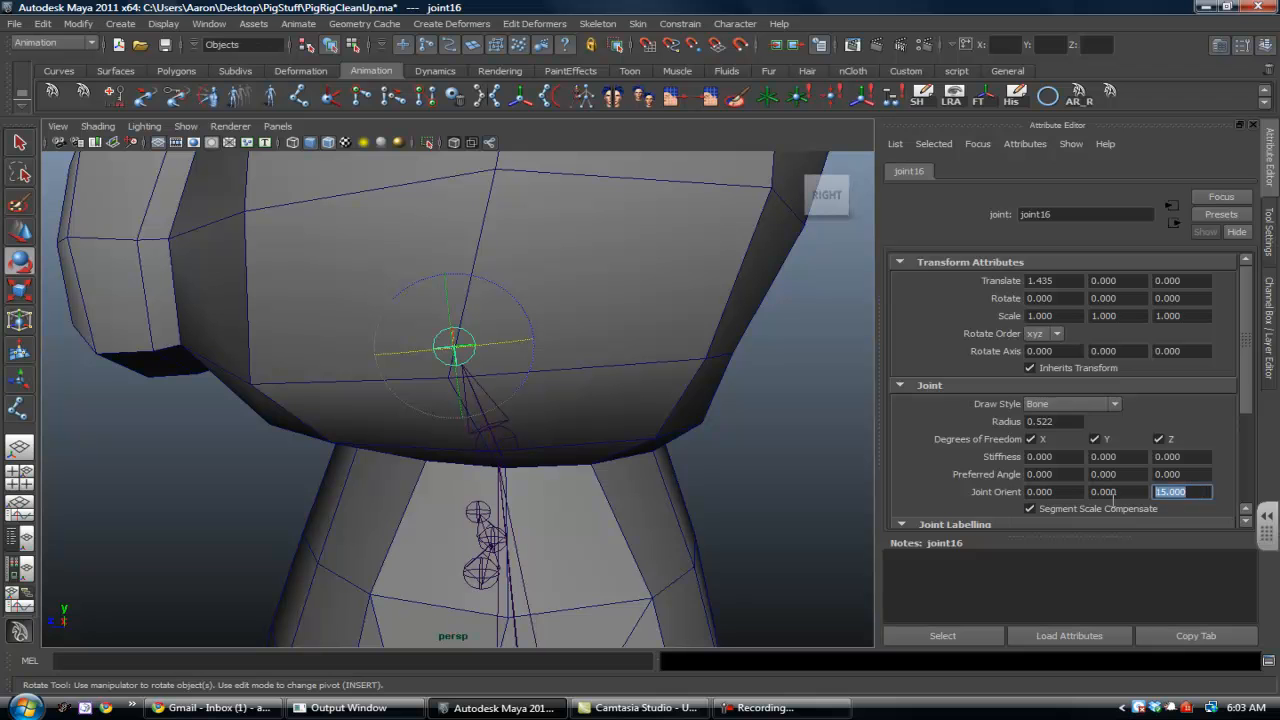
Try a Z joint orient of 20 on the spine's end joint inside the head and settle on 21
type("20")
key("Return")
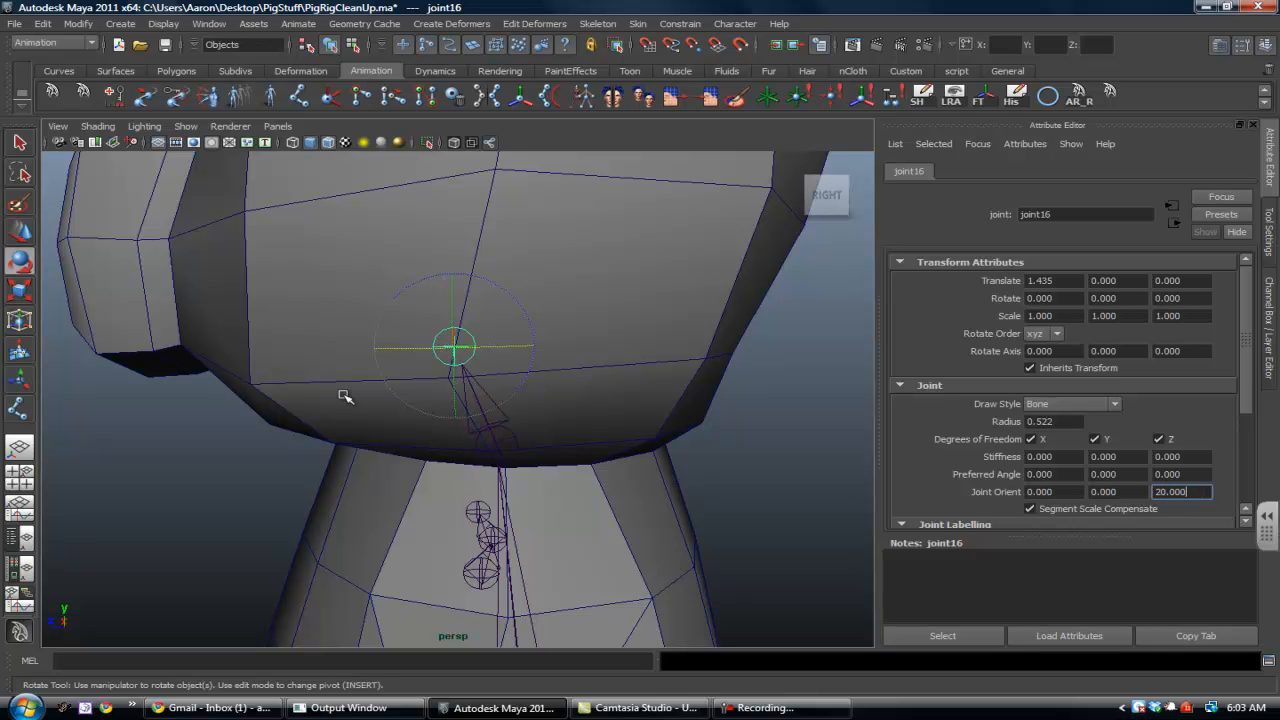
left_click_drag(450, 400, 424, 402, "alt")
left_click_drag(1191, 488, 1104, 497)
type("21")
Parent the left arm chain's shoulder joint to the upper spine joint at chest height
left_click_drag(805, 493, 718, 471, "alt")
left_click_drag(598, 459, 498, 441, "alt")
middle_click_drag(498, 441, 484, 250, "alt")
right_click_drag(470, 410, 503, 400)
left_click_drag(503, 400, 515, 323, "alt")
right_click_drag(434, 482, 487, 490, "alt")
middle_click_drag(487, 490, 481, 542, "alt")
key("e")
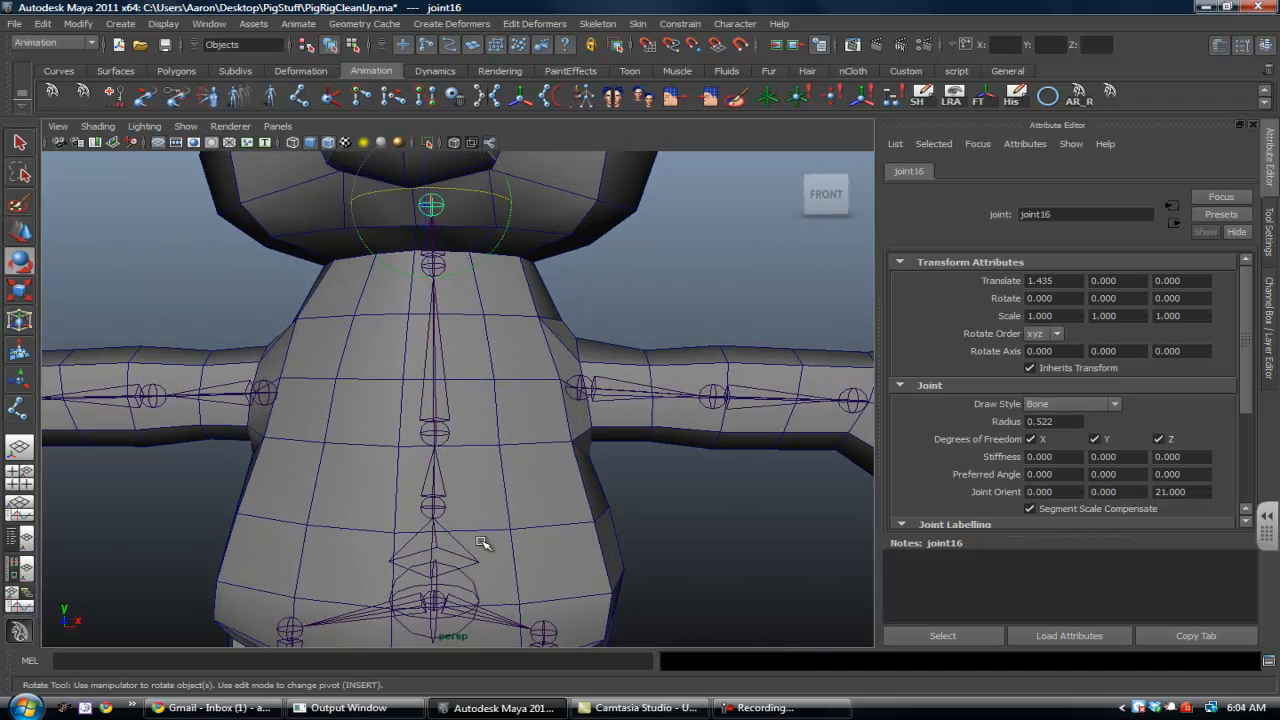
left_click(580, 385)
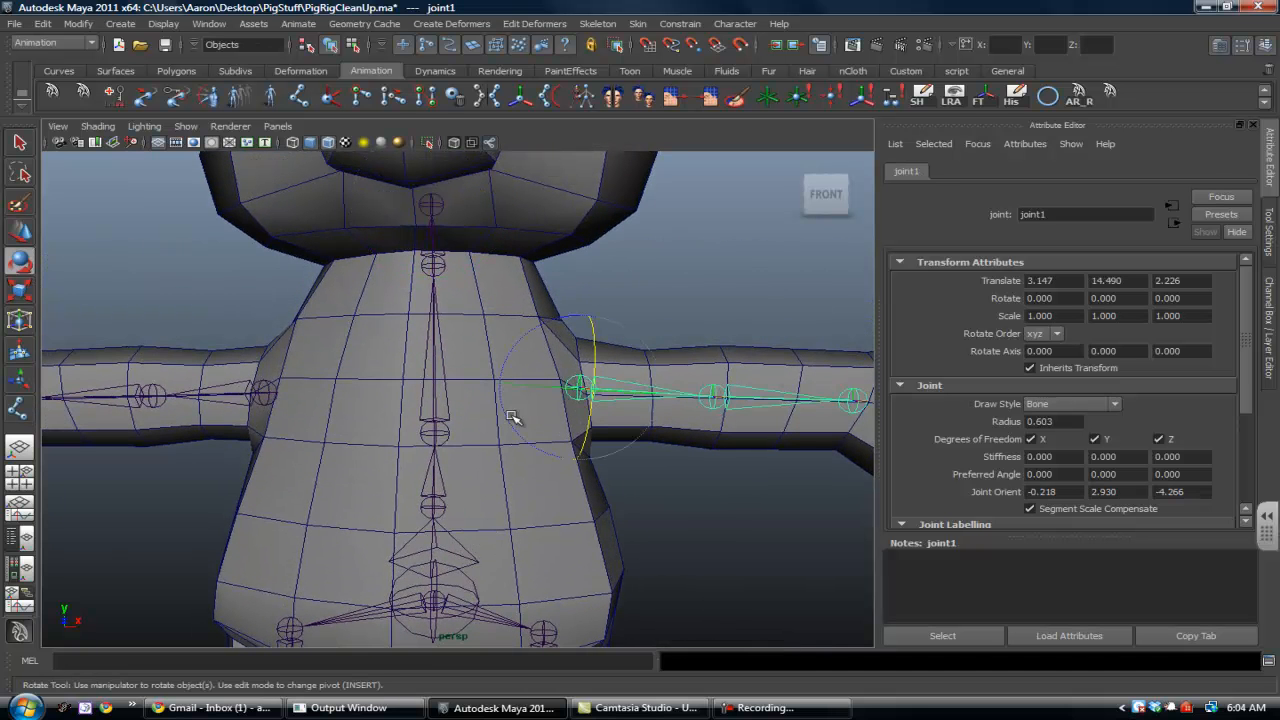
left_click(440, 428)
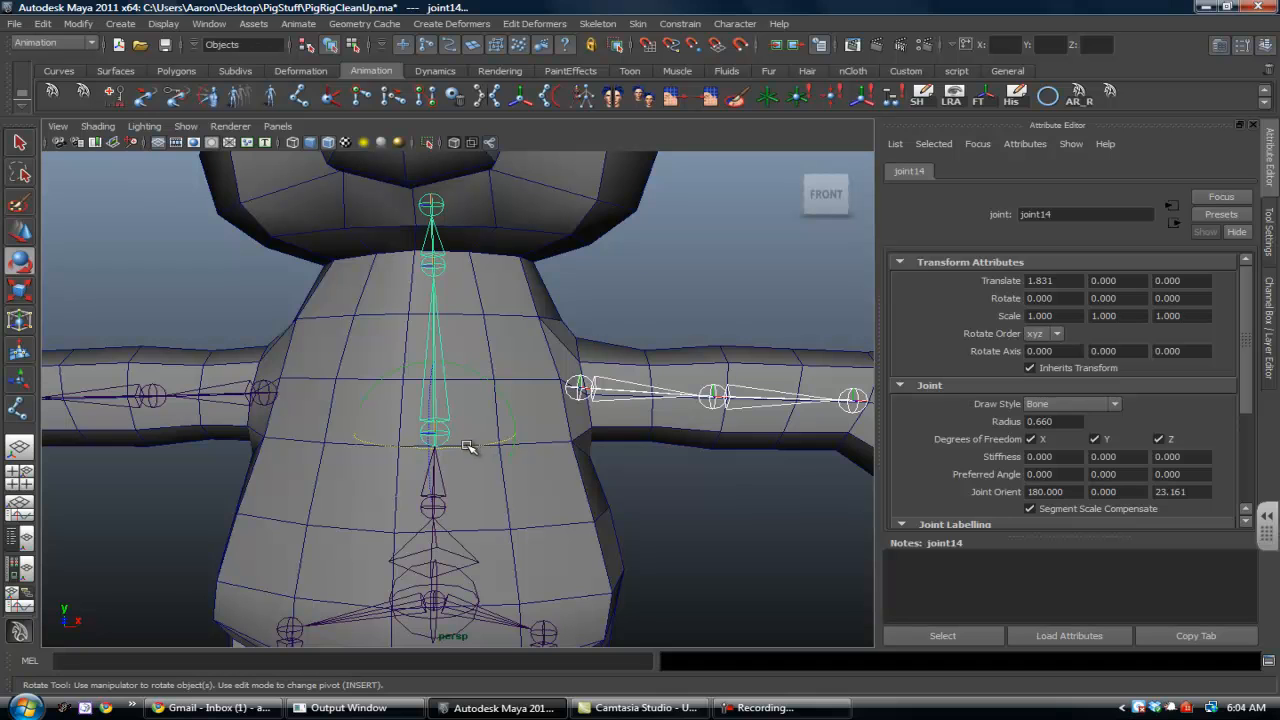
key("ctrl+z")
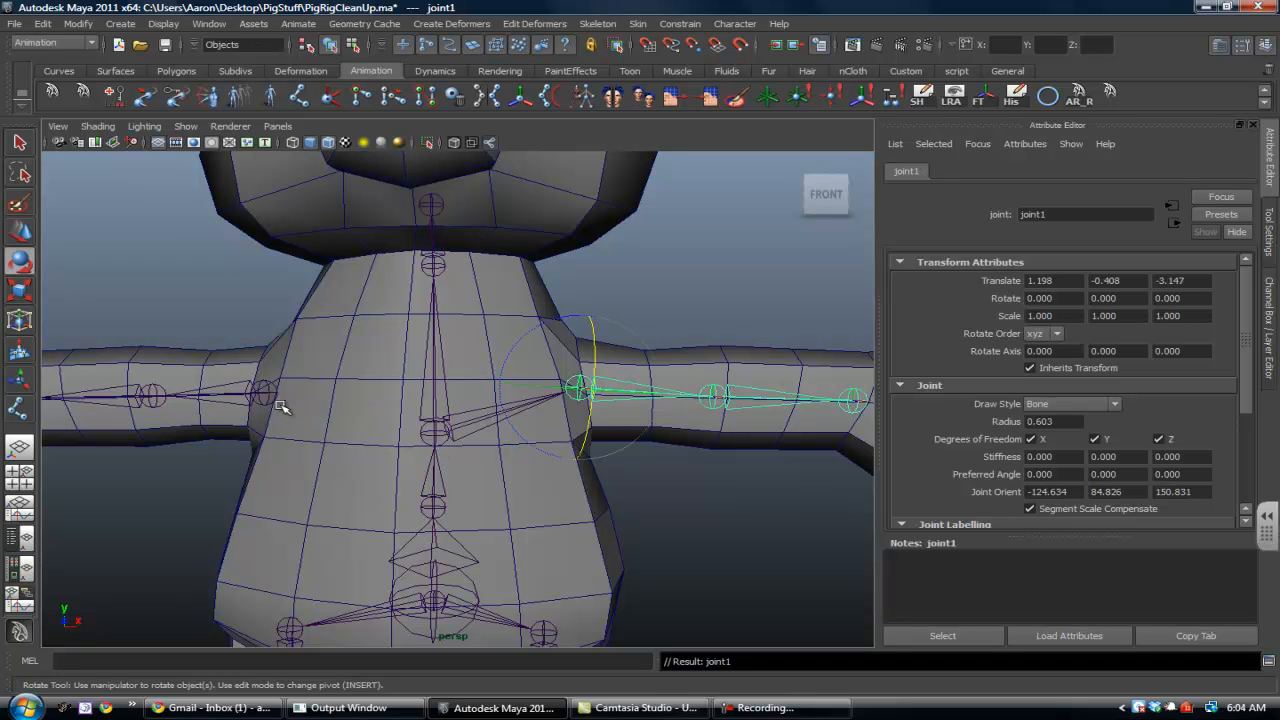
Parent the right arm chain's shoulder joint to the same upper spine joint
left_click(265, 395)
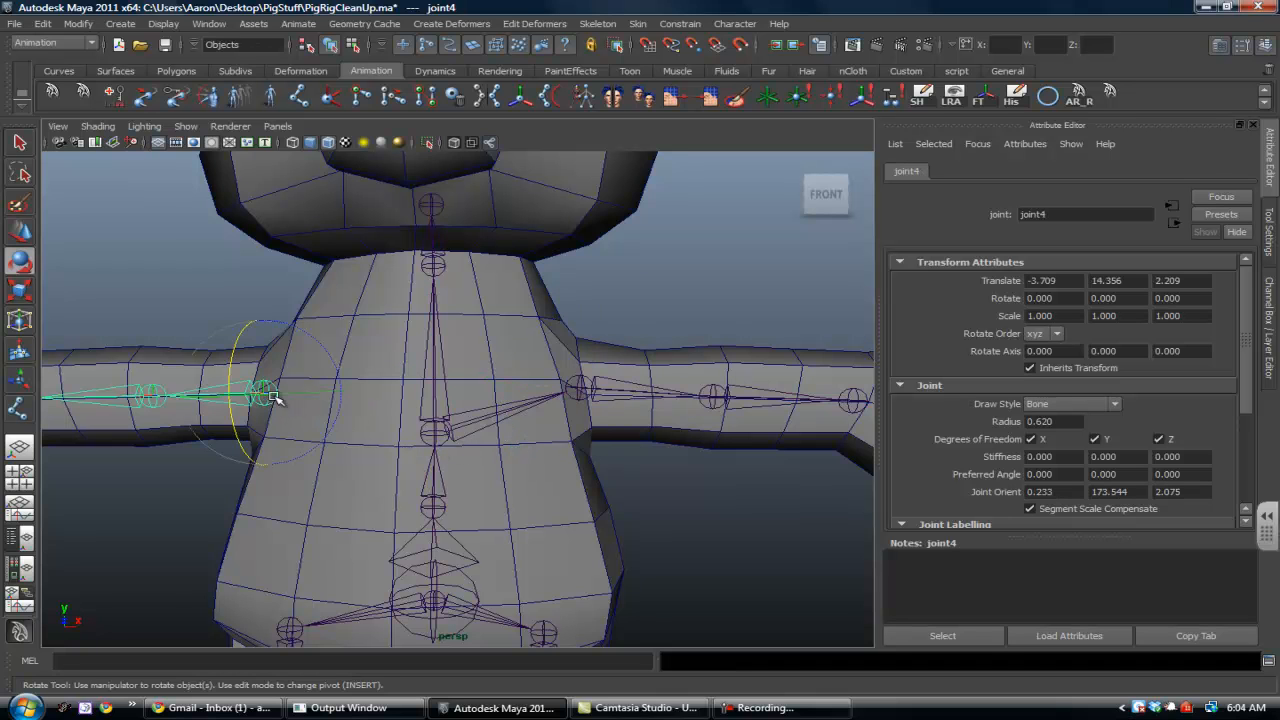
left_click(435, 429)
key("p")
Parent the pelvis joint with both leg chains to the enlarged base joint of the spine
middle_click_drag(442, 528, 437, 364, "alt")
right_click_drag(437, 364, 572, 571, "alt")
left_click_drag(572, 571, 518, 491, "alt")
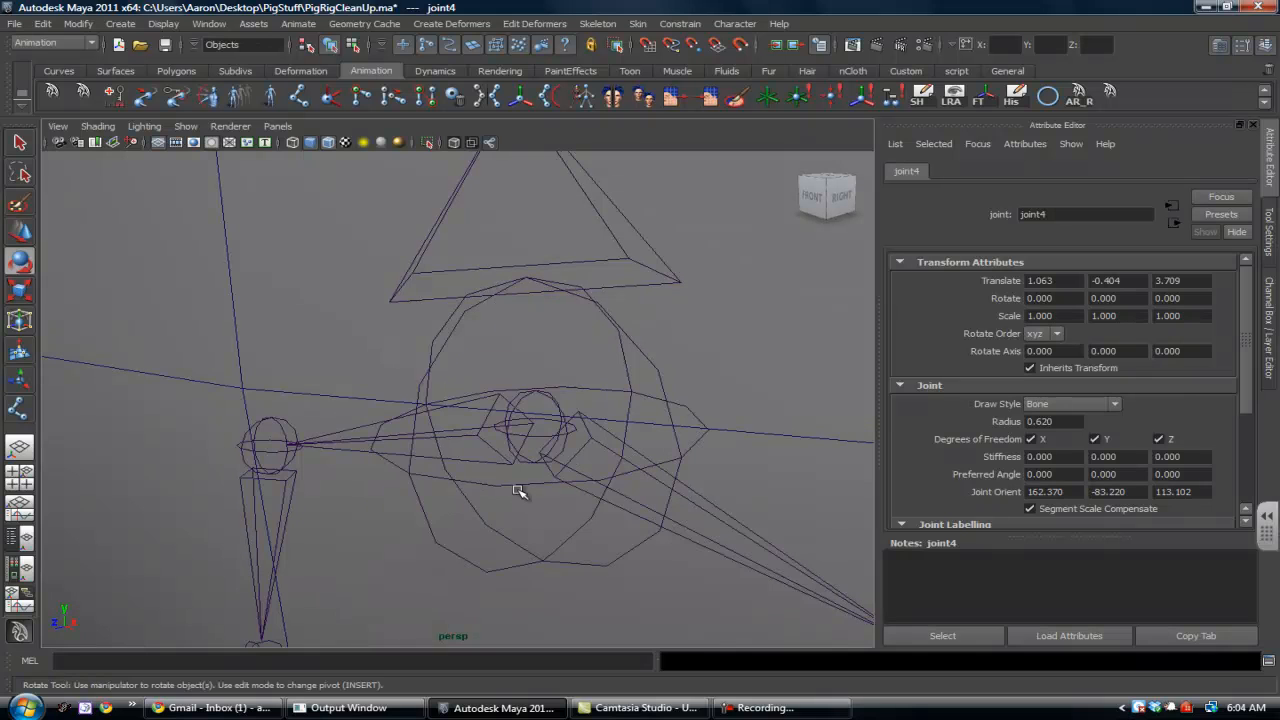
left_click(535, 438)
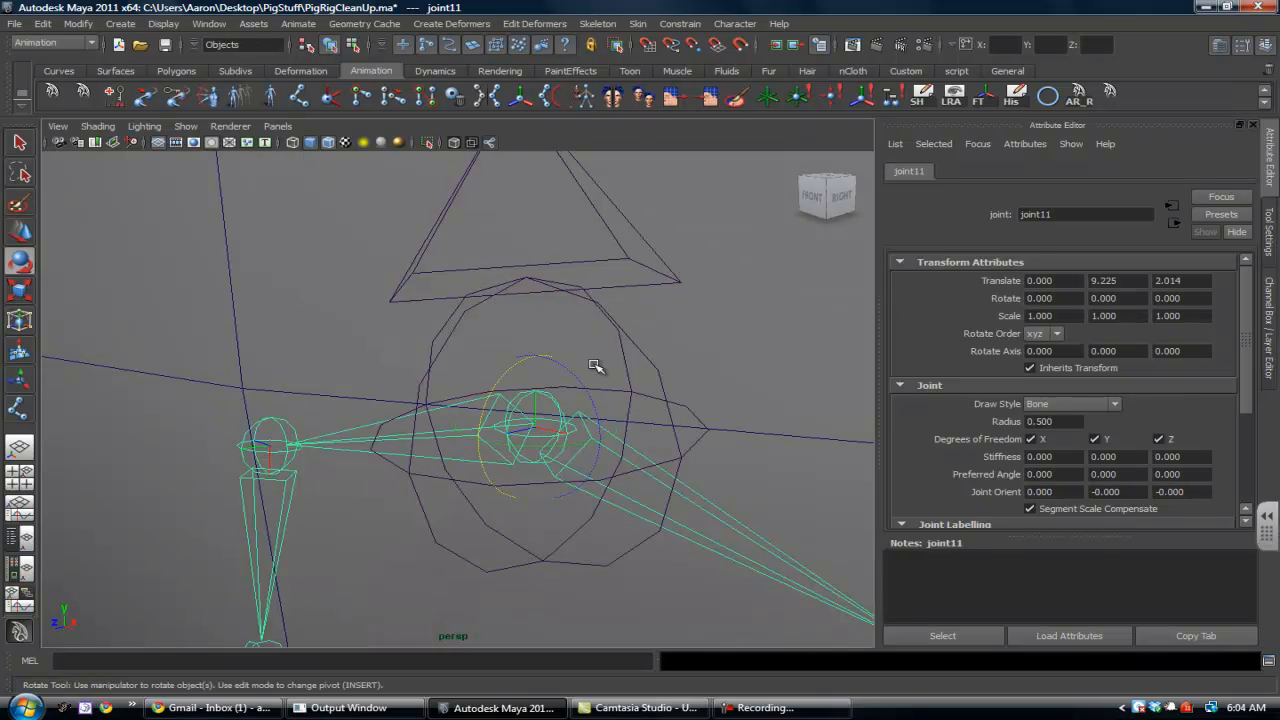
left_click(622, 333, "shift")
right_click_drag(665, 452, 520, 432, "alt")
left_click_drag(520, 432, 588, 437, "alt")
left_click(497, 431)
Examine how the pelvis and leg joints connect to the enlarged spine base, and clear the selection
right_click_drag(424, 412, 566, 462, "alt")
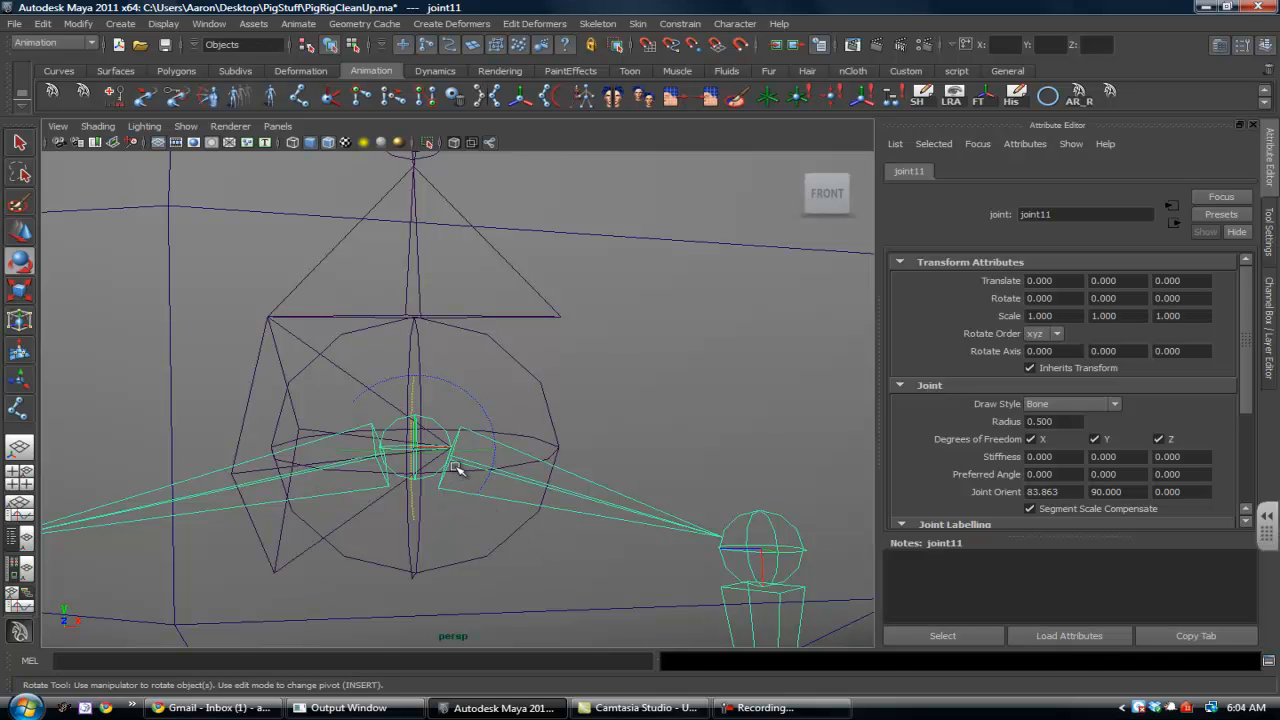
right_click_drag(431, 334, 287, 312, "alt")
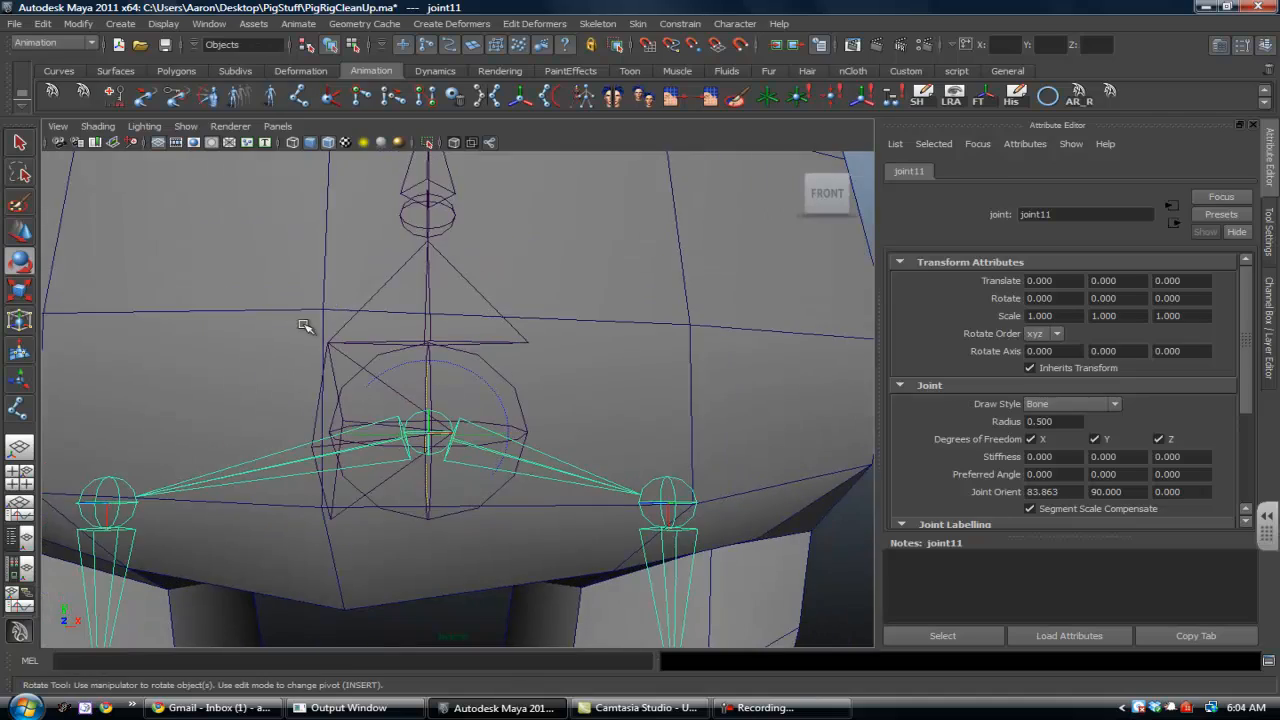
left_click_drag(483, 302, 473, 357, "alt")
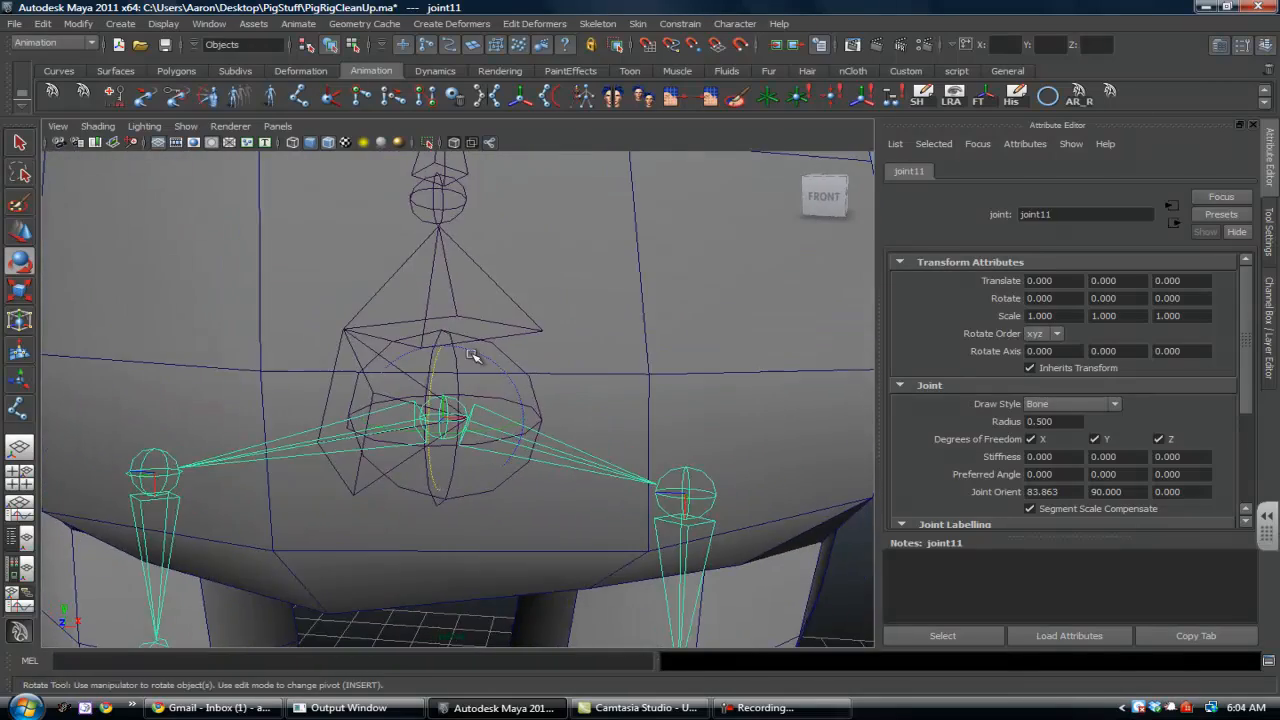
right_click_drag(473, 356, 383, 320, "alt")
middle_click_drag(385, 324, 407, 450, "alt")
right_click_drag(440, 482, 380, 400, "alt")
left_click_drag(400, 395, 629, 371, "alt")
right_click_drag(629, 371, 620, 485, "alt")
left_click(500, 498)
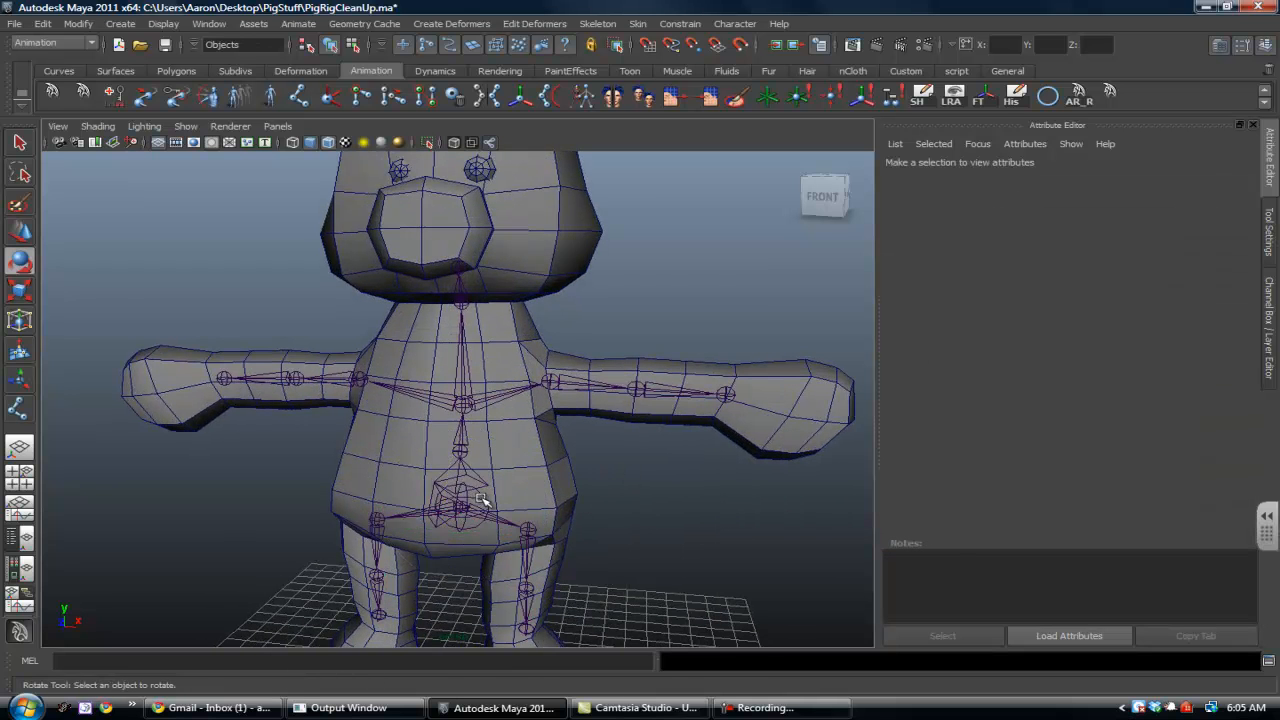
Test-move the whole skeleton by the enlarged spine base joint and undo the move
left_click(485, 490)
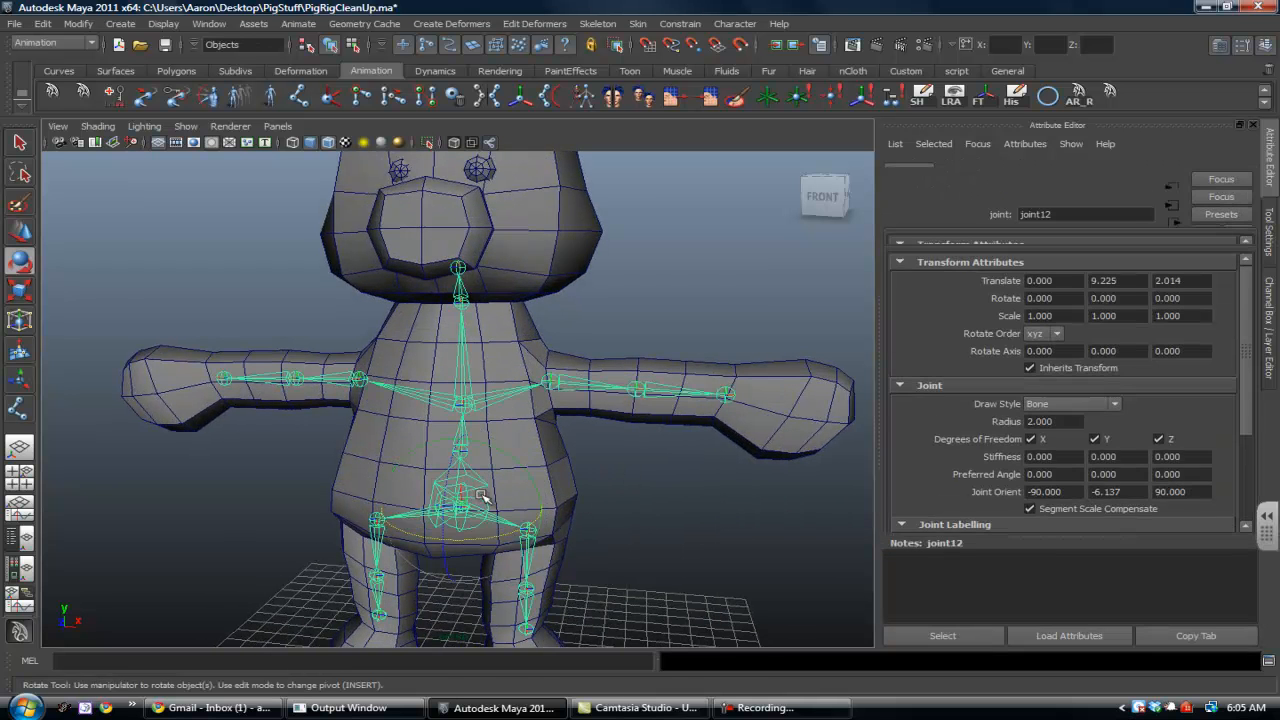
mouse_move(592, 483)
left_mouse_down("alt")
mouse_move(491, 466)
mouse_move(587, 473)
left_mouse_up("alt")
scroll(290, 477, "down", 3)
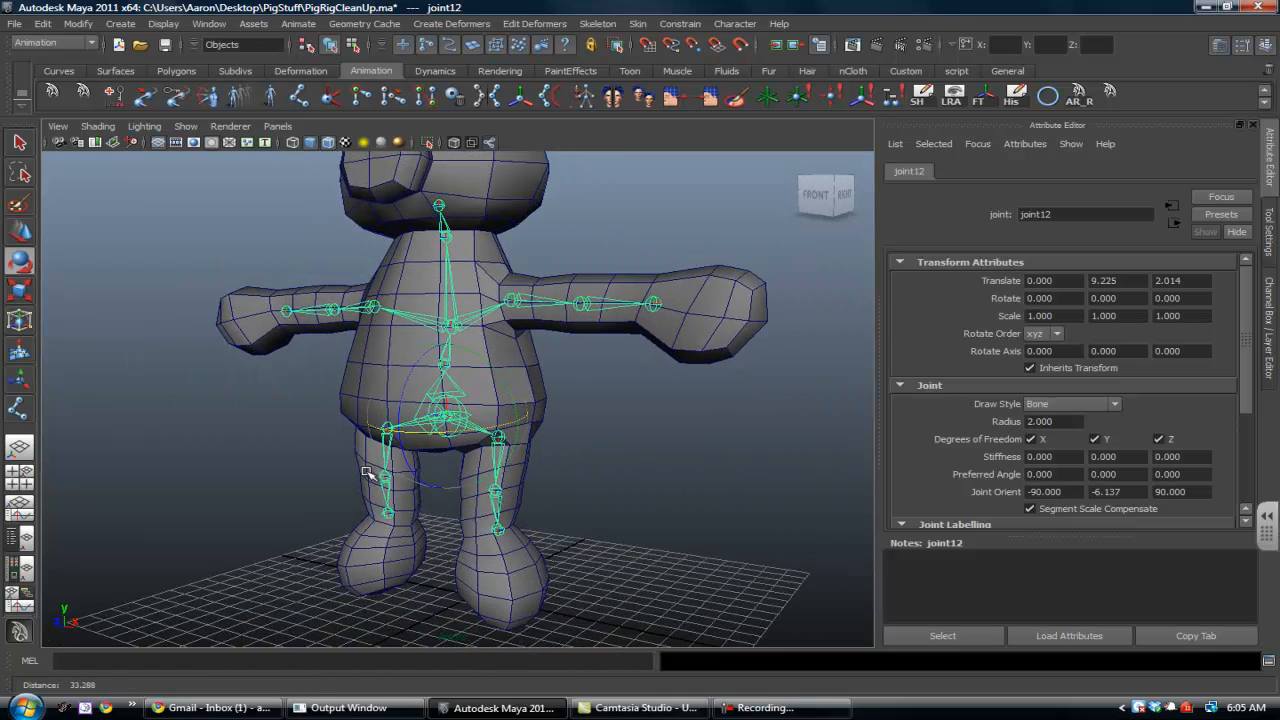
scroll(452, 445, "down", 3)
key("w")
left_click_drag(465, 411, 335, 445)
key("ctrl+z")
Rename the left arm's shoulder joint to LShorlderJ
left_click_drag(425, 456, 533, 455, "alt")
middle_click_drag(479, 346, 509, 409, "alt")
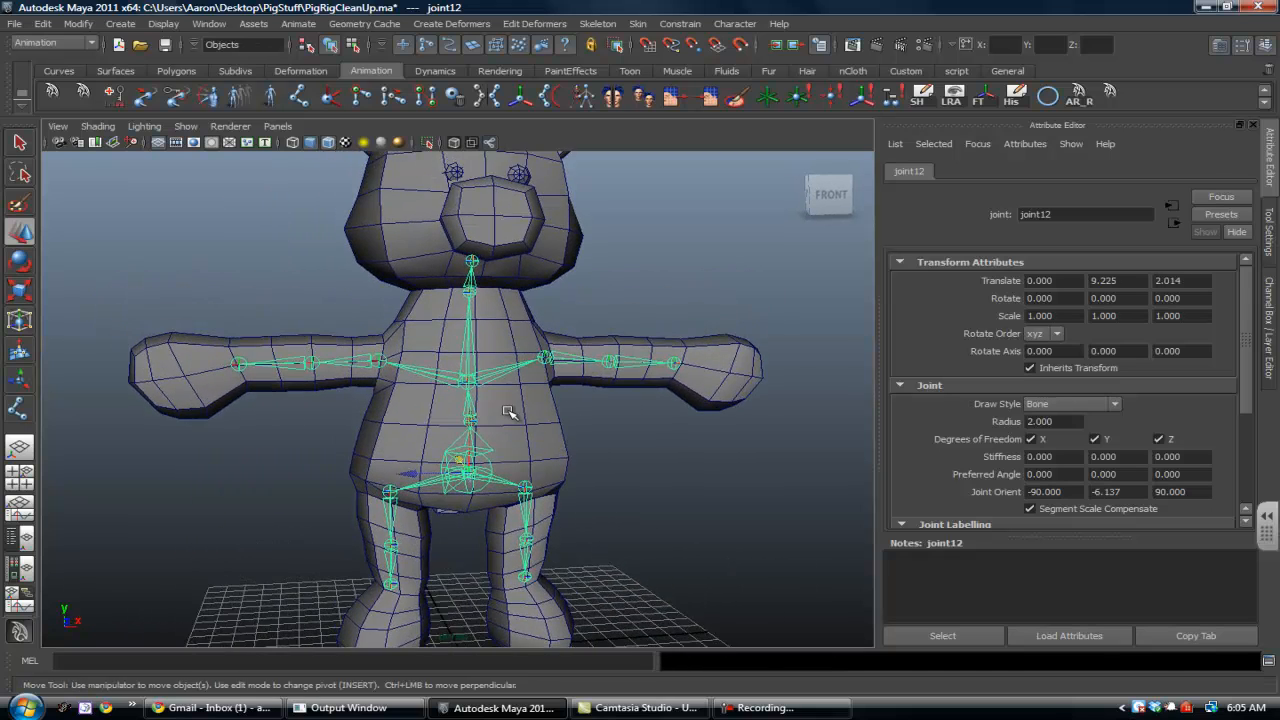
right_click_drag(509, 409, 486, 409, "alt")
left_click_drag(485, 408, 393, 421, "alt")
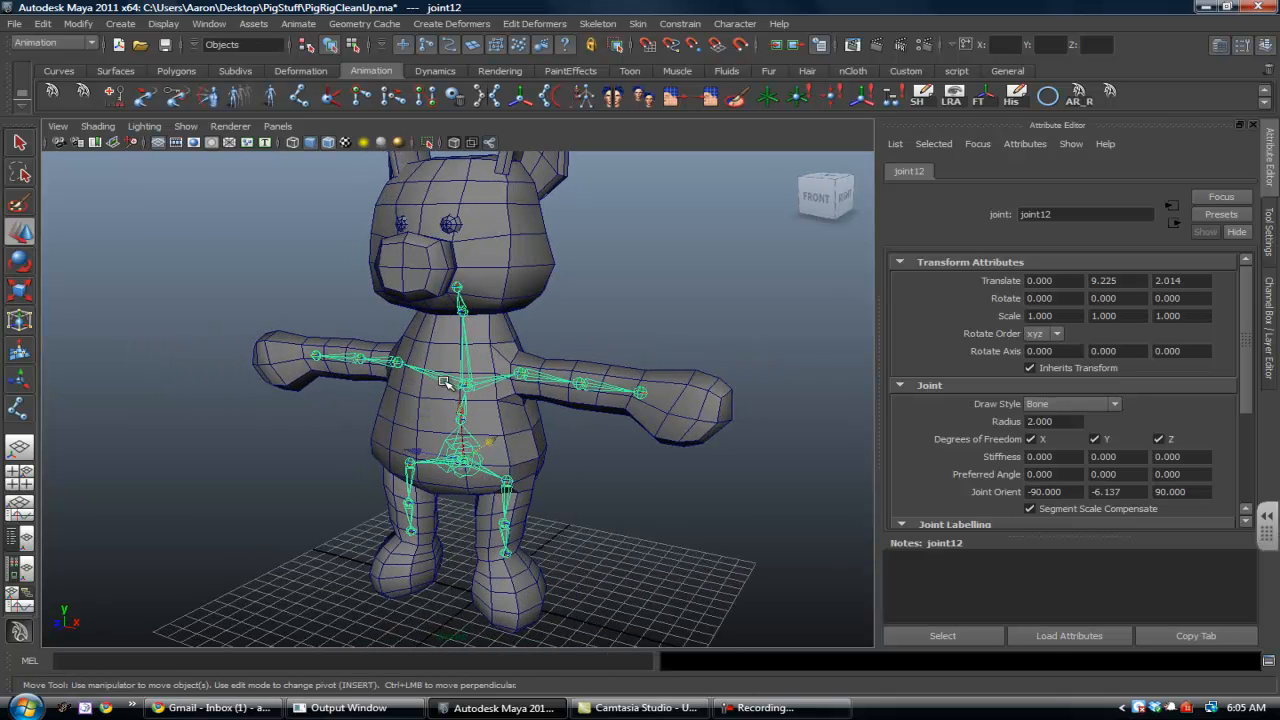
right_click_drag(420, 491, 532, 386, "alt")
middle_click_drag(484, 284, 480, 306, "alt")
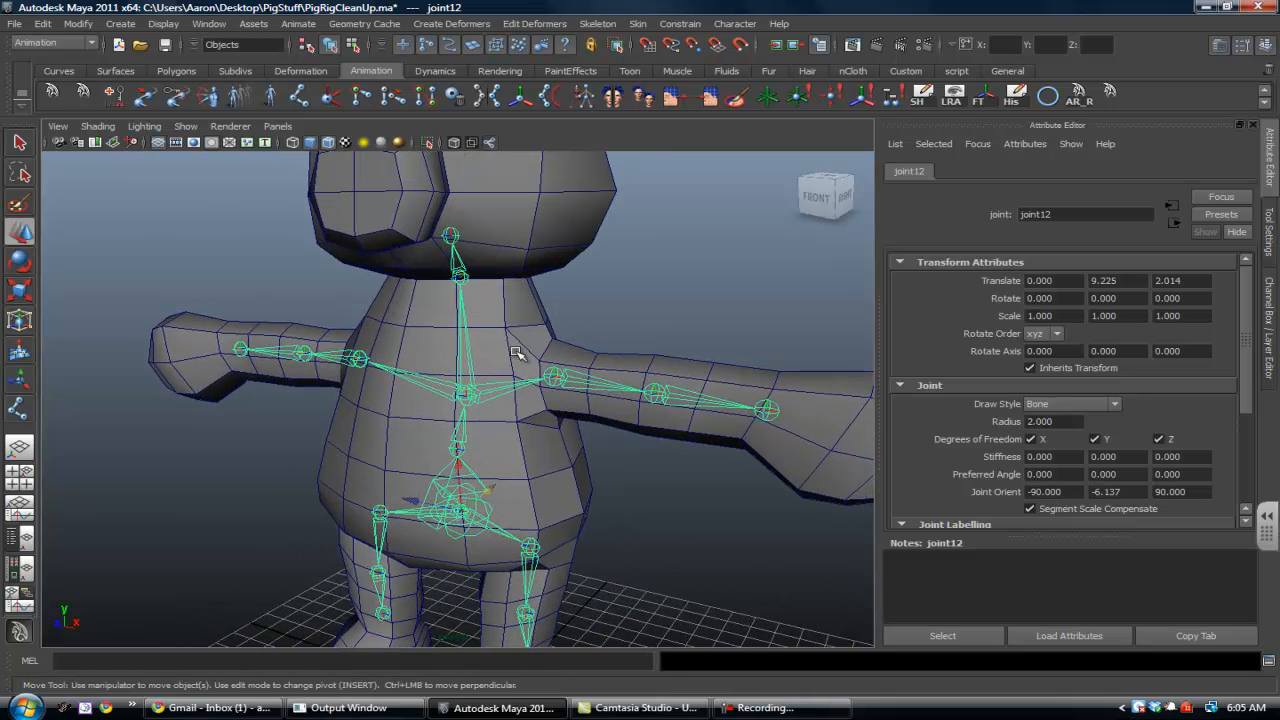
left_click(576, 381)
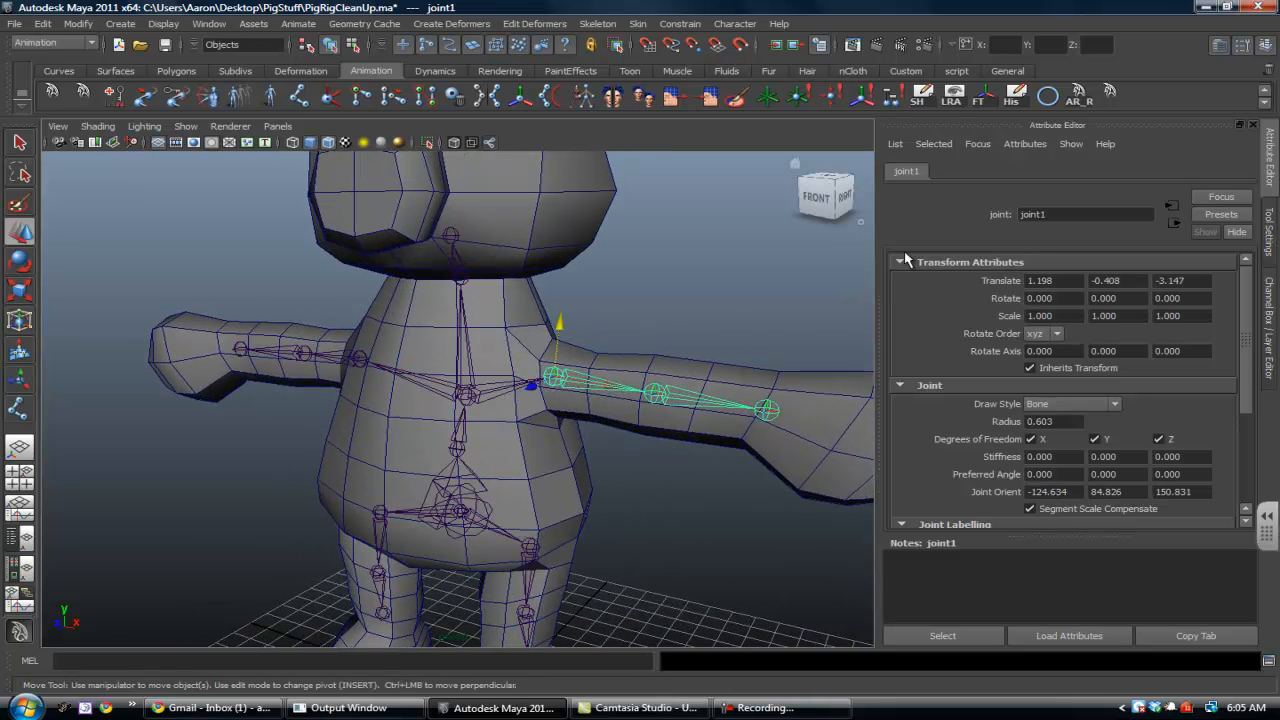
left_click_drag(518, 281, 543, 281, "alt")
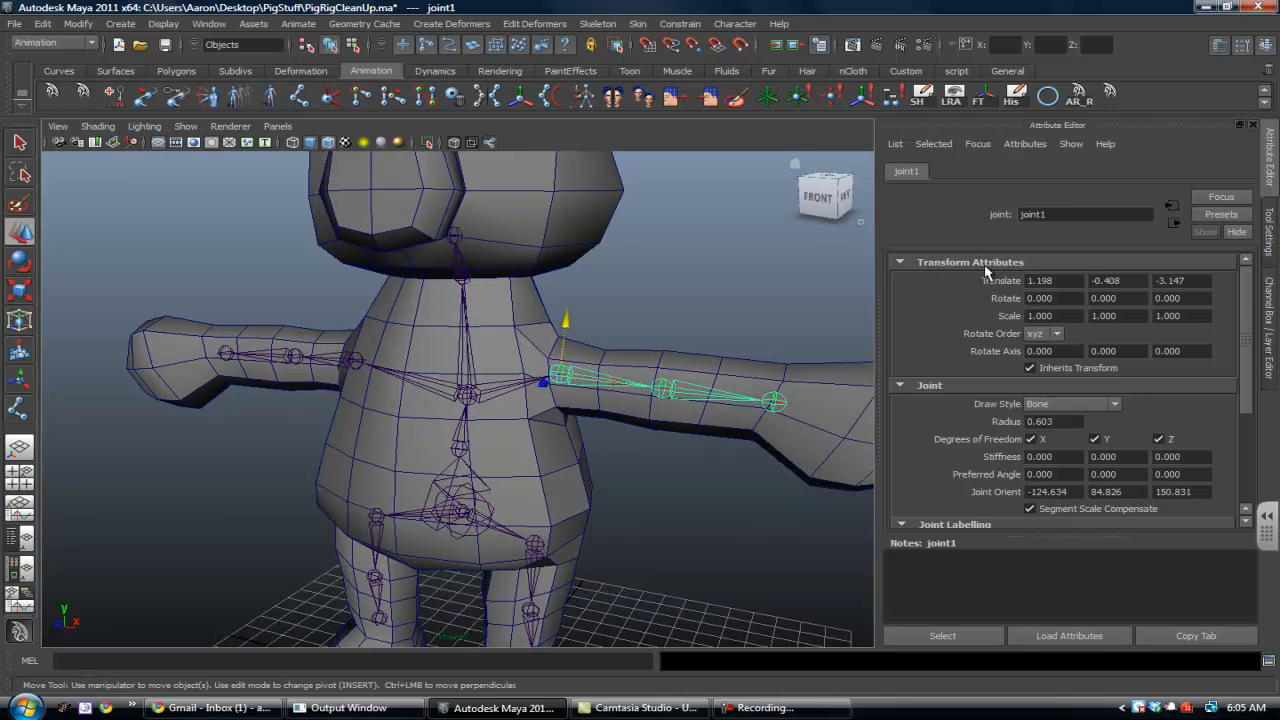
double_click(1072, 214)
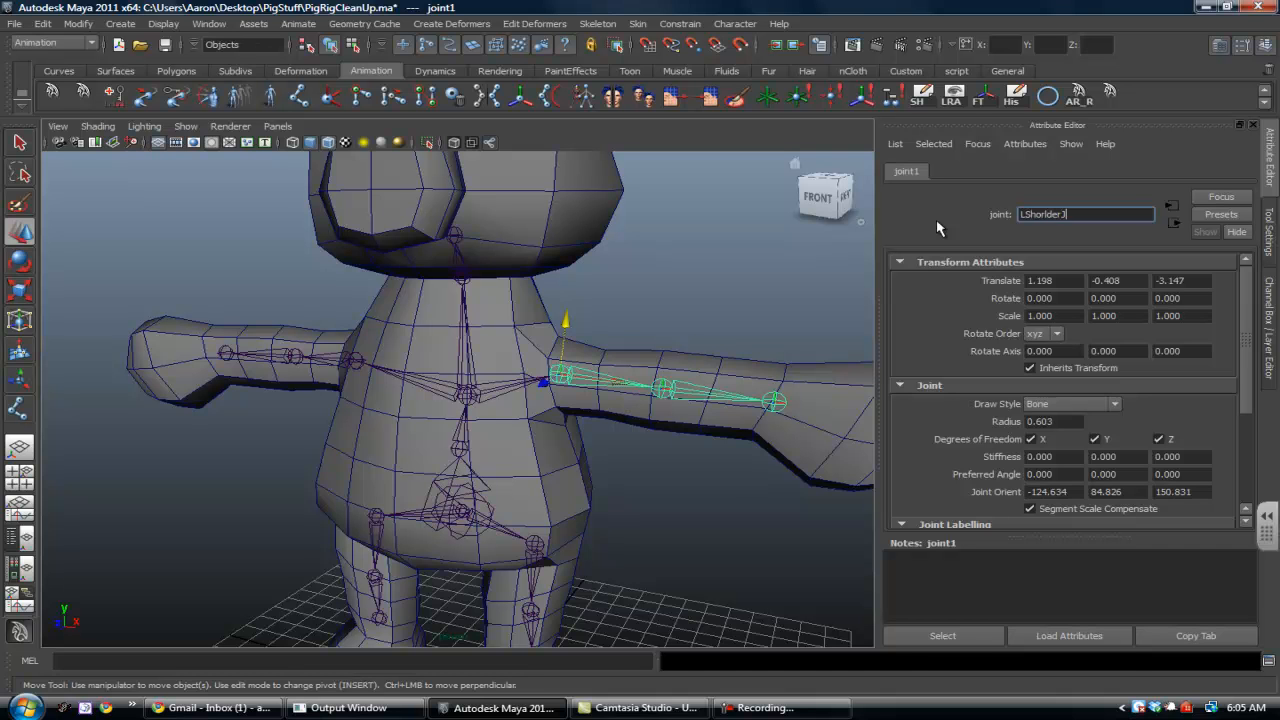
key("Return")
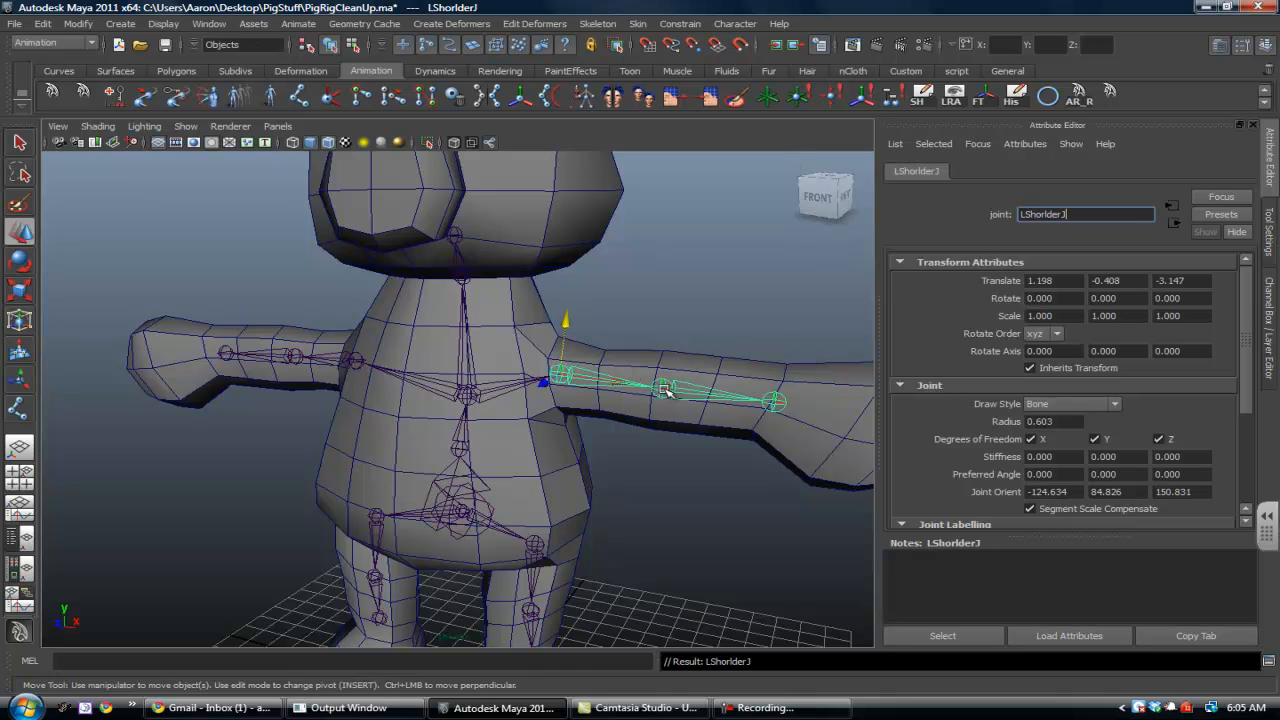
Rename the left arm's middle joint as the left elbow and its end joint as LHand
left_click(663, 391)
left_click_drag(1066, 215, 961, 216)
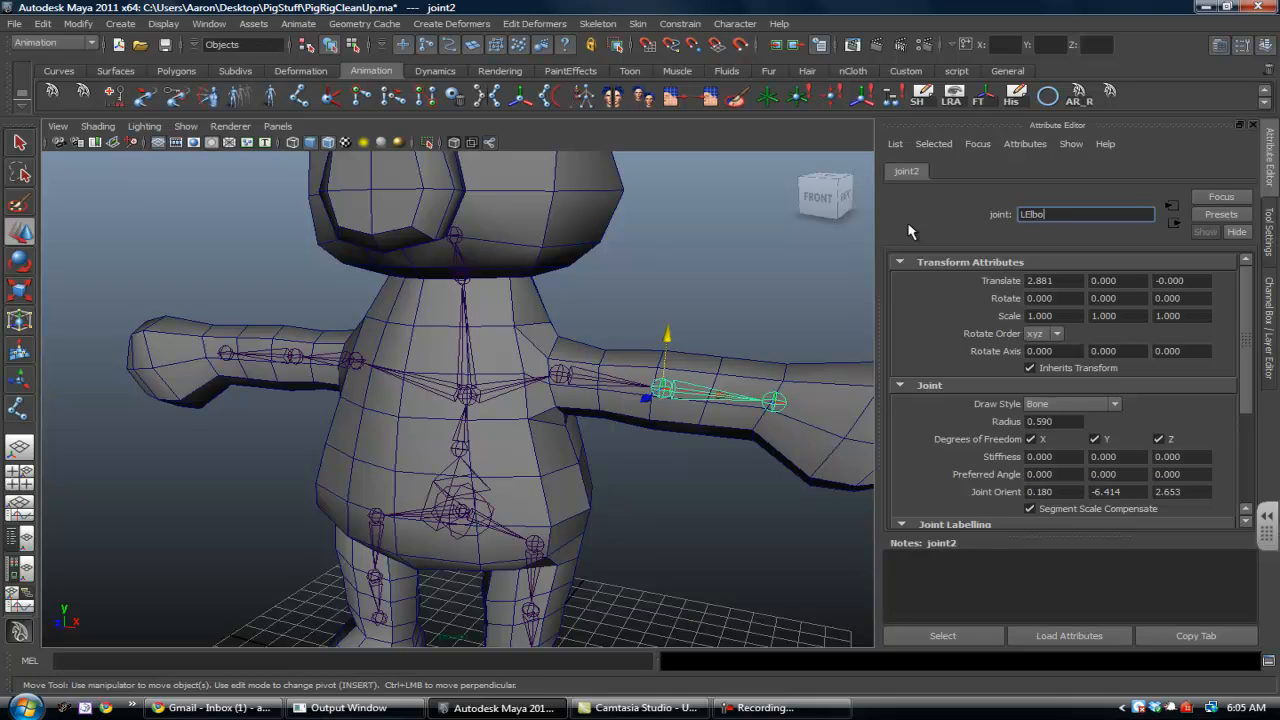
key("Return")
left_click(773, 401)
double_click(1060, 216)
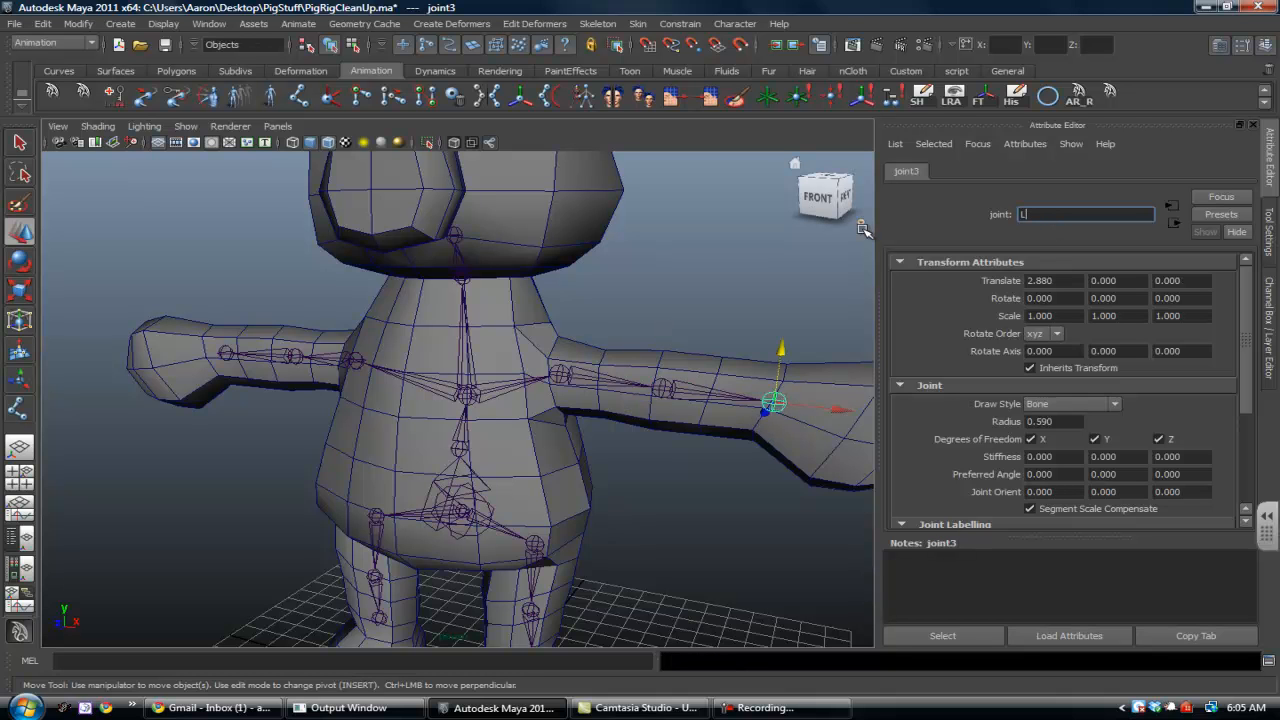
type("LHand")
key("Return")
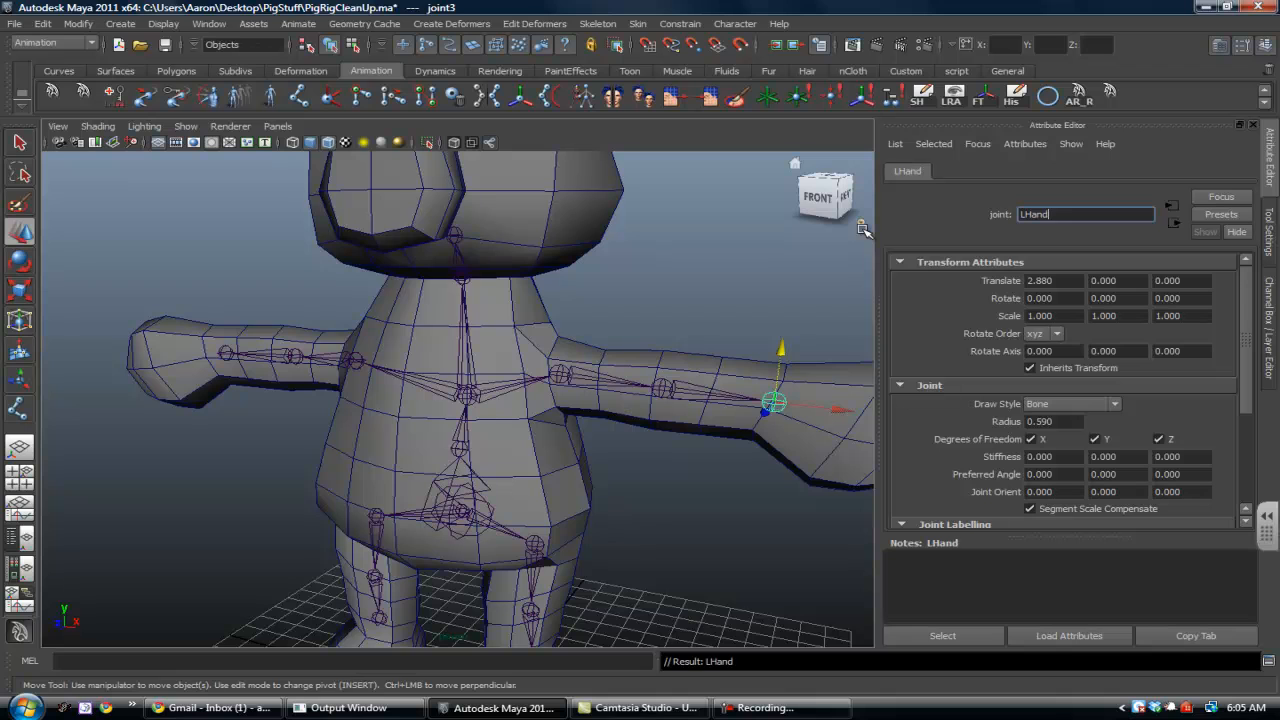
Rename the spine's end joint inside the head to Head and the joint below it to Neck
left_click(452, 236)
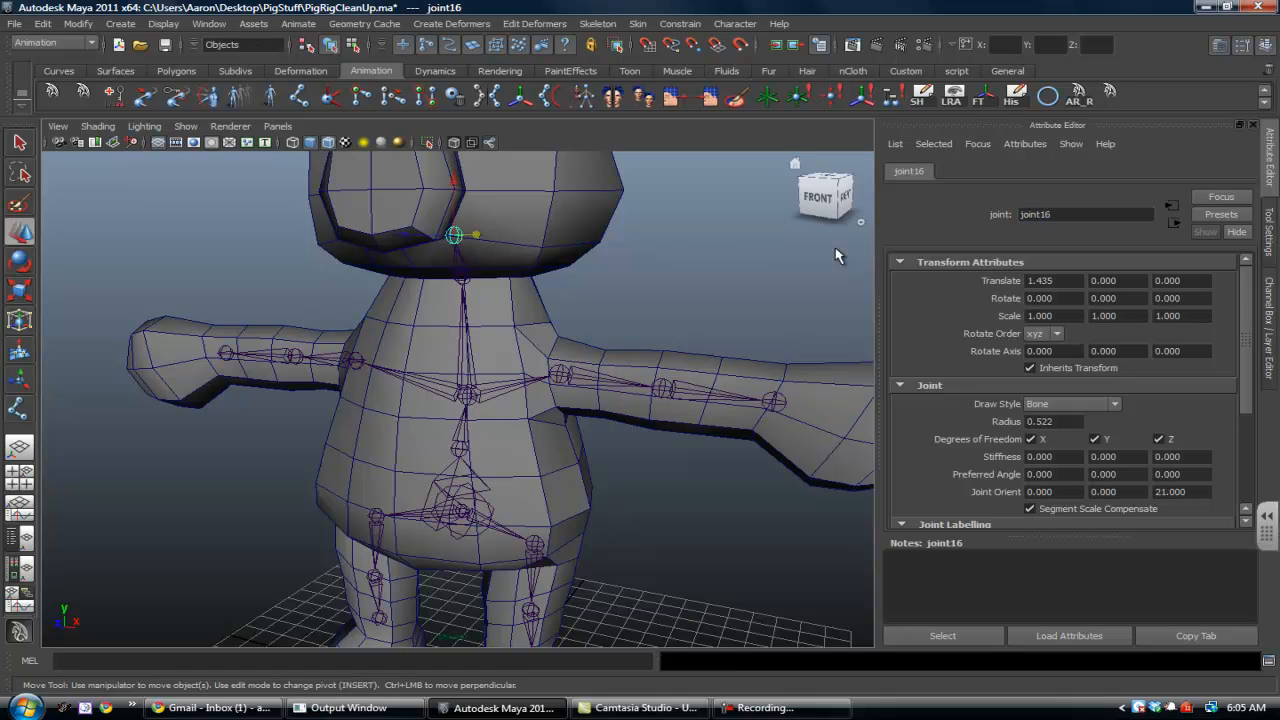
double_click(1040, 215)
type("Head")
key("Return")
left_click(462, 275)
double_click(1036, 214)
type("Neck")
key("Return")
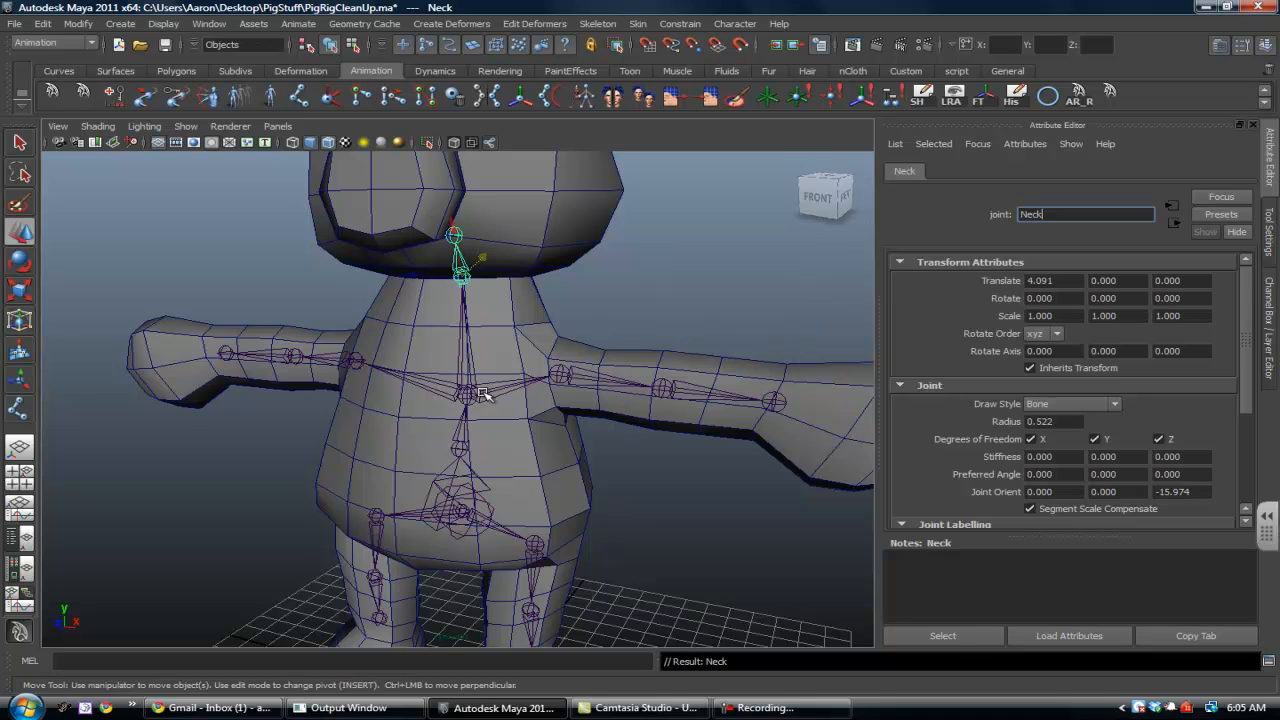
Rename the spine joint that carries both arm chains to UpperBack
left_click(474, 398)
left_click(472, 398)
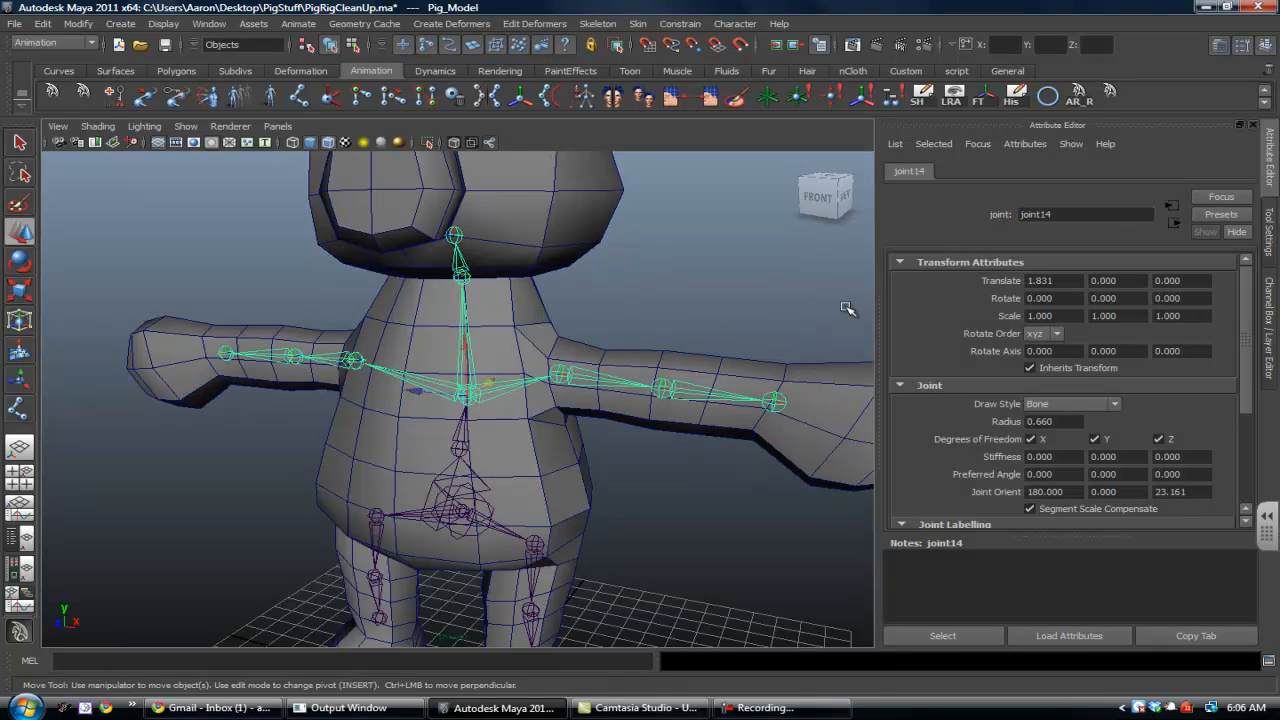
double_click(1087, 212)
type("U")
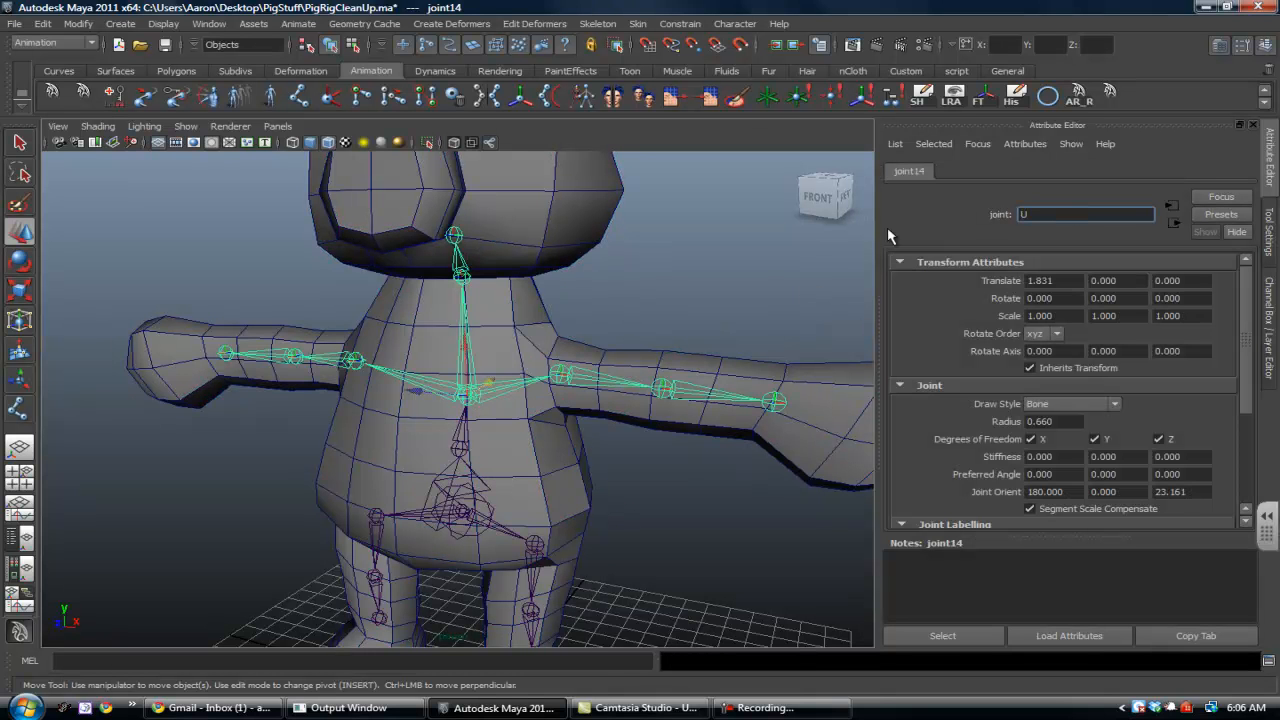
type("pperBack")
key("Return")
Rename the spine joint just above the enlarged base joint to LowerBack
left_click(460, 447)
left_click_drag(1070, 218, 954, 219)
type("Lower")
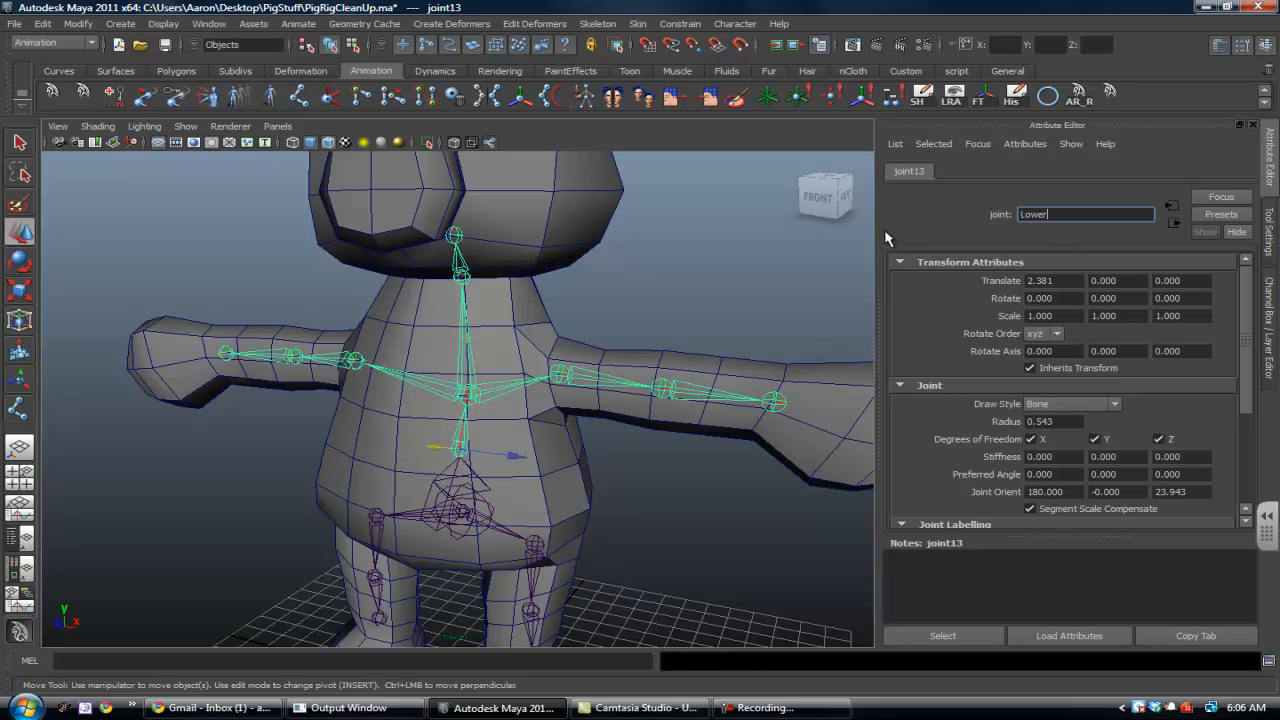
type("BAck")
key("Return")
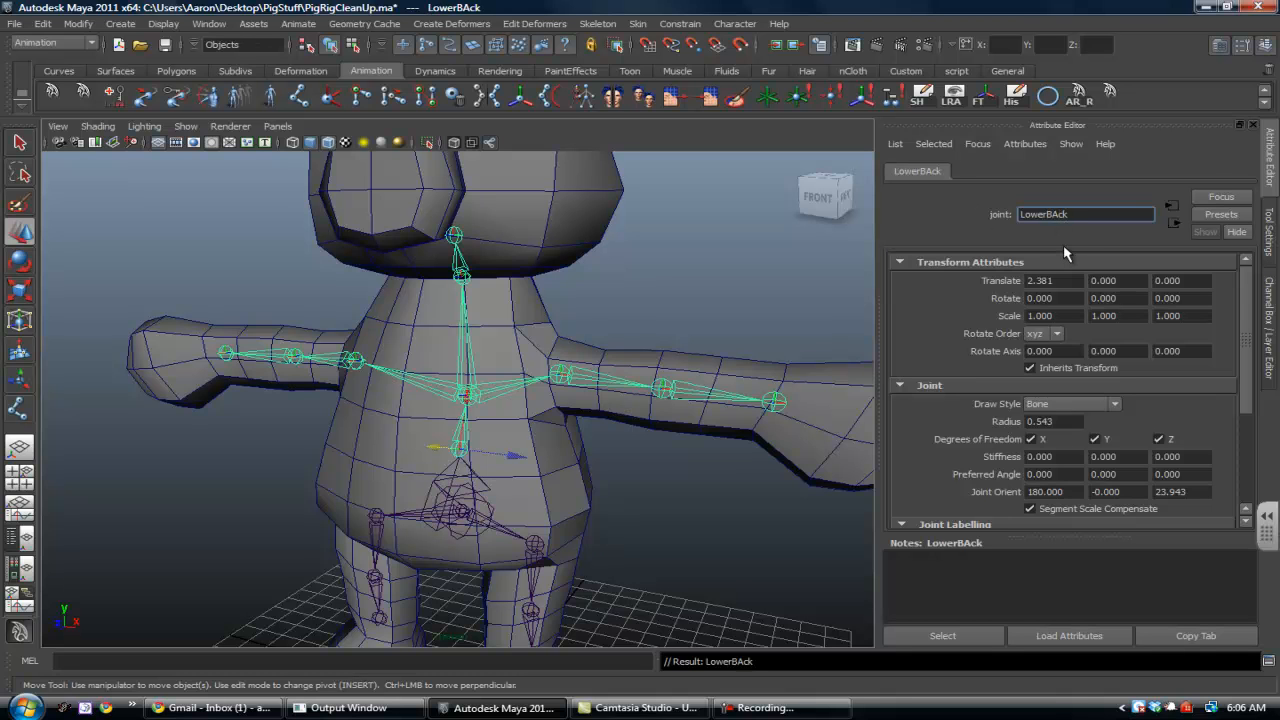
Rename the enlarged base joint of the spine to CenterOfGravity
middle_click_drag(380, 549, 415, 454, "alt")
right_click_drag(415, 454, 610, 525, "alt")
left_click(591, 410)
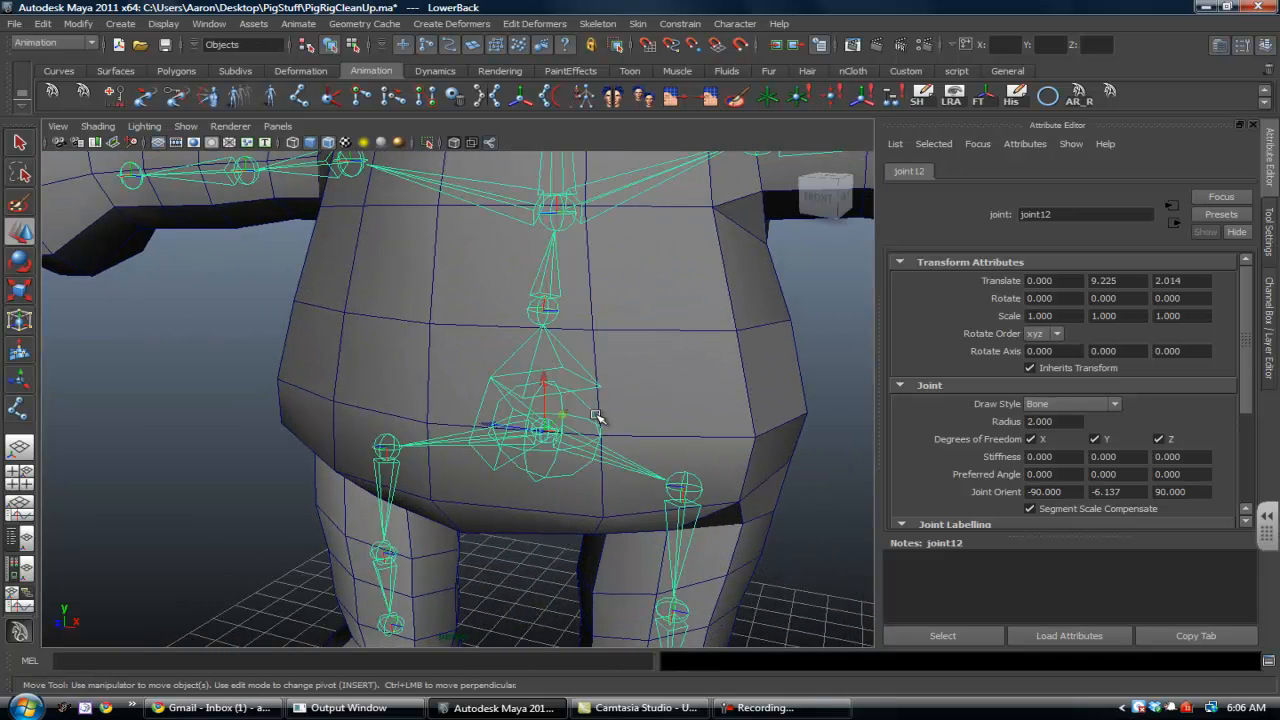
double_click(1053, 218)
type("CenterOfGravity")
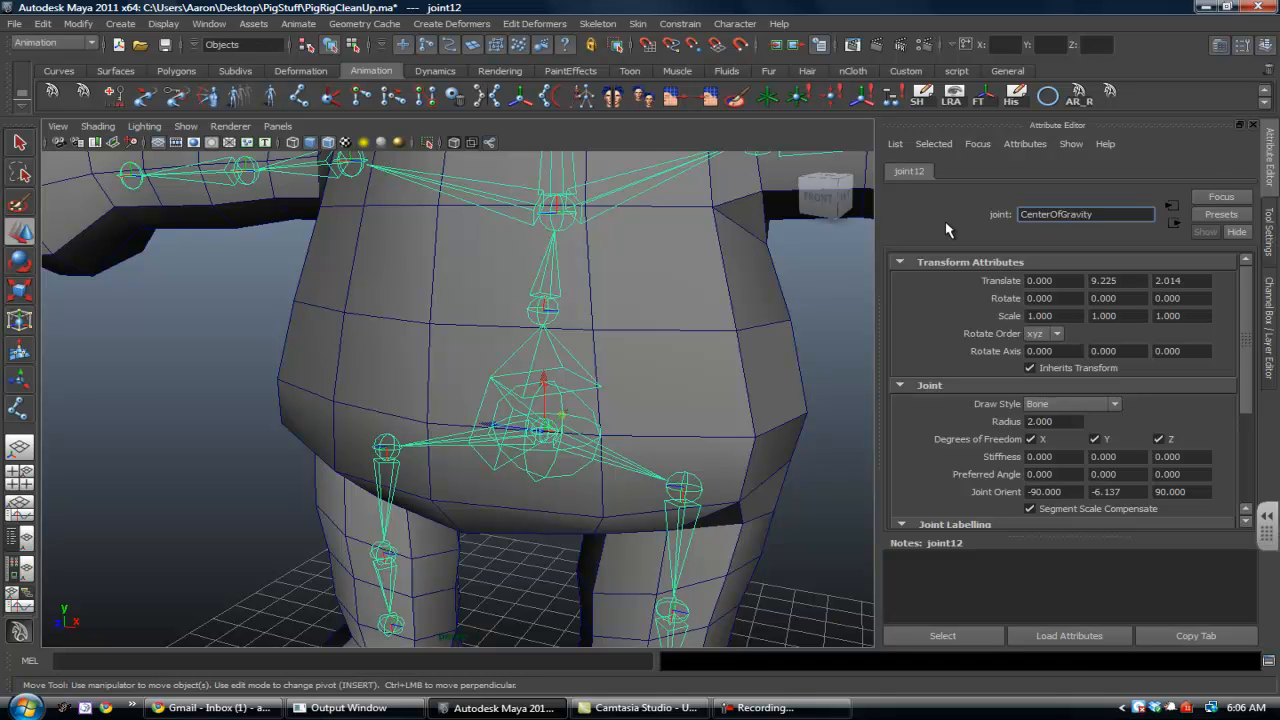
key("Return")
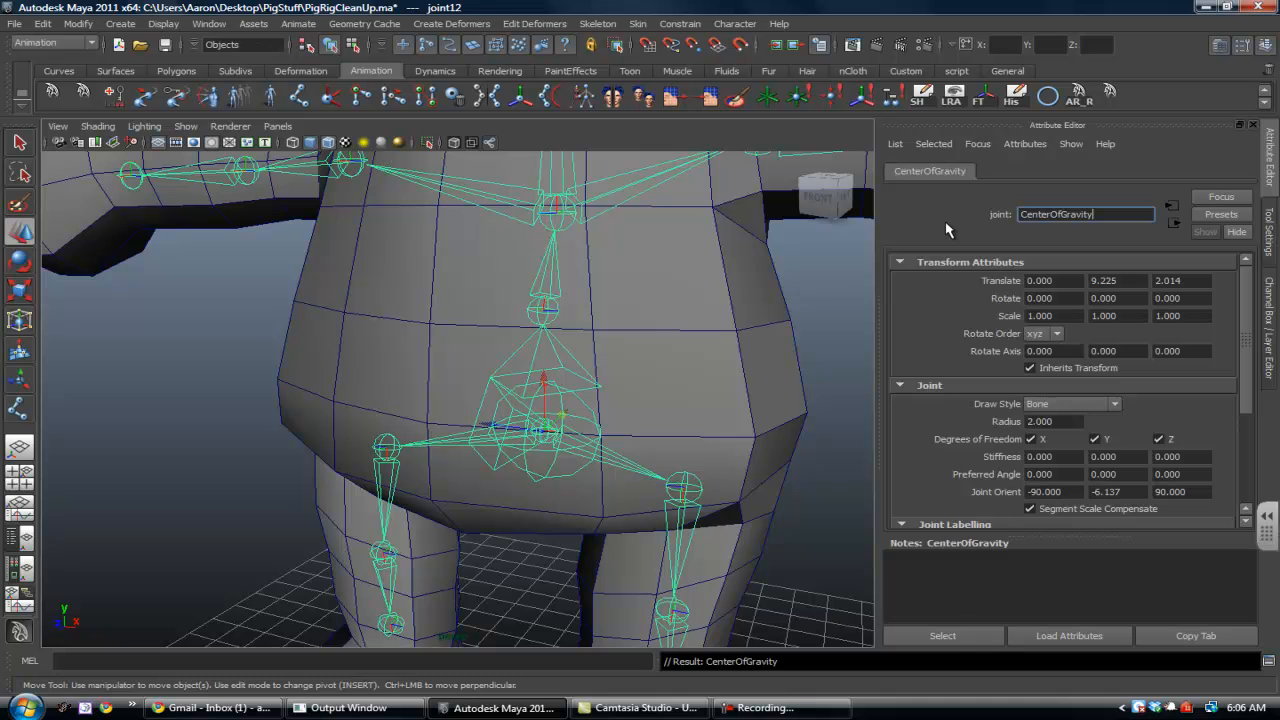
Rename the small joint that joins both leg chains, inside the enlarged base joint, to Pelvis
left_click_drag(626, 400, 649, 429, "alt")
right_click_drag(649, 429, 738, 516, "alt")
middle_click_drag(738, 516, 590, 508, "alt")
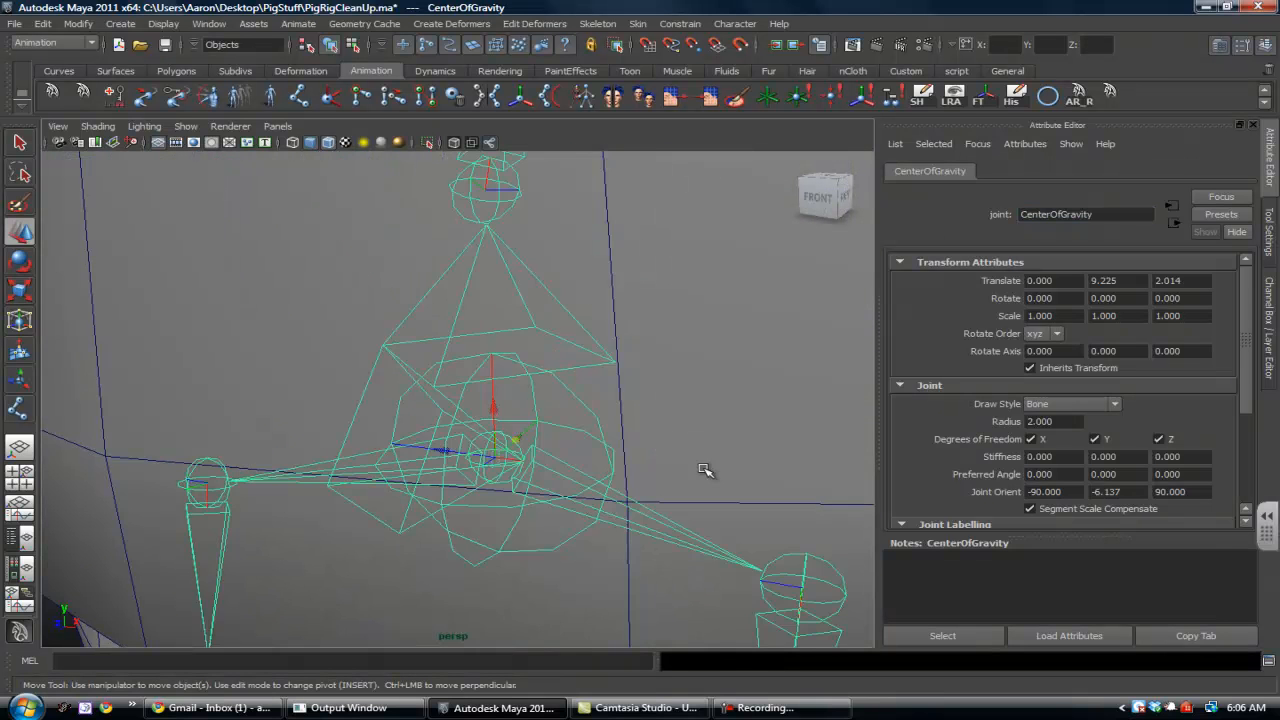
left_click(703, 468)
left_click(500, 483)
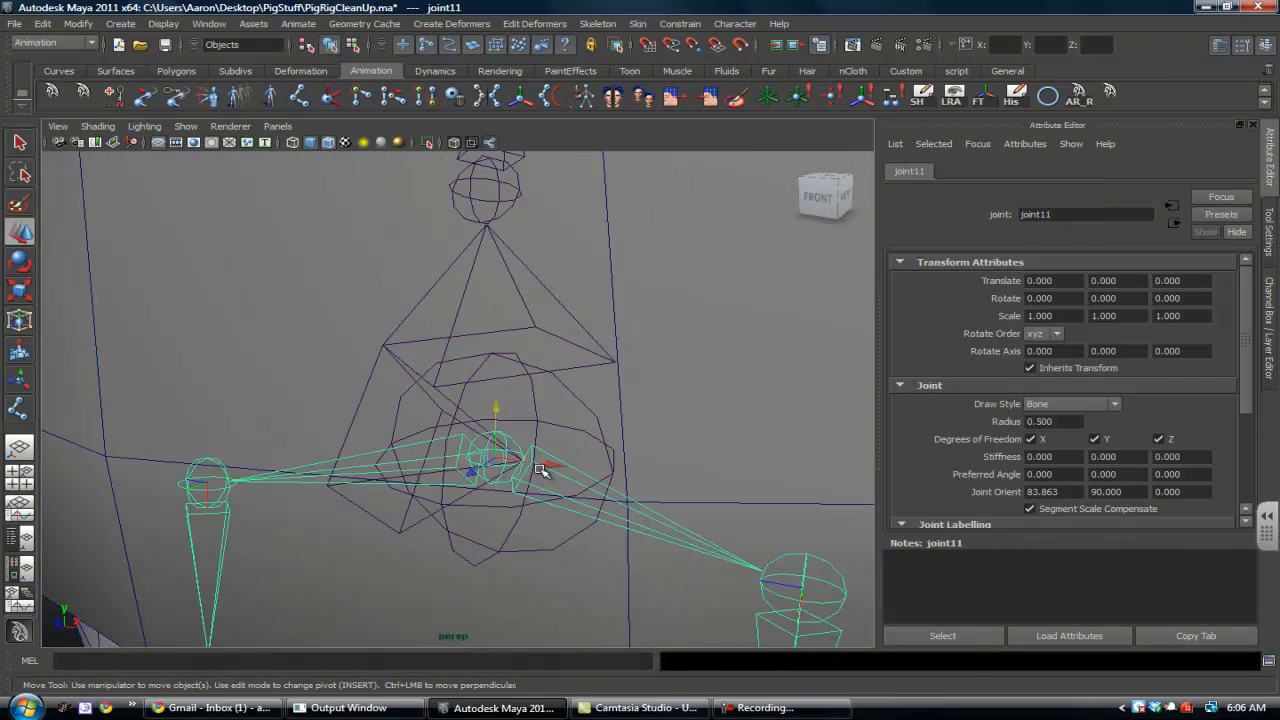
double_click(1057, 215)
type("Pelvis")
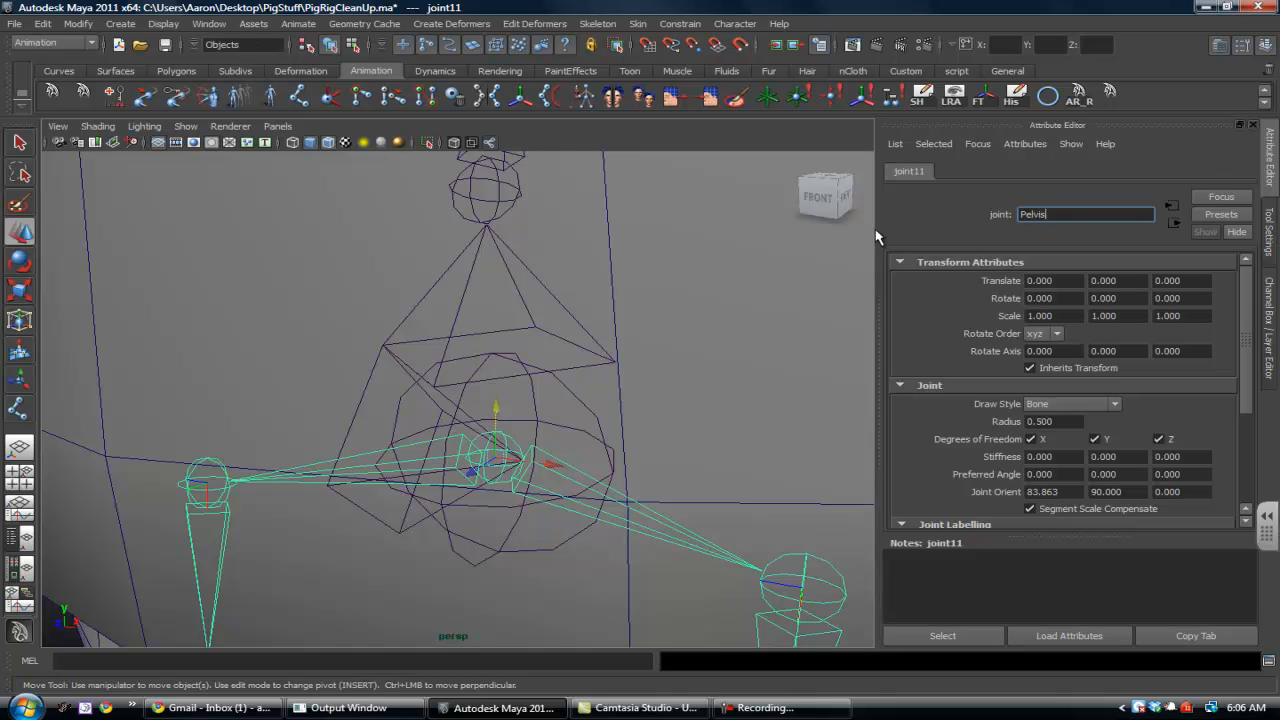
key("Return")
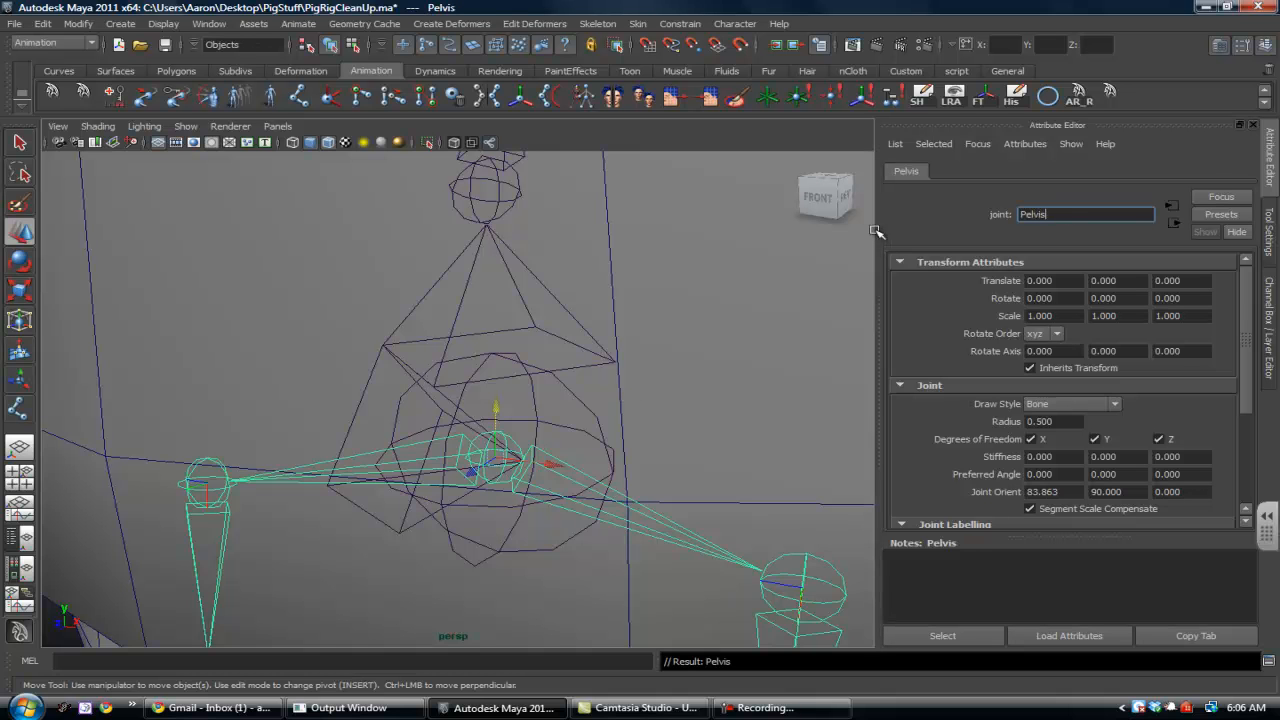
right_click_drag(683, 469, 532, 500, "alt")
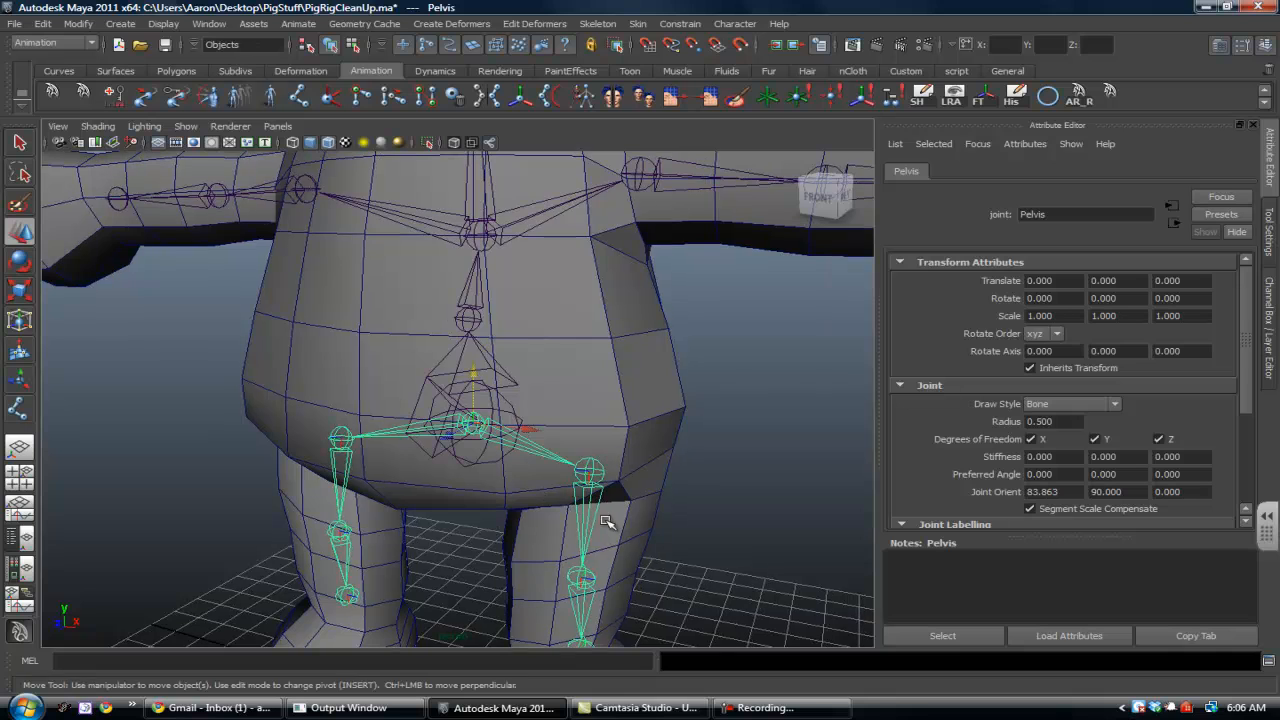
right_click_drag(661, 611, 509, 497, "alt")
middle_click_drag(554, 436, 548, 524, "alt")
left_click_drag(619, 470, 513, 451, "alt")
middle_click_drag(471, 455, 497, 472, "alt")
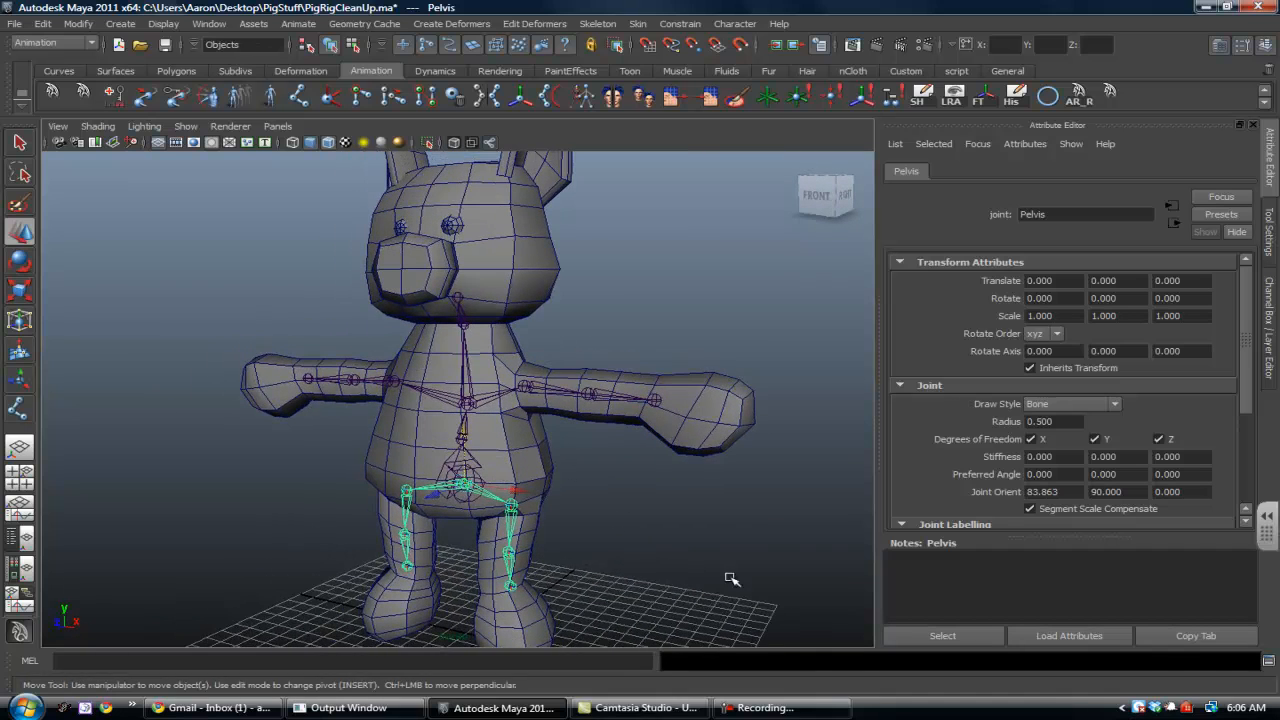